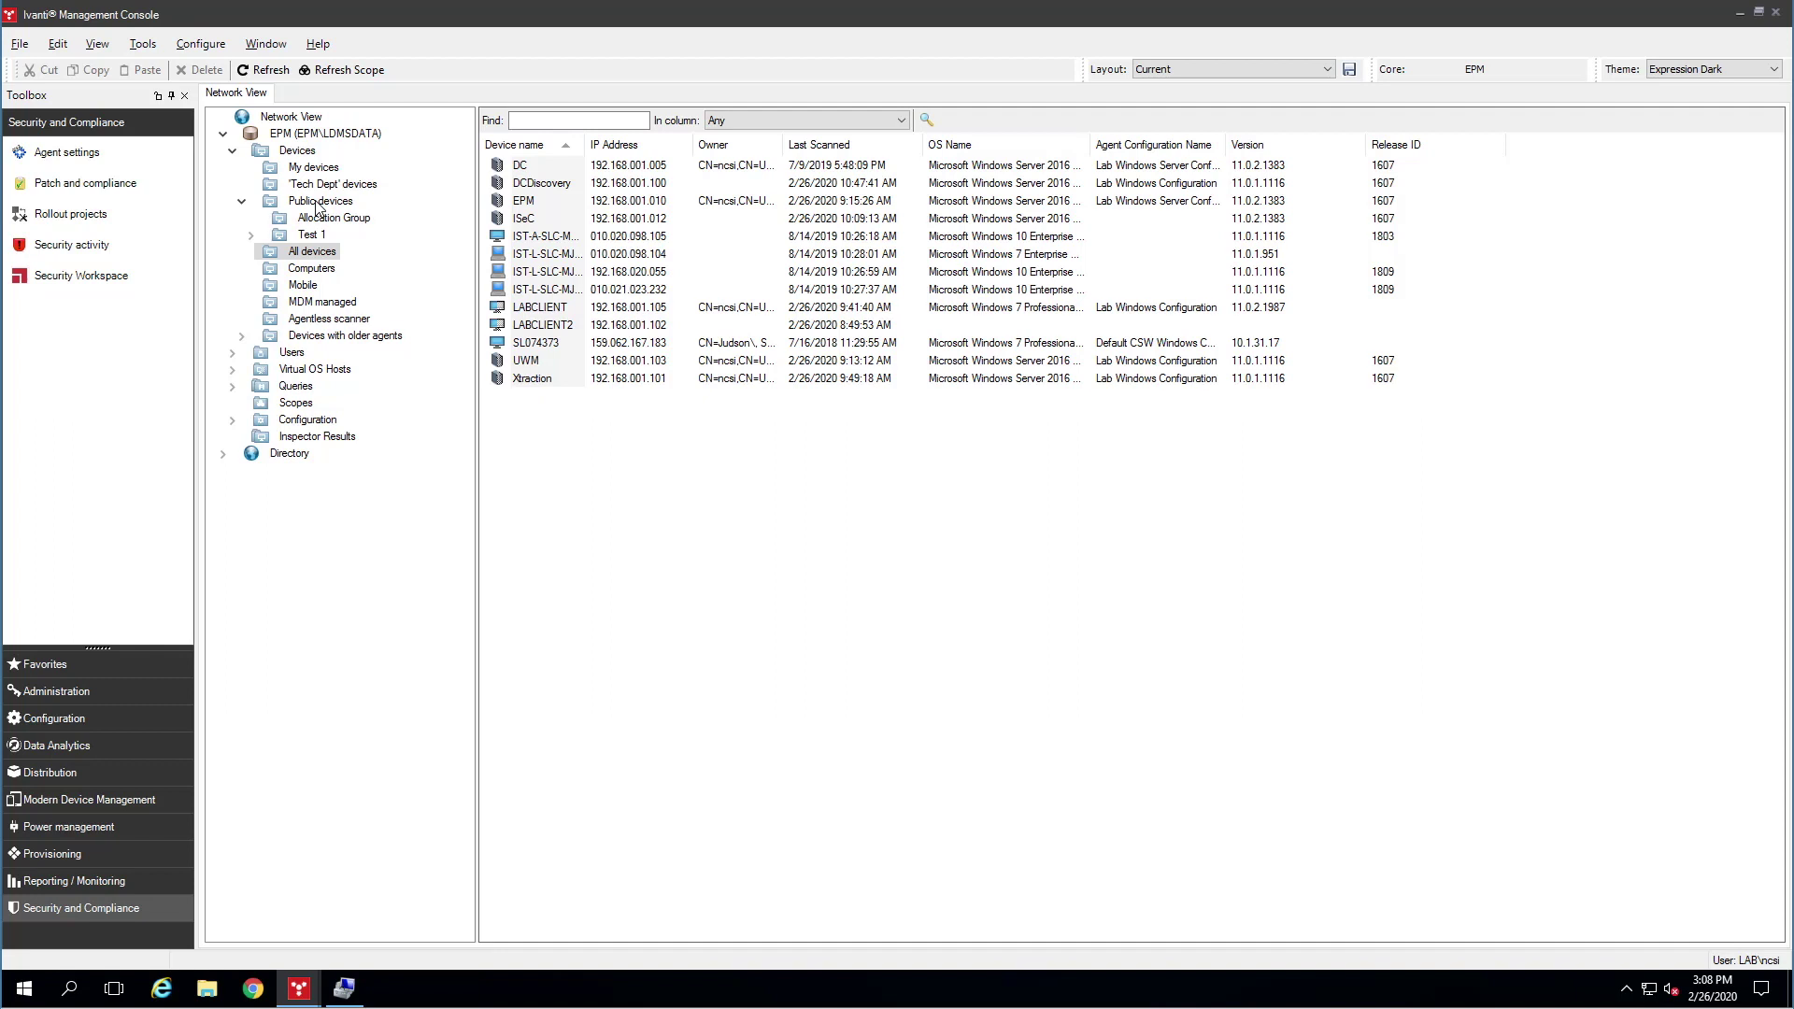
# - Bring up the context menu of the Public devices group in Network View
pyautogui.rightClick(319, 206)
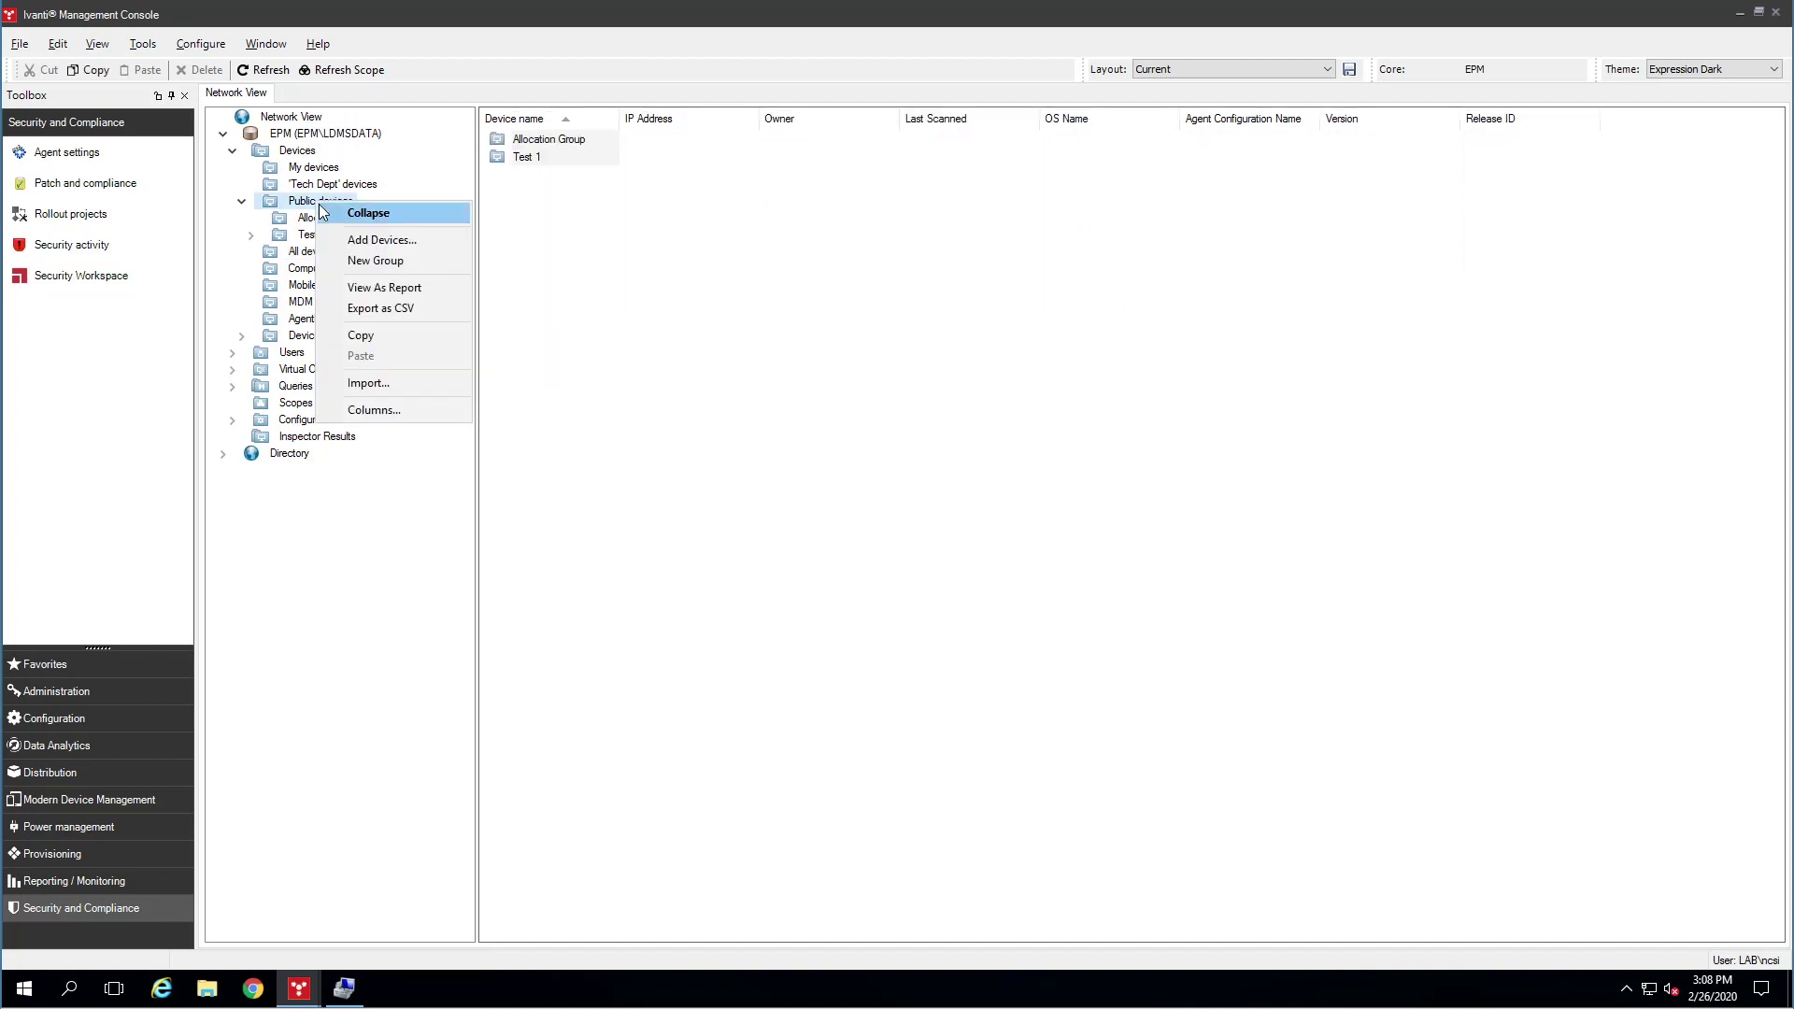
# - Create a new subgroup named Patch Test Group under Public devices
pyautogui.click(346, 261)
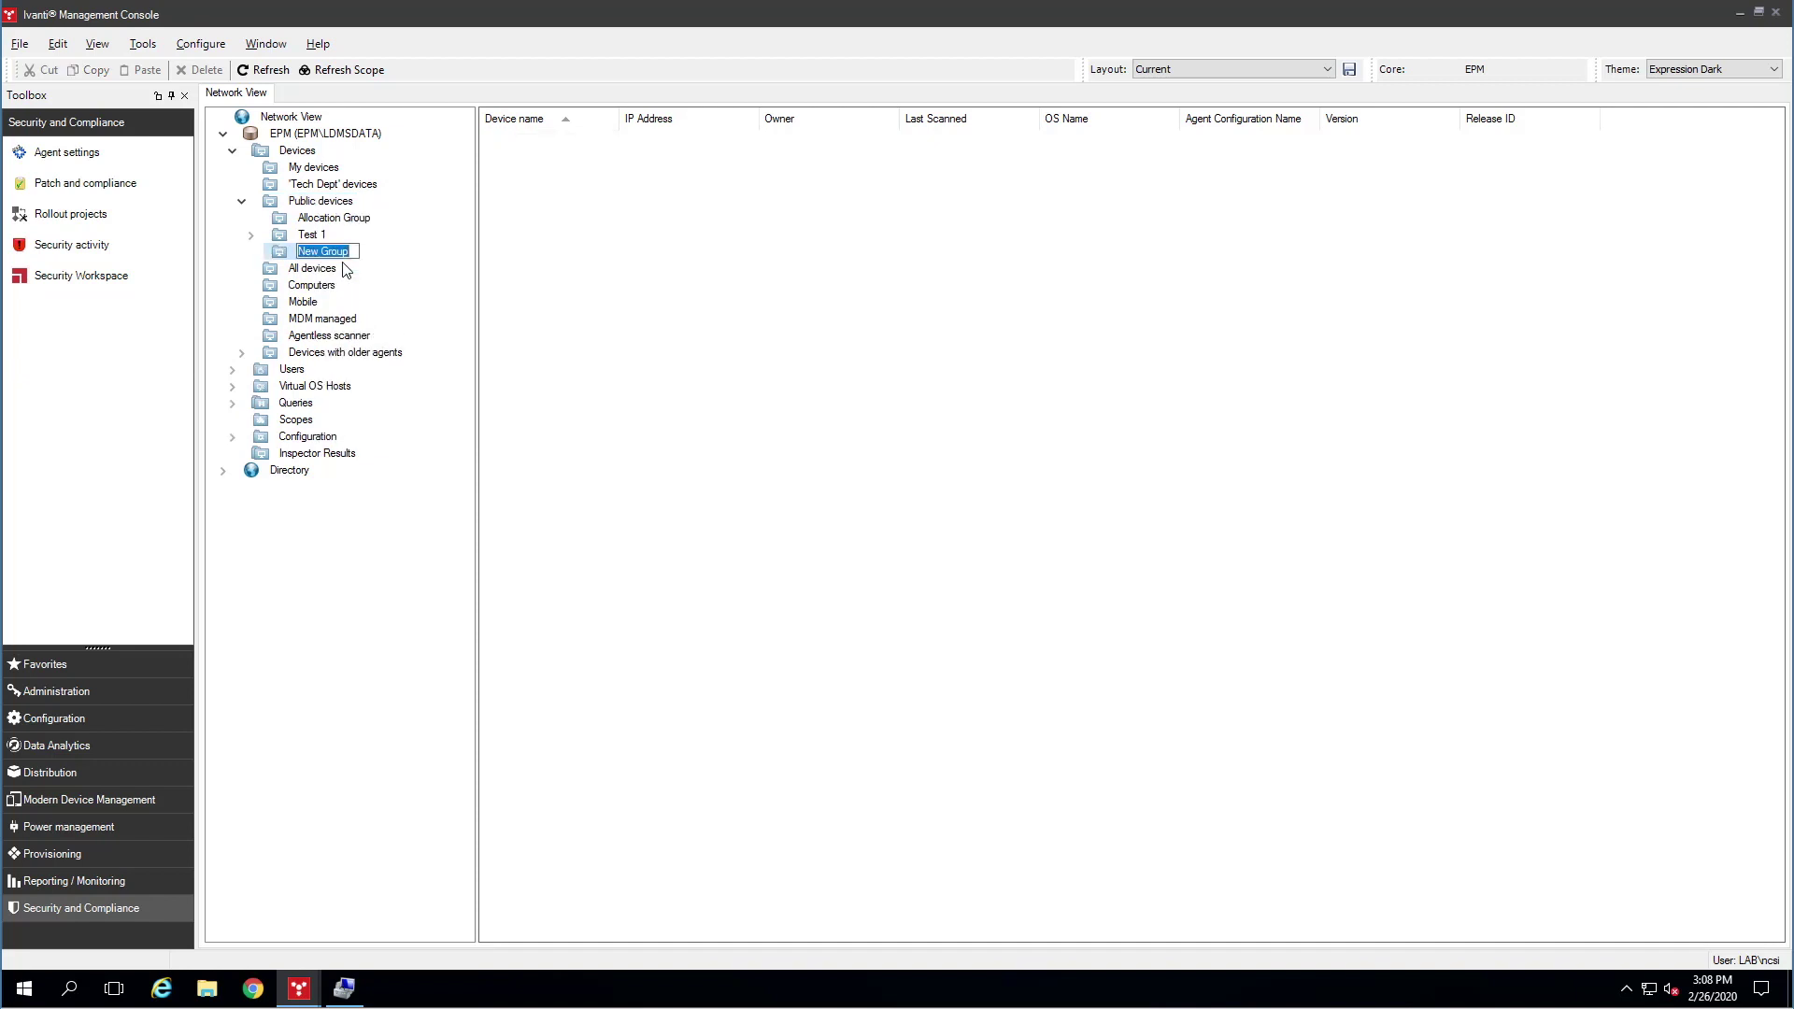
pyautogui.write('Patch Test Group')
pyautogui.press('Return')
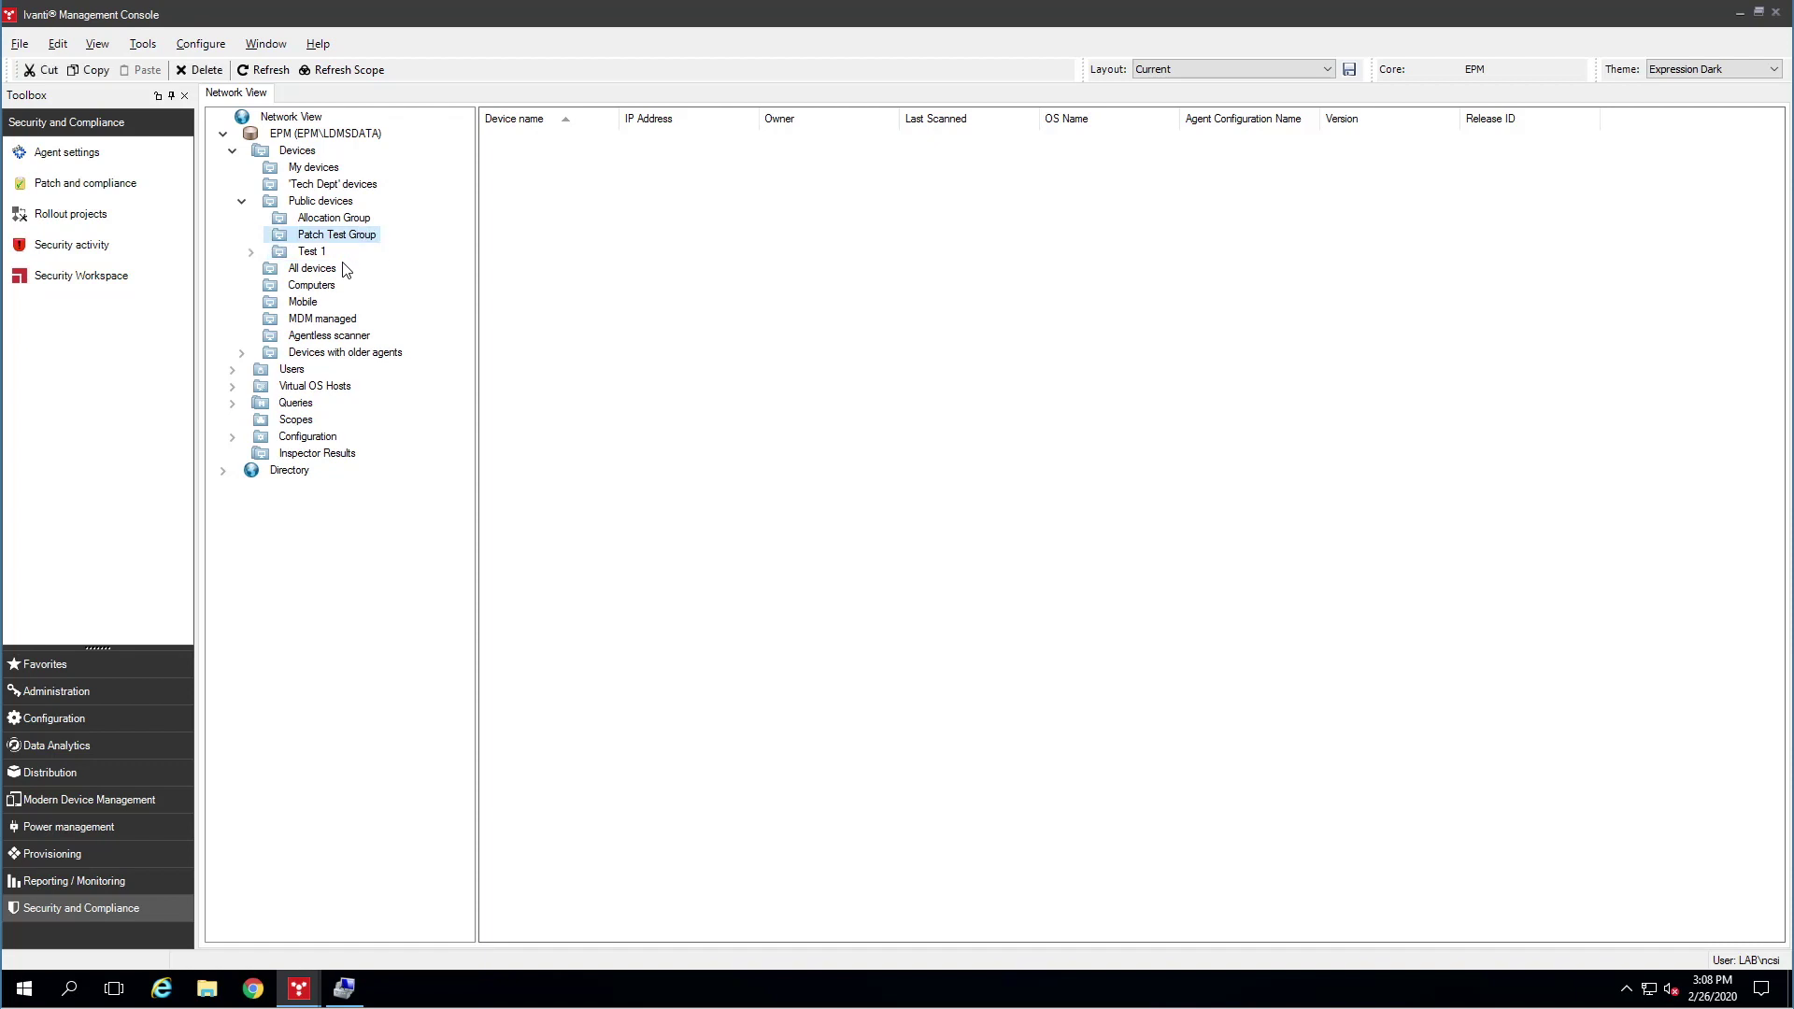
# - Drag LABCLIENT, LABCLIENT2 and the two IST-L-SLC devices from All devices into Patch Test Group
pyautogui.click(326, 271)
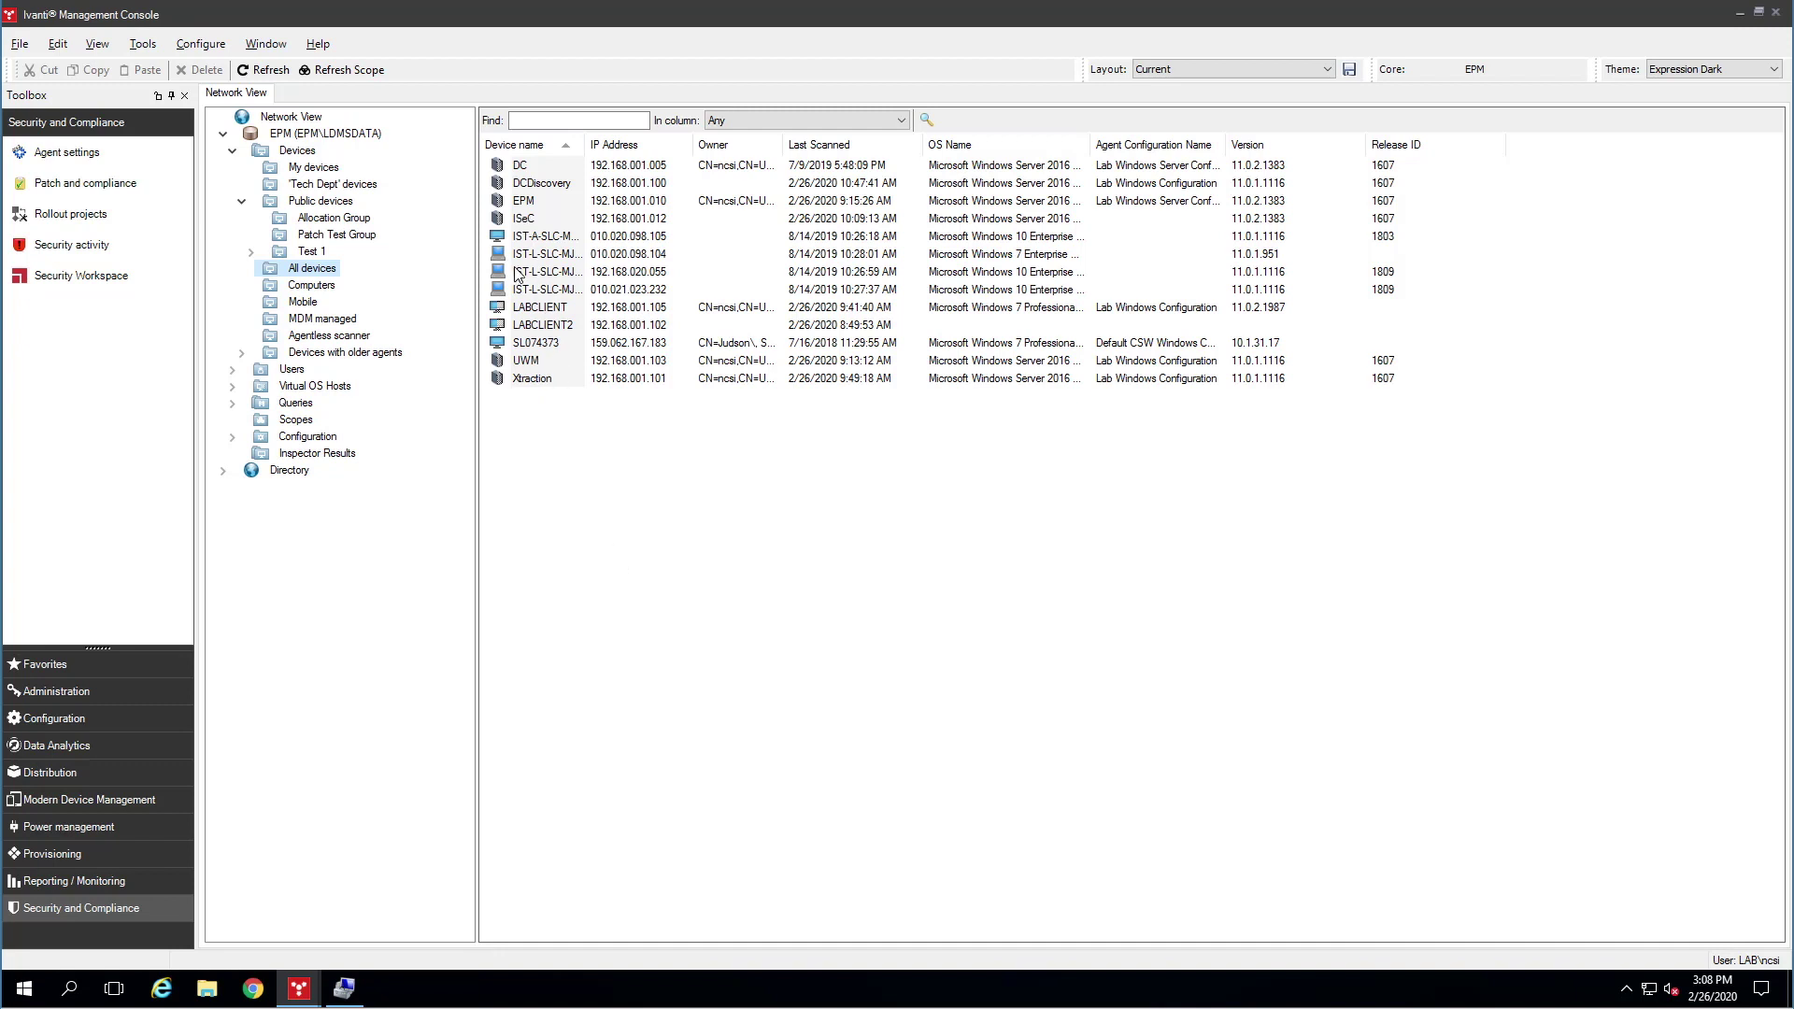
pyautogui.click(572, 327)
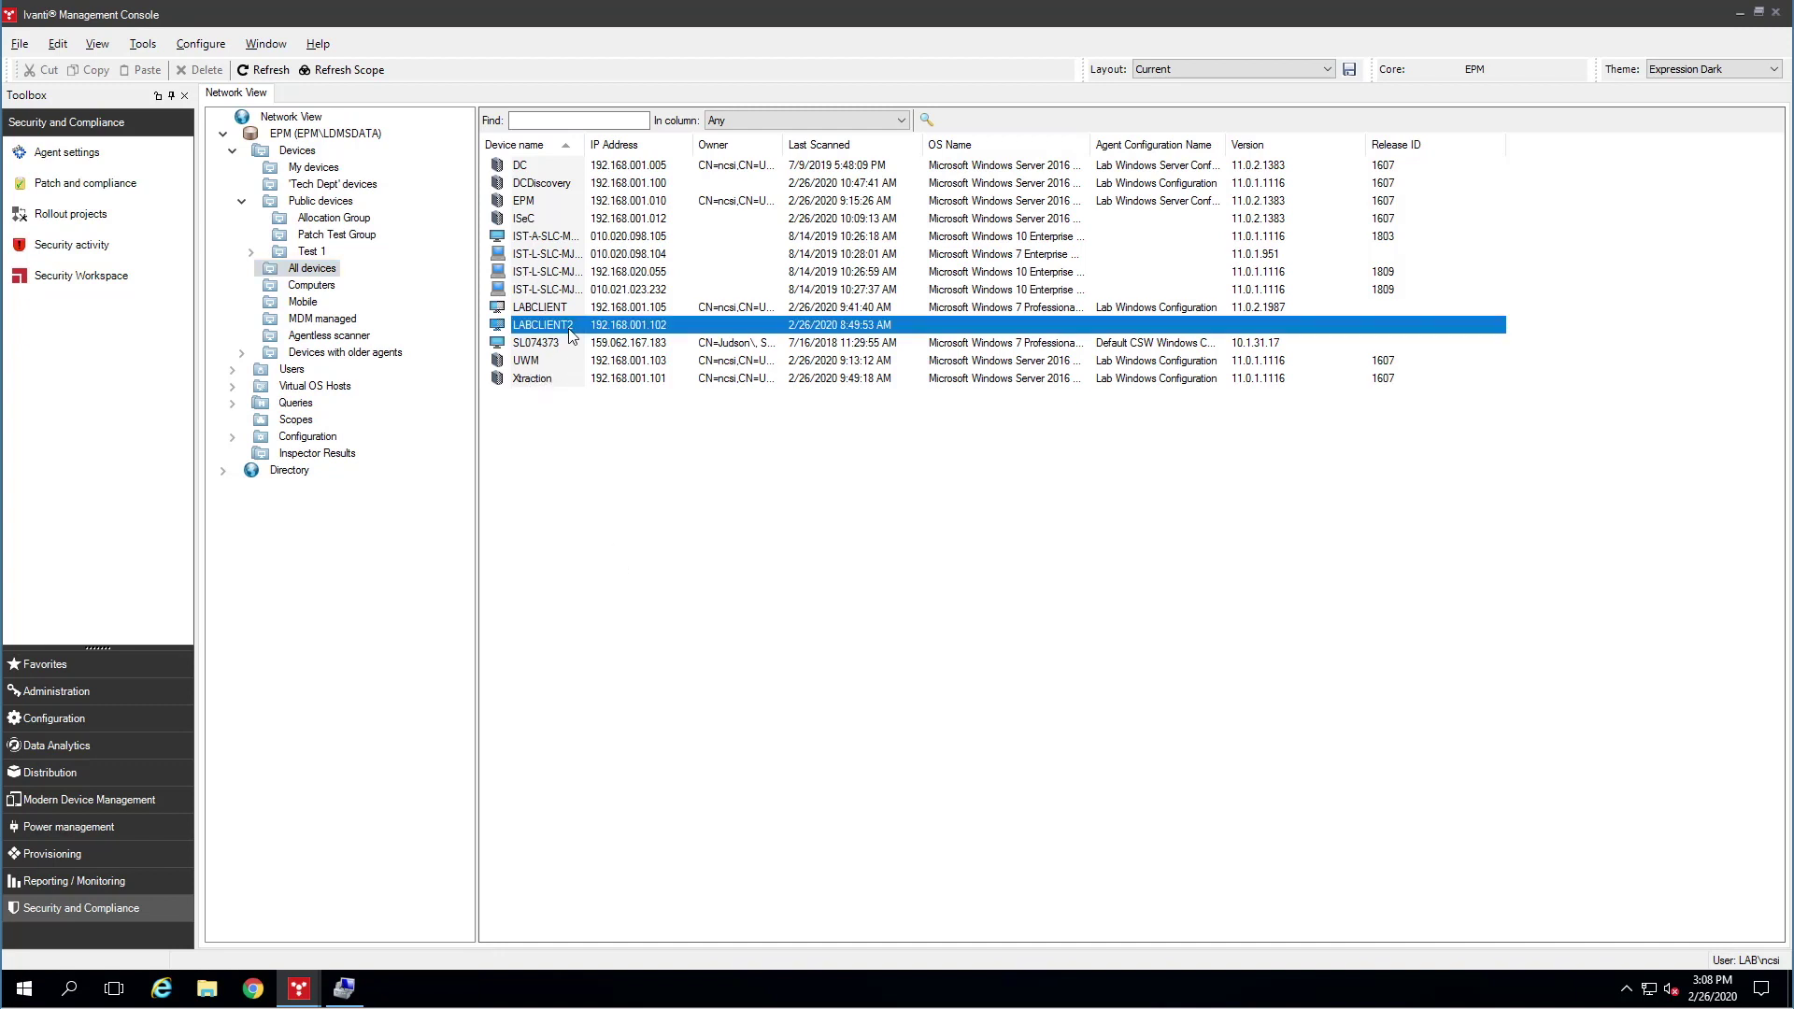
pyautogui.keyDown('shift'); pyautogui.click(562, 276); pyautogui.keyUp('shift')
pyautogui.moveTo(562, 283); pyautogui.dragTo(369, 242)
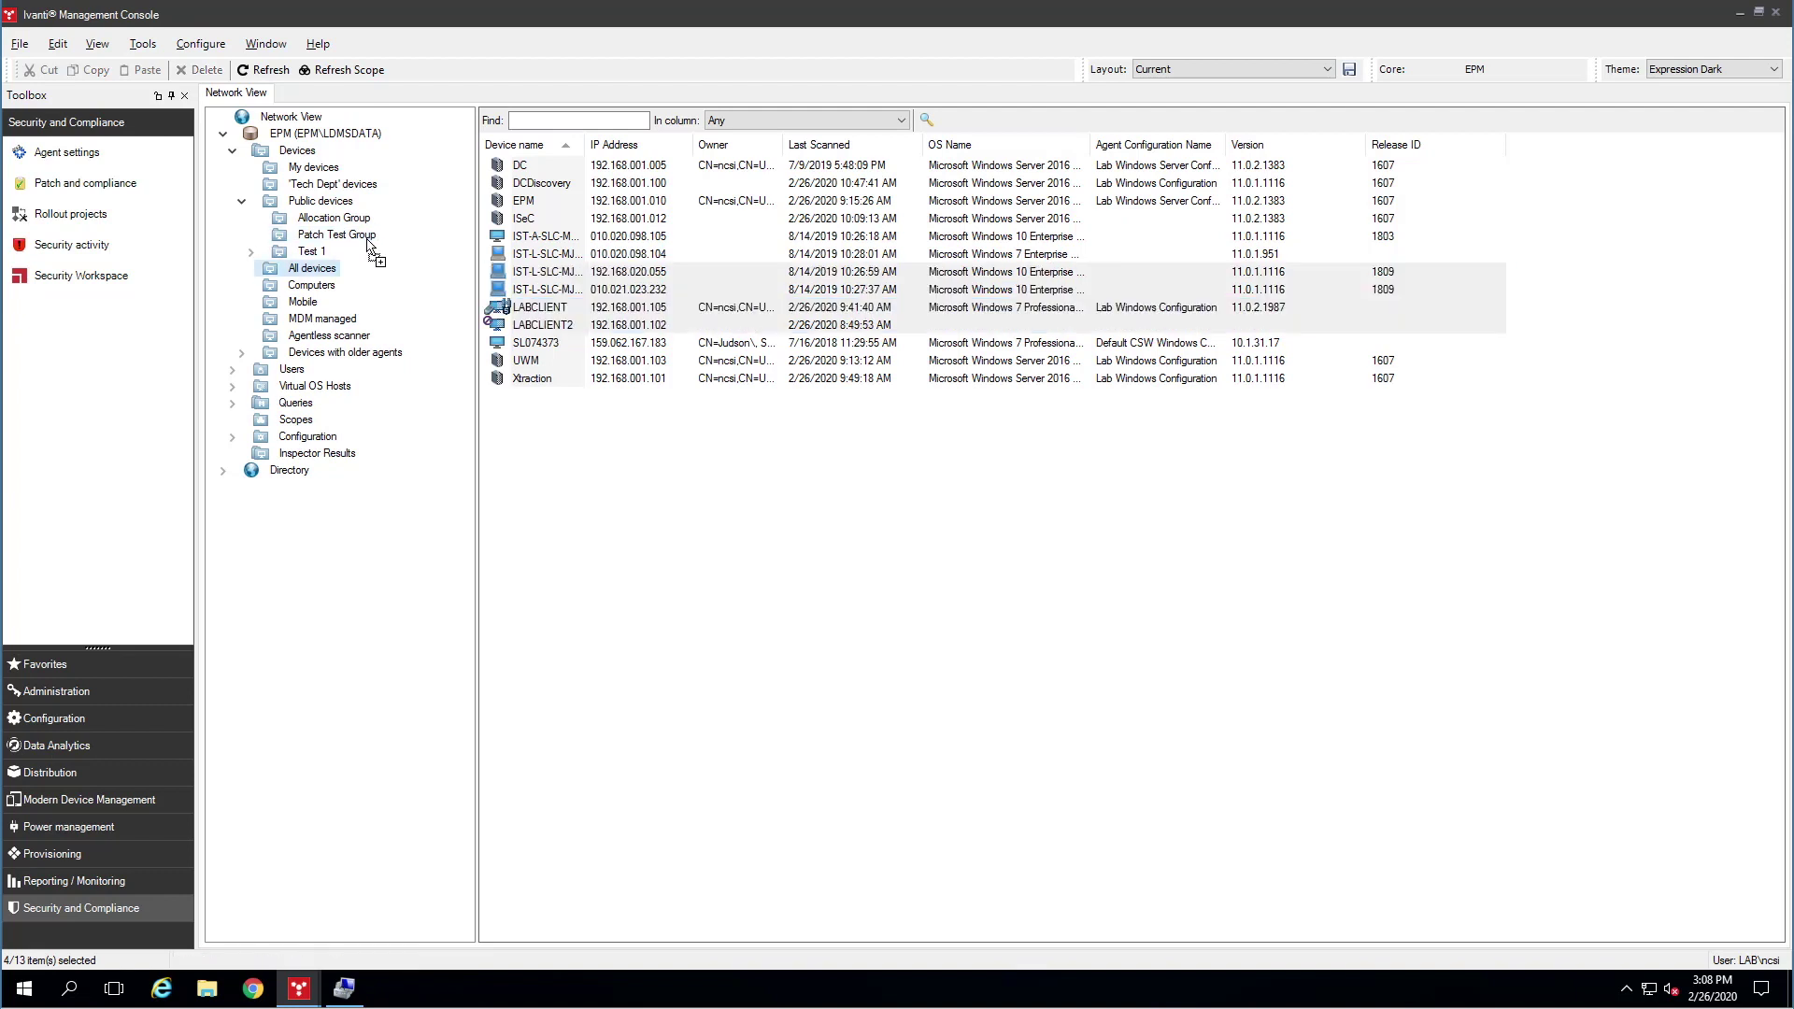
pyautogui.click(369, 241)
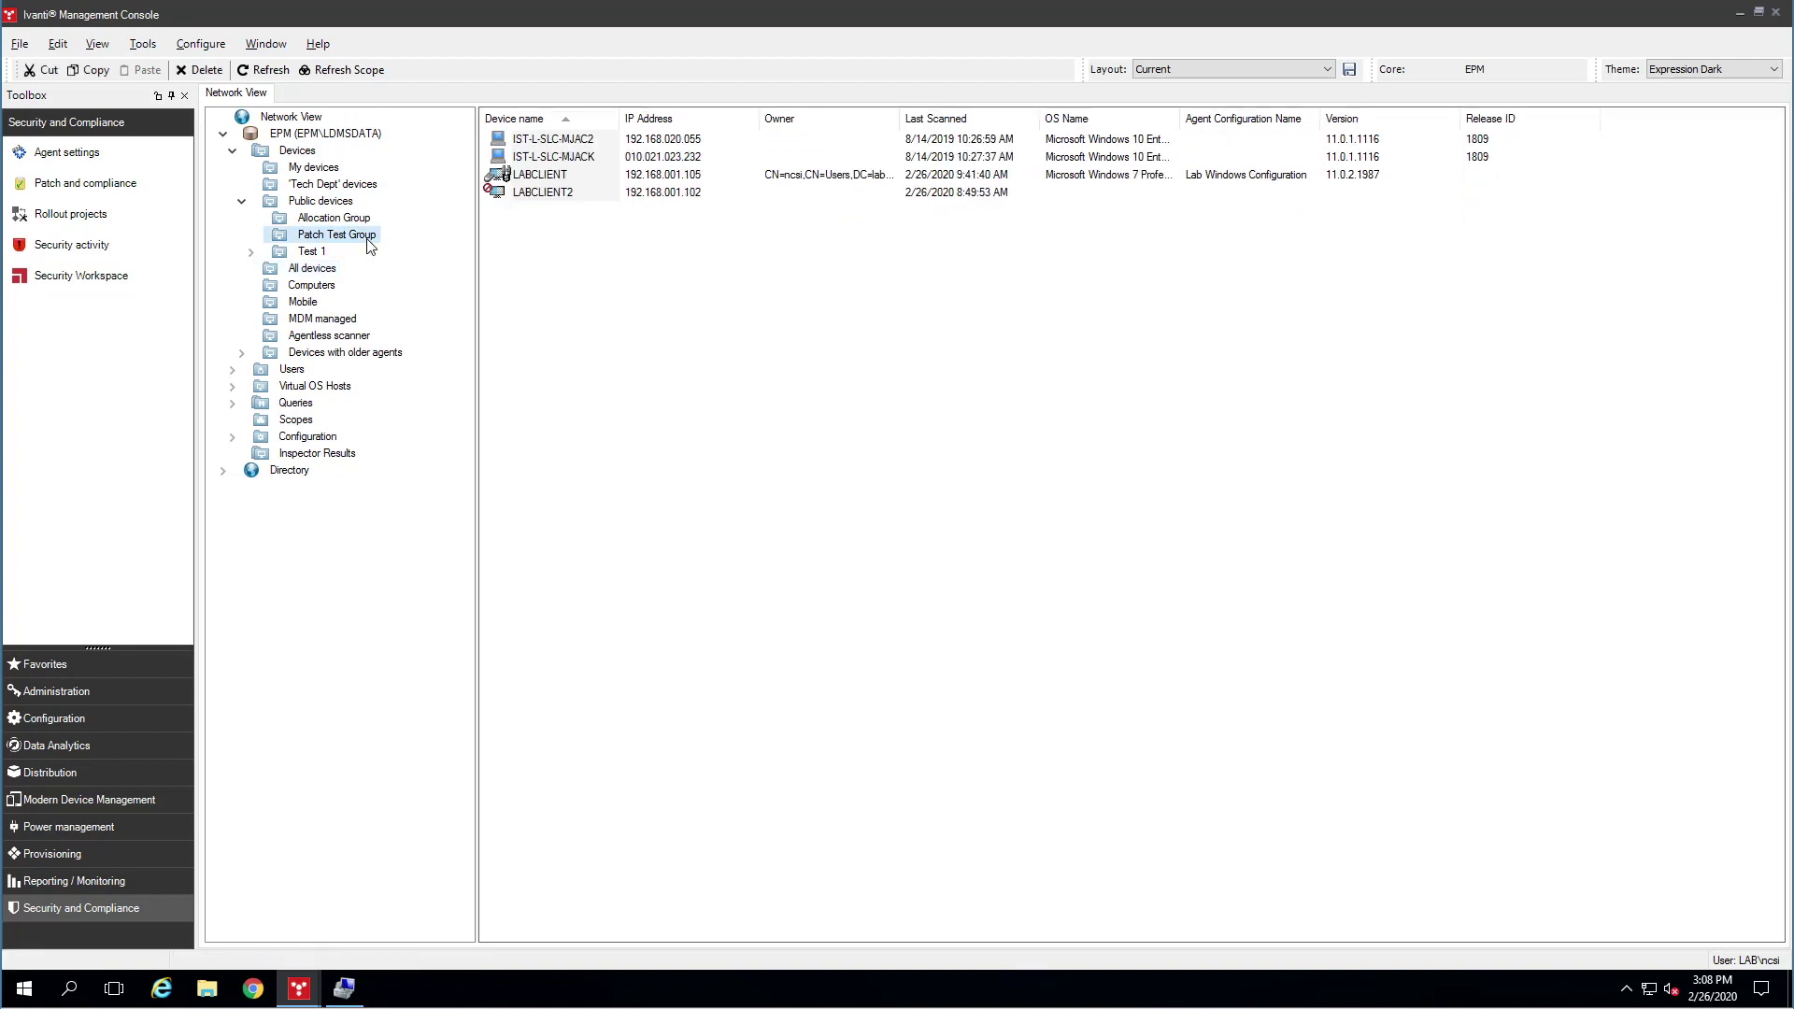
# - Start a new Device Group scope named Patch Test Group
pyautogui.click(295, 420)
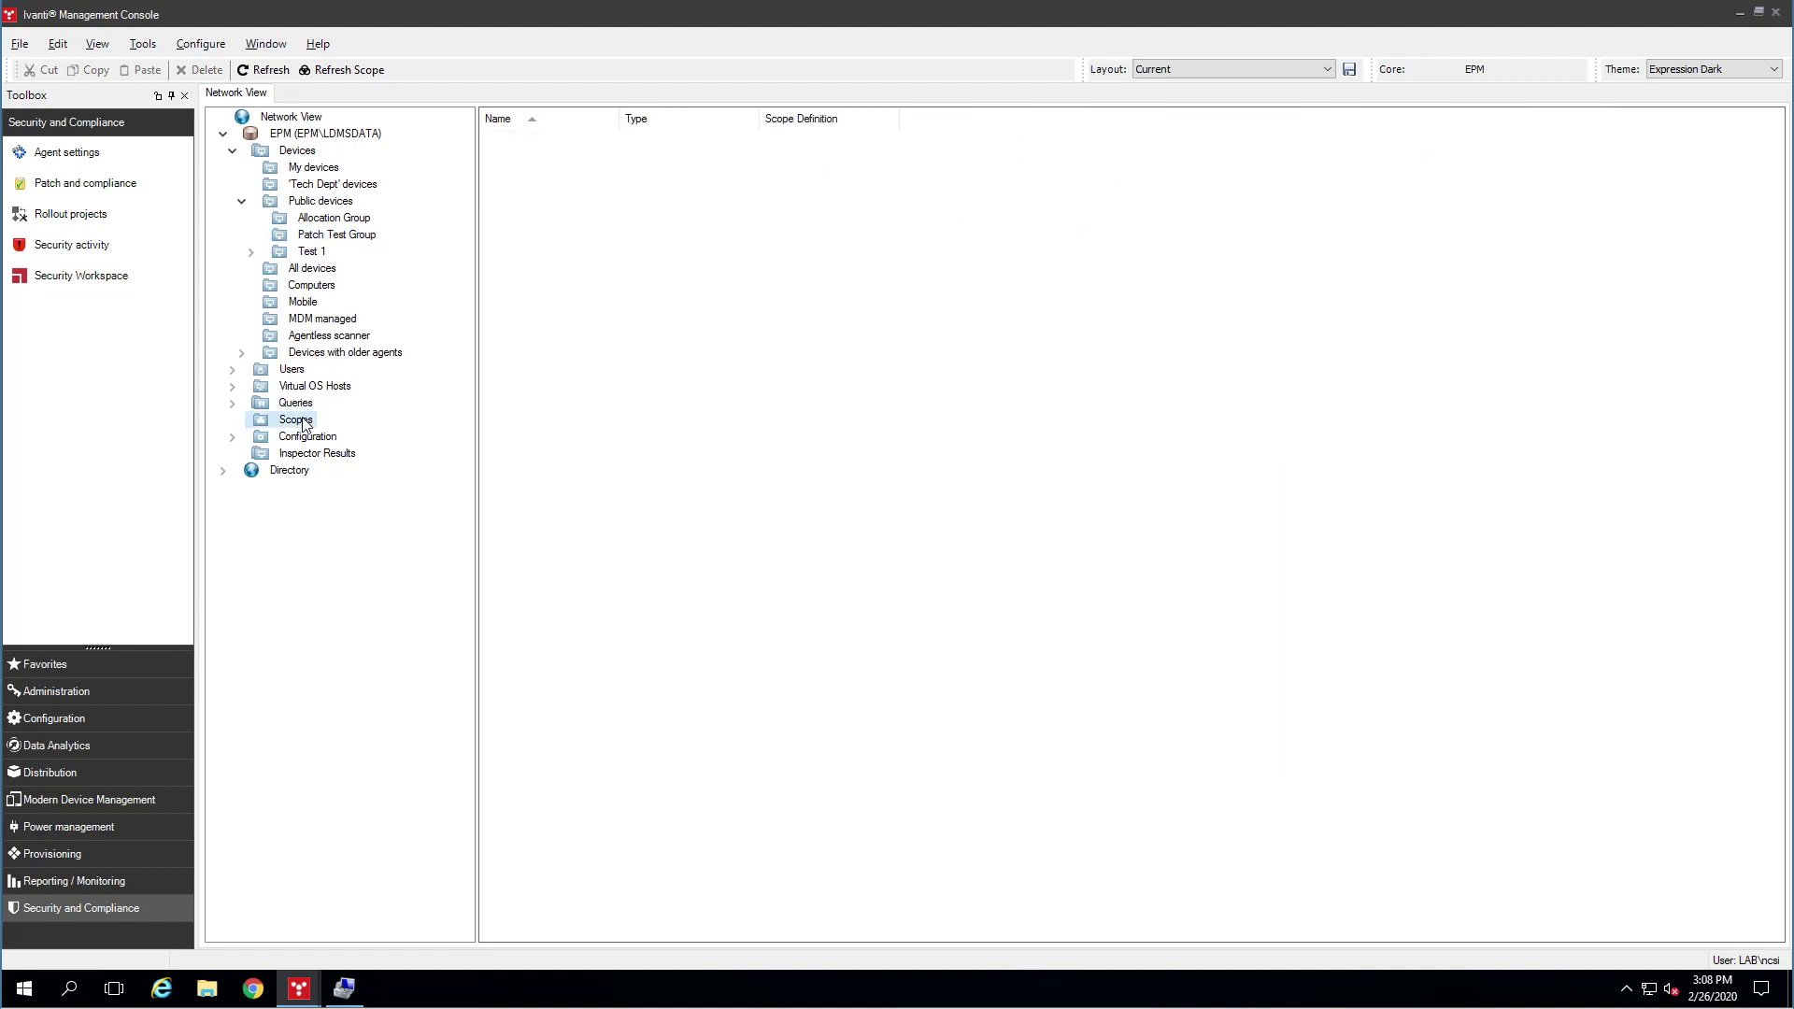
pyautogui.rightClick(304, 426)
pyautogui.click(316, 430)
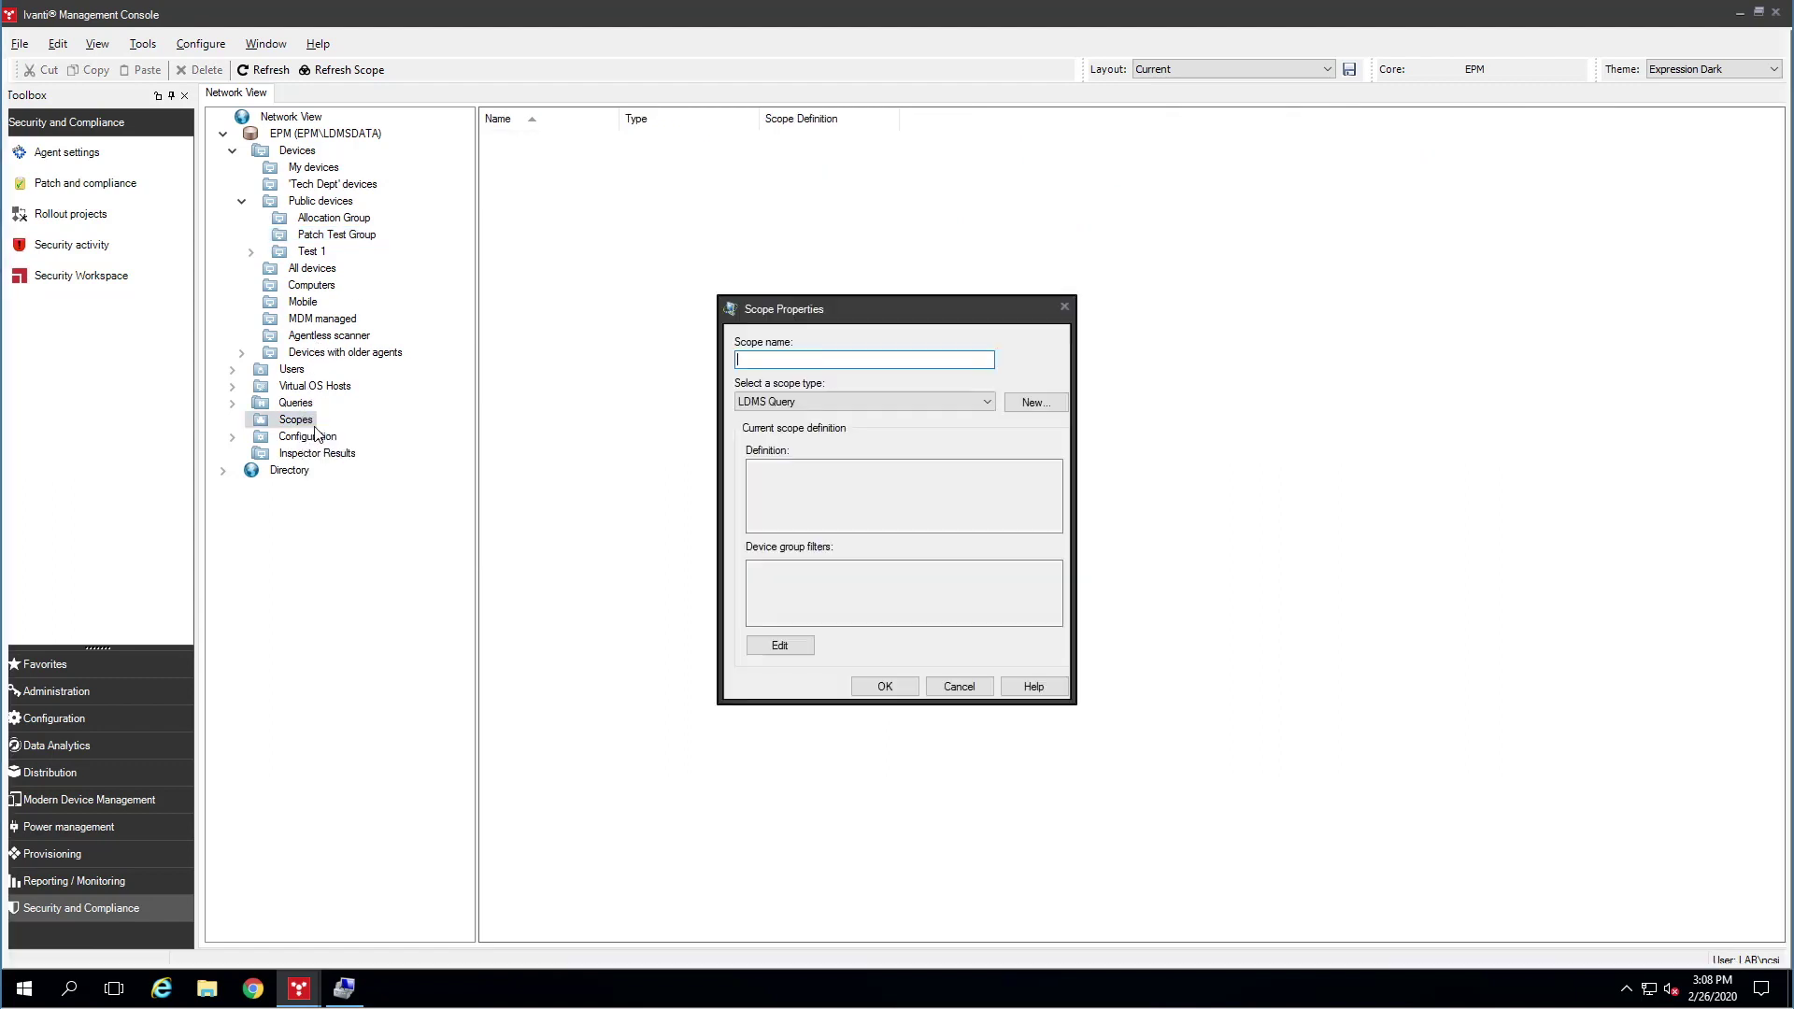
pyautogui.click(833, 400)
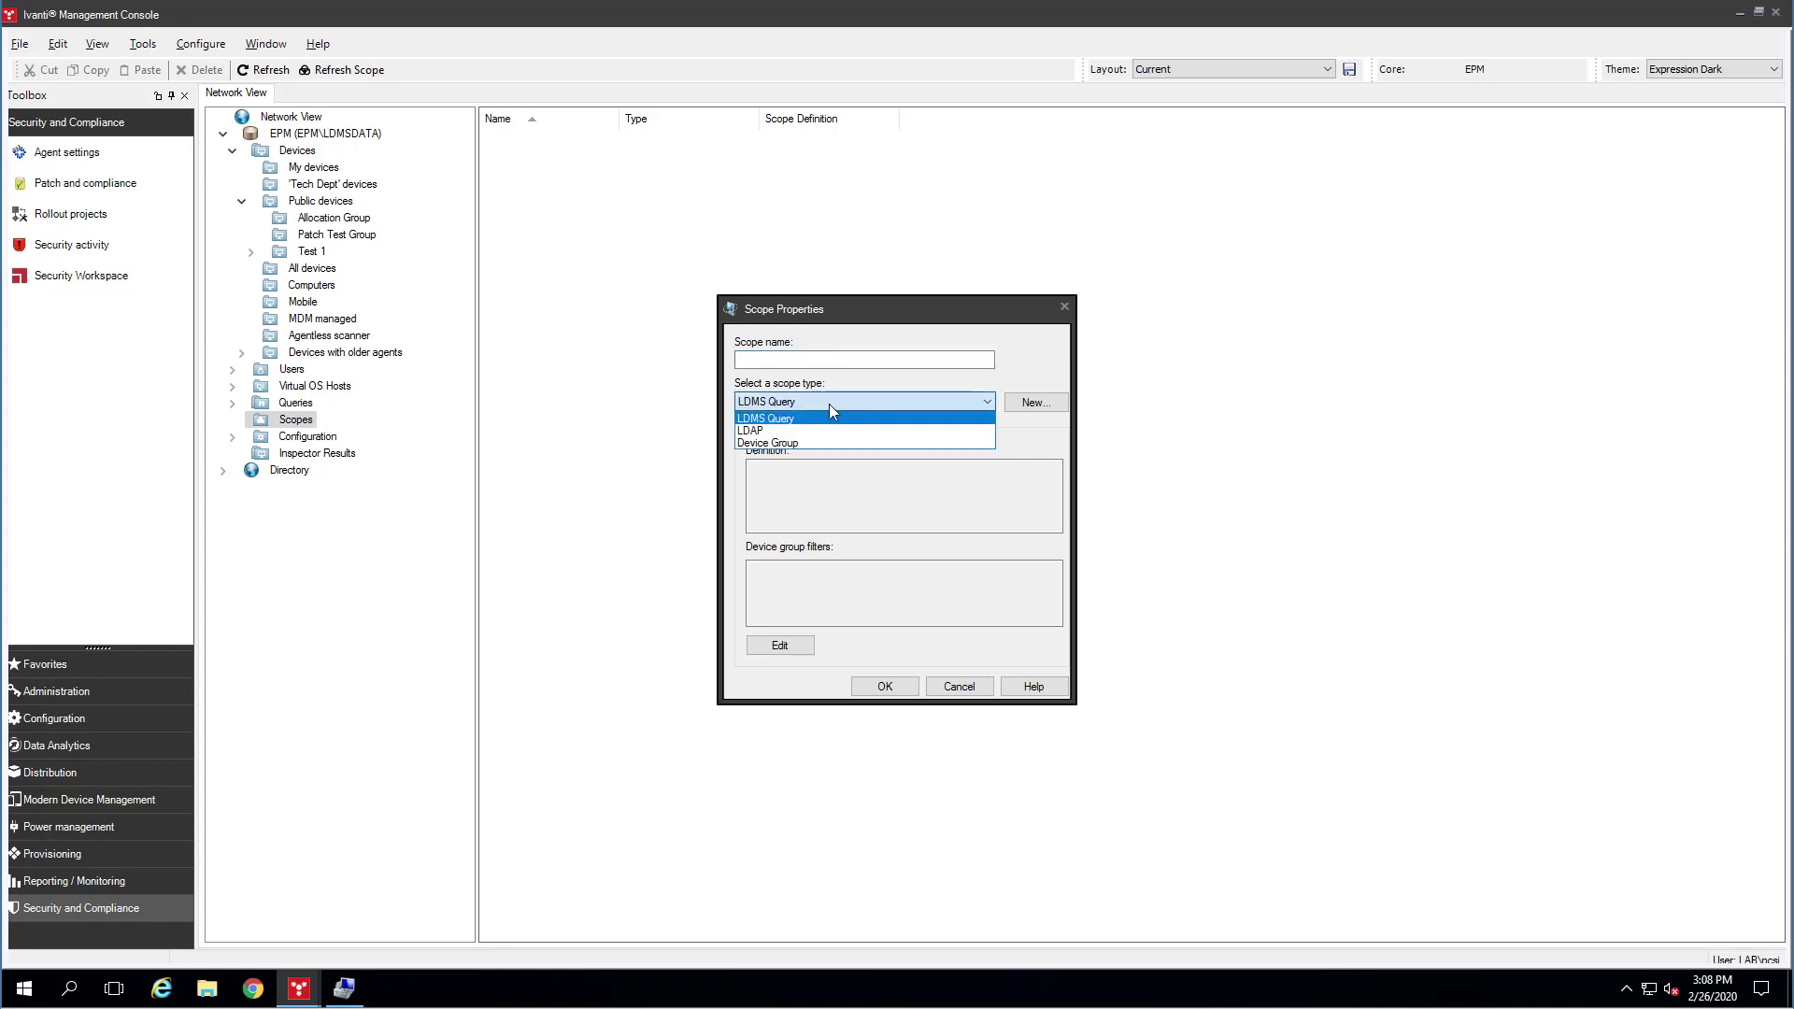
pyautogui.click(822, 439)
pyautogui.click(819, 359)
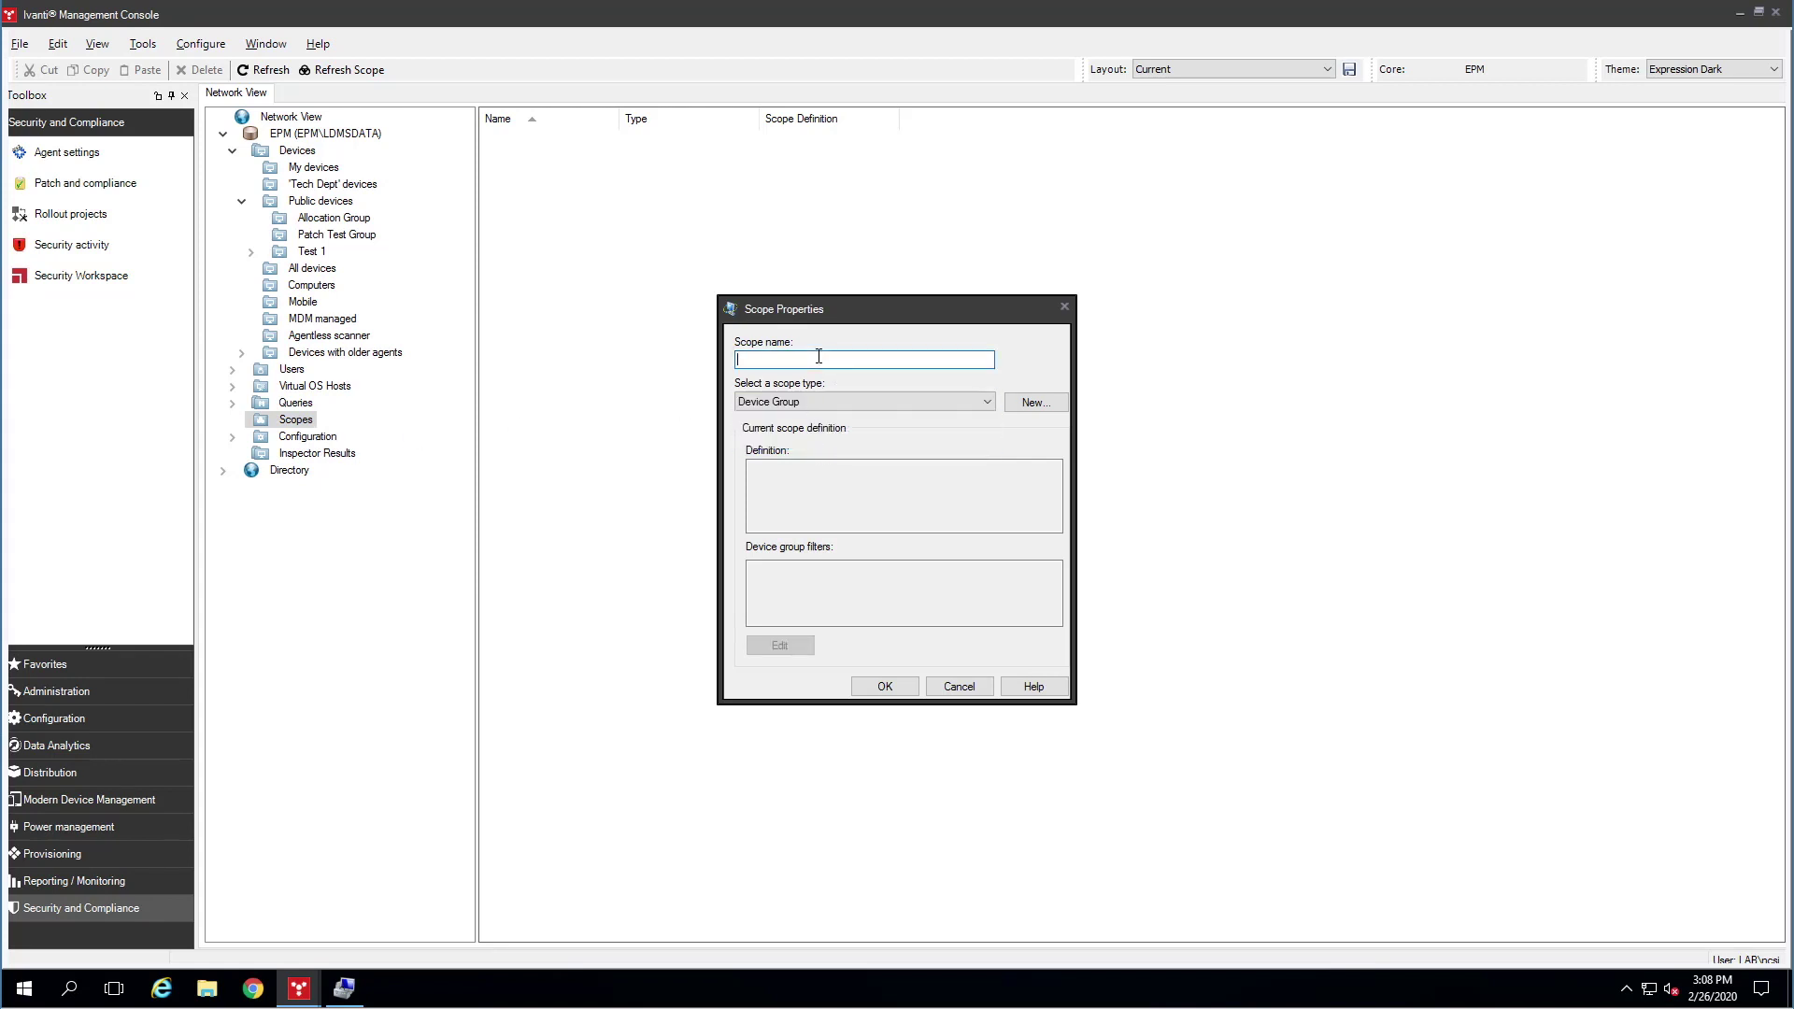
pyautogui.write('Patch Test Group')
pyautogui.press('Tab')
# - Filter the scope on the Patch Test Group device group, save it, and resolve its devices
pyautogui.click(1035, 404)
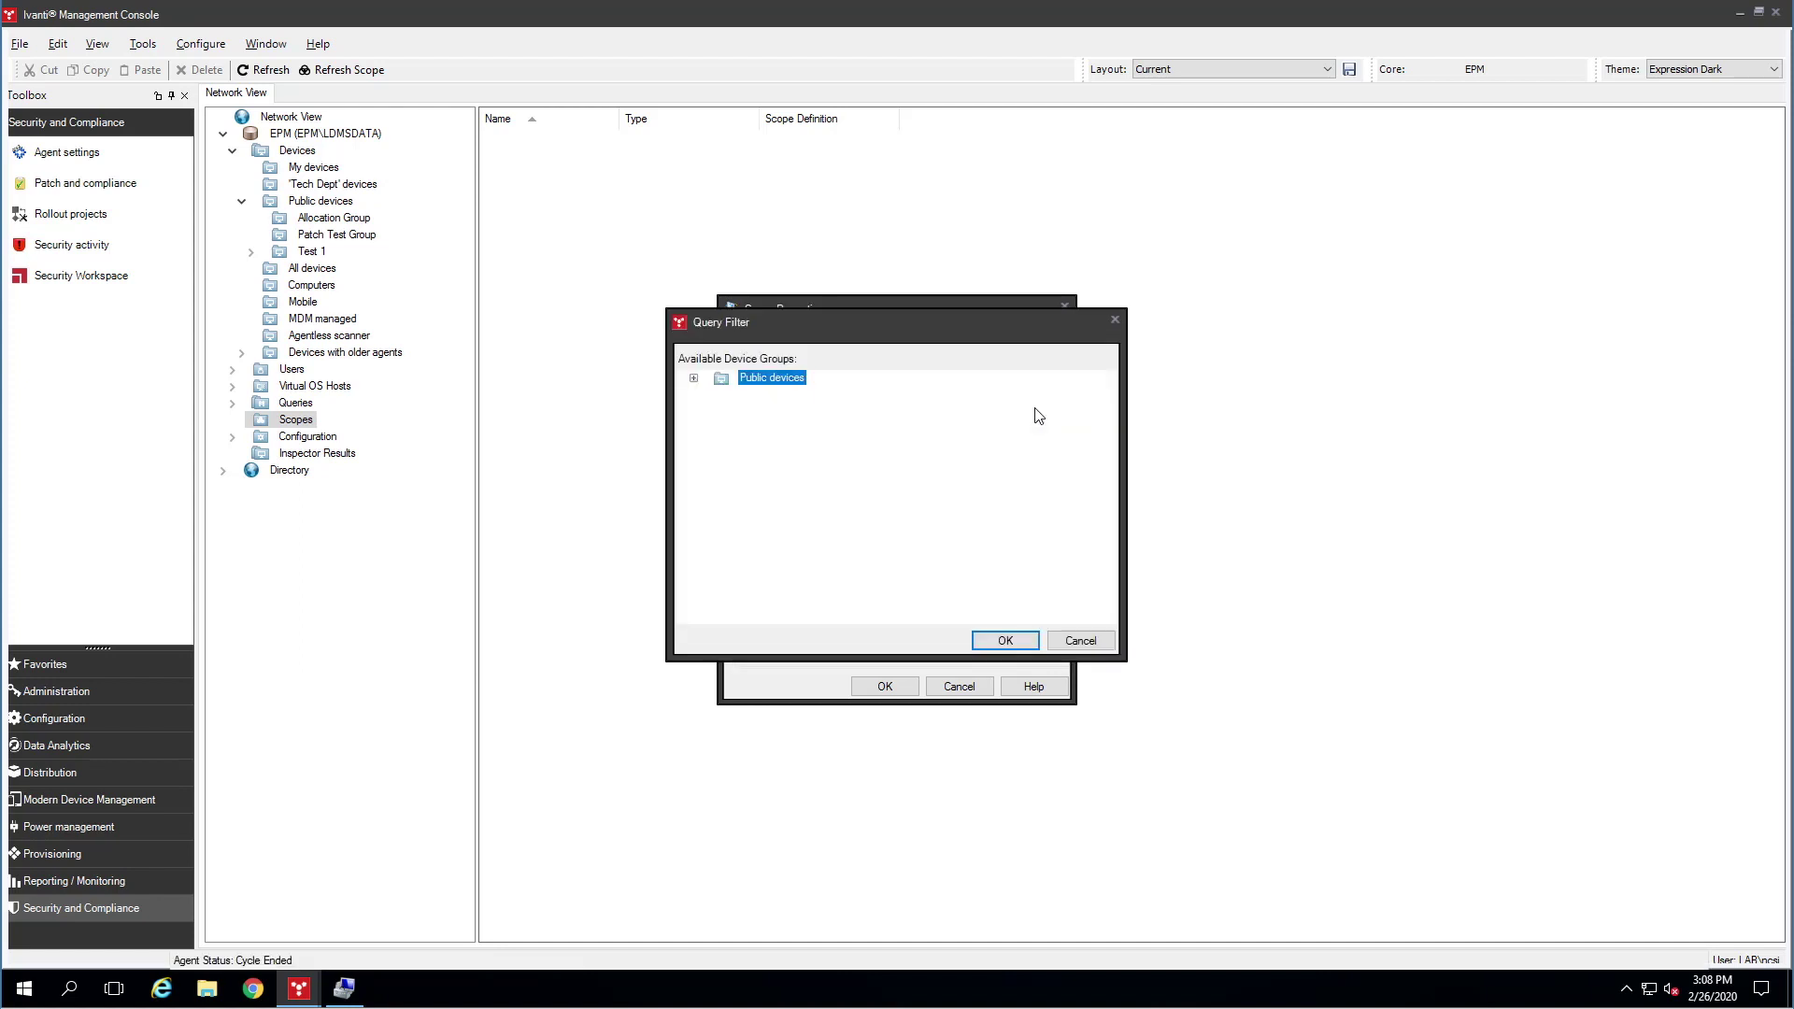
pyautogui.click(693, 379)
pyautogui.click(777, 408)
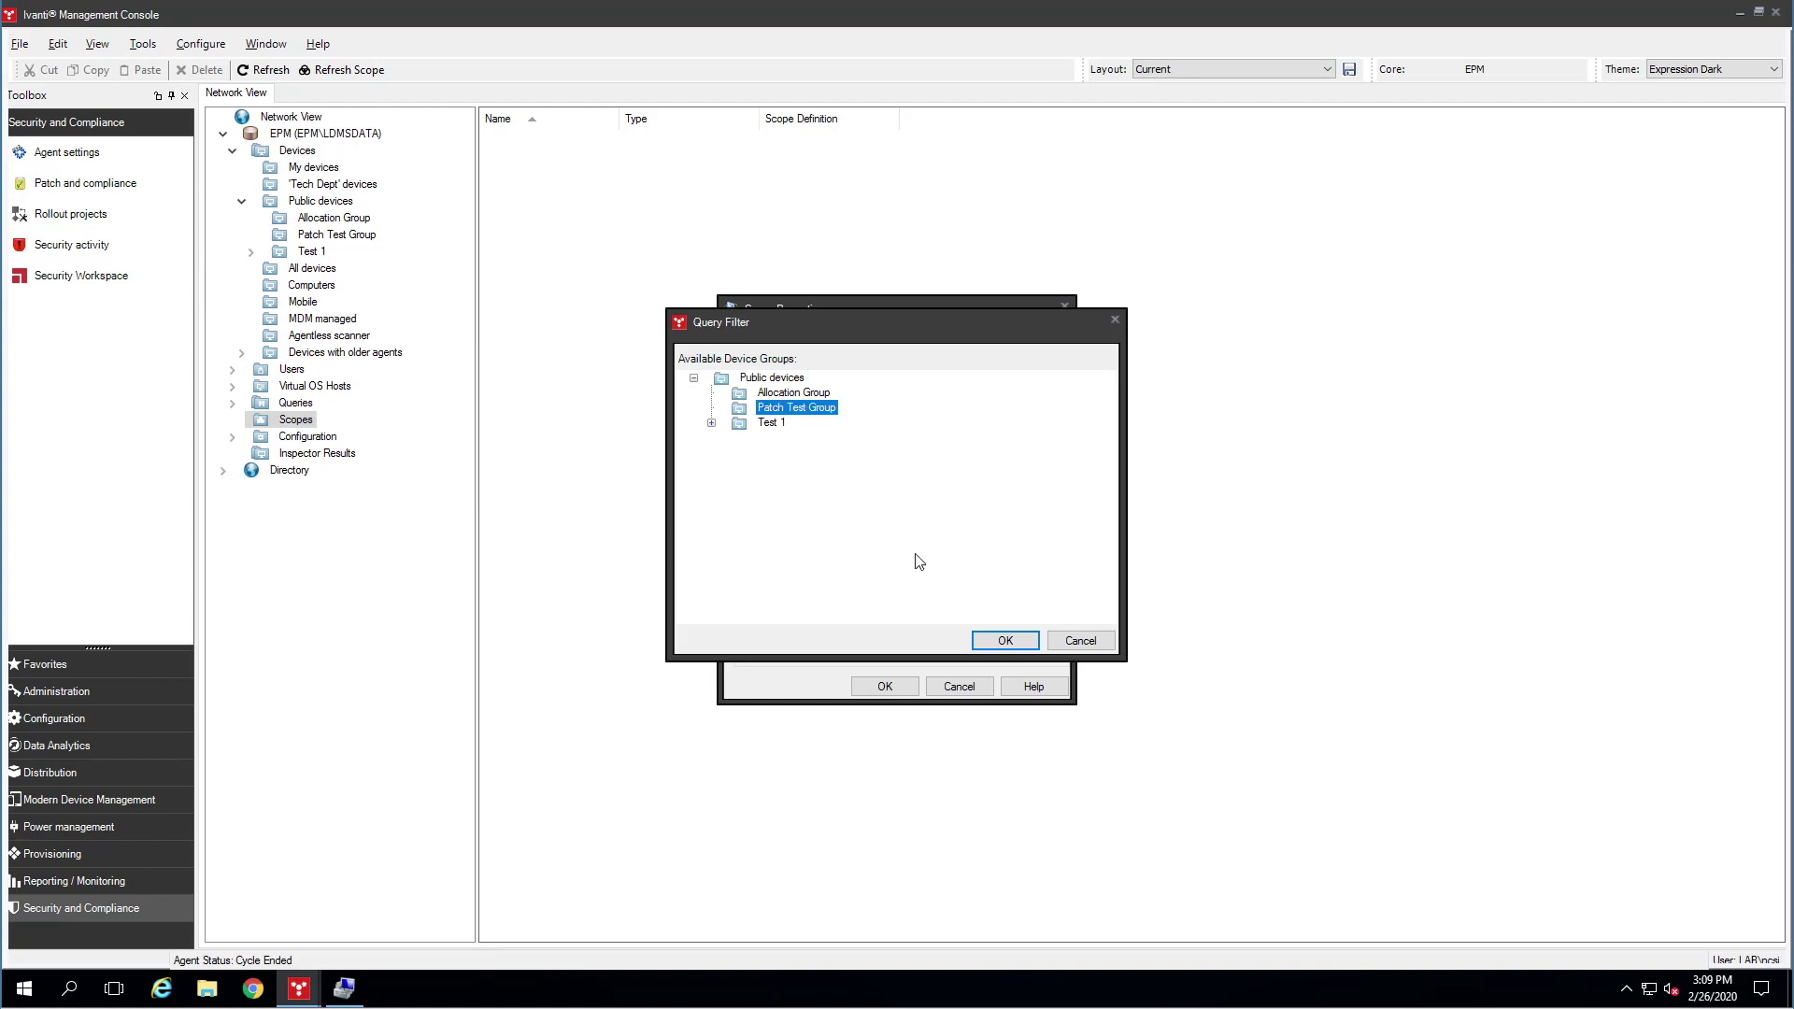
pyautogui.click(1004, 641)
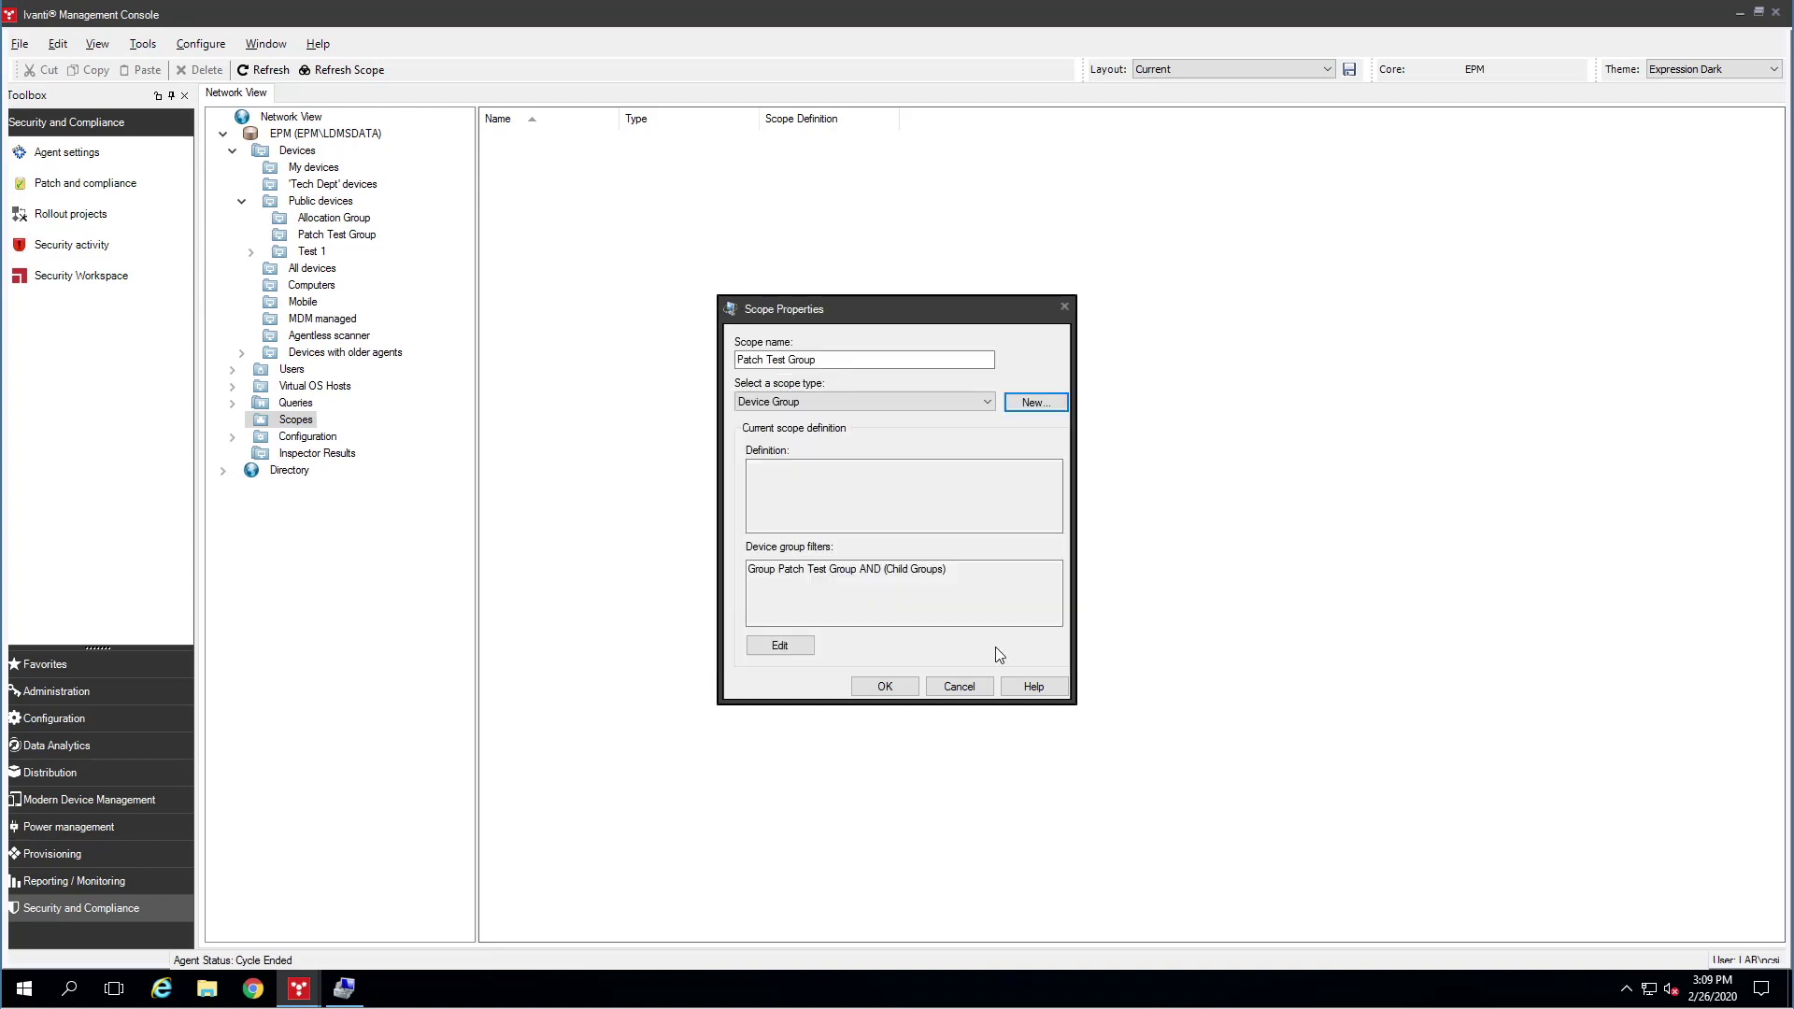
pyautogui.click(882, 688)
pyautogui.click(305, 438)
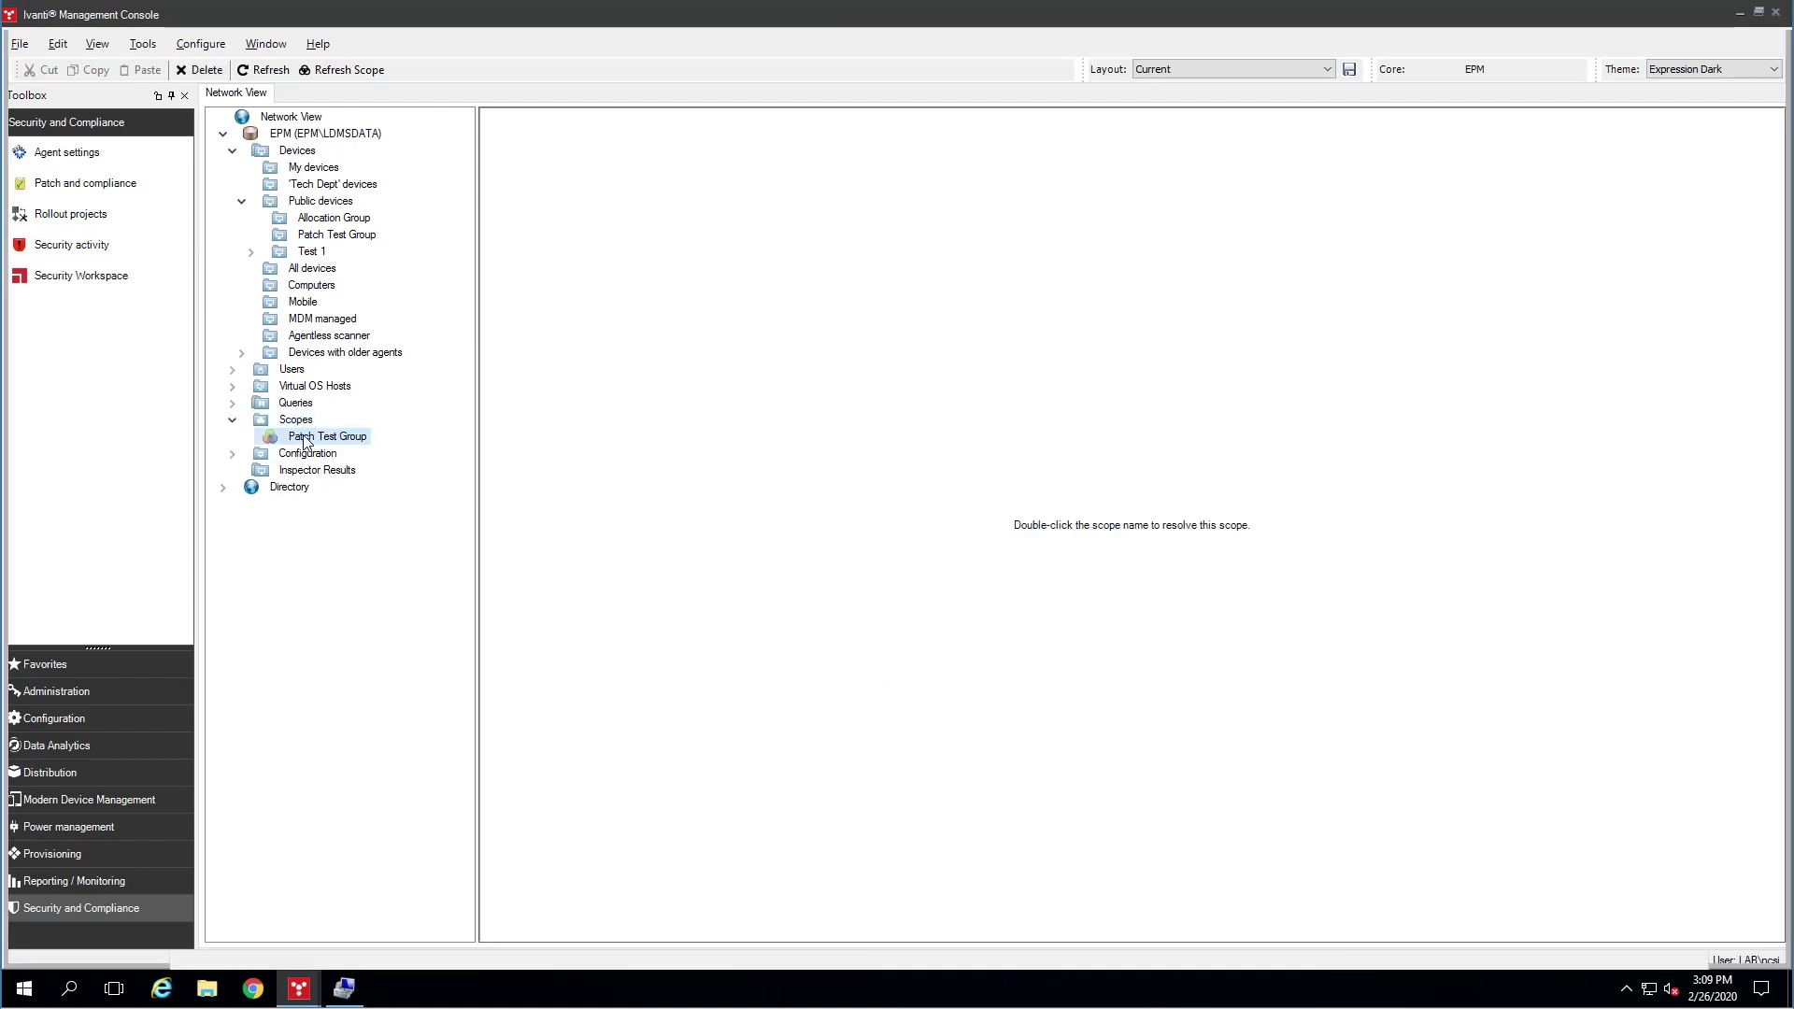
pyautogui.doubleClick(303, 436)
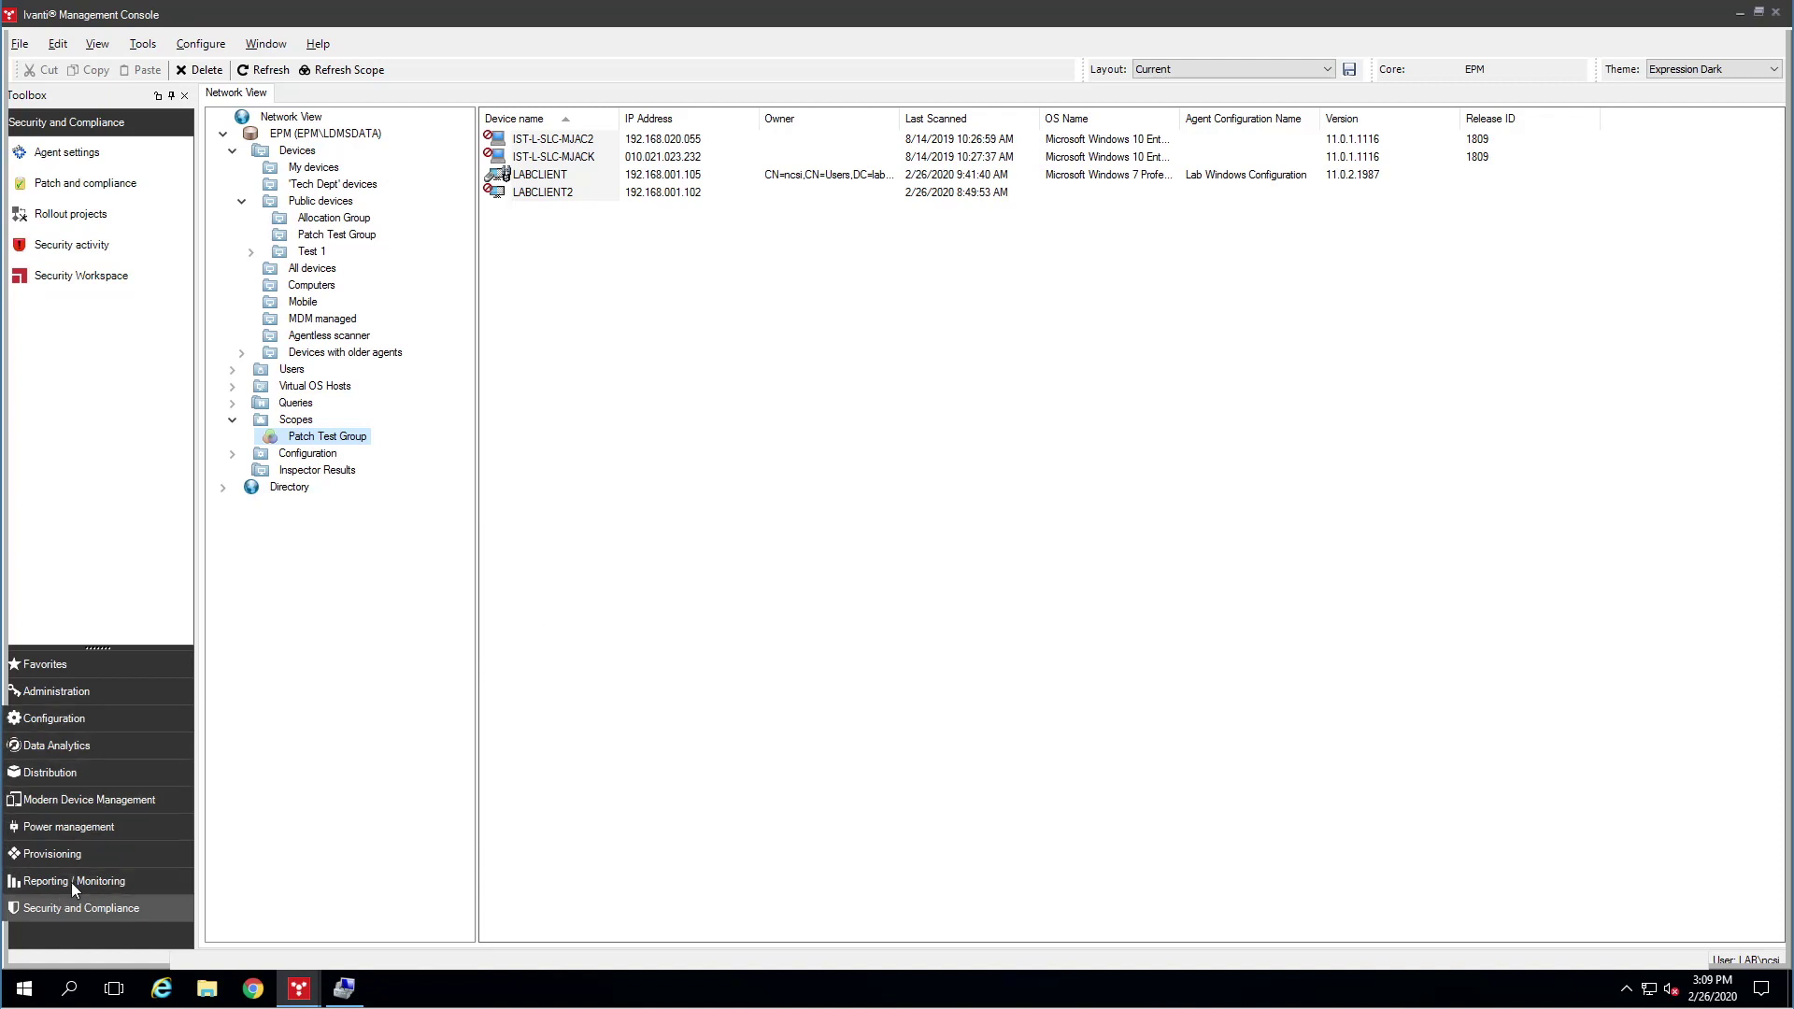
# - Create Patch Test Rollout Project under Public rollout projects and add its first step
pyautogui.click(66, 216)
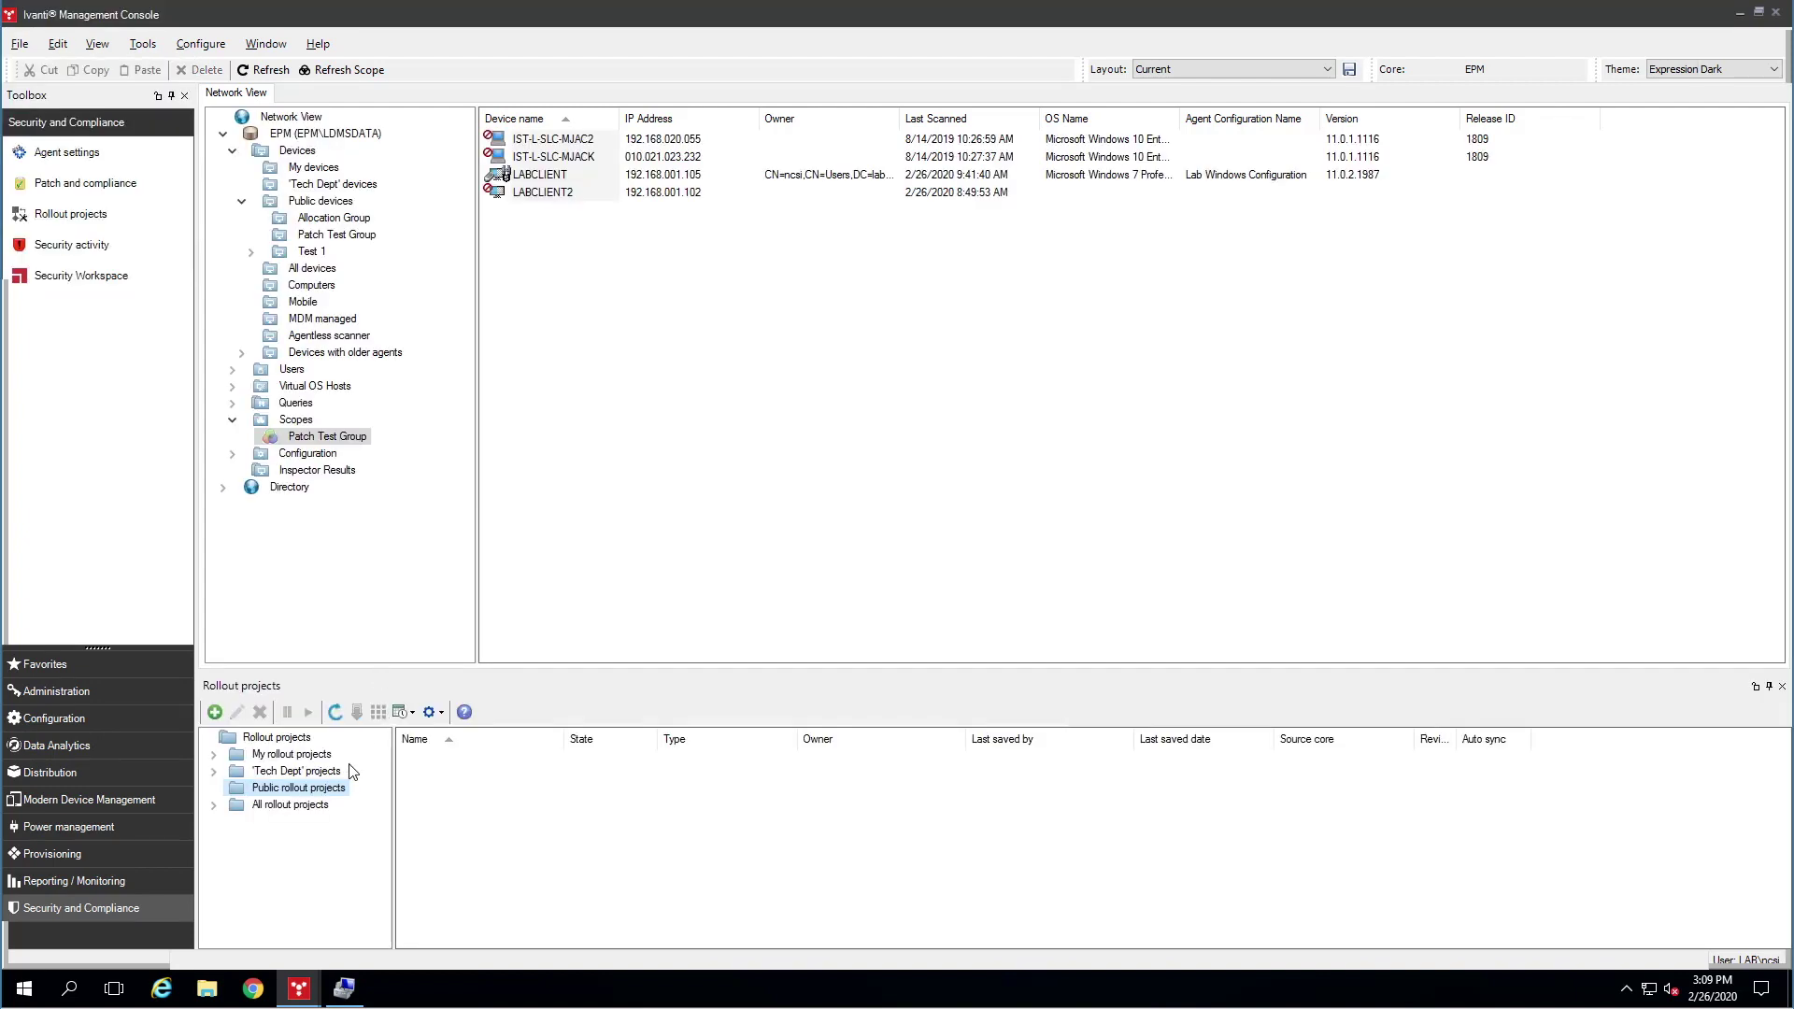
pyautogui.rightClick(291, 794)
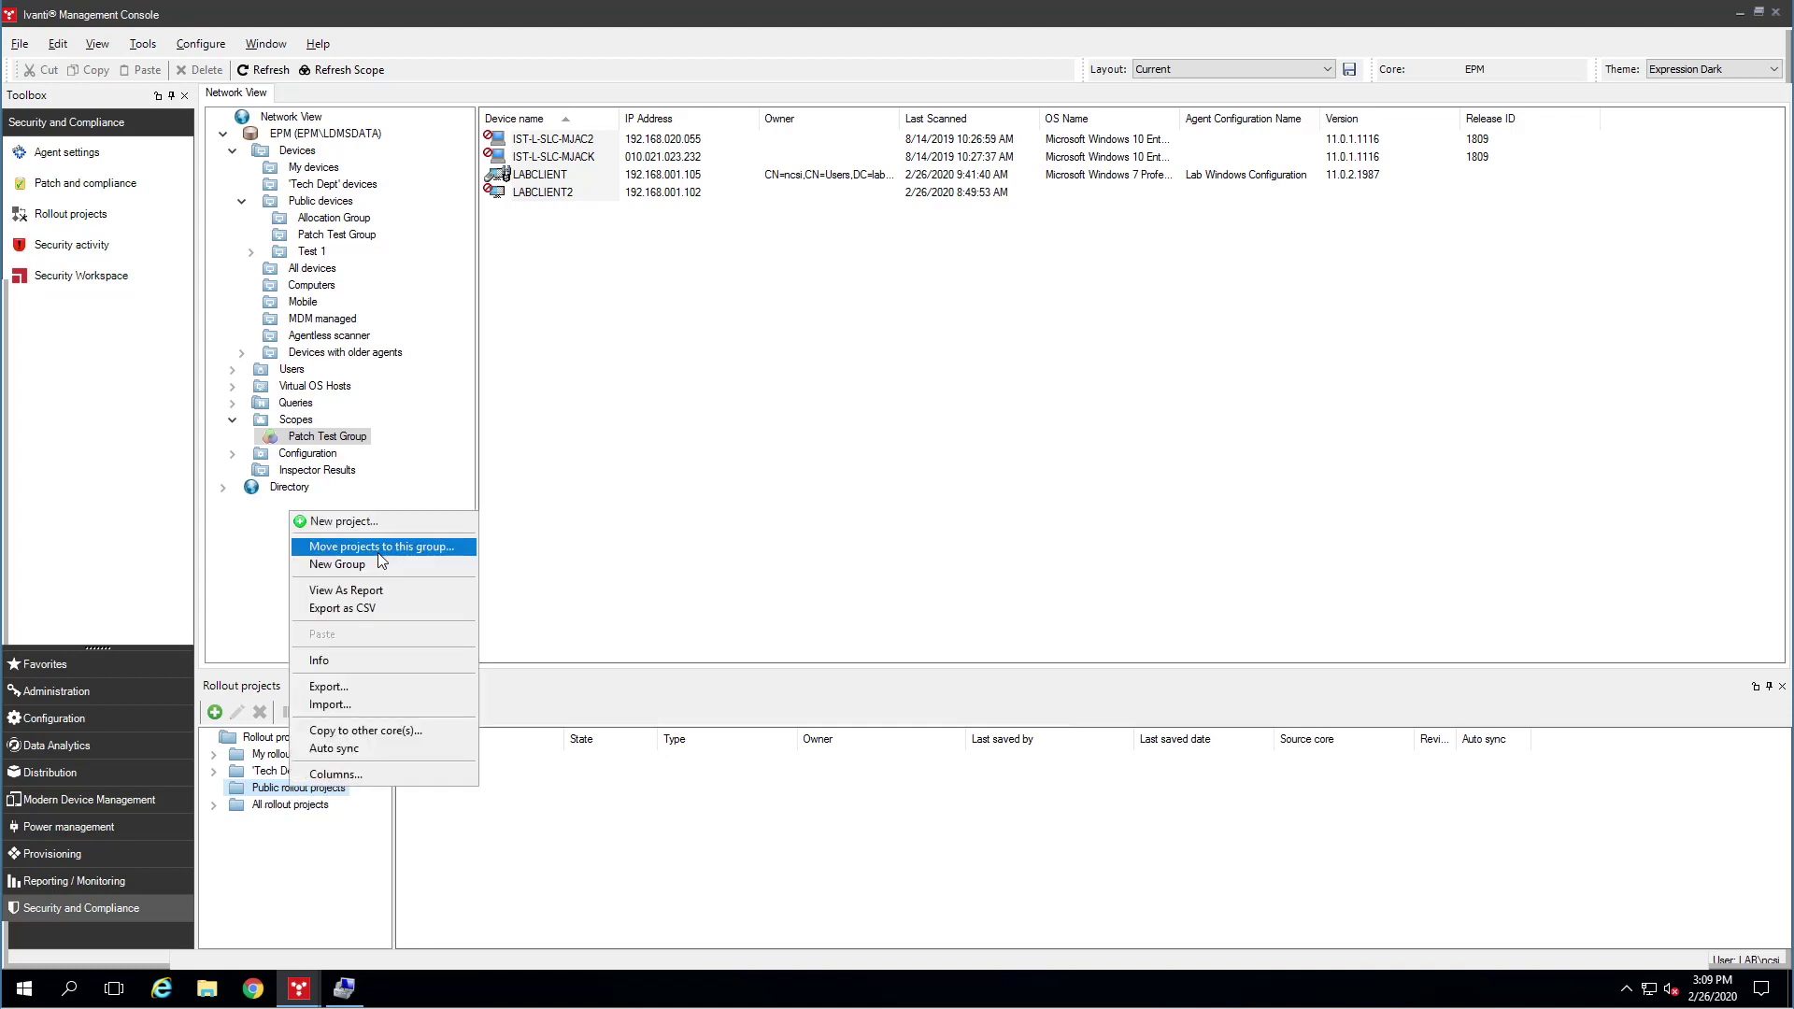
pyautogui.click(391, 523)
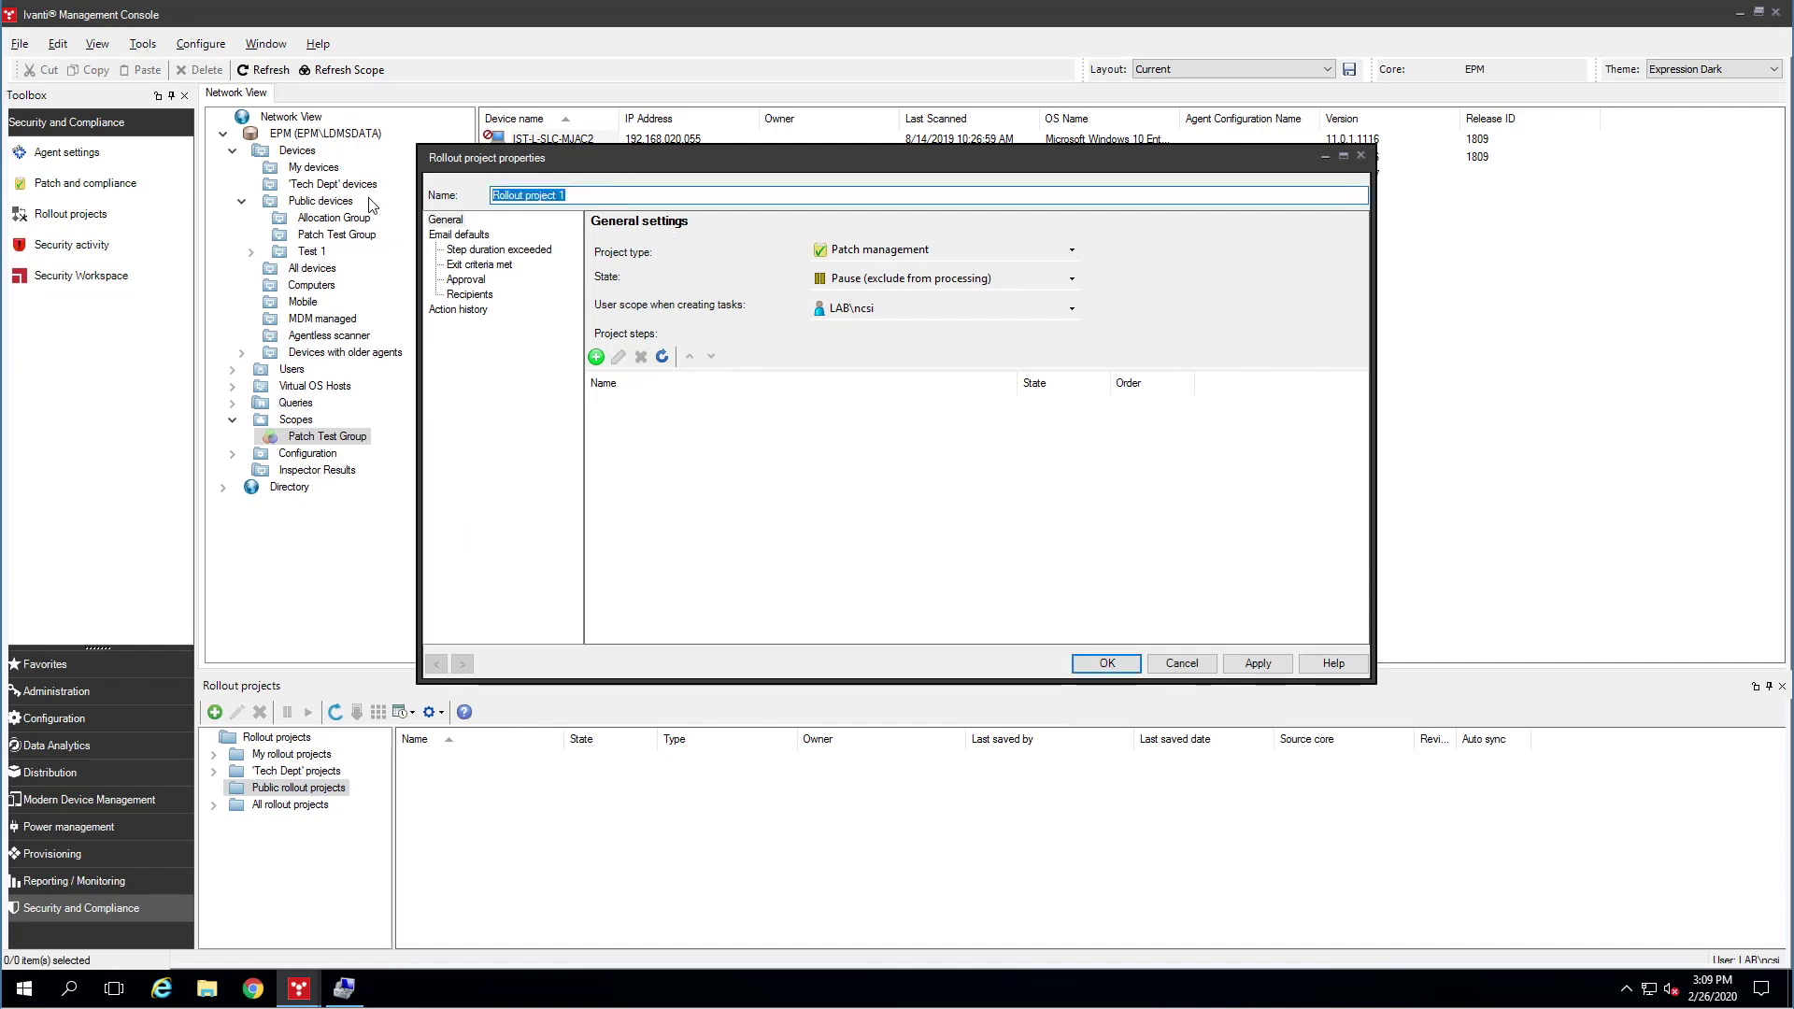
pyautogui.write('Patch T')
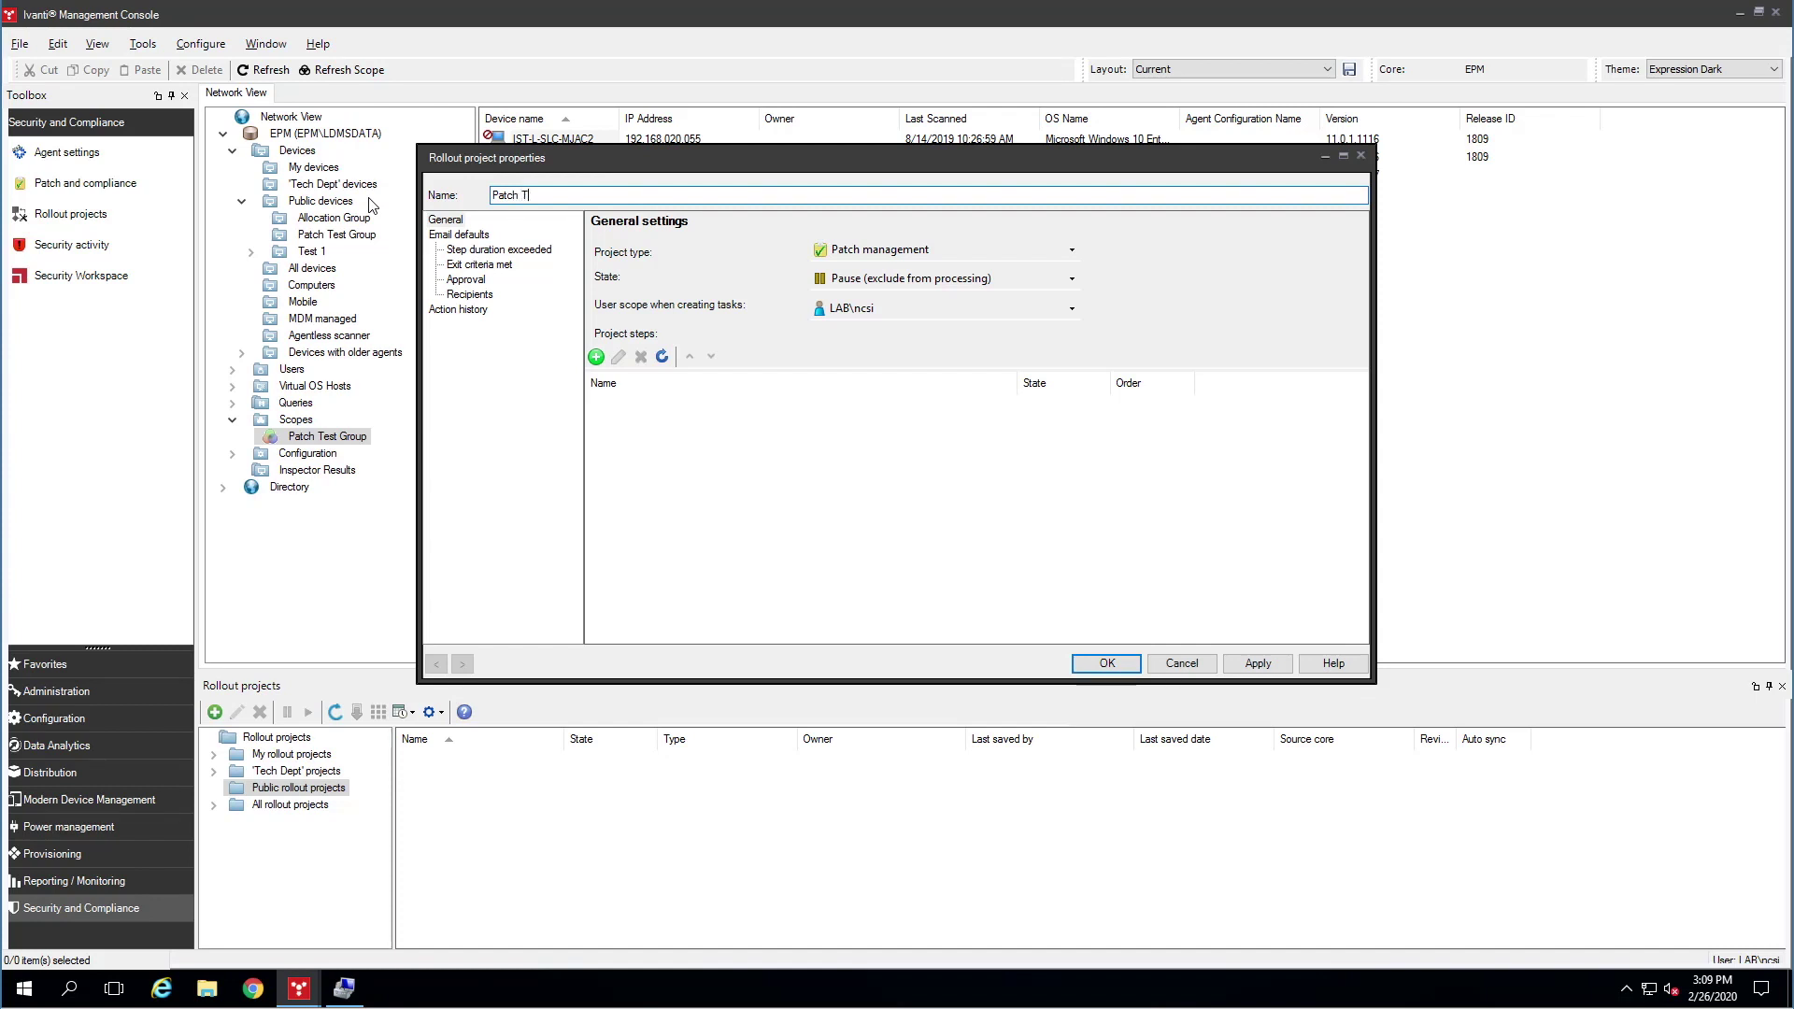
pyautogui.press('BackSpace')
pyautogui.write('Test Rollout Project')
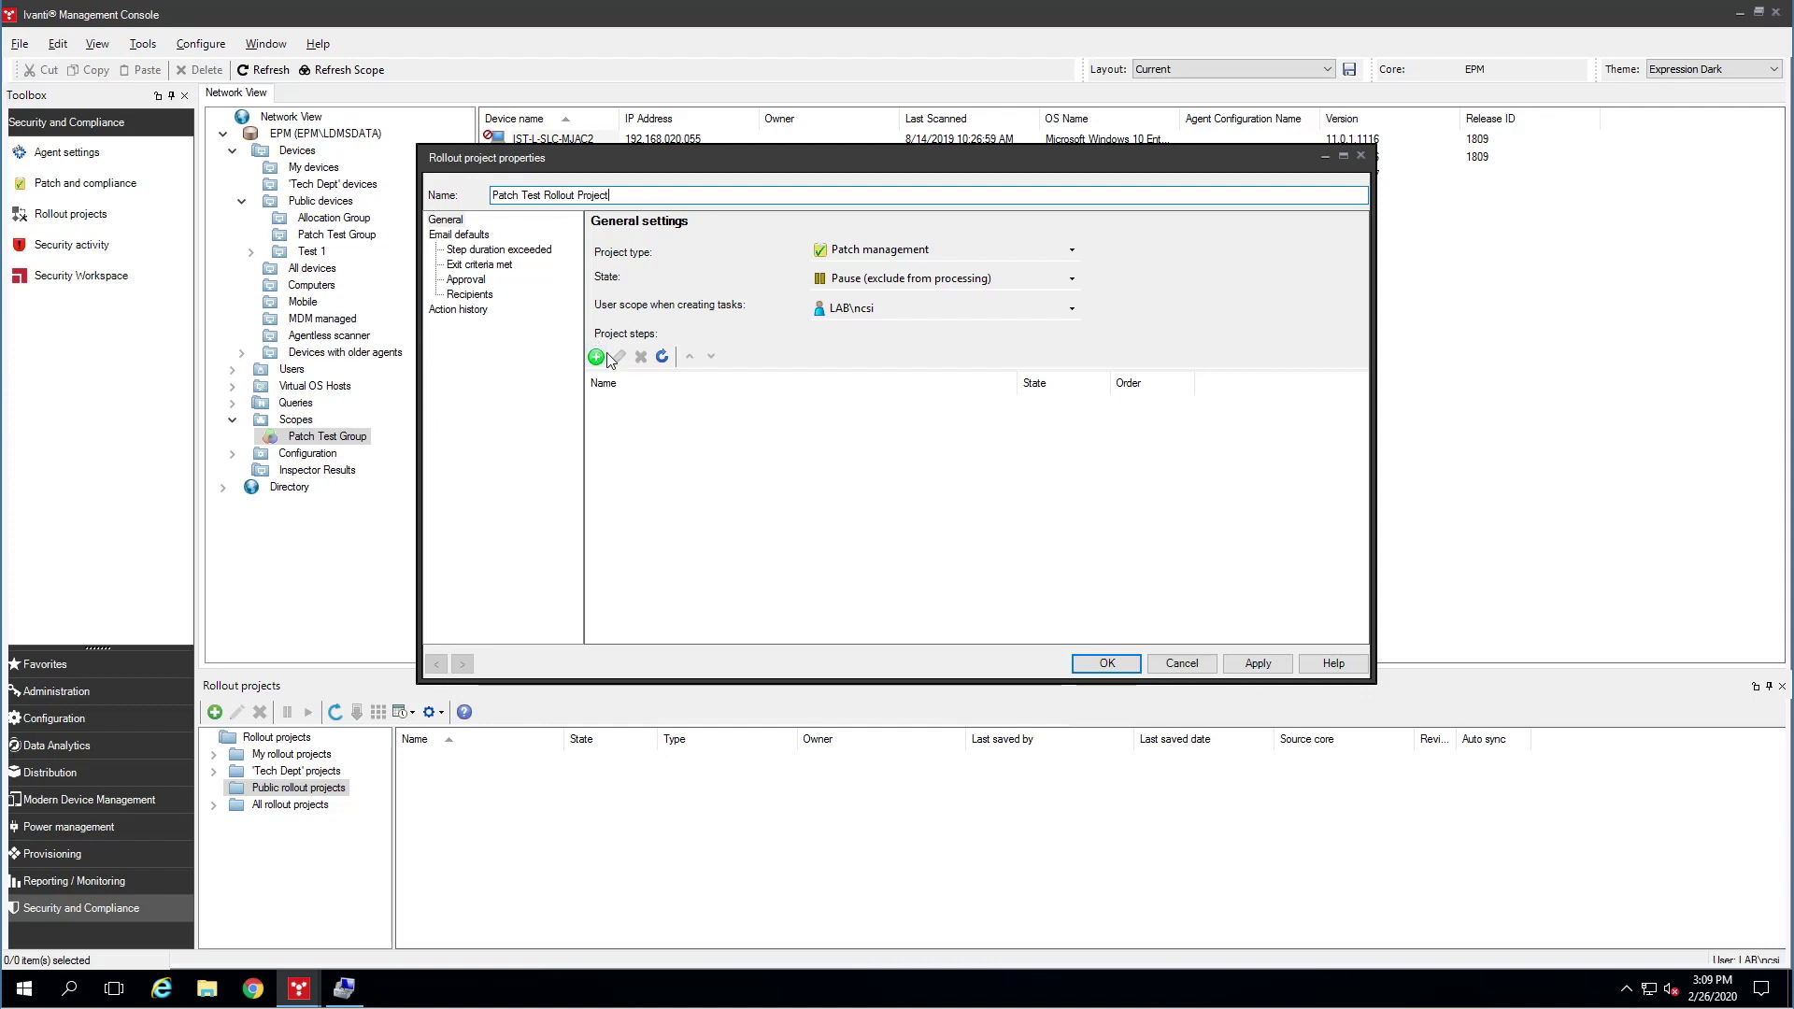
pyautogui.click(1275, 660)
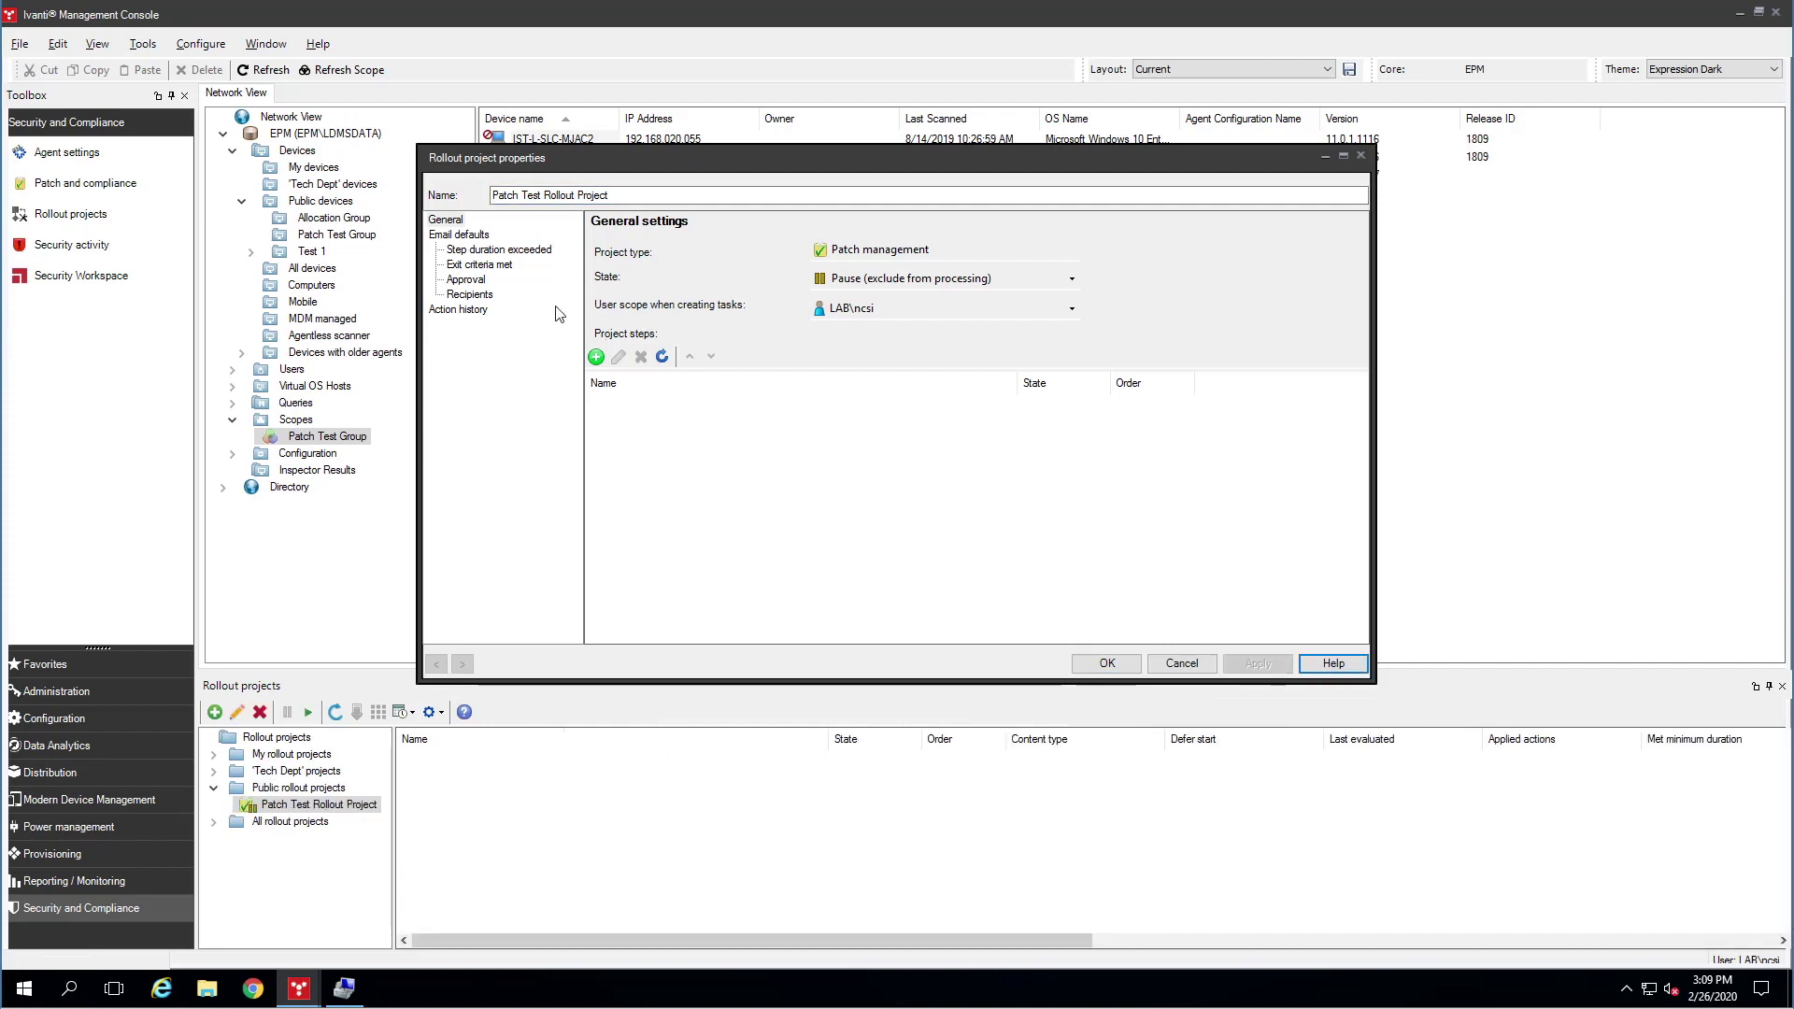
pyautogui.click(596, 357)
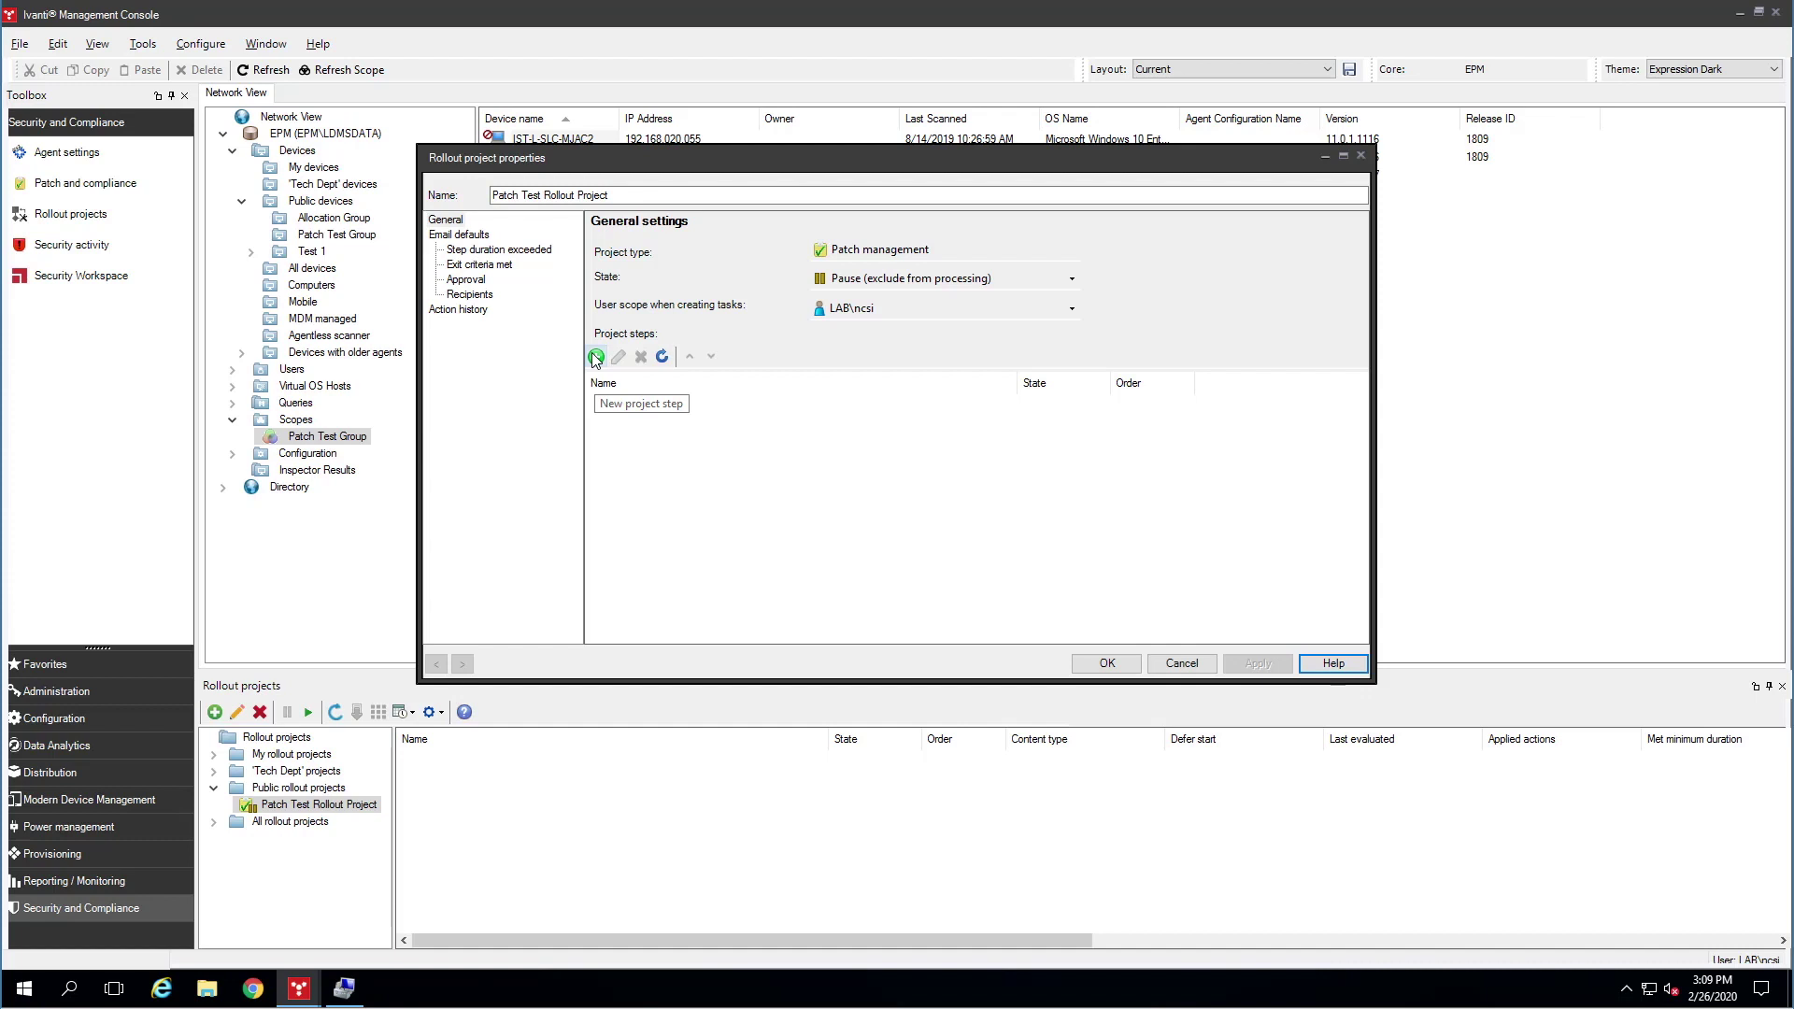
pyautogui.click(597, 357)
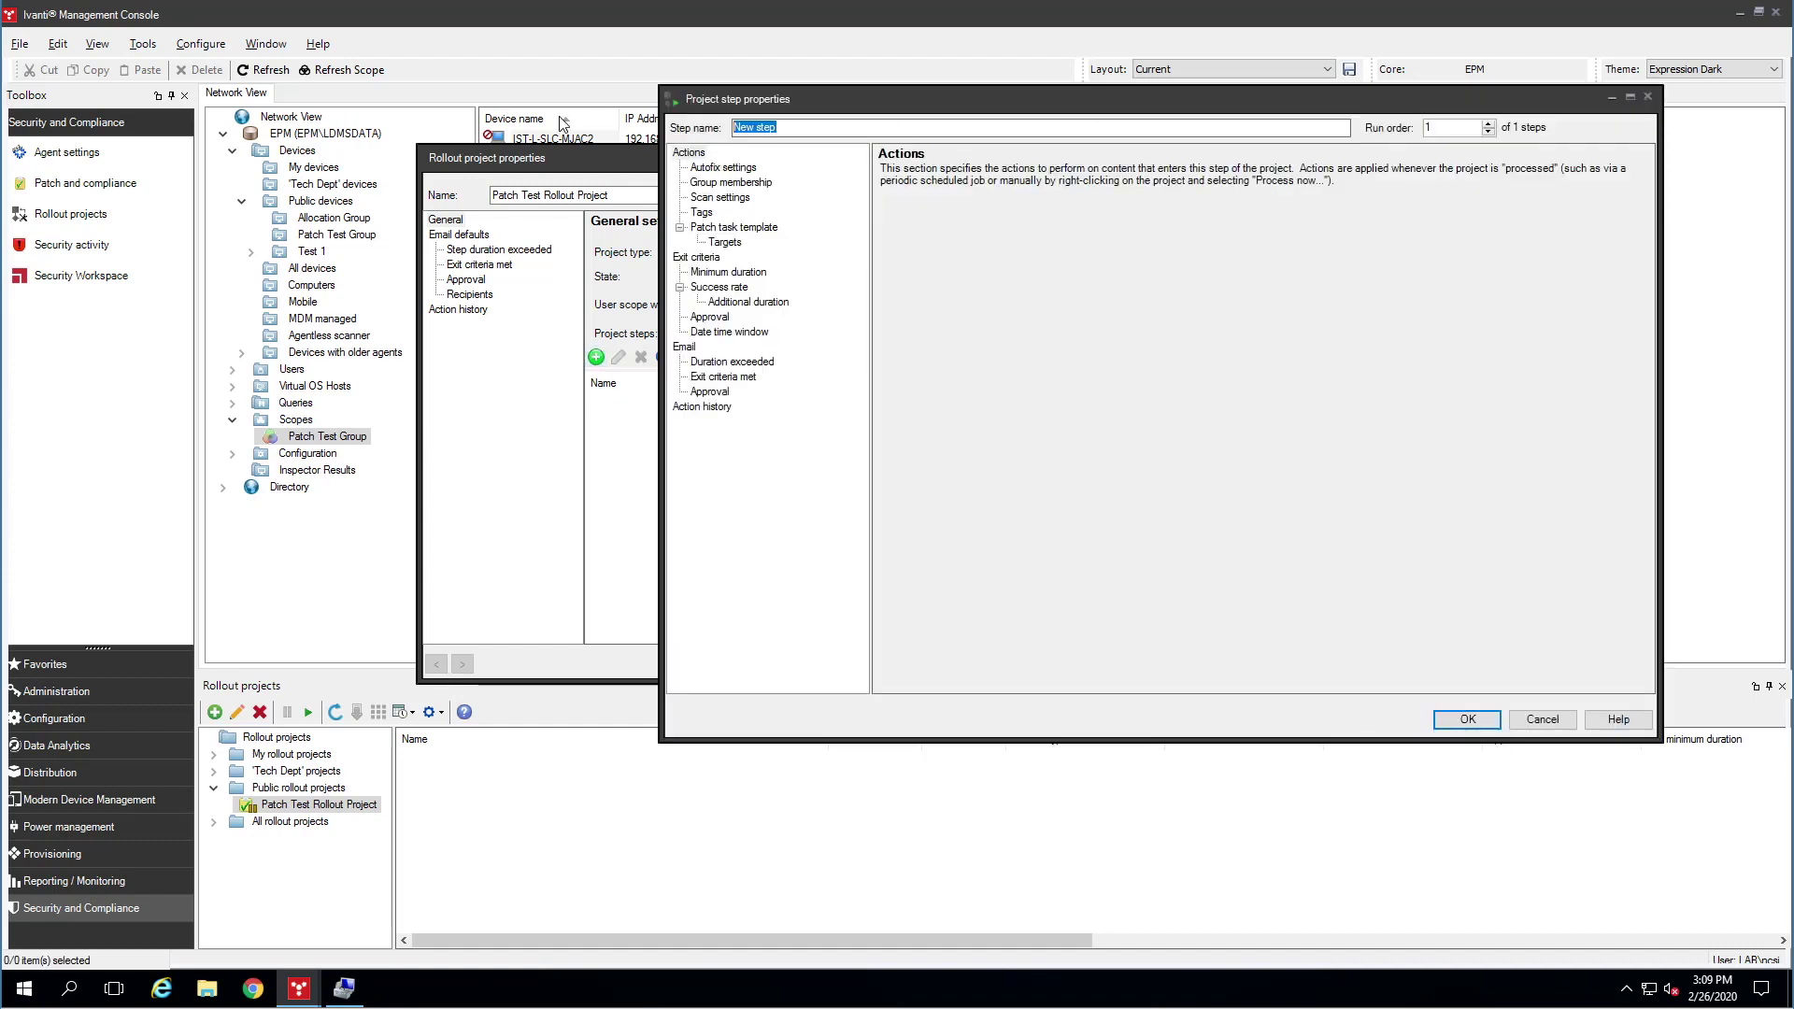
# - Name the step Patch Test Group and review its patch task template and autofix pages
pyautogui.write('Patch Test Grou')
pyautogui.click(743, 230)
pyautogui.click(728, 169)
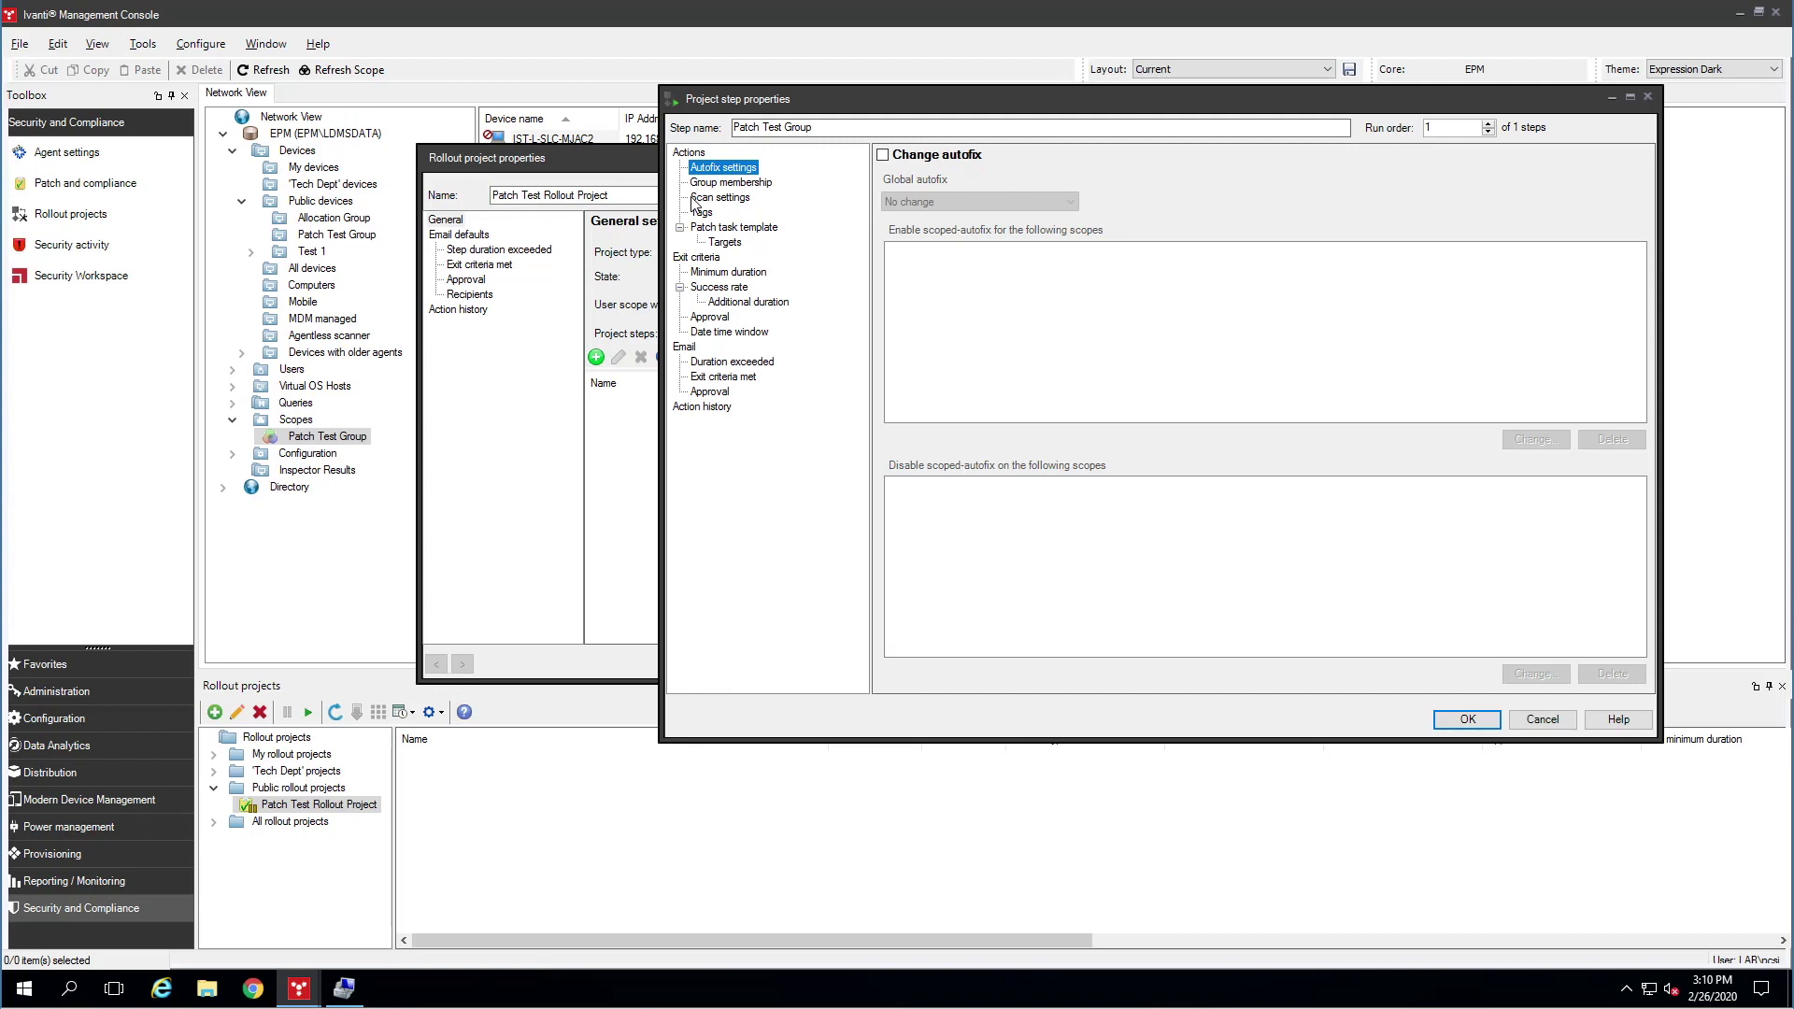
pyautogui.click(730, 228)
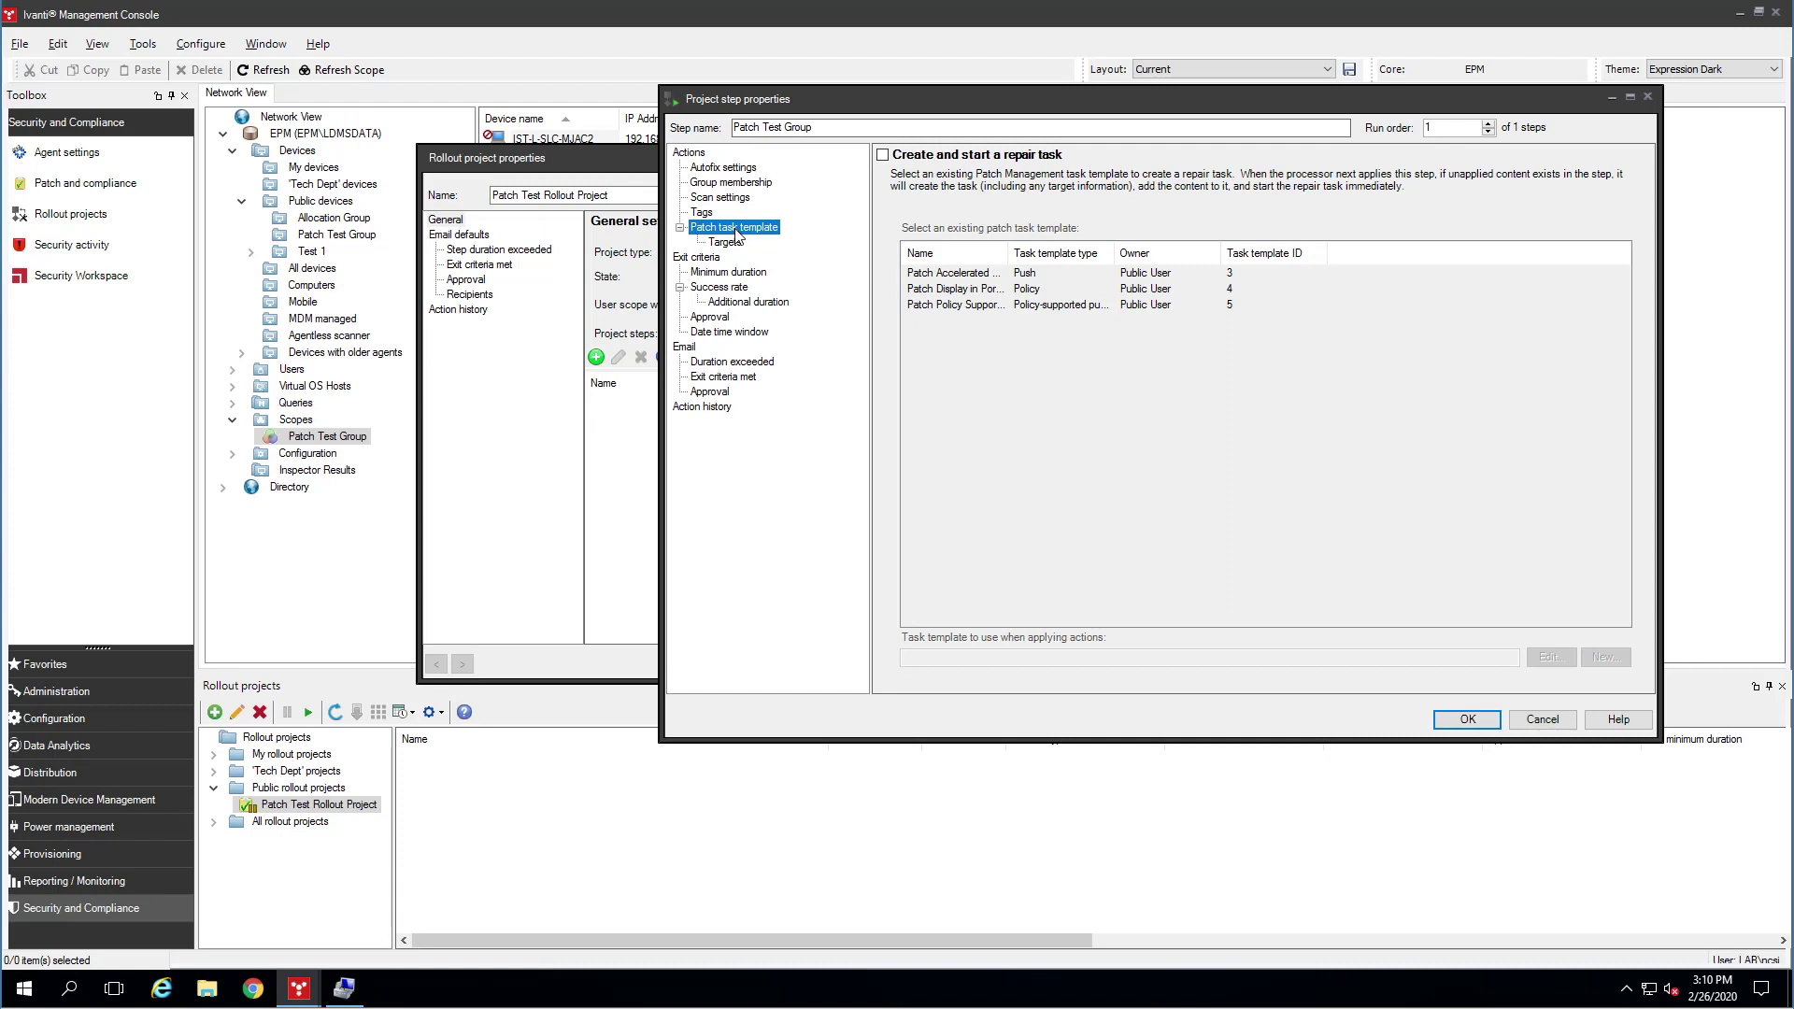
pyautogui.click(728, 169)
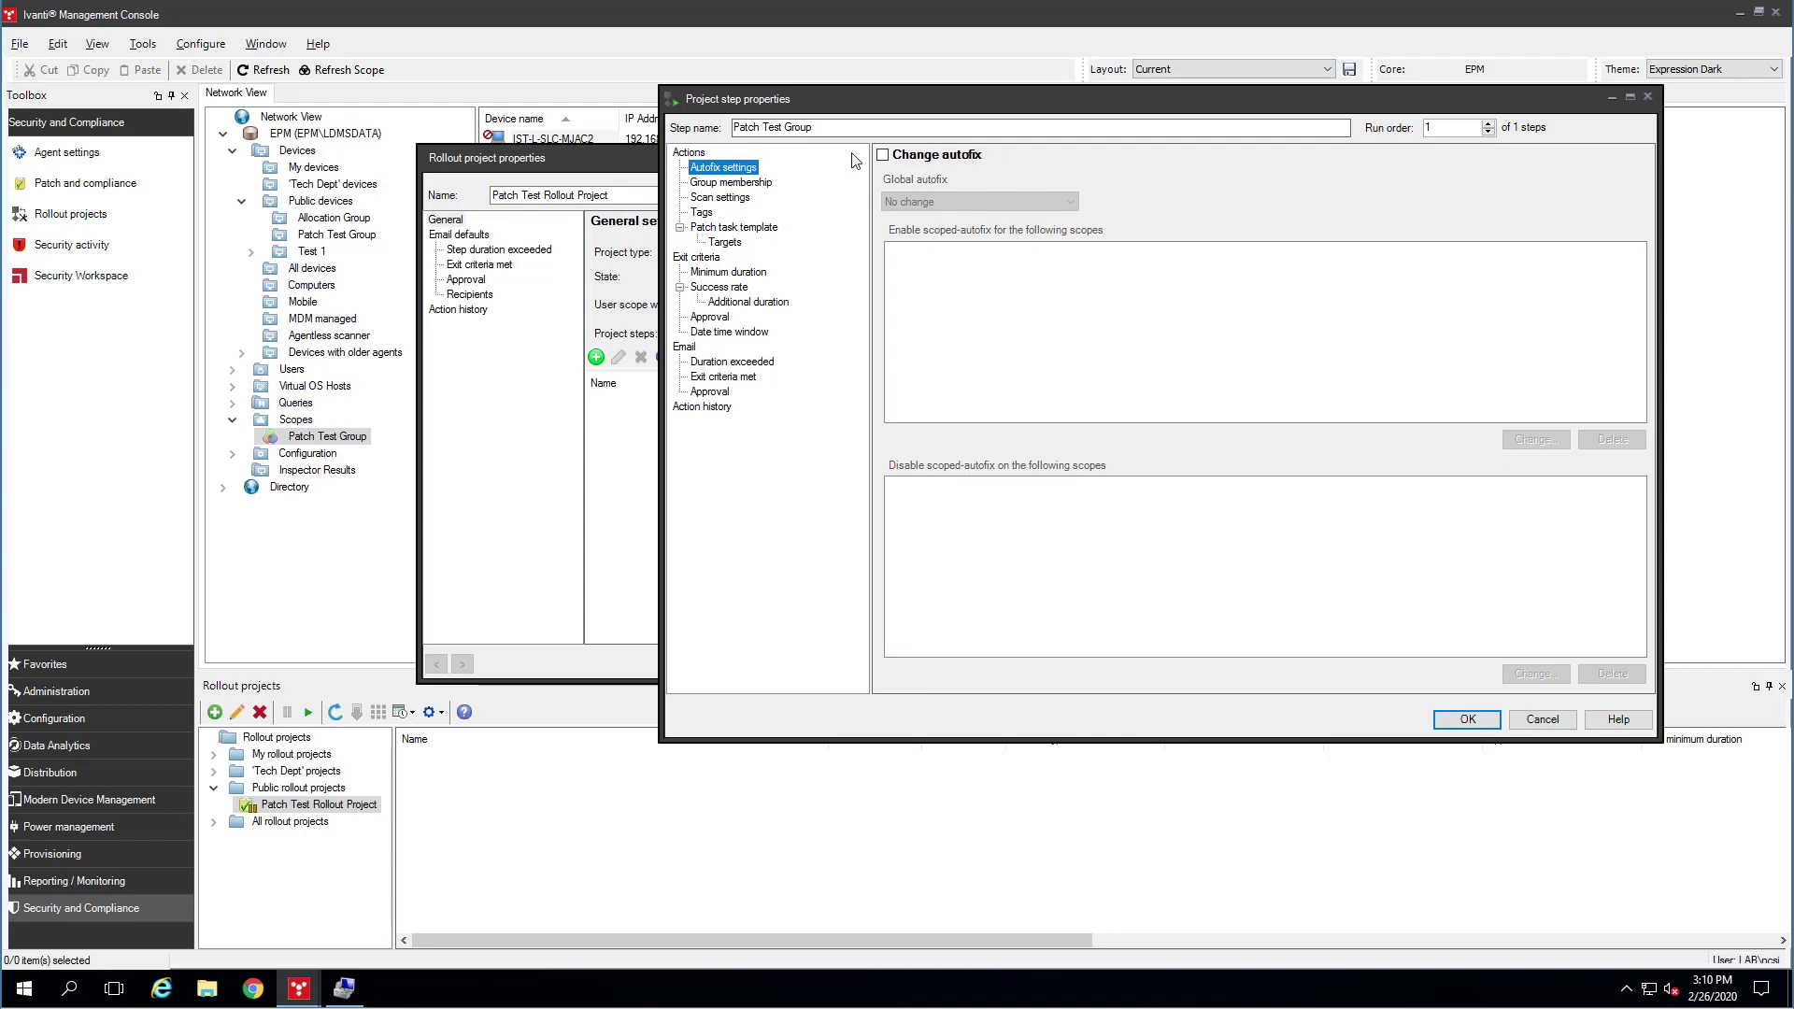
# - Enable Change autofix for the step, scoped to Patch Test Group
pyautogui.click(884, 156)
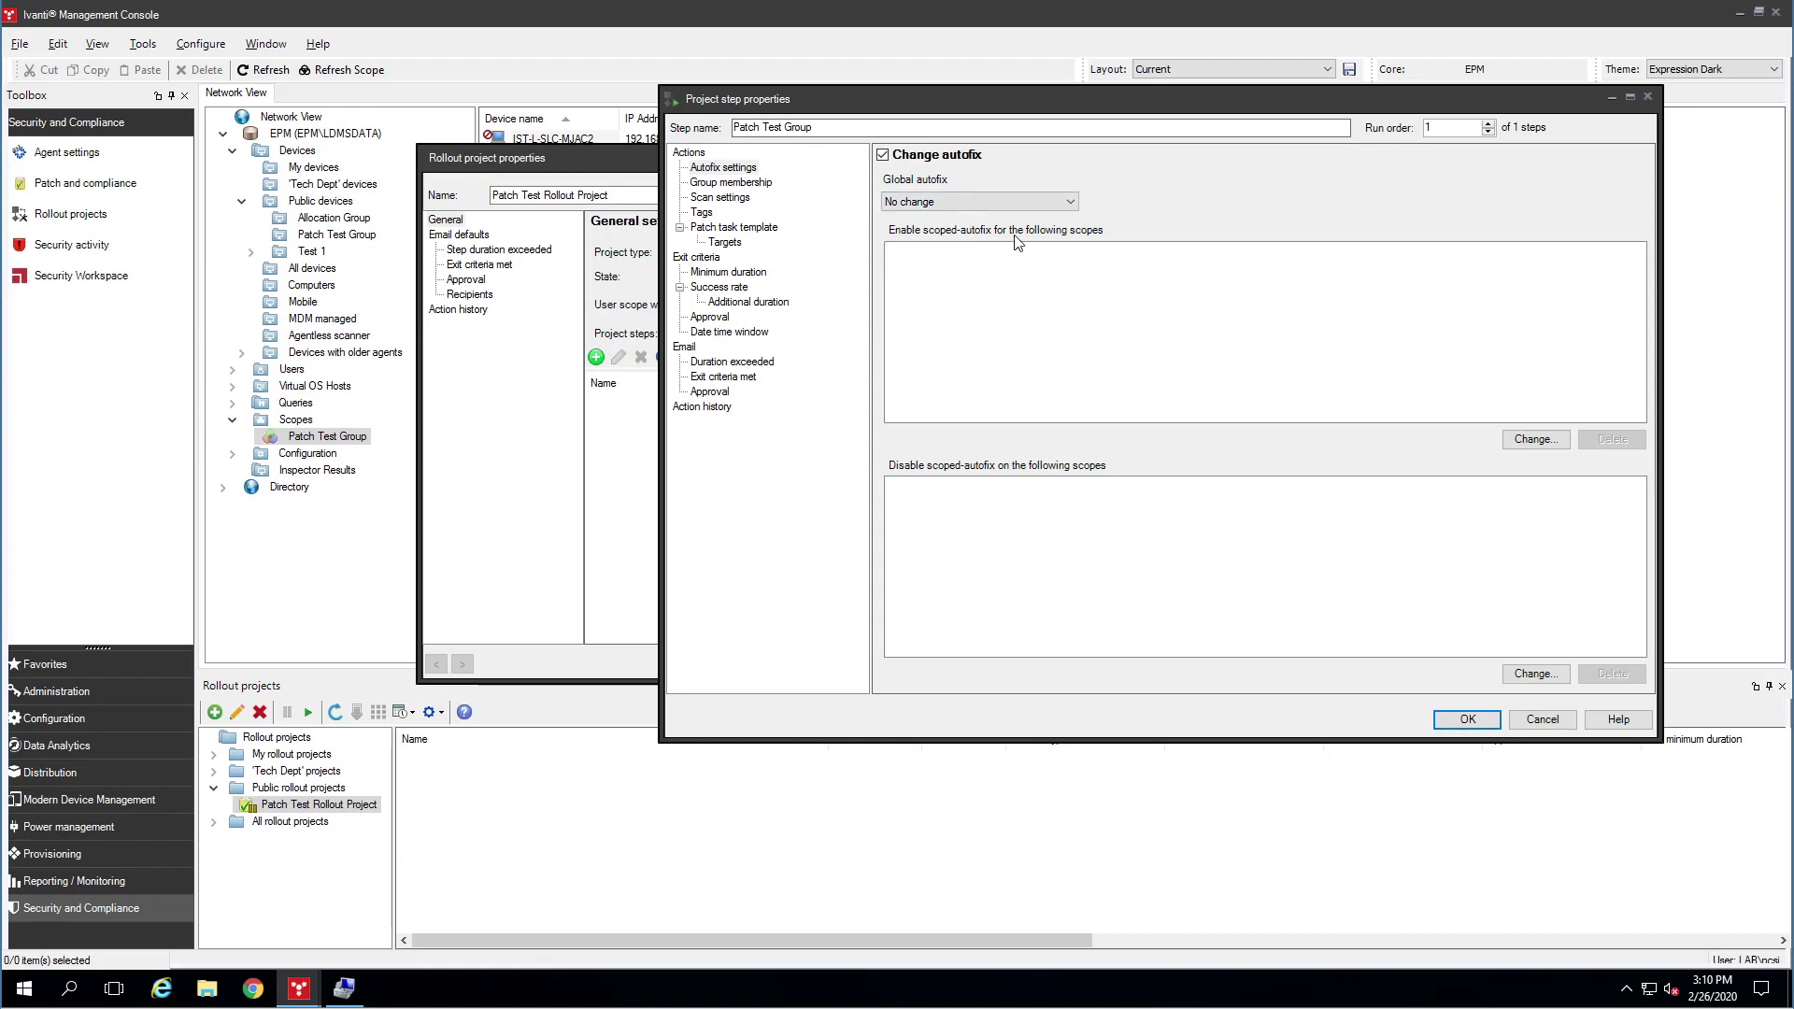
pyautogui.click(1537, 439)
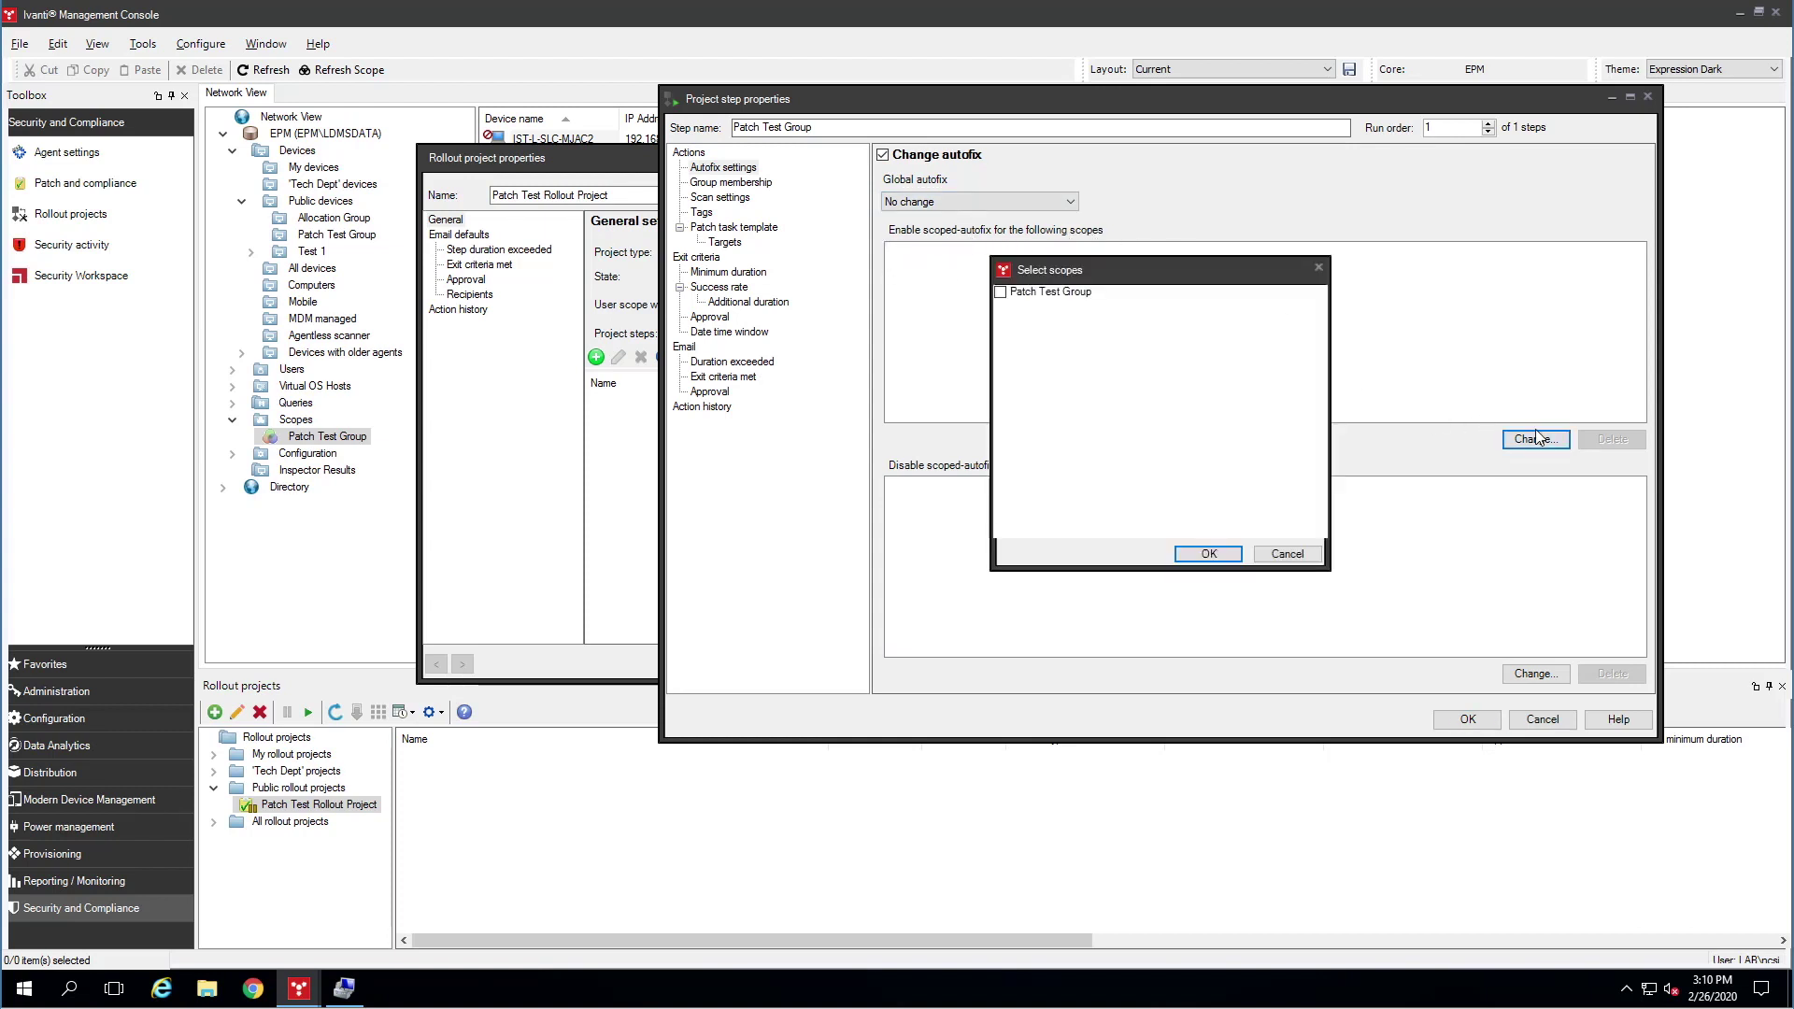
pyautogui.click(1000, 293)
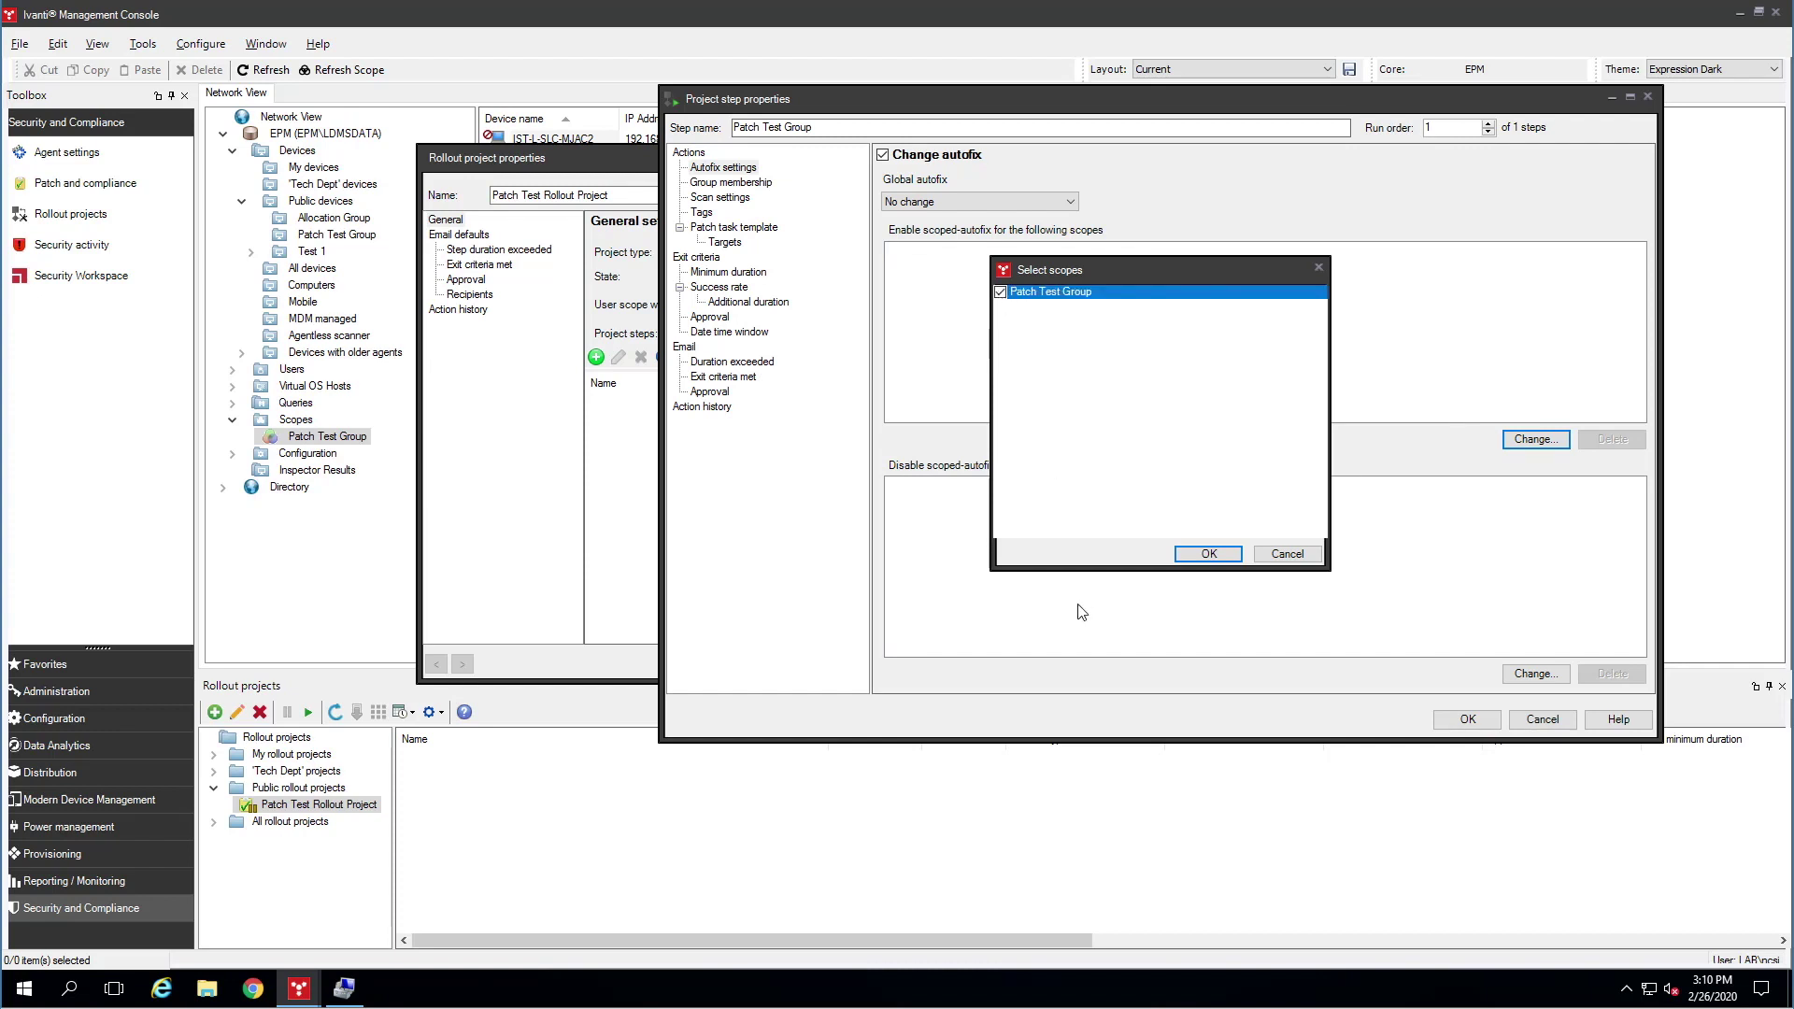
pyautogui.click(1209, 555)
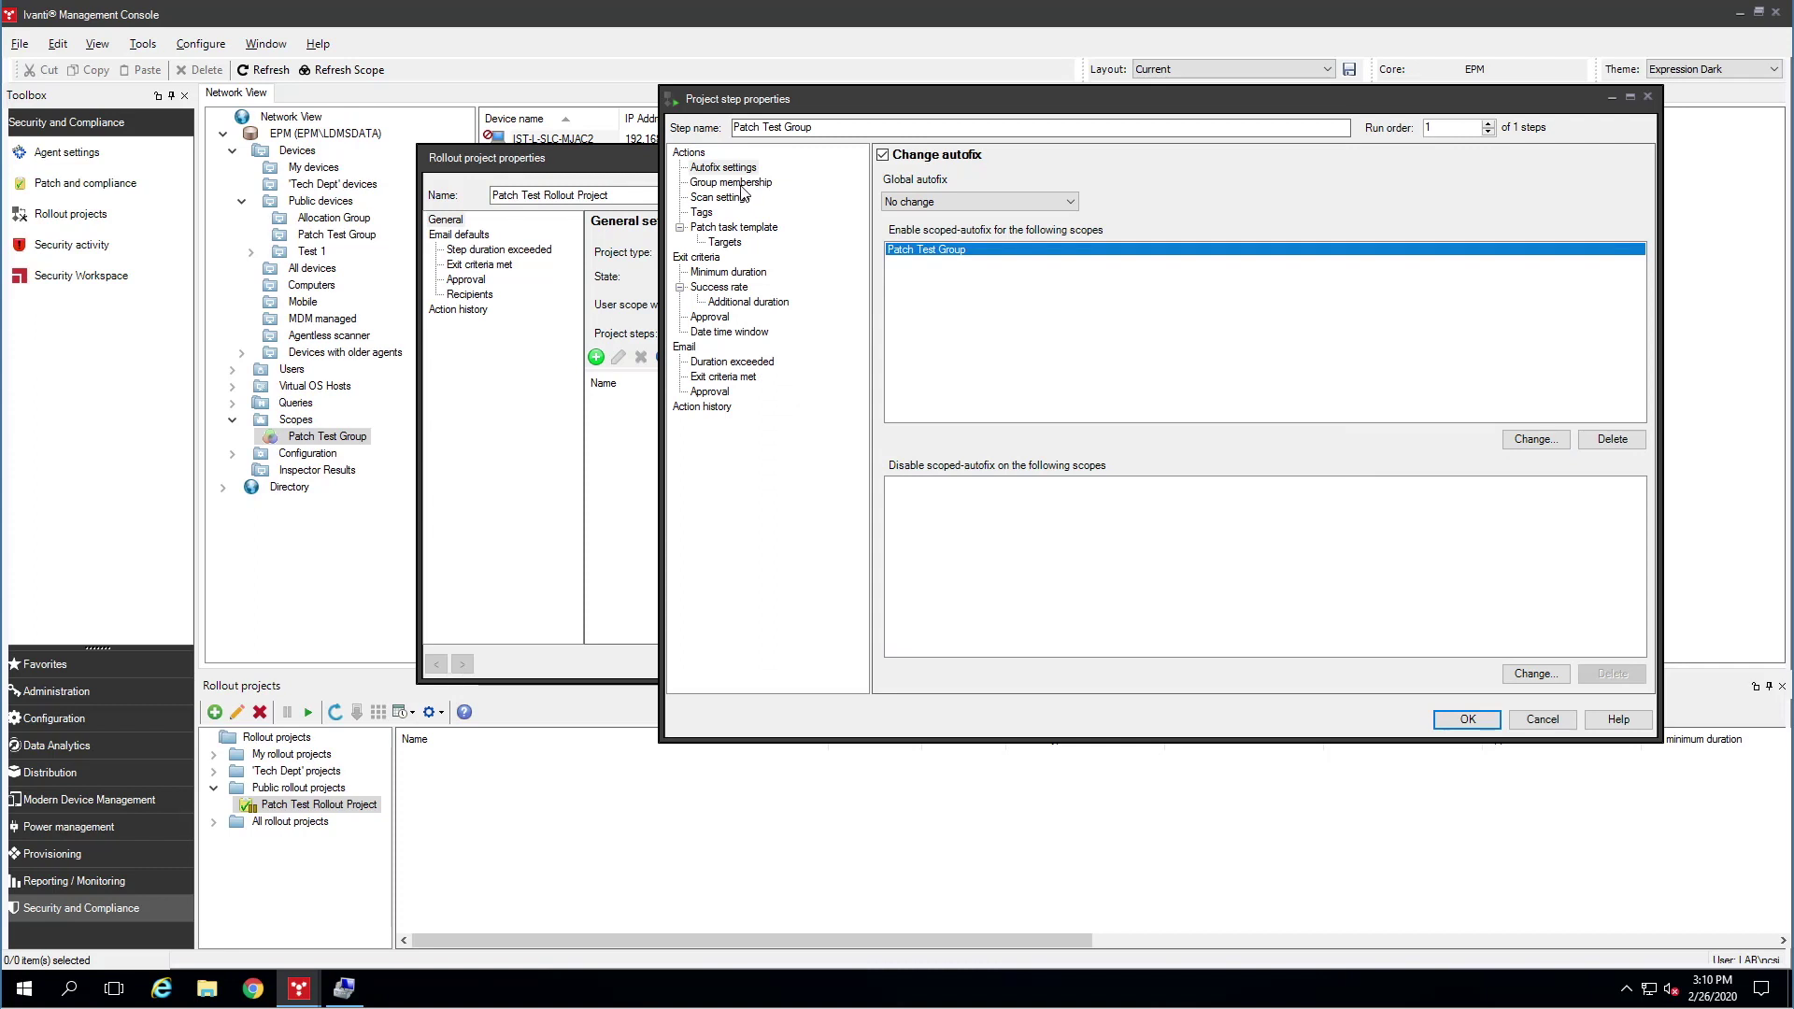
pyautogui.click(738, 183)
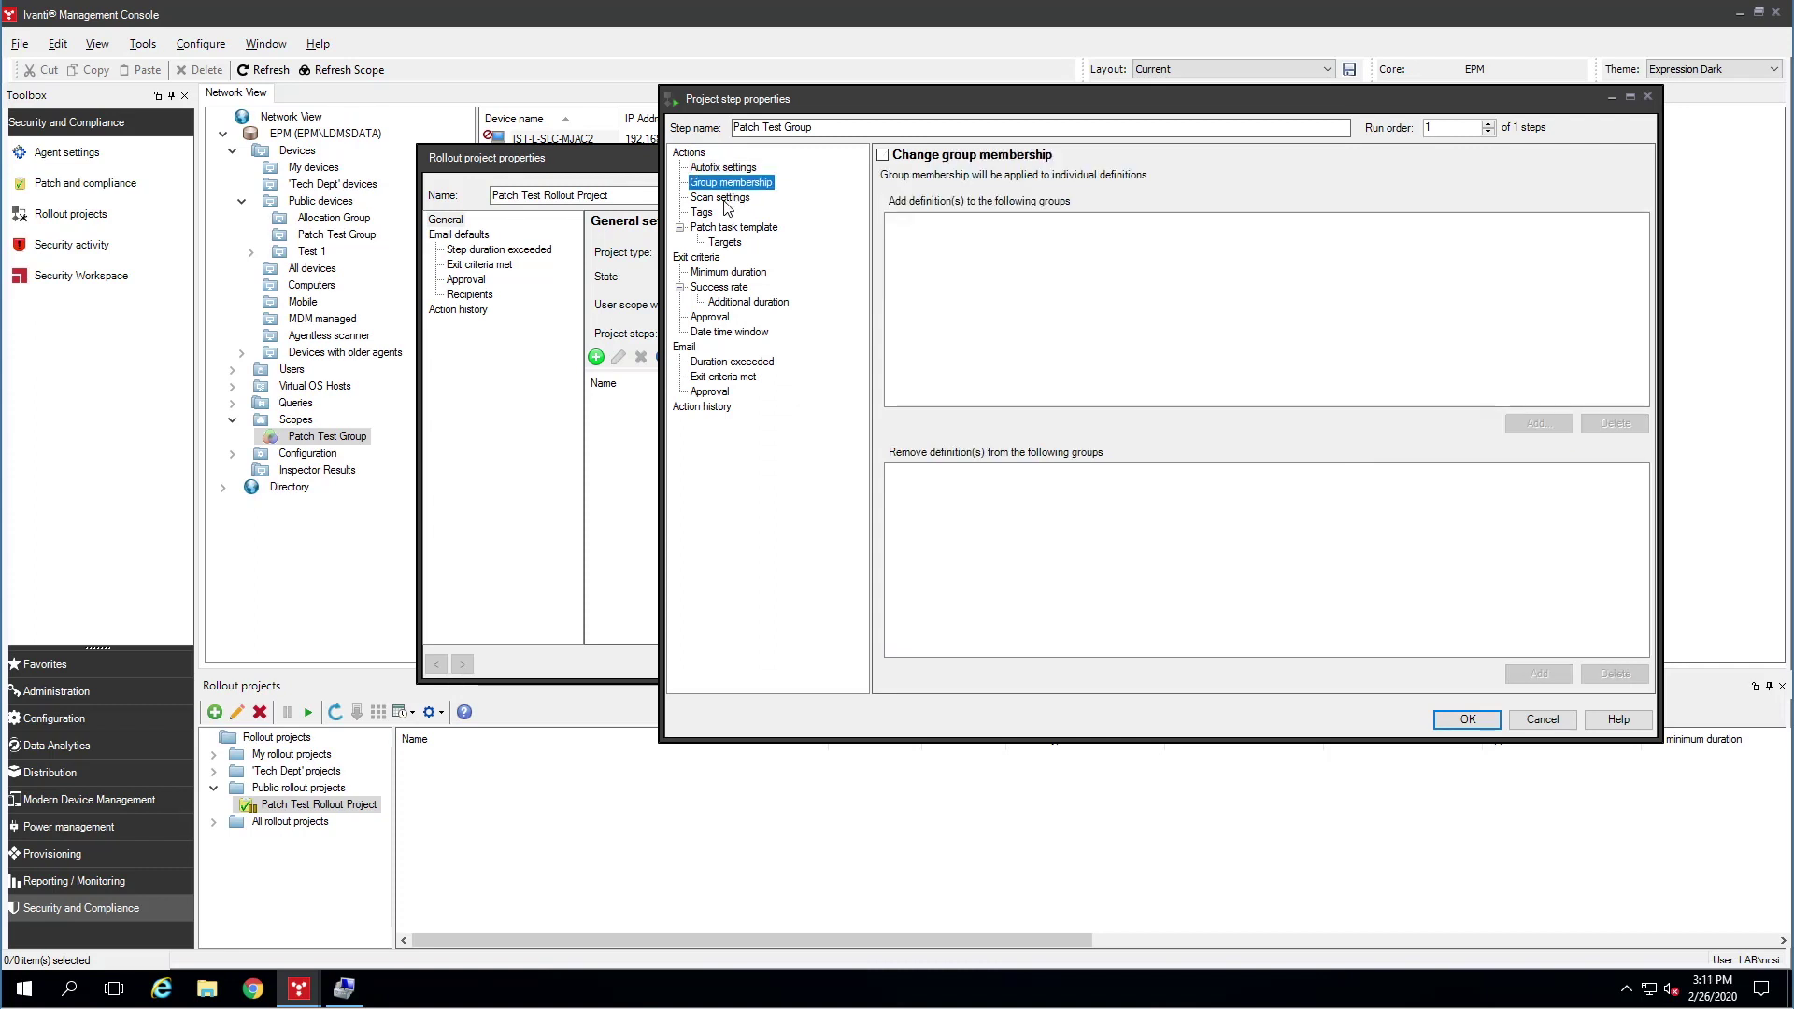
# - Make the step add the tag Patch Test Group to definitions
pyautogui.click(724, 199)
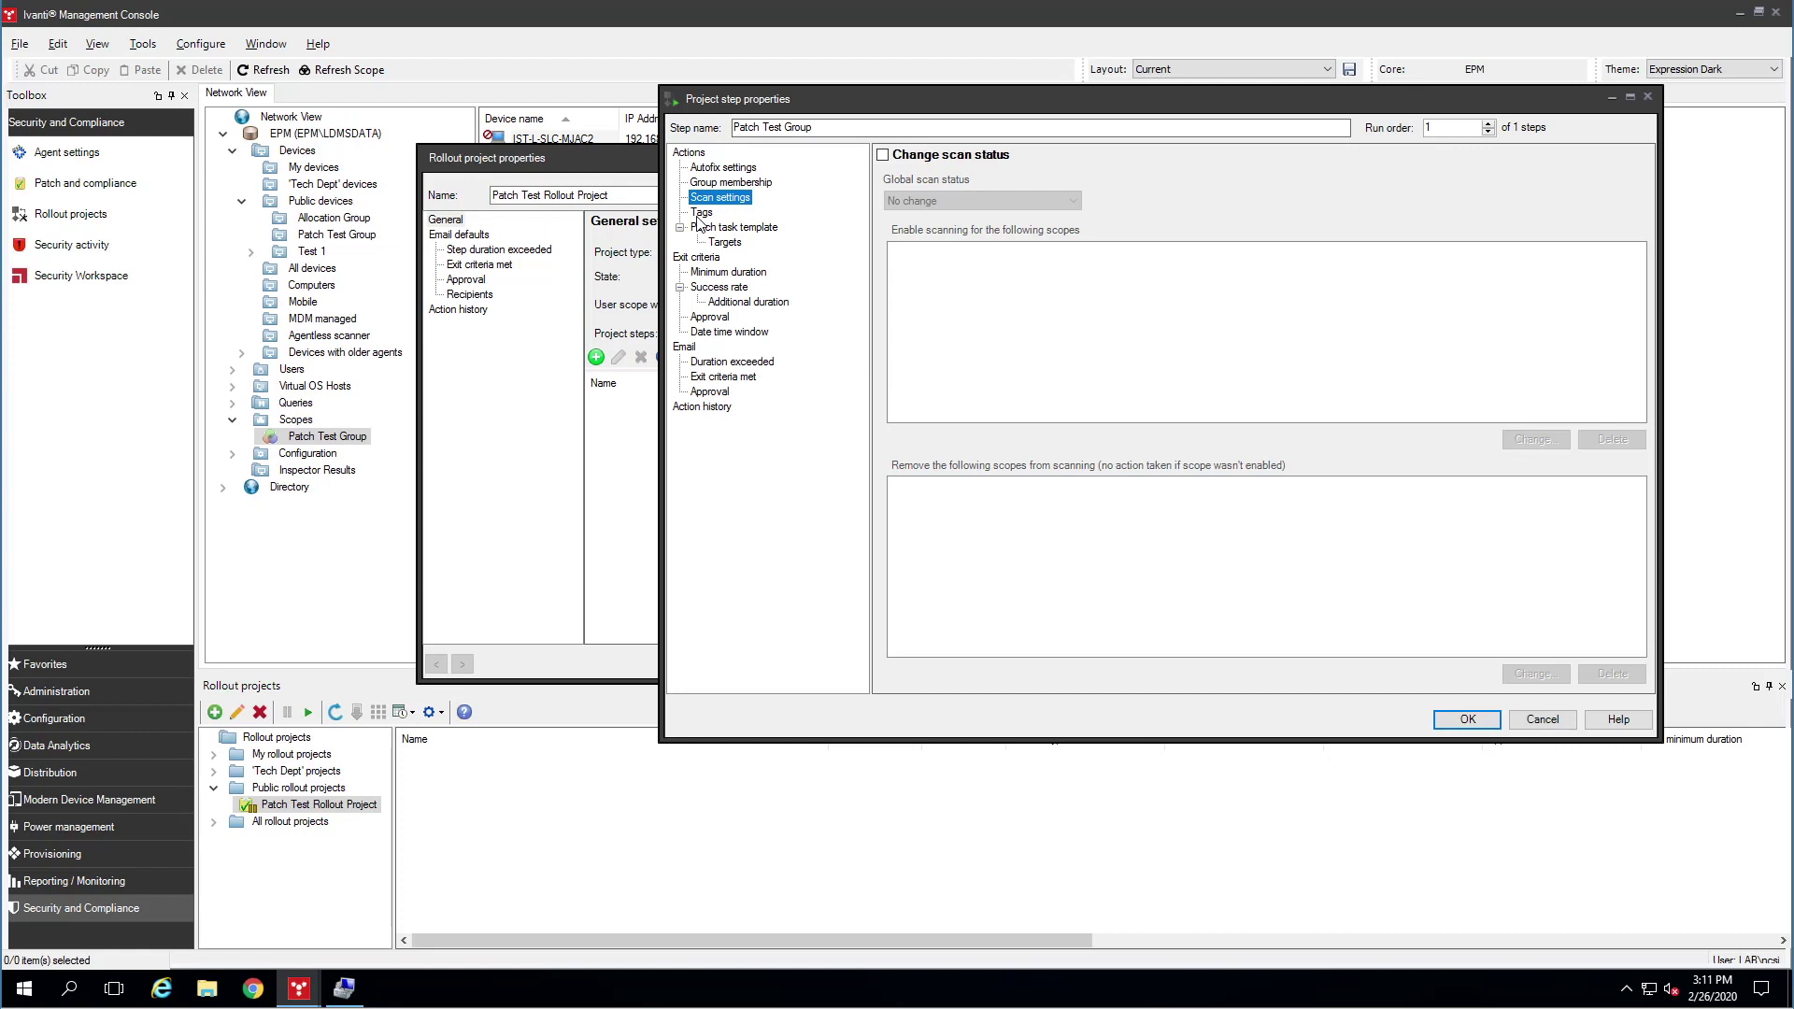
pyautogui.click(699, 214)
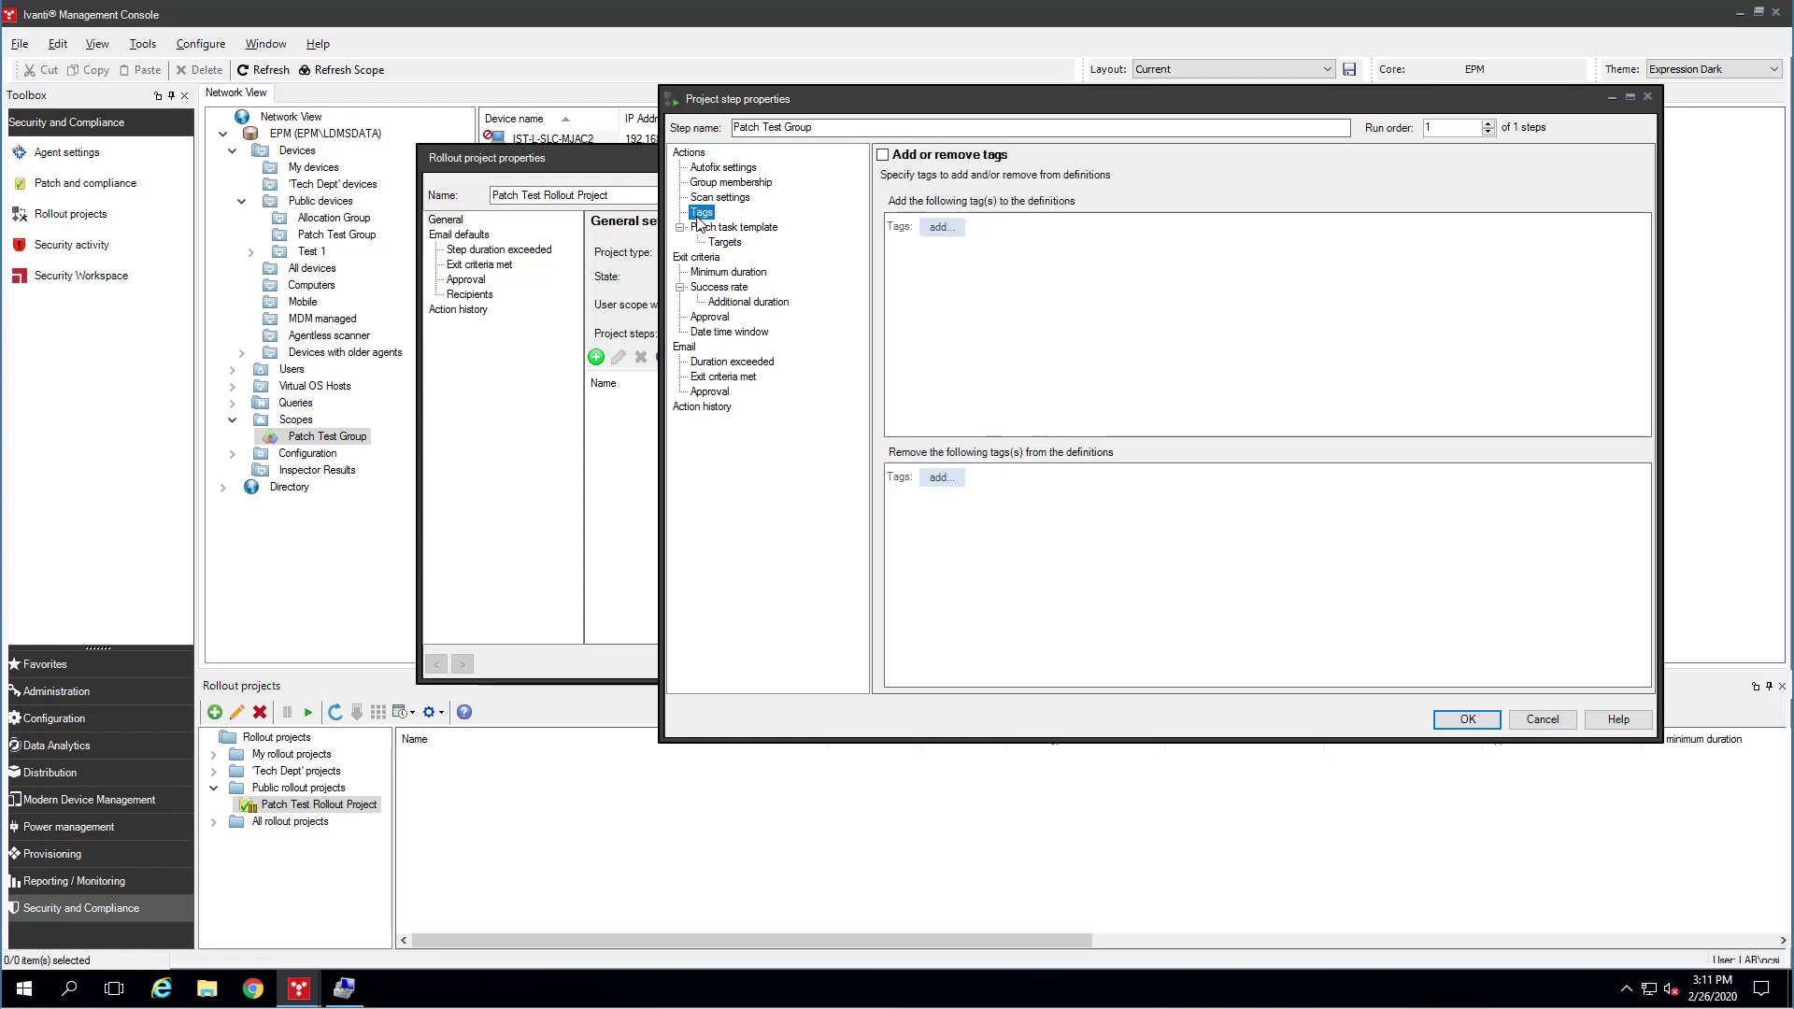
pyautogui.click(882, 157)
pyautogui.click(940, 228)
pyautogui.write('P')
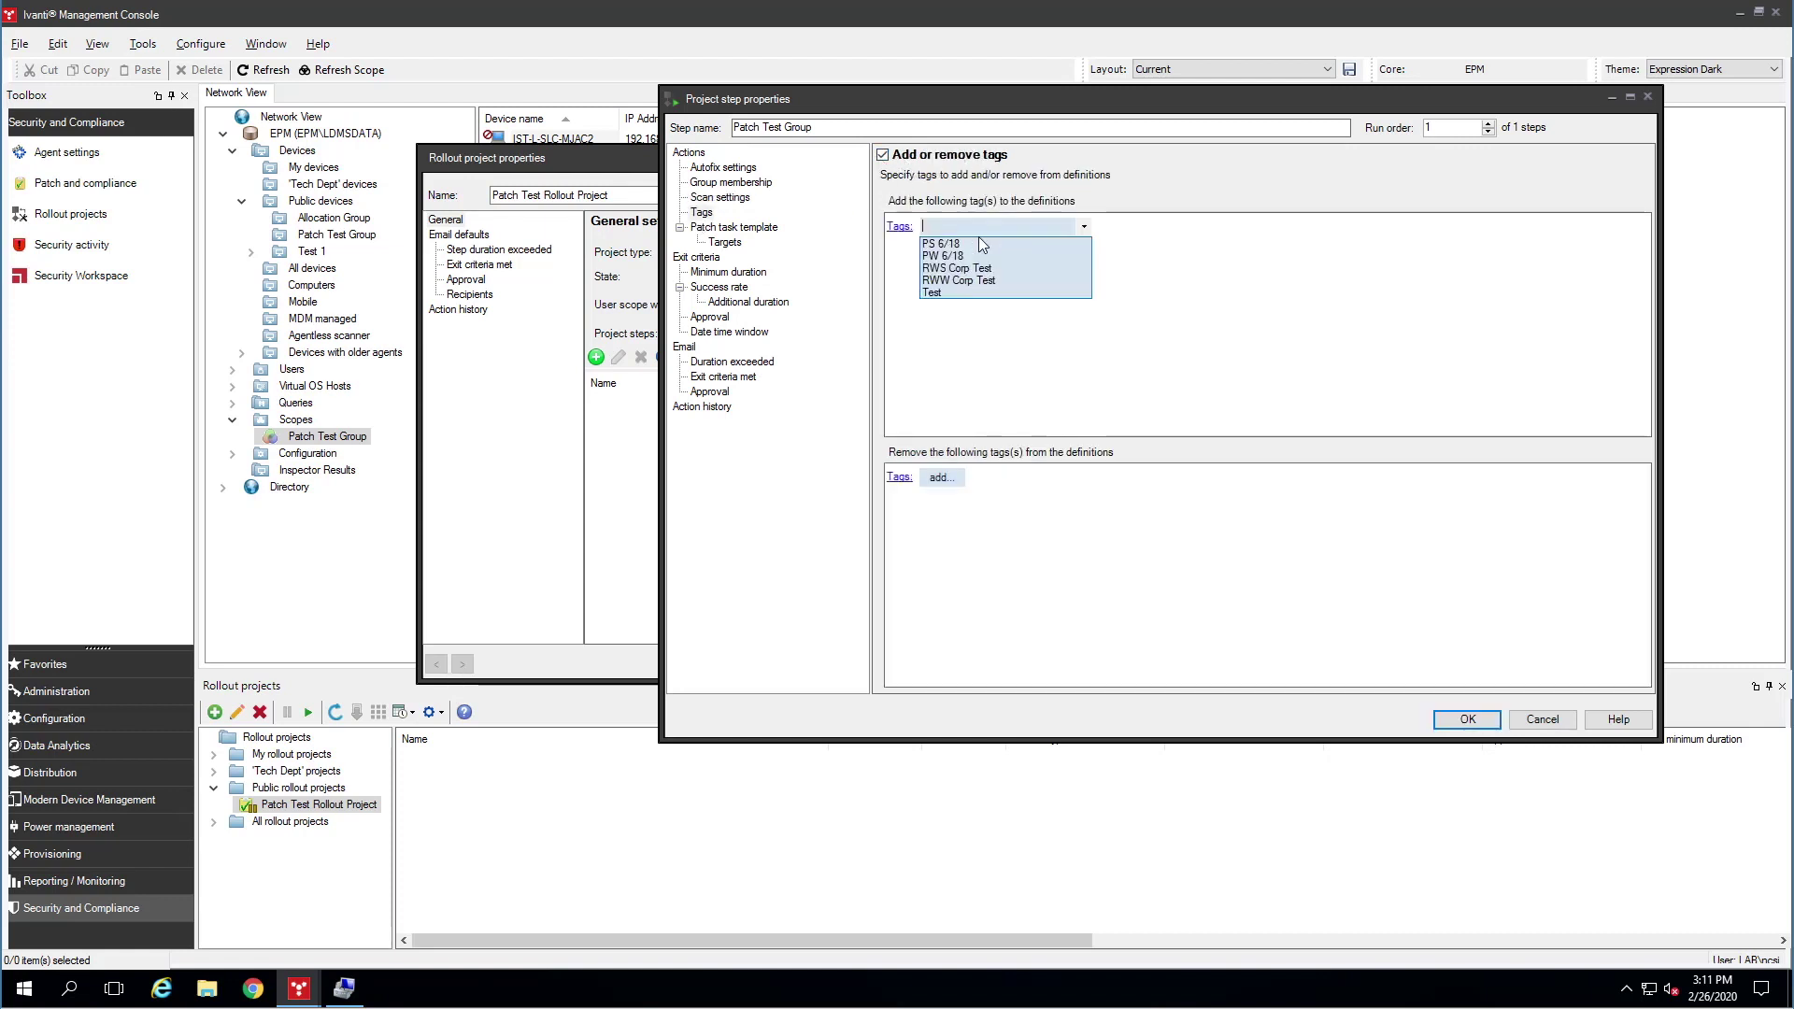
pyautogui.write('atc')
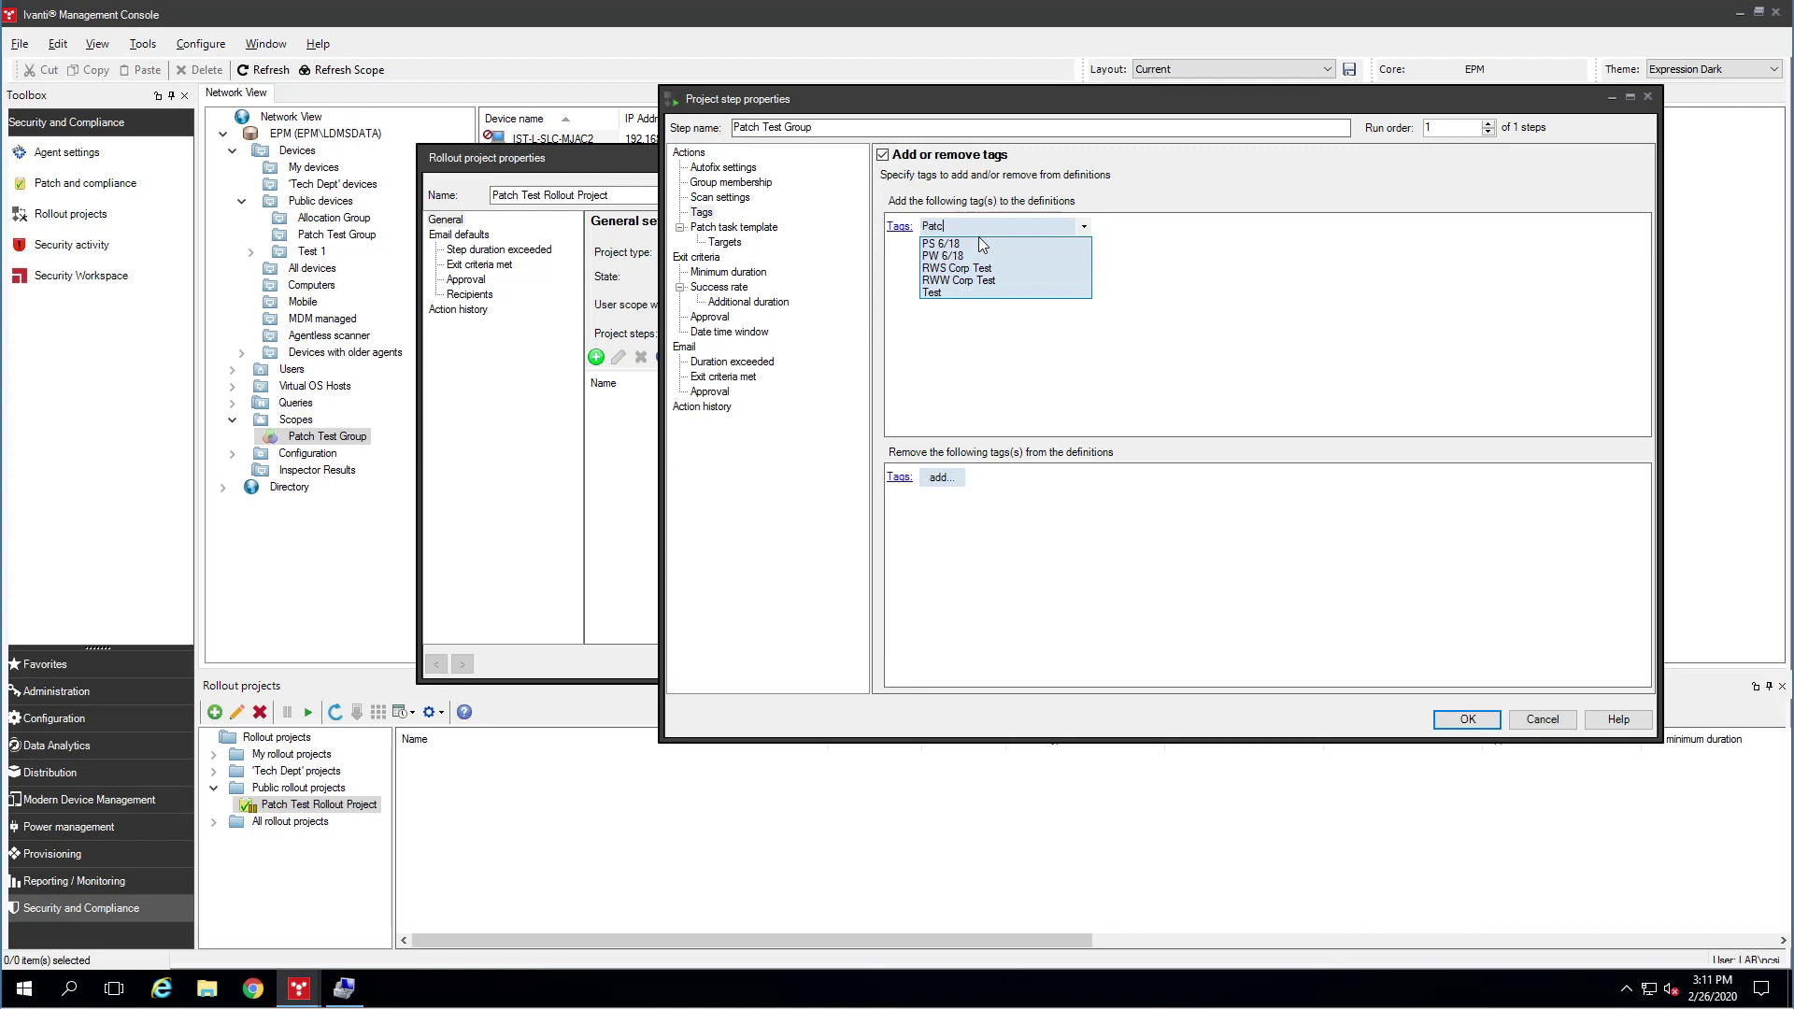
pyautogui.write('h Test Group')
pyautogui.click(1189, 262)
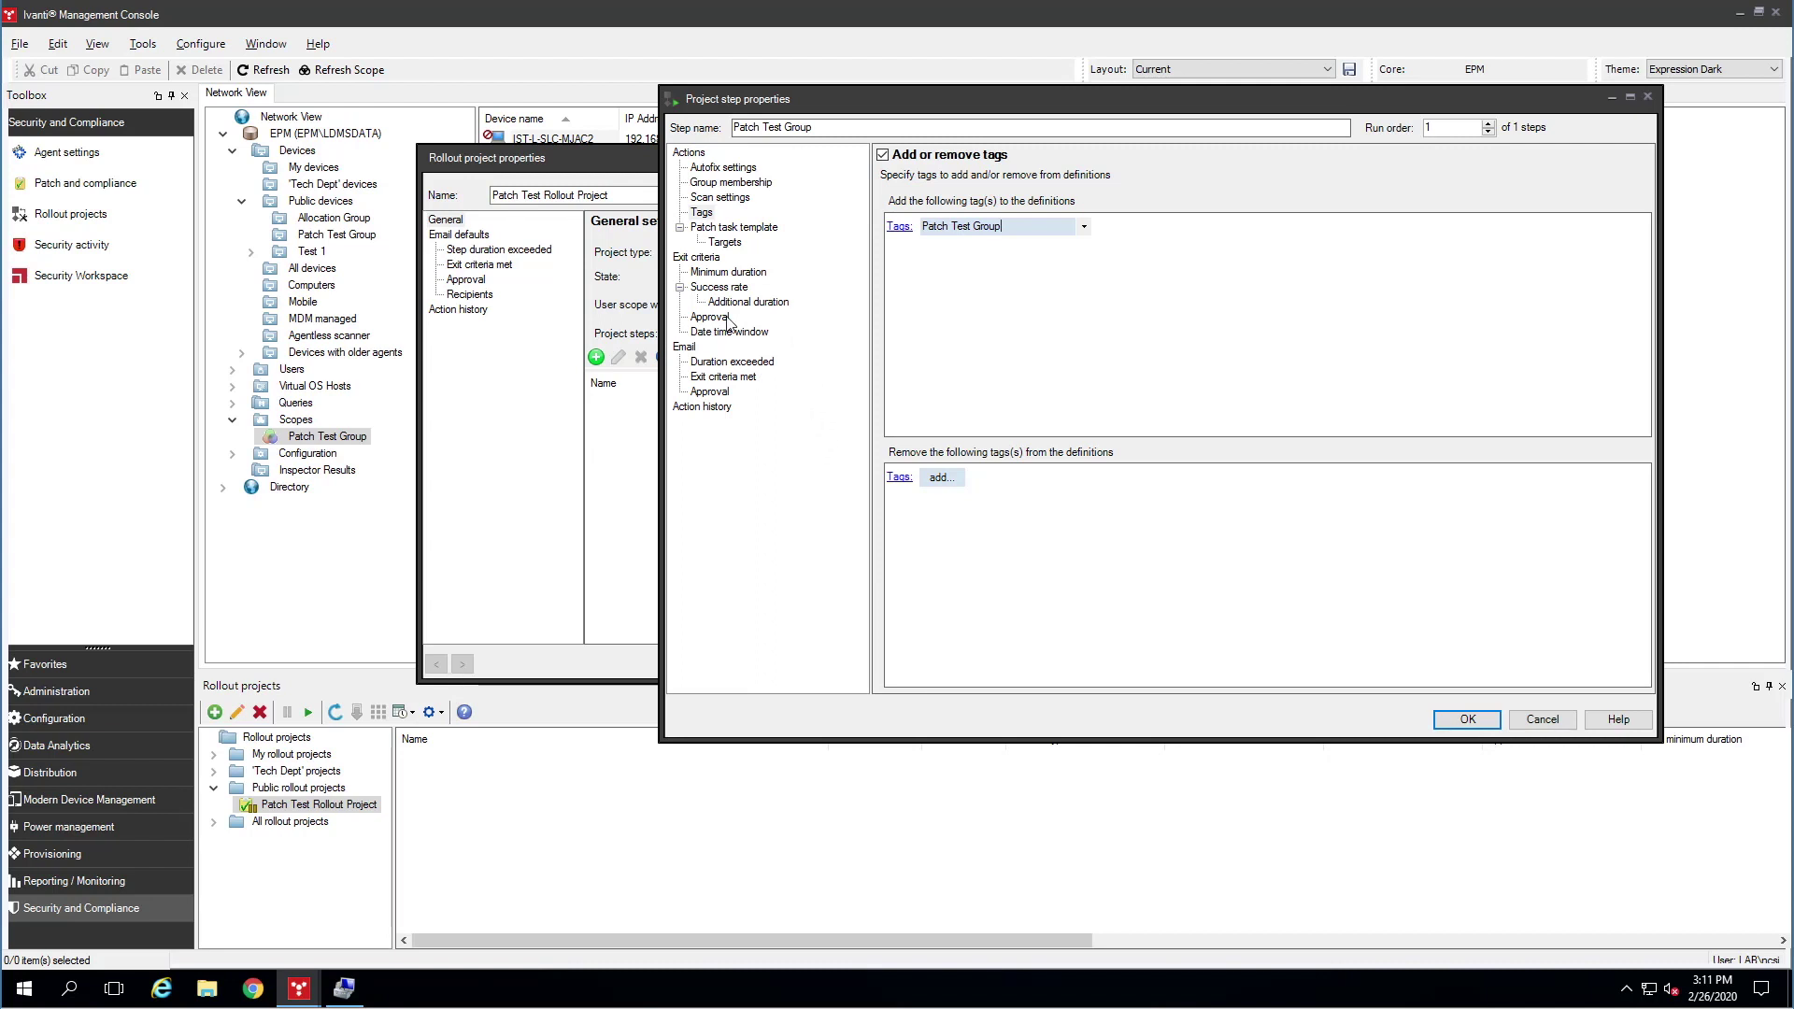
pyautogui.click(708, 261)
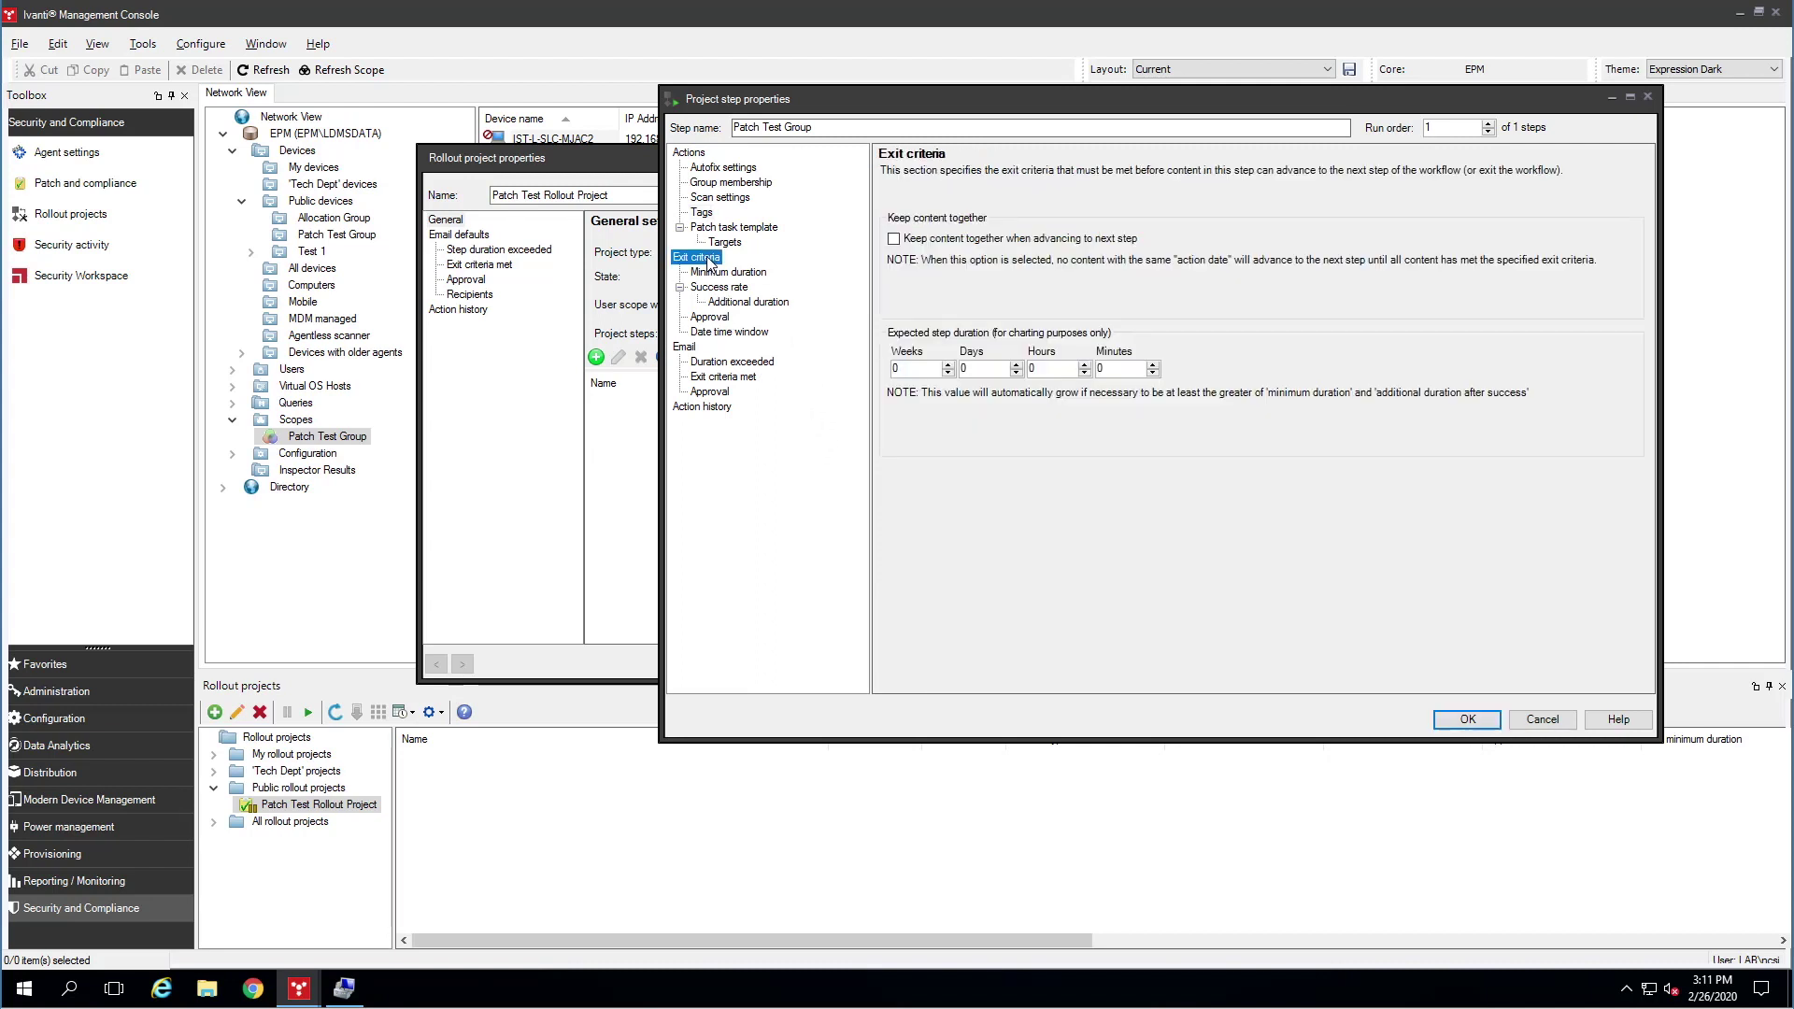
# - Set the expected step duration to 4 days
pyautogui.click(1016, 365)
pyautogui.hotkey('shift', 'Home')
pyautogui.click(1015, 366)
pyautogui.doubleClick(992, 371)
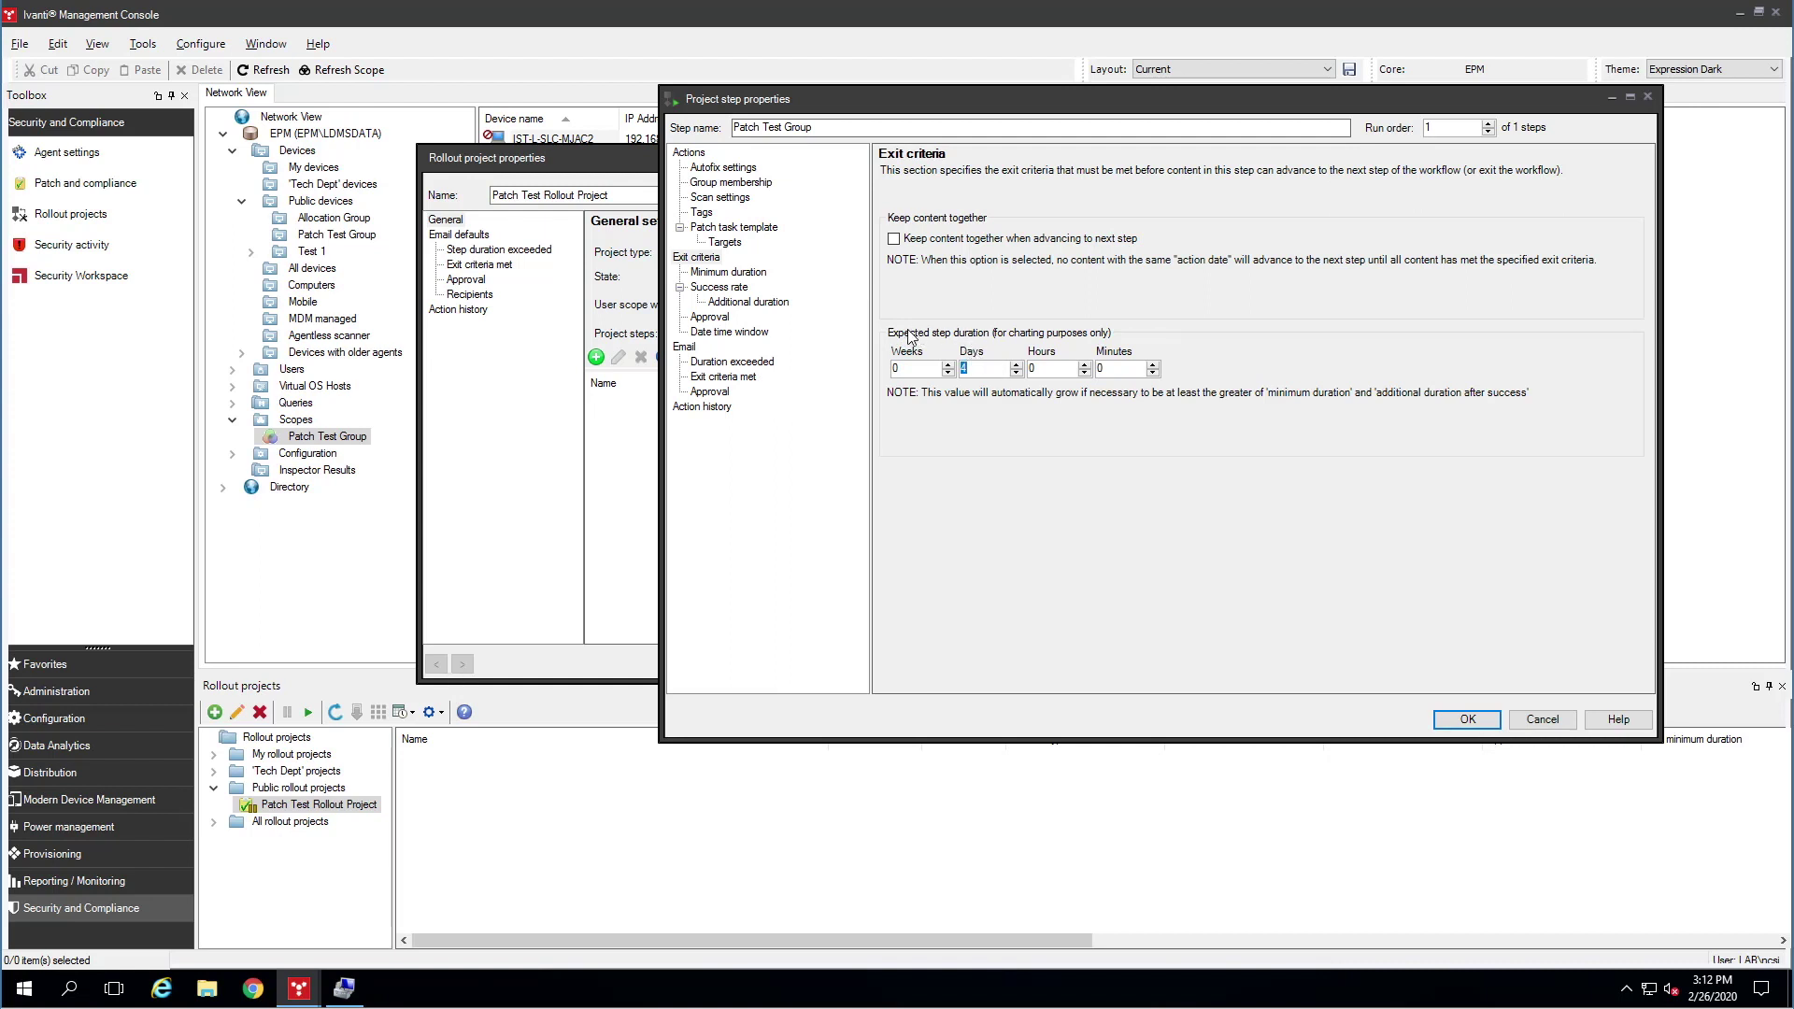
pyautogui.click(752, 273)
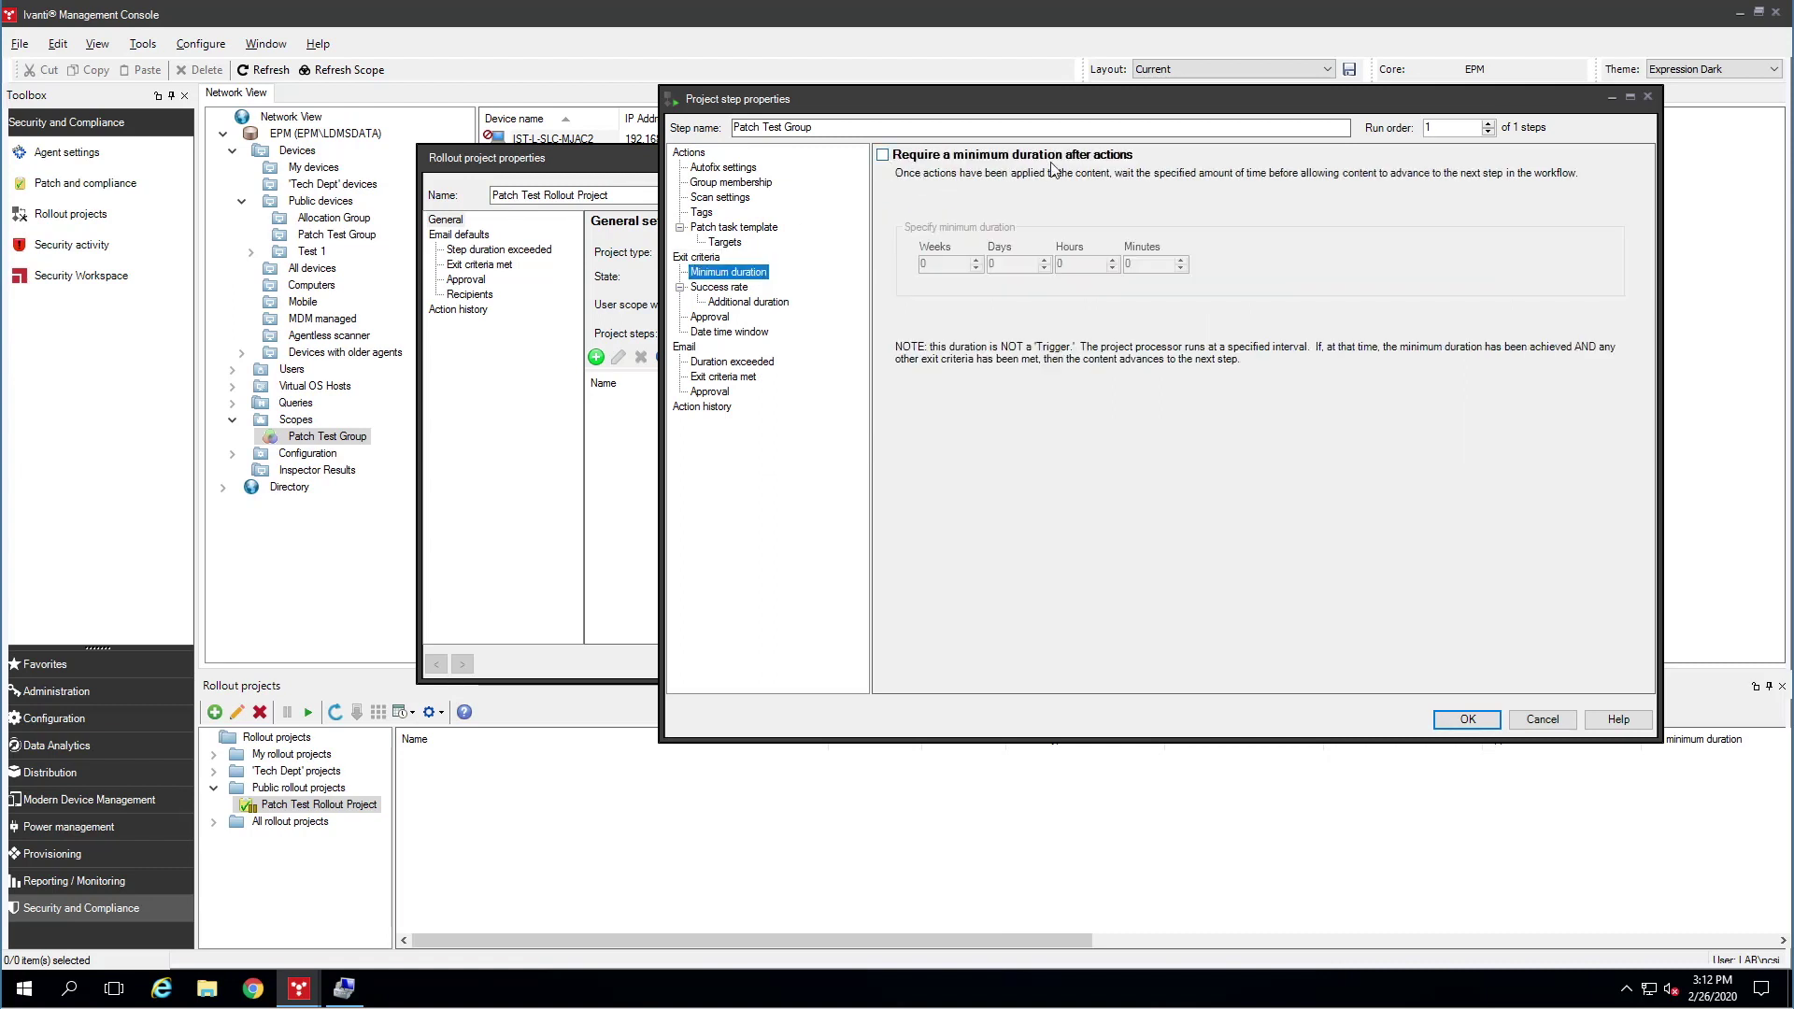
# - Turn on minimum success rate verification with Patch Test Group scope as the target list
pyautogui.click(726, 289)
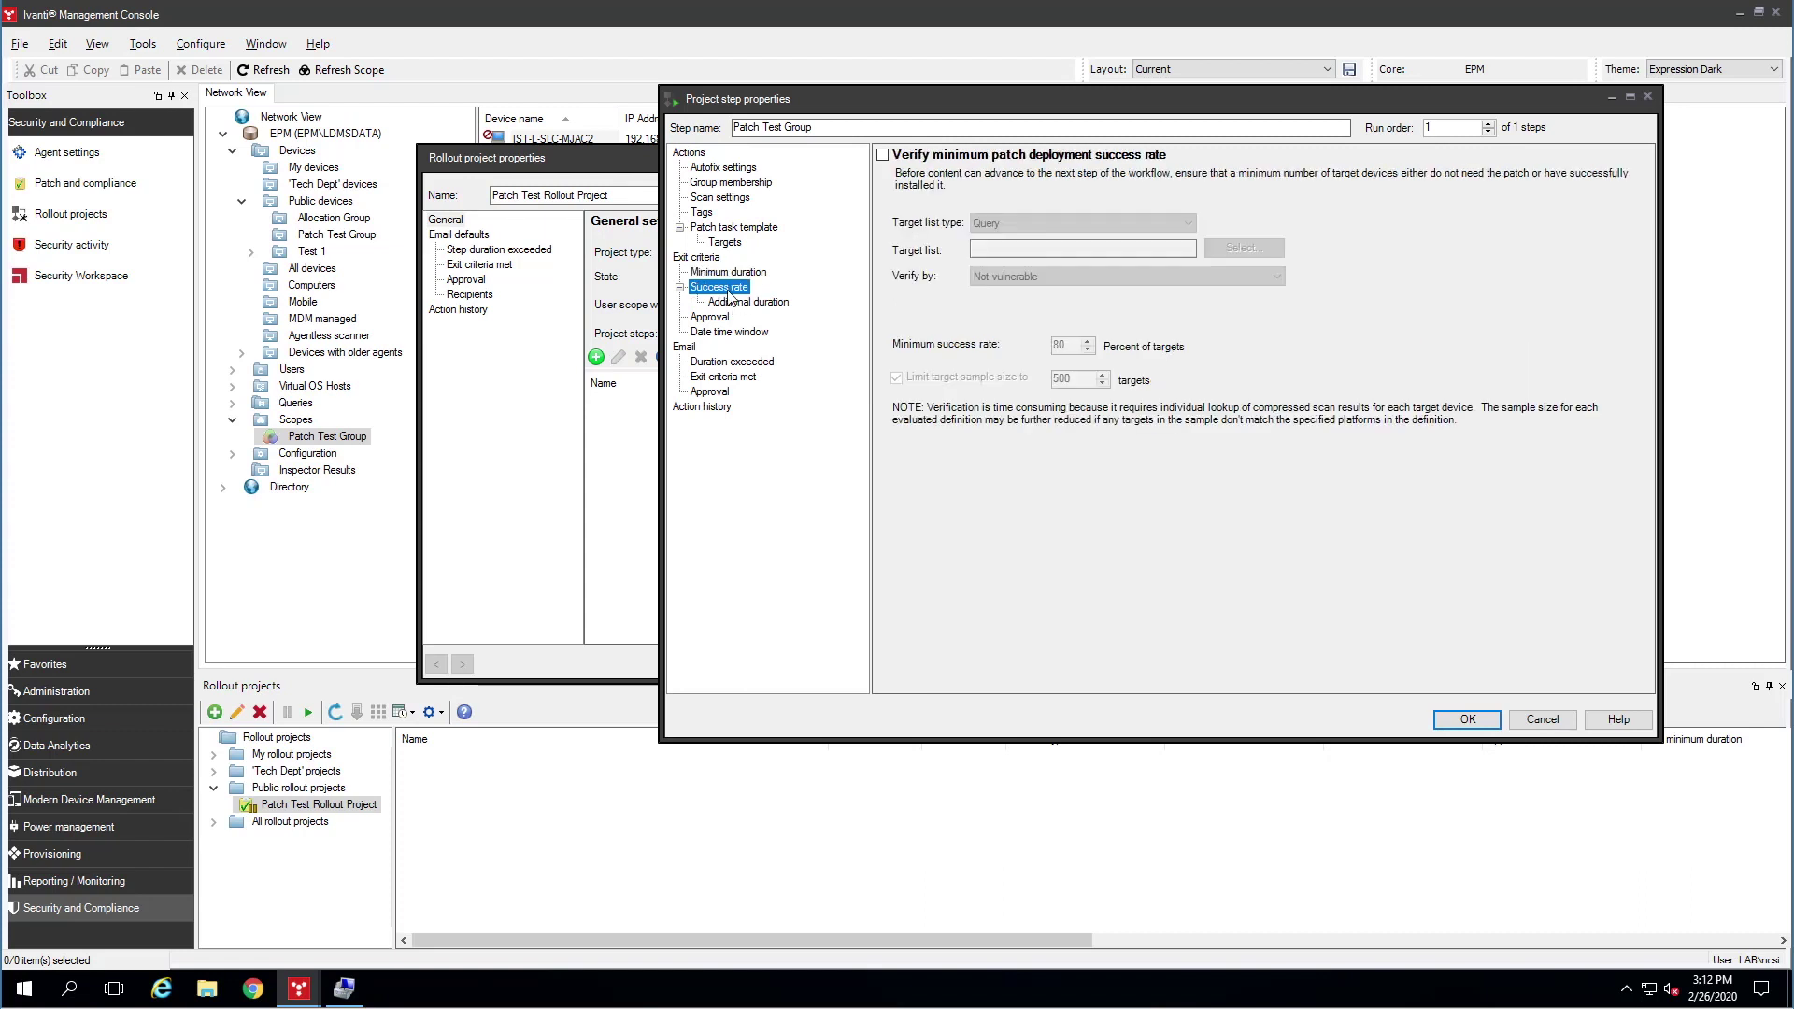
pyautogui.click(884, 156)
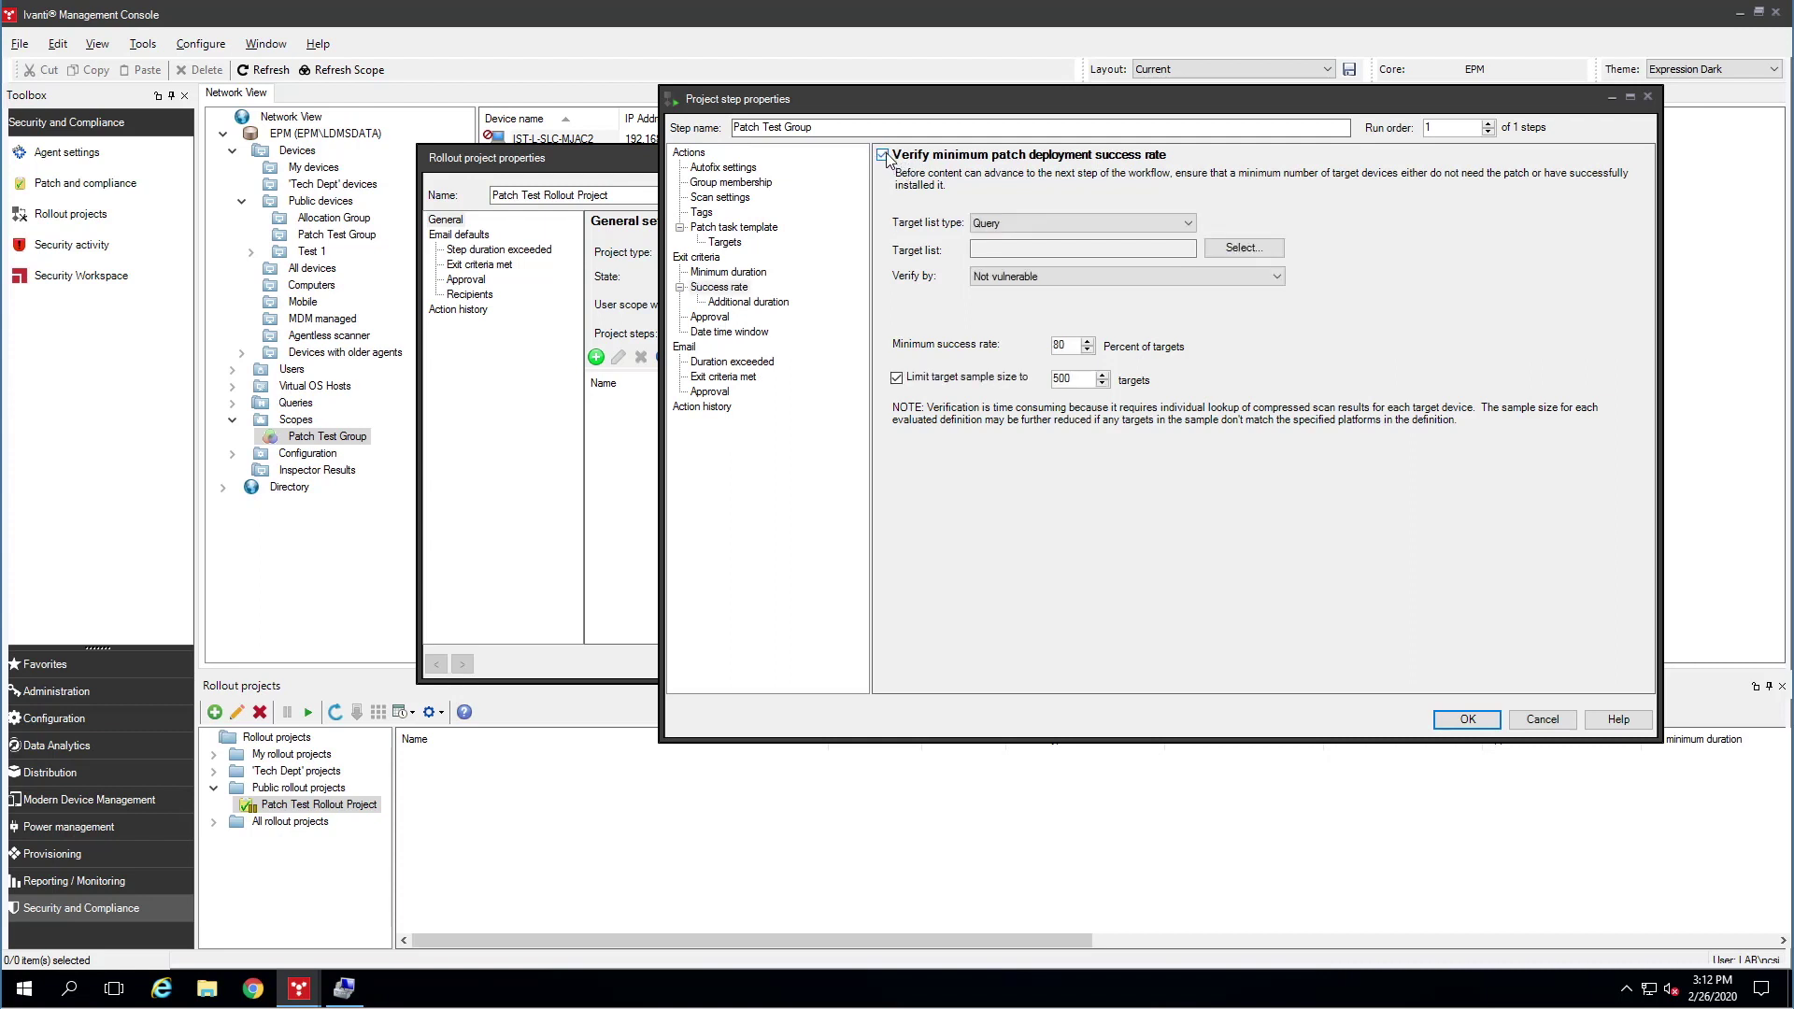
pyautogui.click(1005, 224)
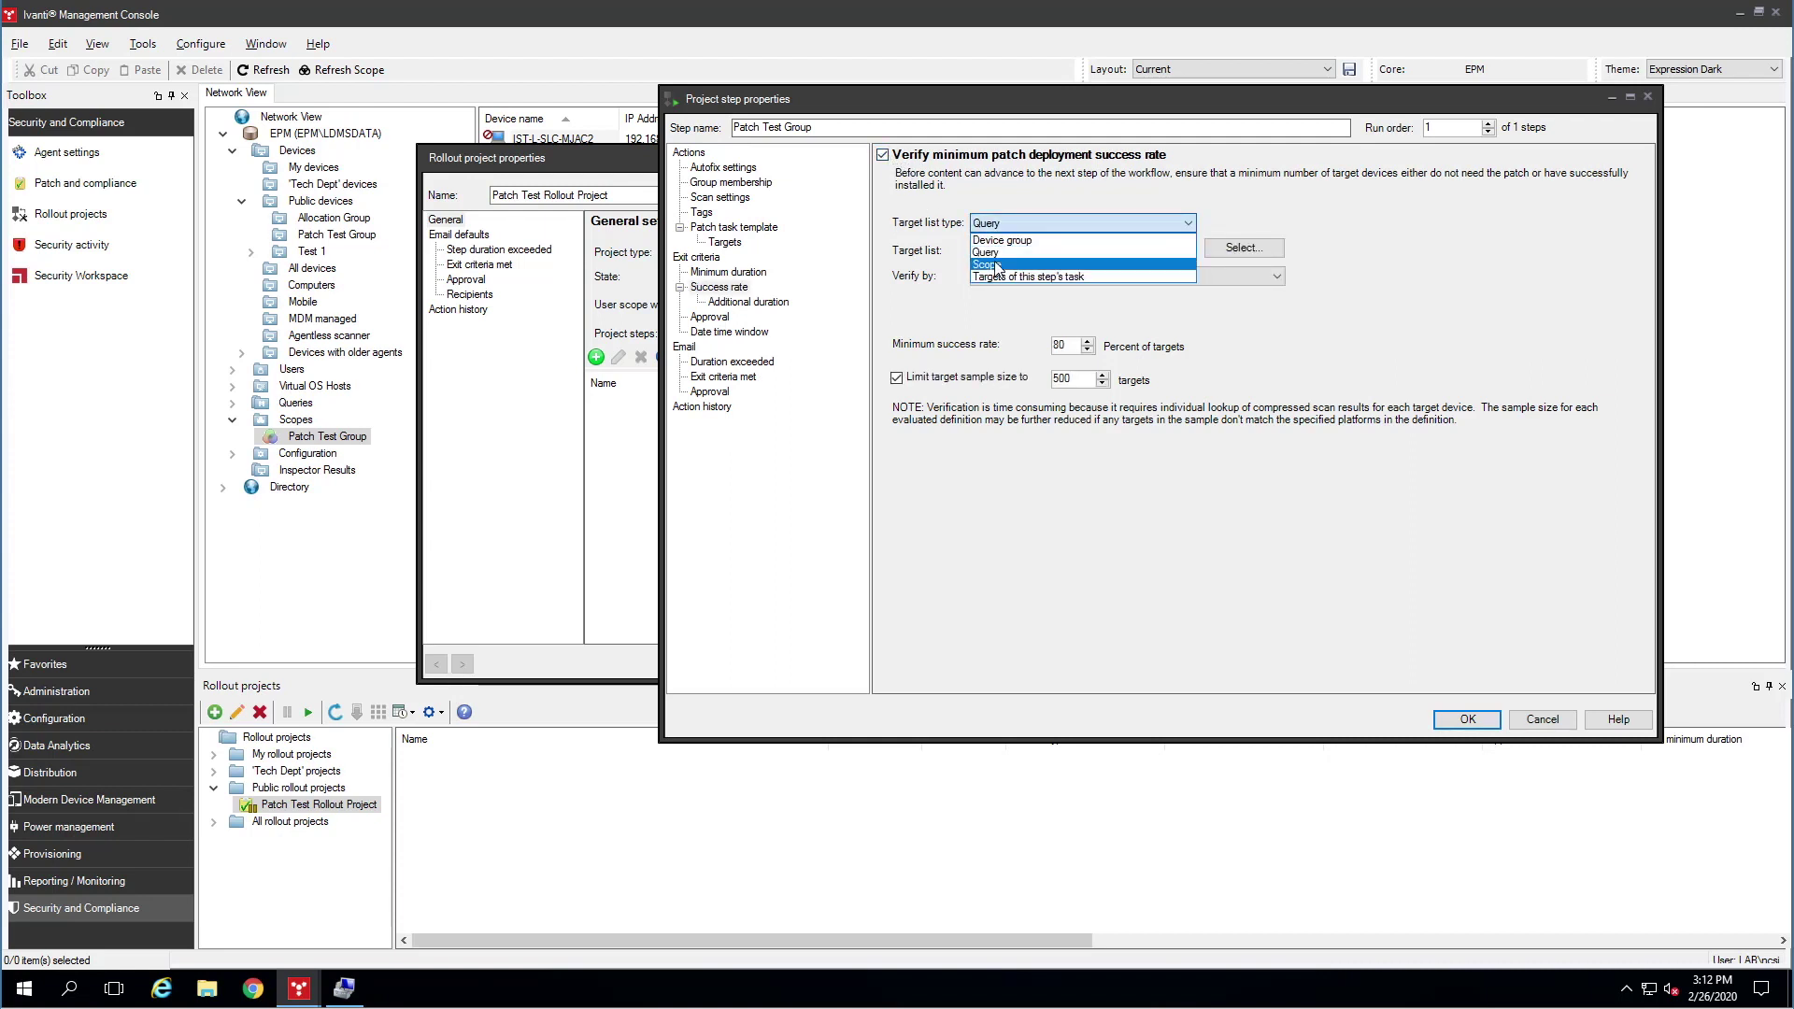
pyautogui.click(989, 264)
pyautogui.click(1247, 247)
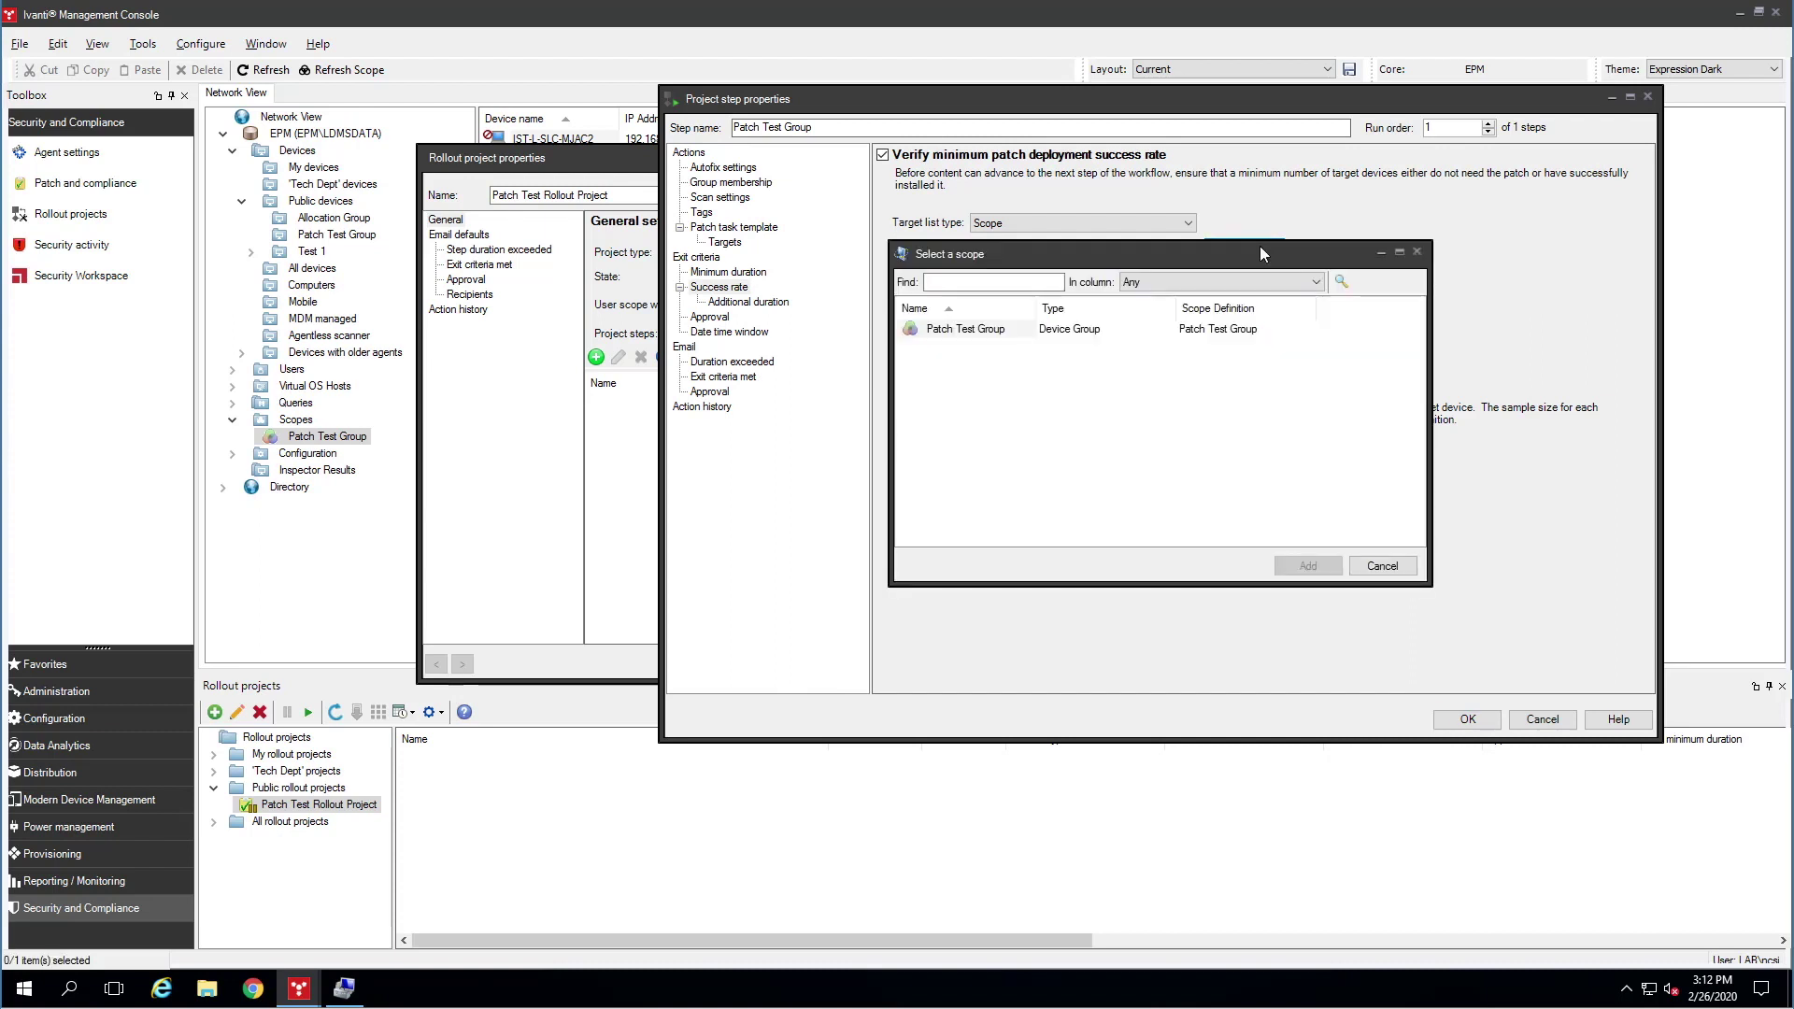
pyautogui.click(1018, 330)
pyautogui.click(1308, 565)
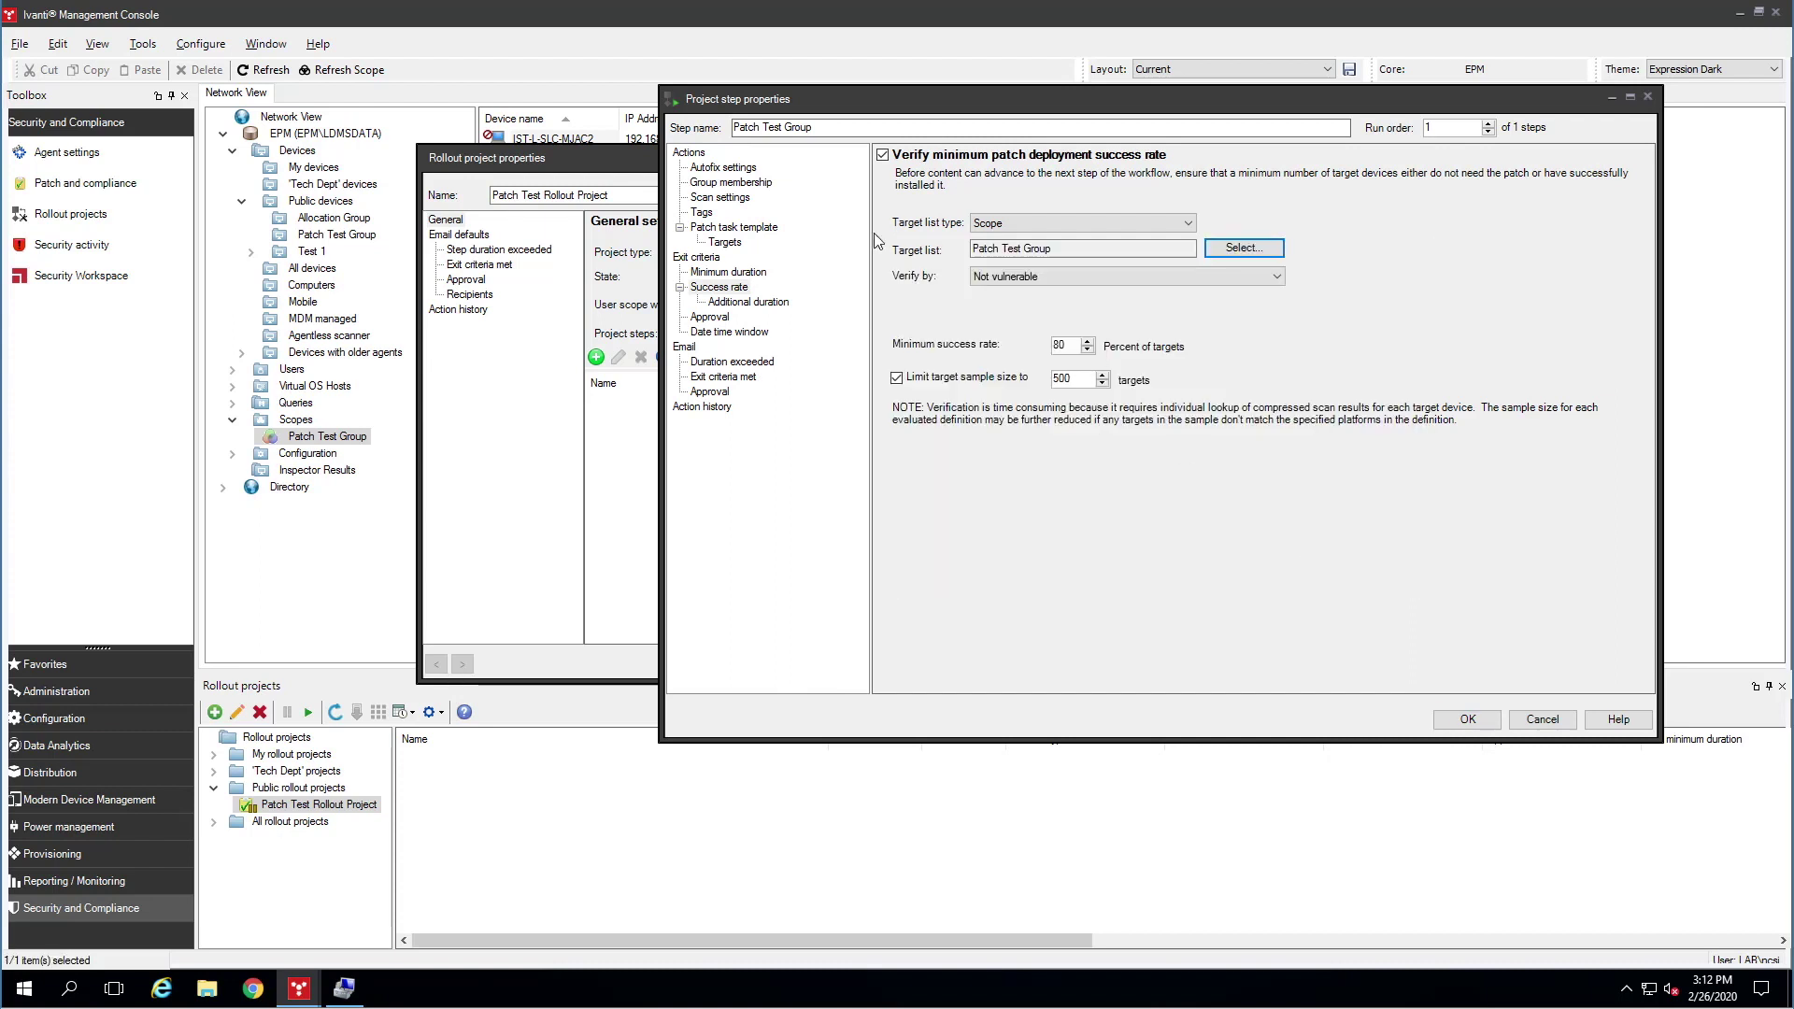
# - Keep Not vulnerable as the verification method and lower the minimum success rate
pyautogui.click(1057, 277)
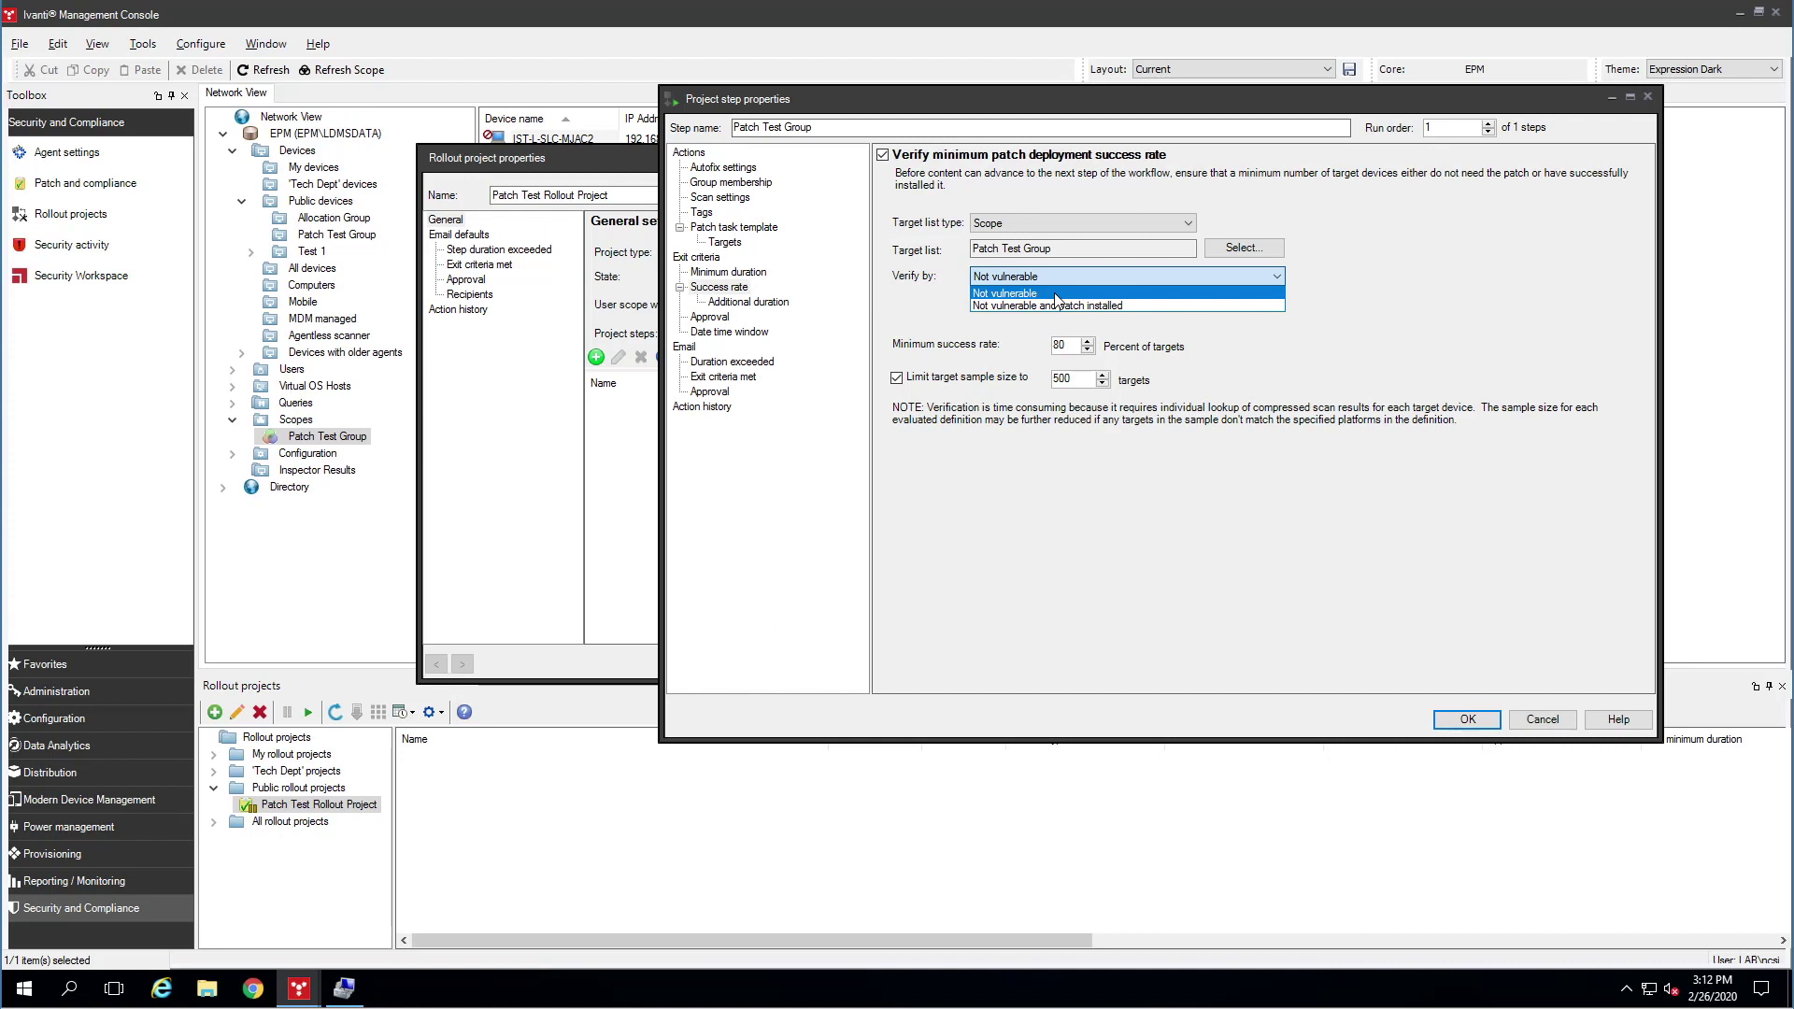
pyautogui.click(1054, 294)
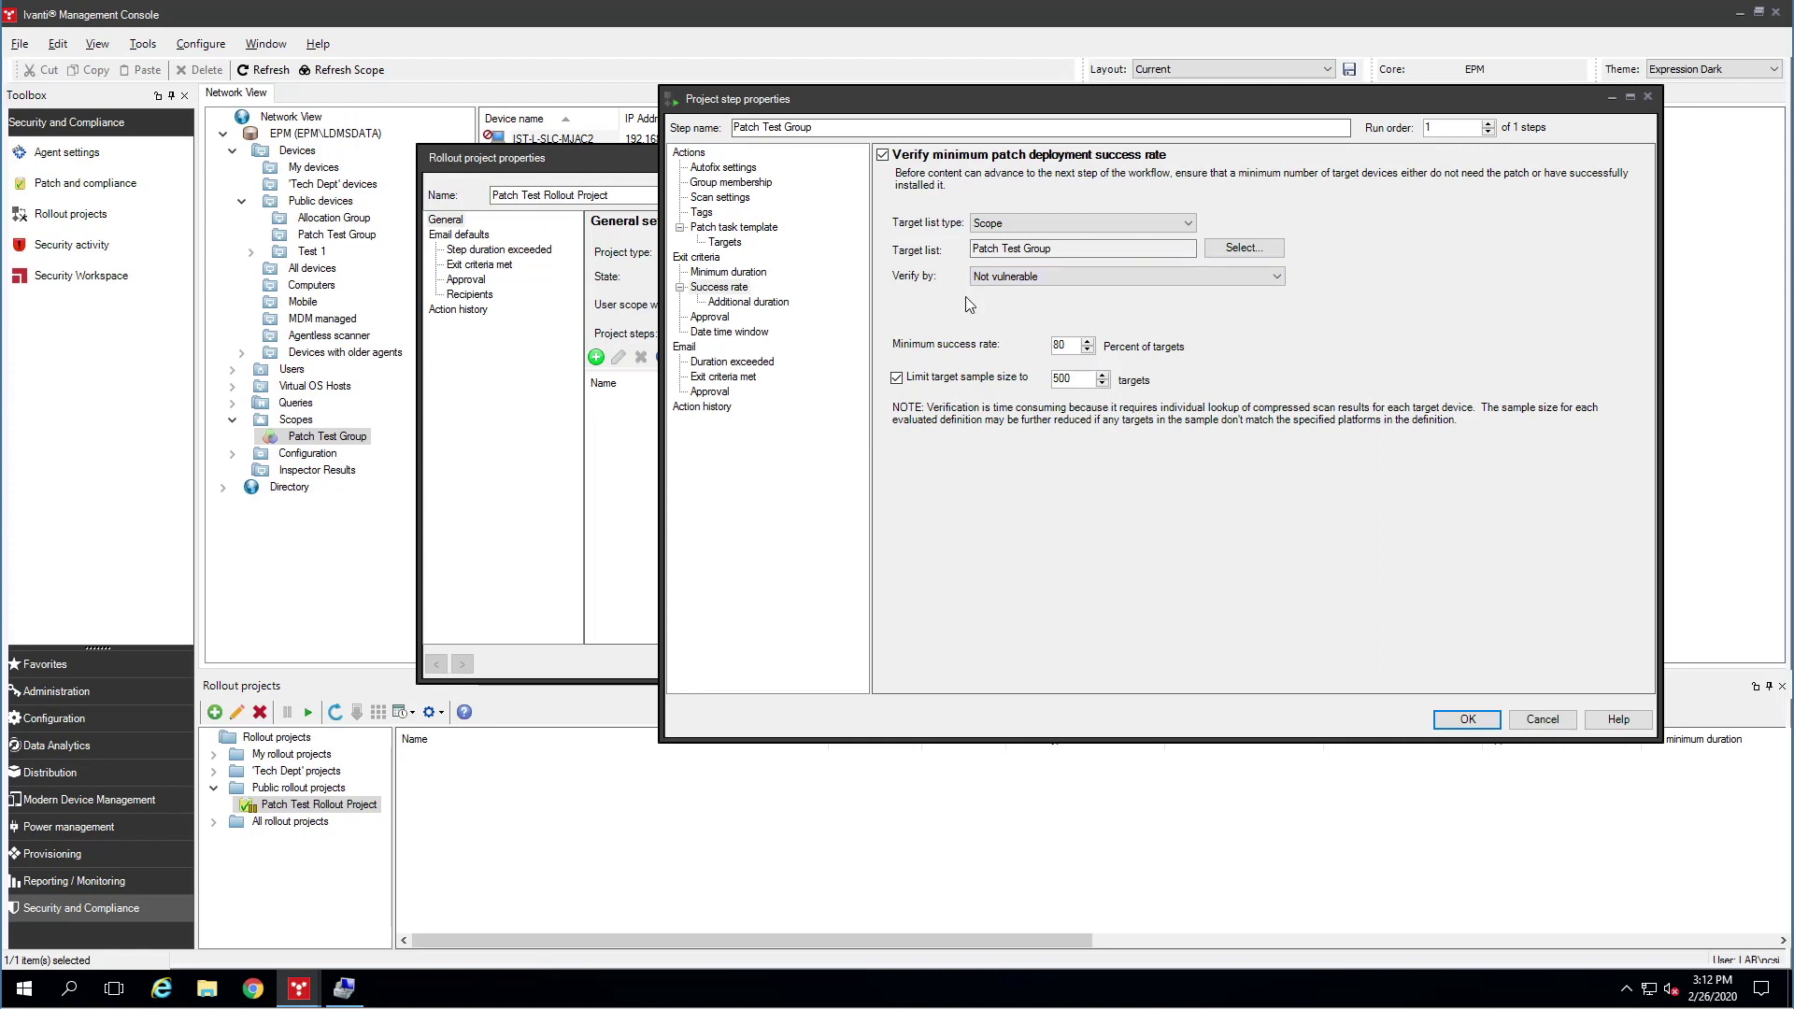
pyautogui.click(1087, 350)
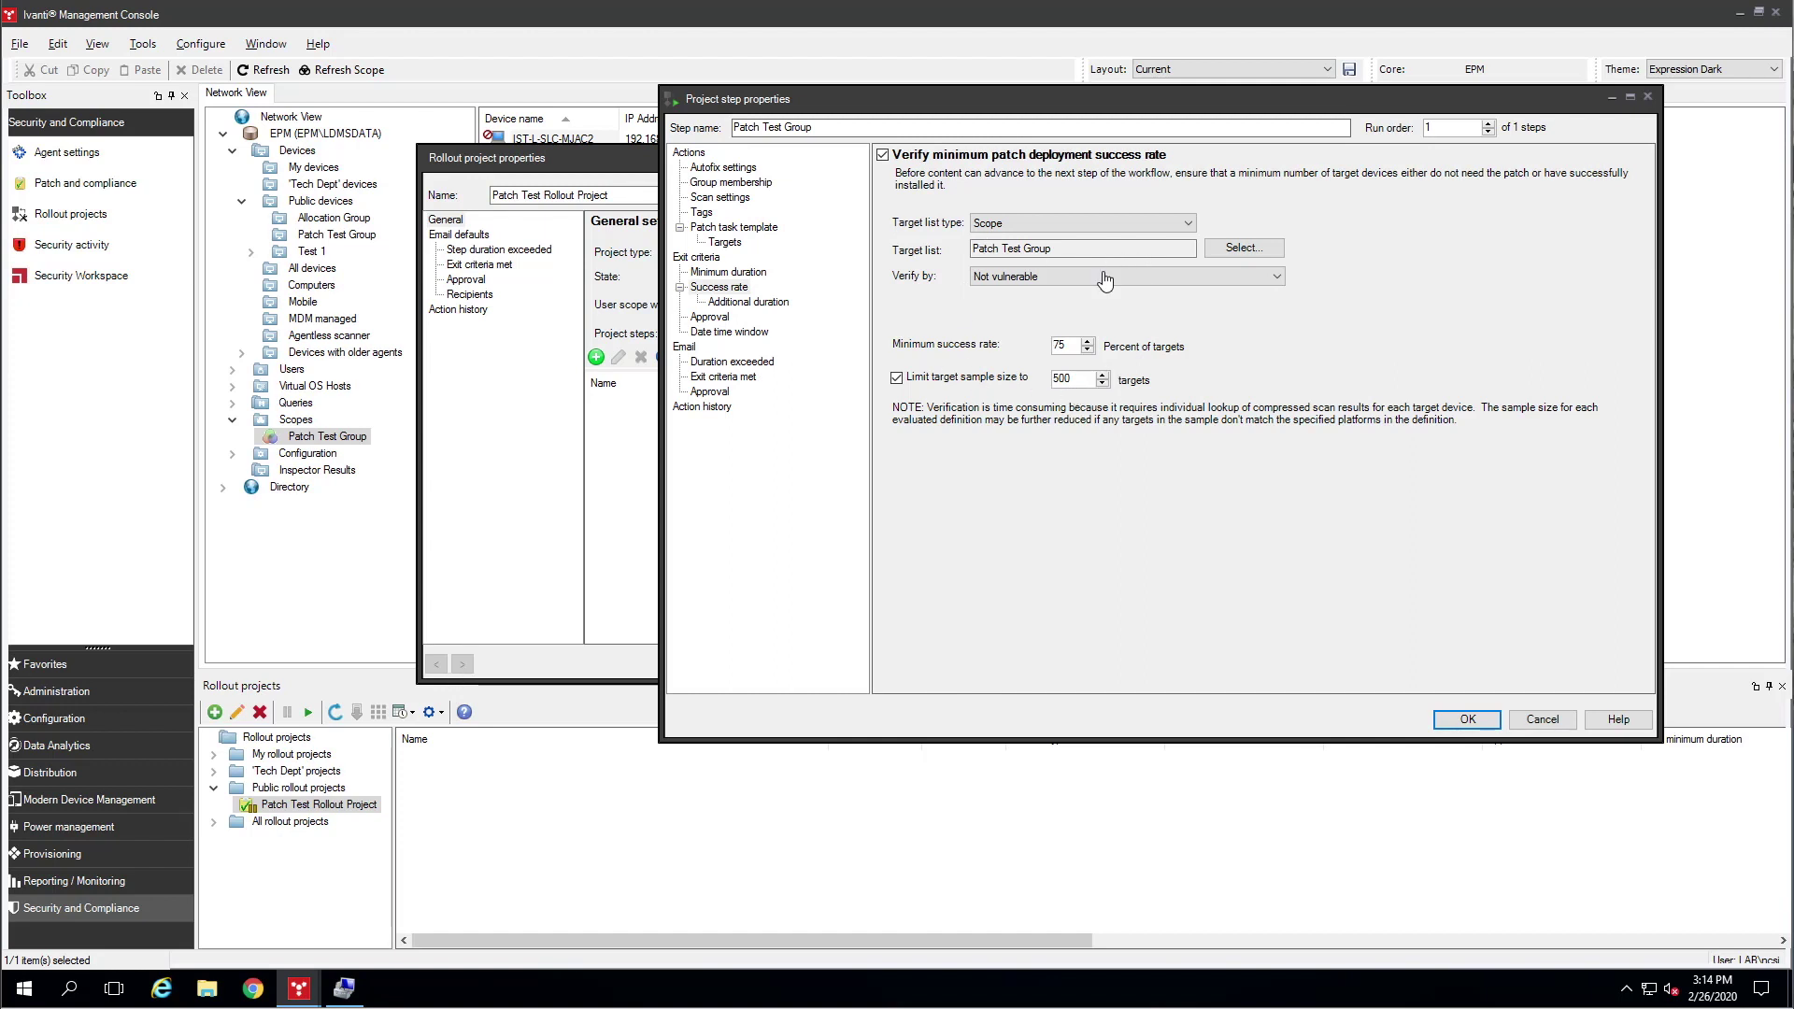
# - Require an additional duration of 3 days after success criteria are met
pyautogui.click(759, 303)
pyautogui.click(957, 156)
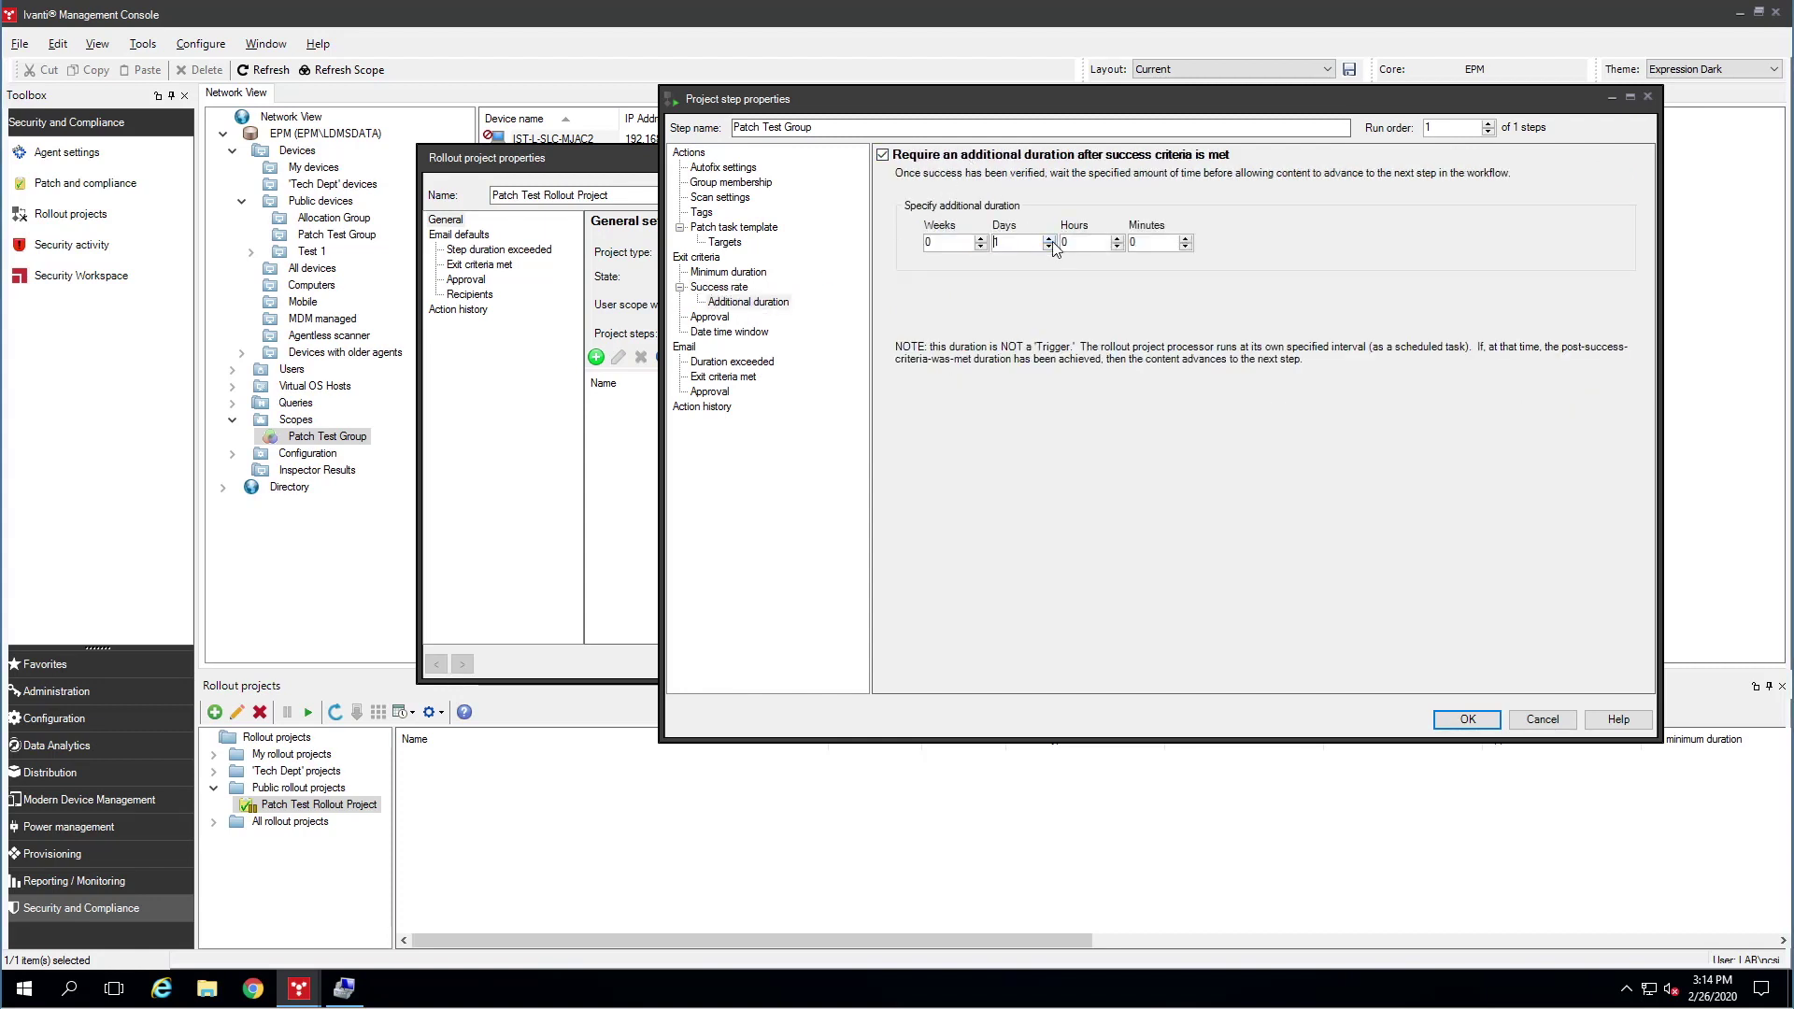
pyautogui.click(1050, 240)
pyautogui.click(1050, 239)
# - Confirm the 4-day expected duration and turn on Require approval for the step
pyautogui.click(699, 257)
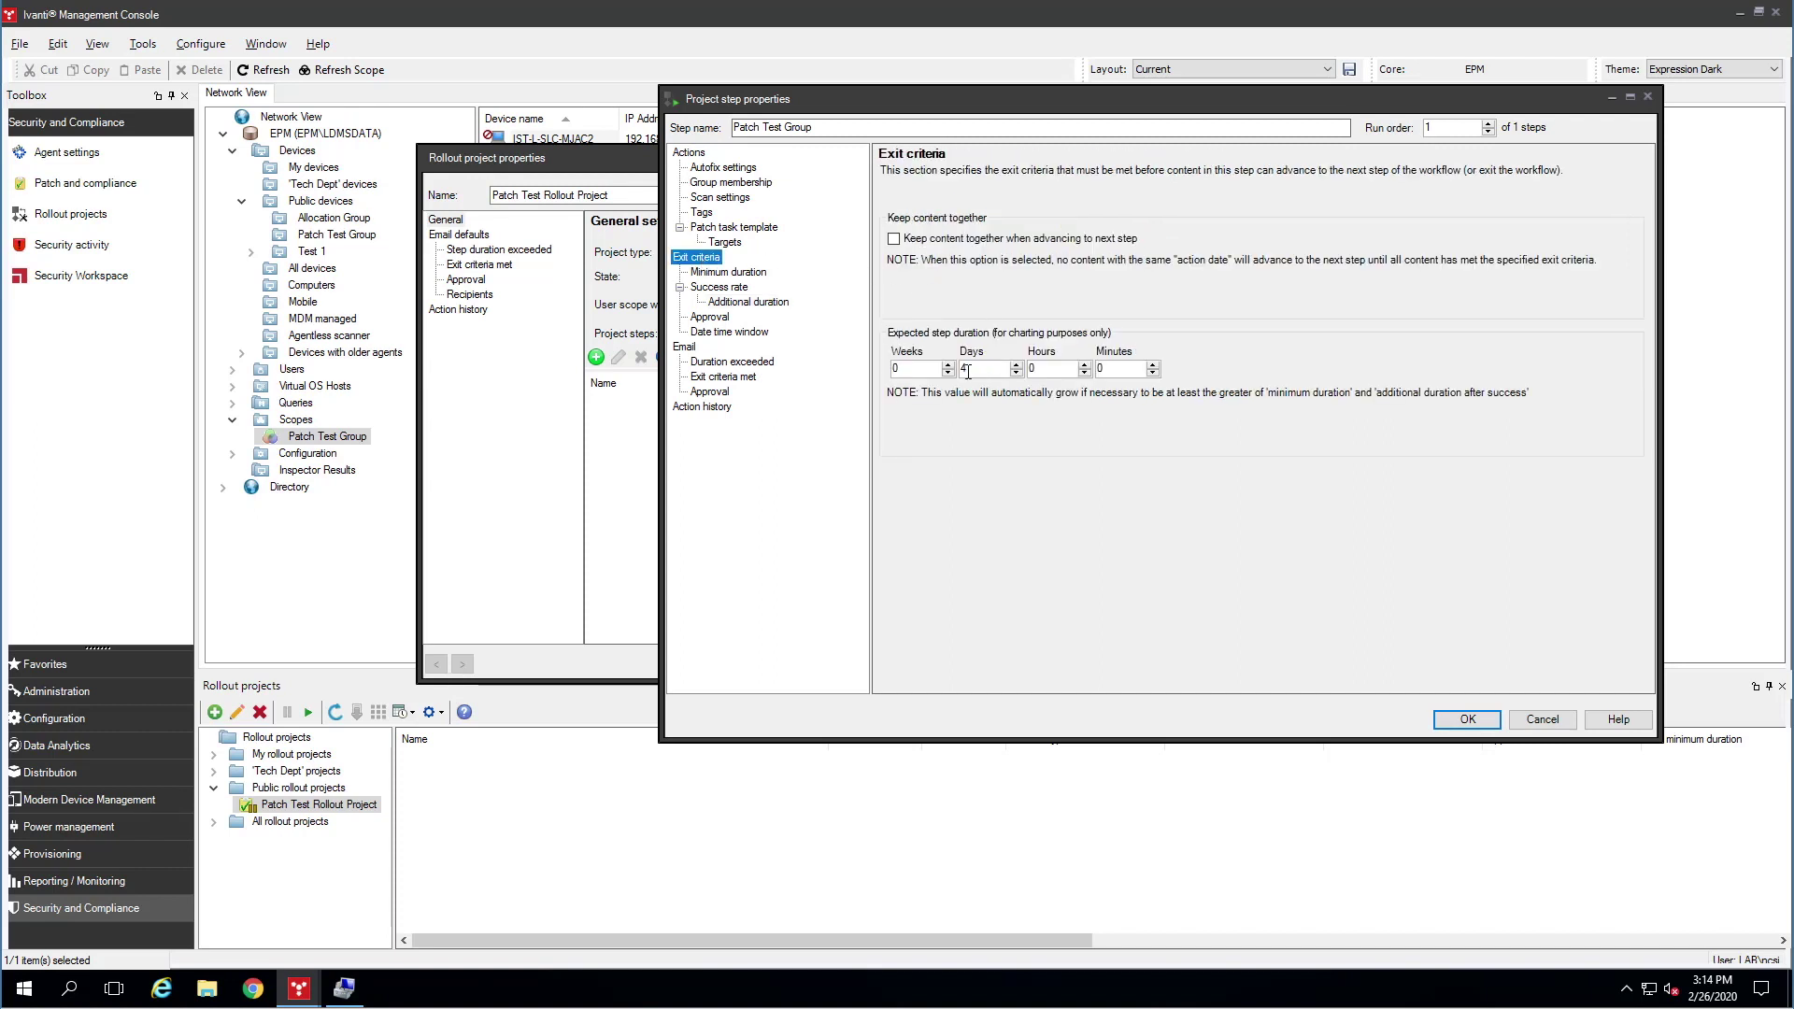
pyautogui.doubleClick(991, 368)
pyautogui.click(725, 319)
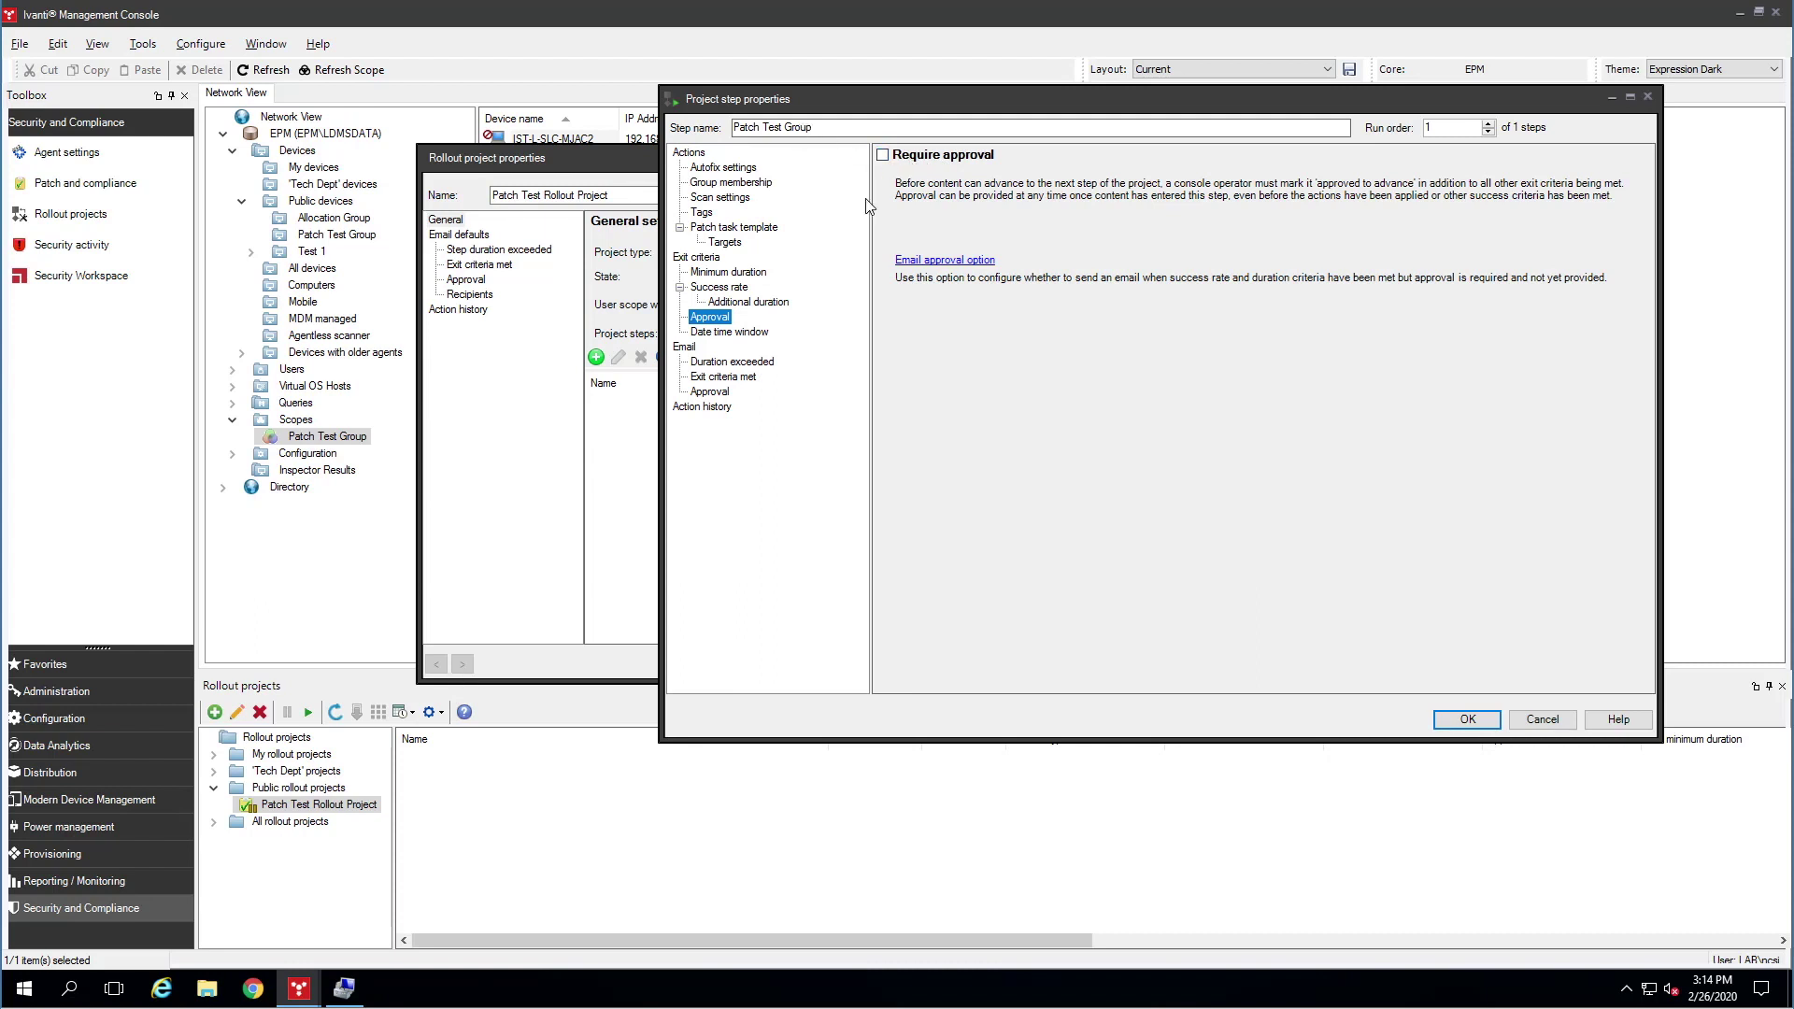
pyautogui.click(885, 157)
pyautogui.click(883, 155)
# - Review the pending-approval email send options and cancel without changes
pyautogui.click(947, 267)
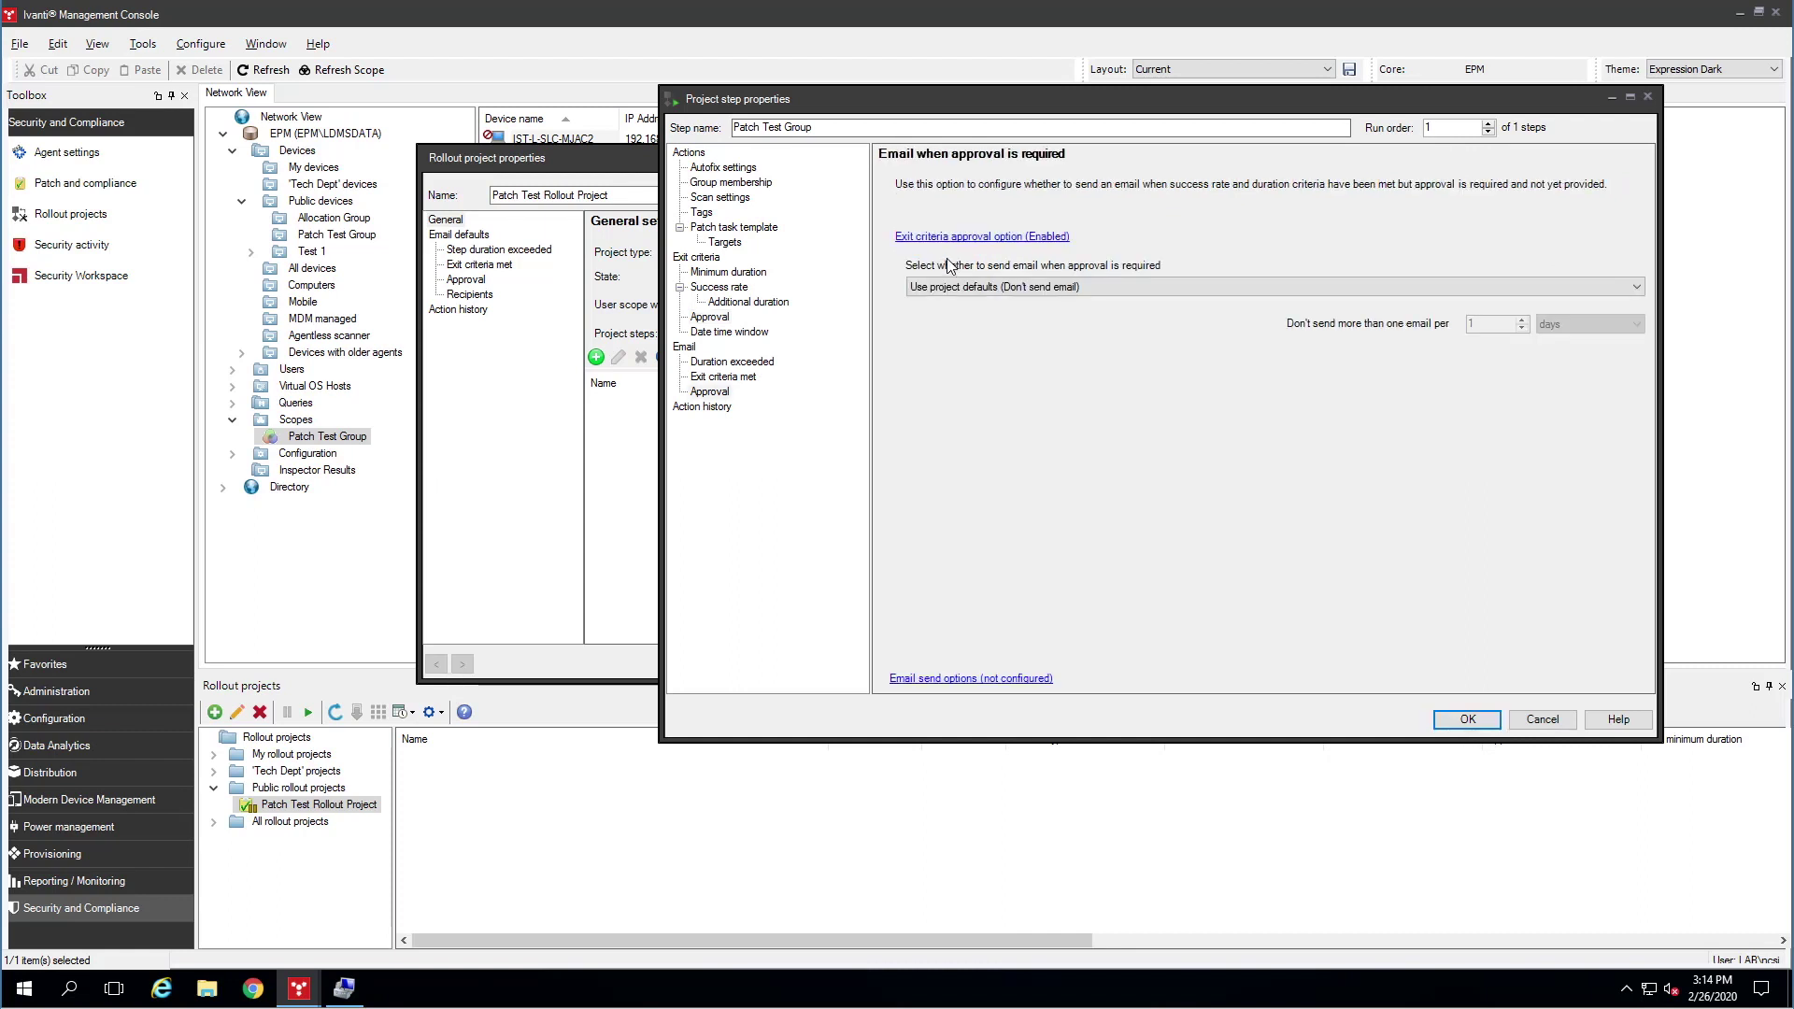
pyautogui.click(992, 679)
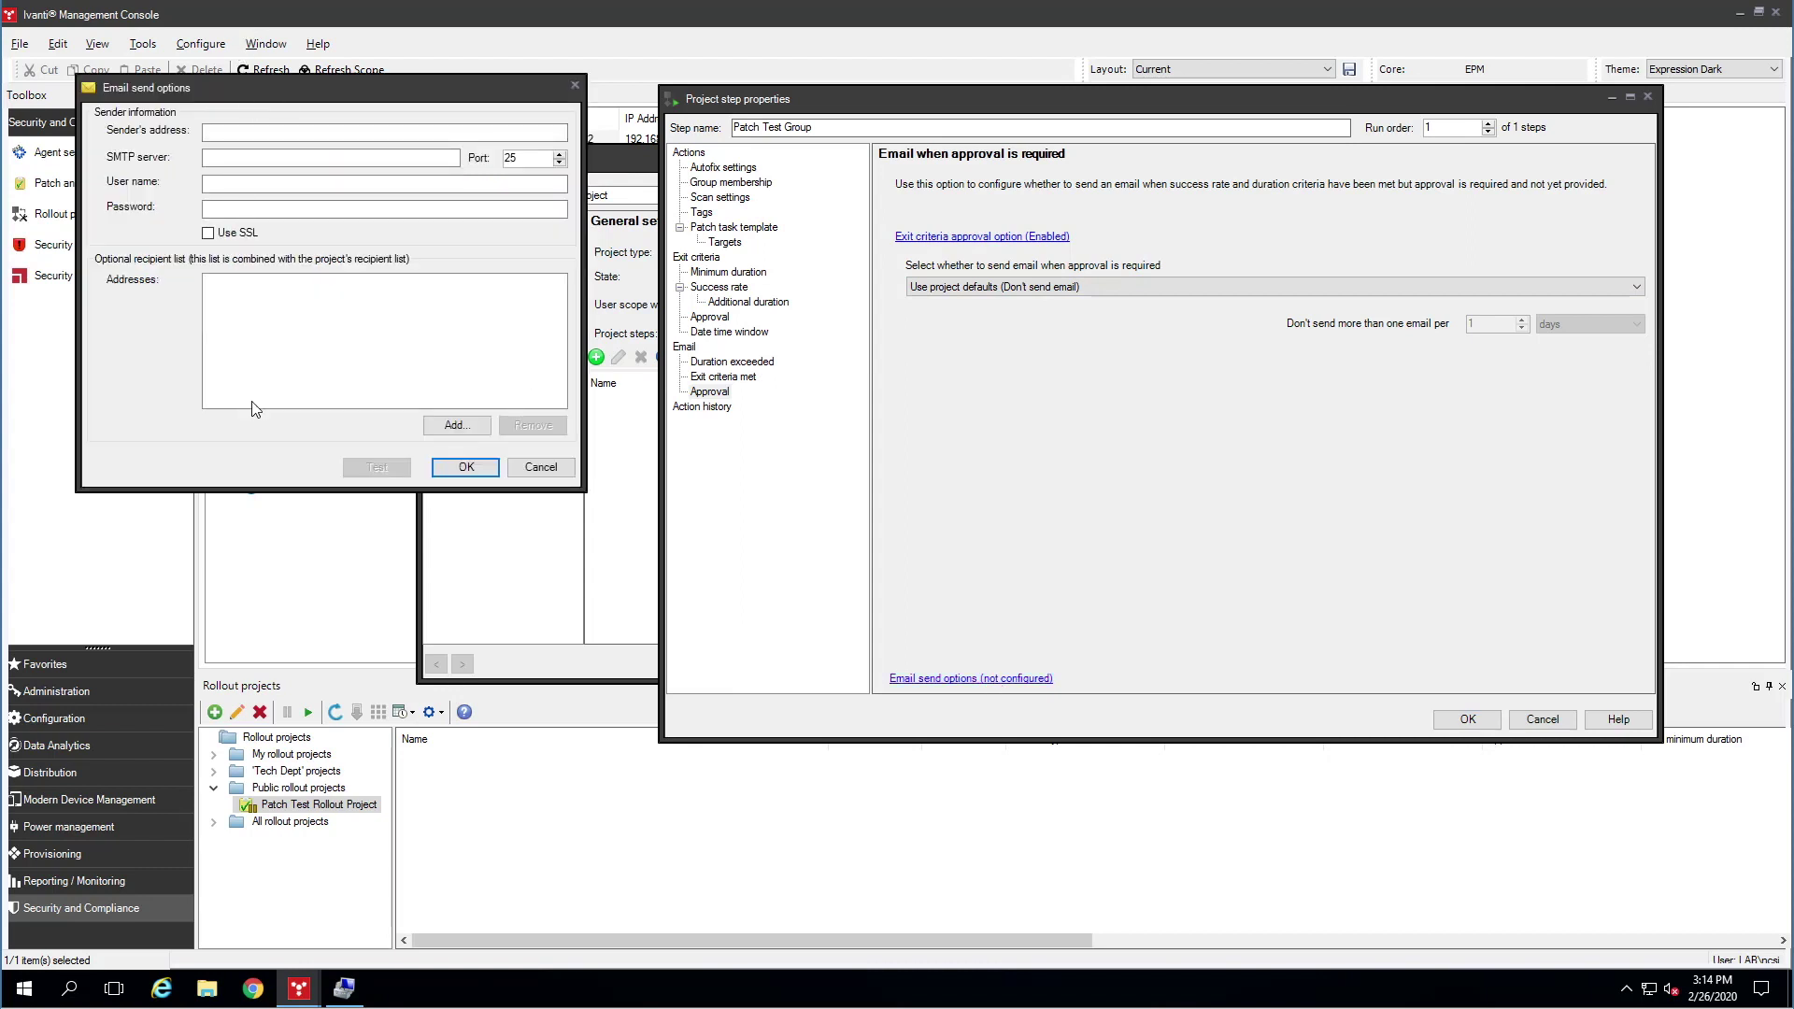
pyautogui.click(541, 469)
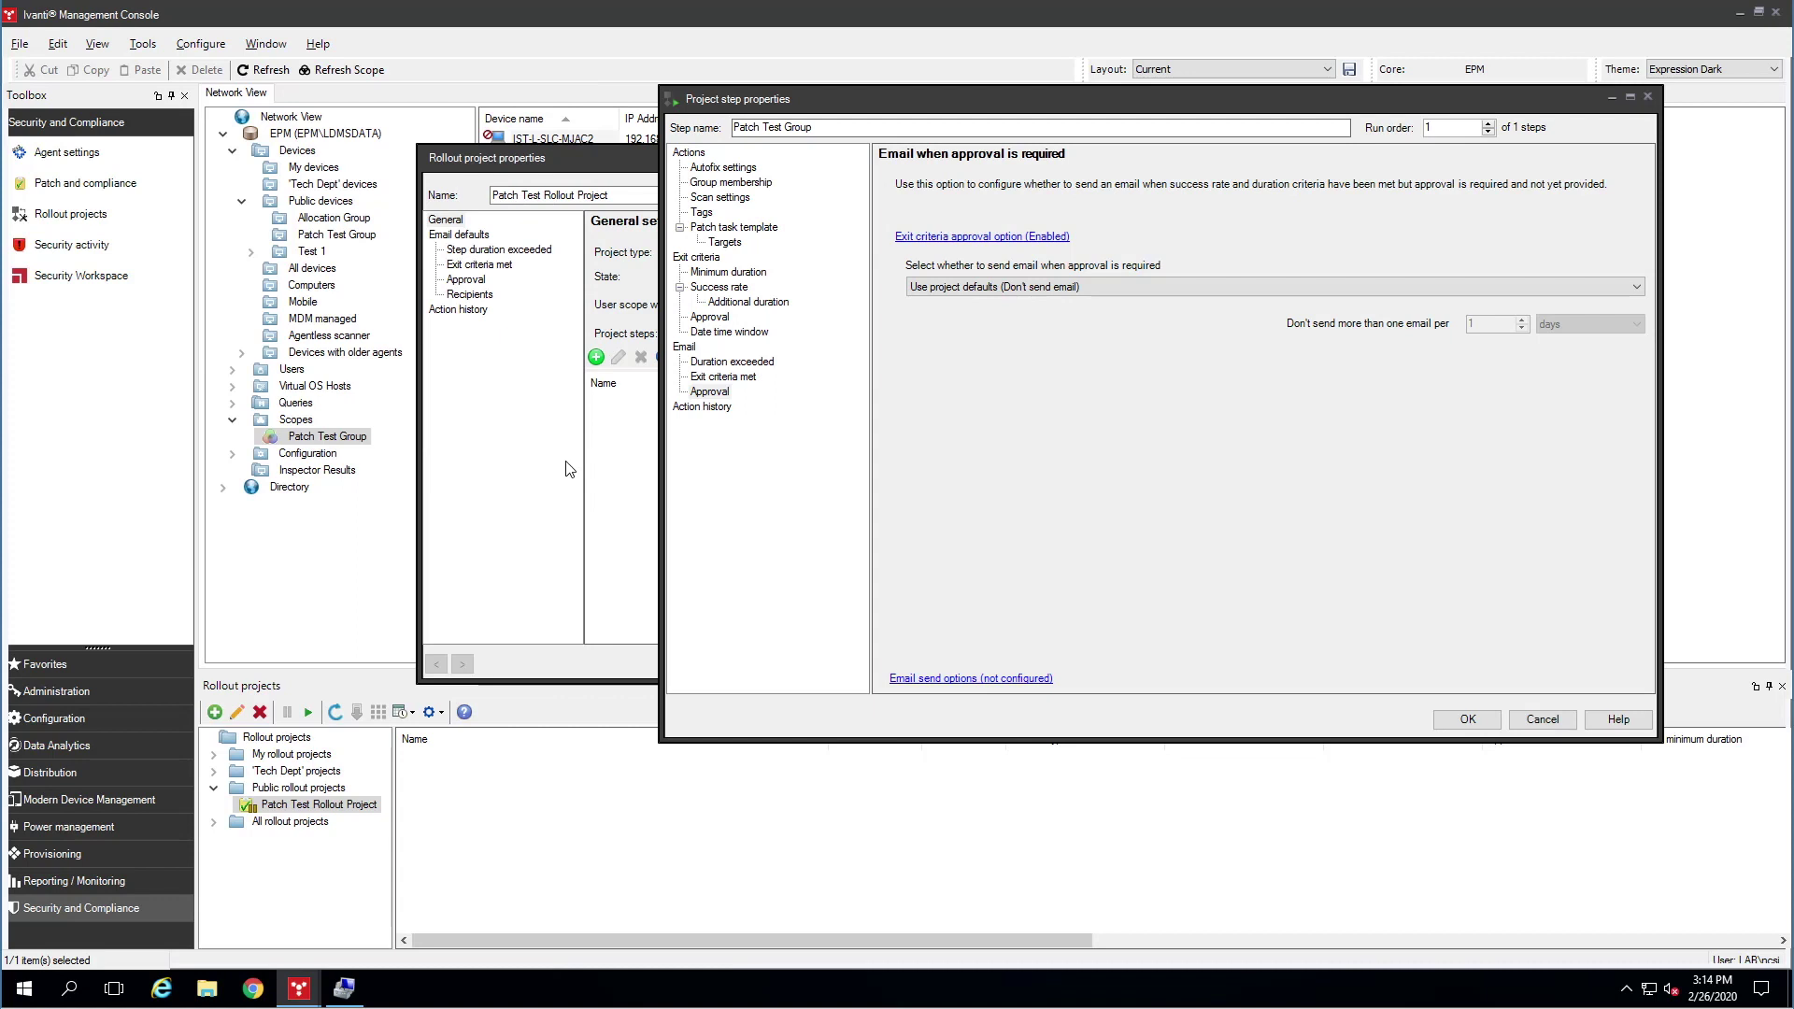
pyautogui.click(717, 317)
# - Review the step's date time window page, leaving it disabled with days of month set to Any
pyautogui.click(717, 332)
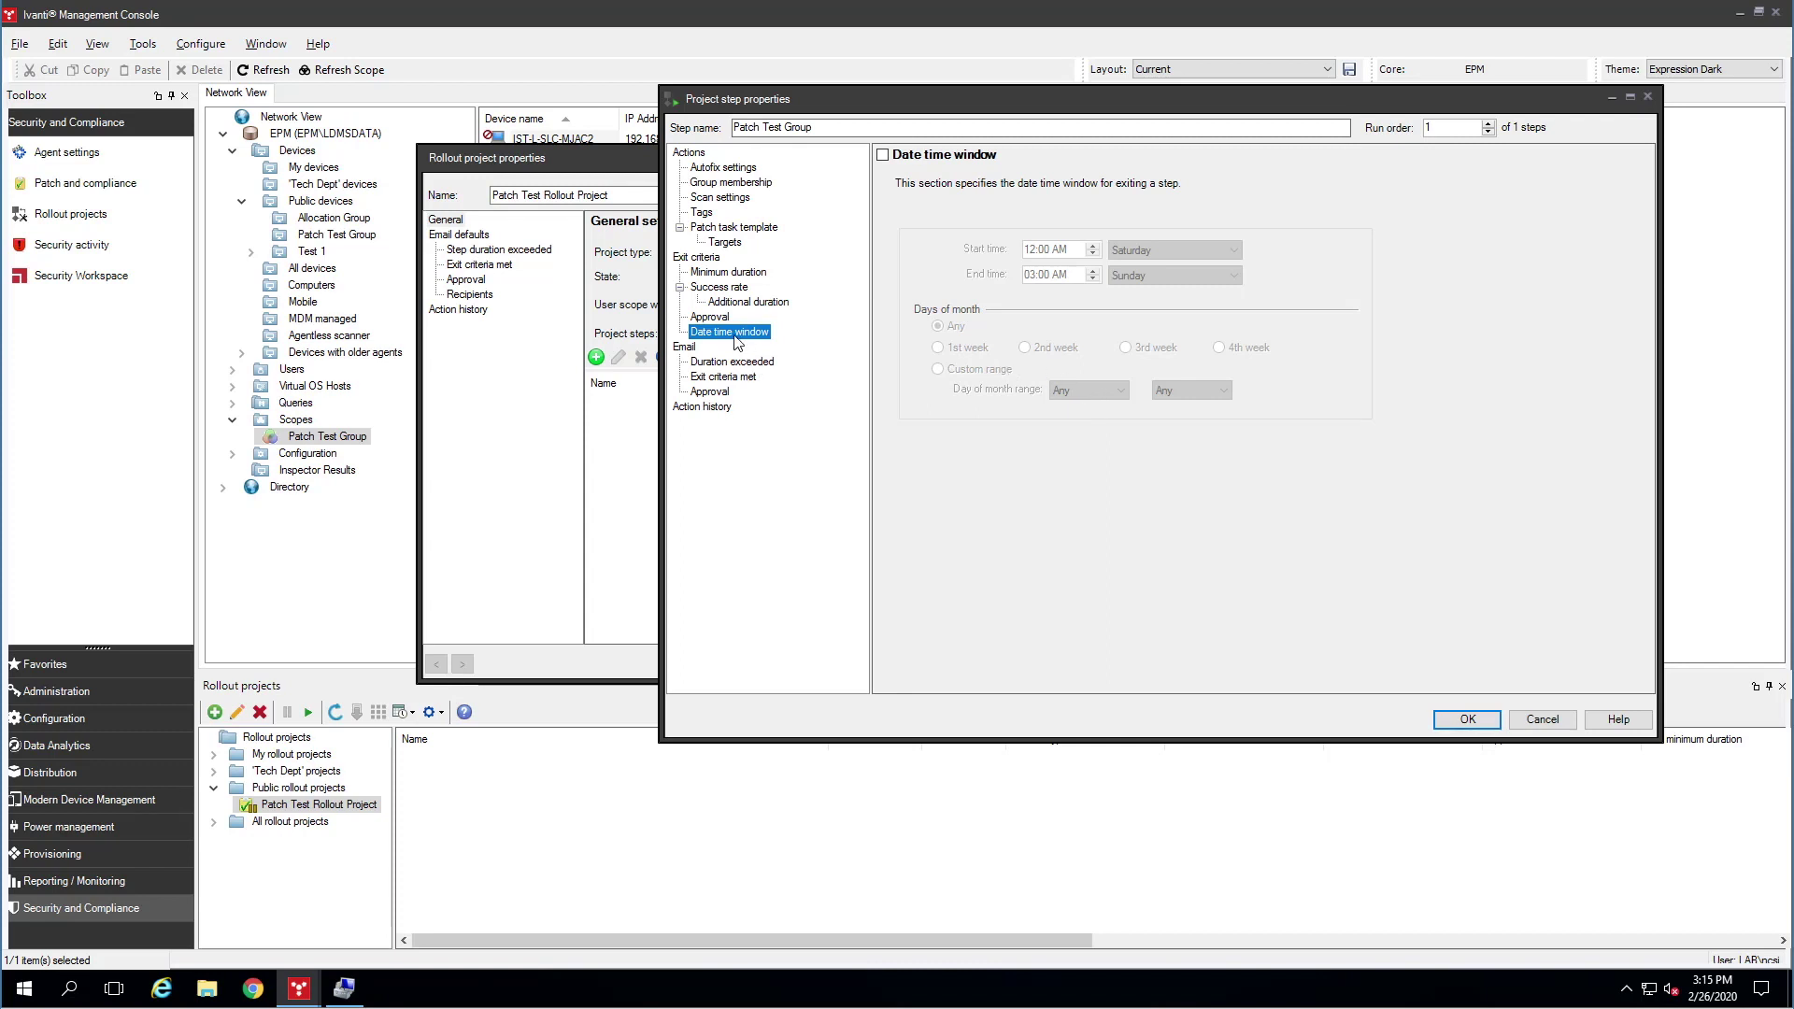
# - Send an email when step duration exceeds 0 weeks 5 days
pyautogui.click(691, 348)
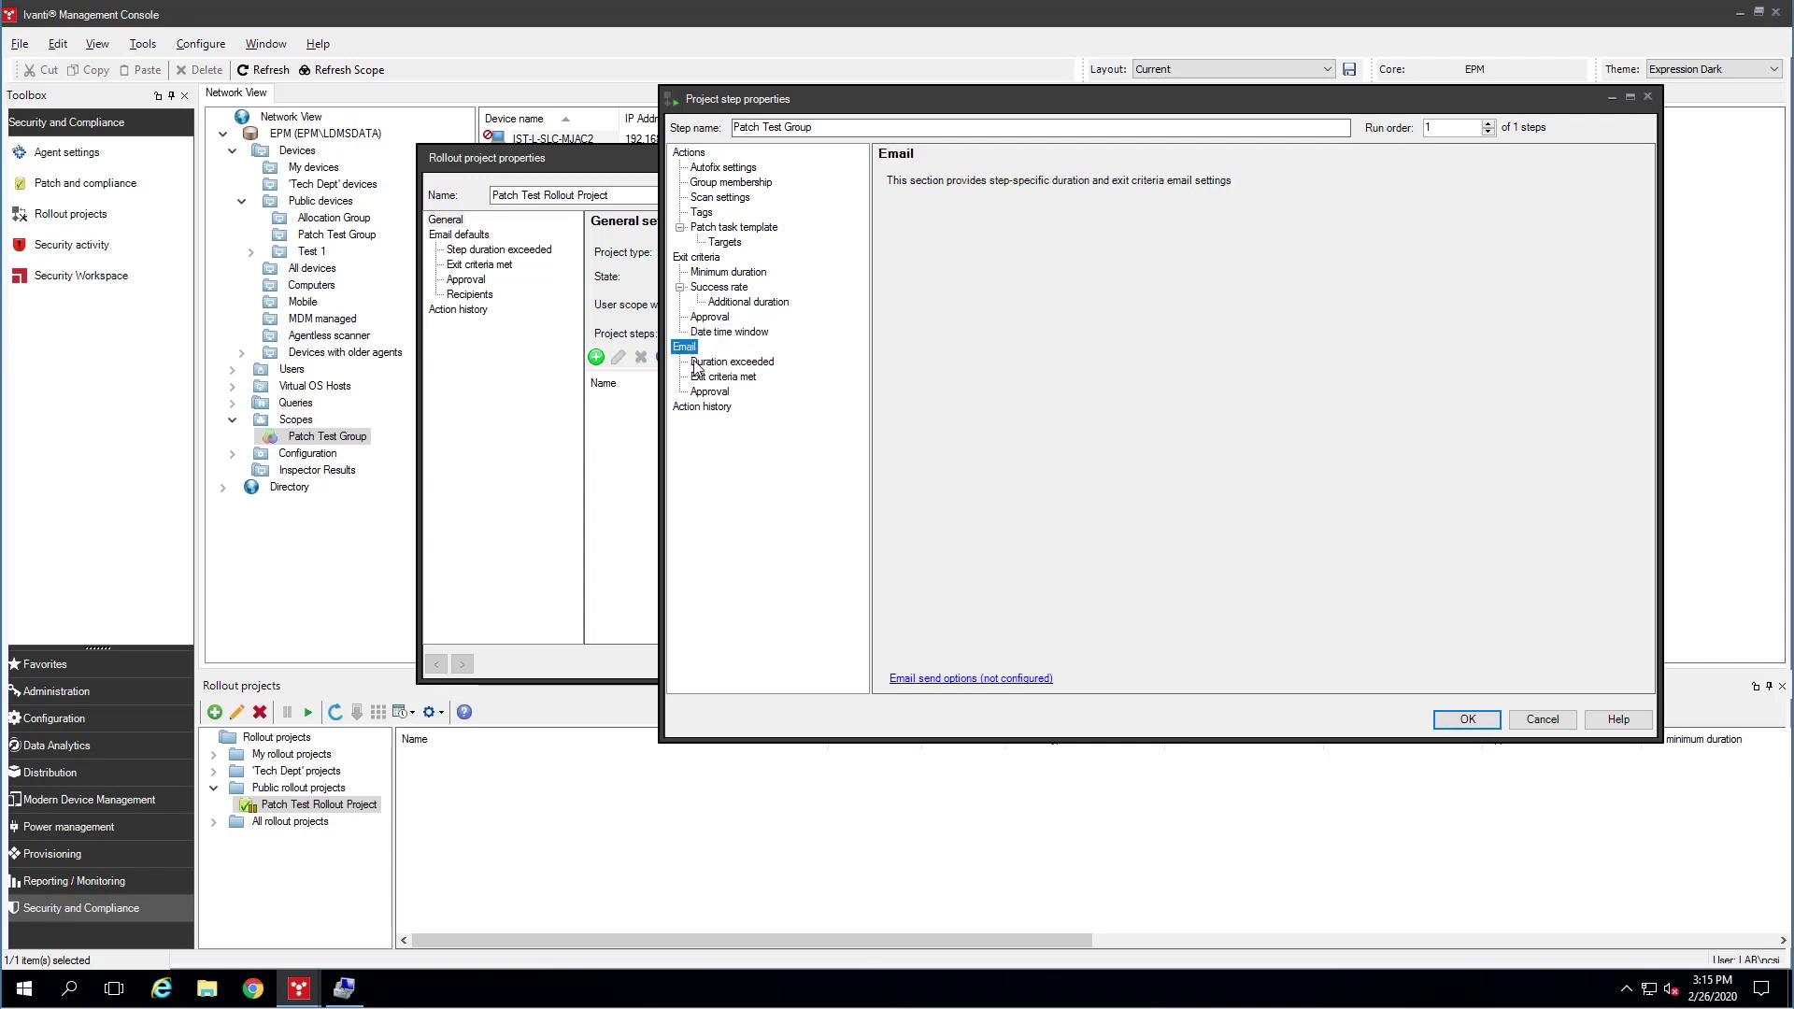
pyautogui.click(720, 363)
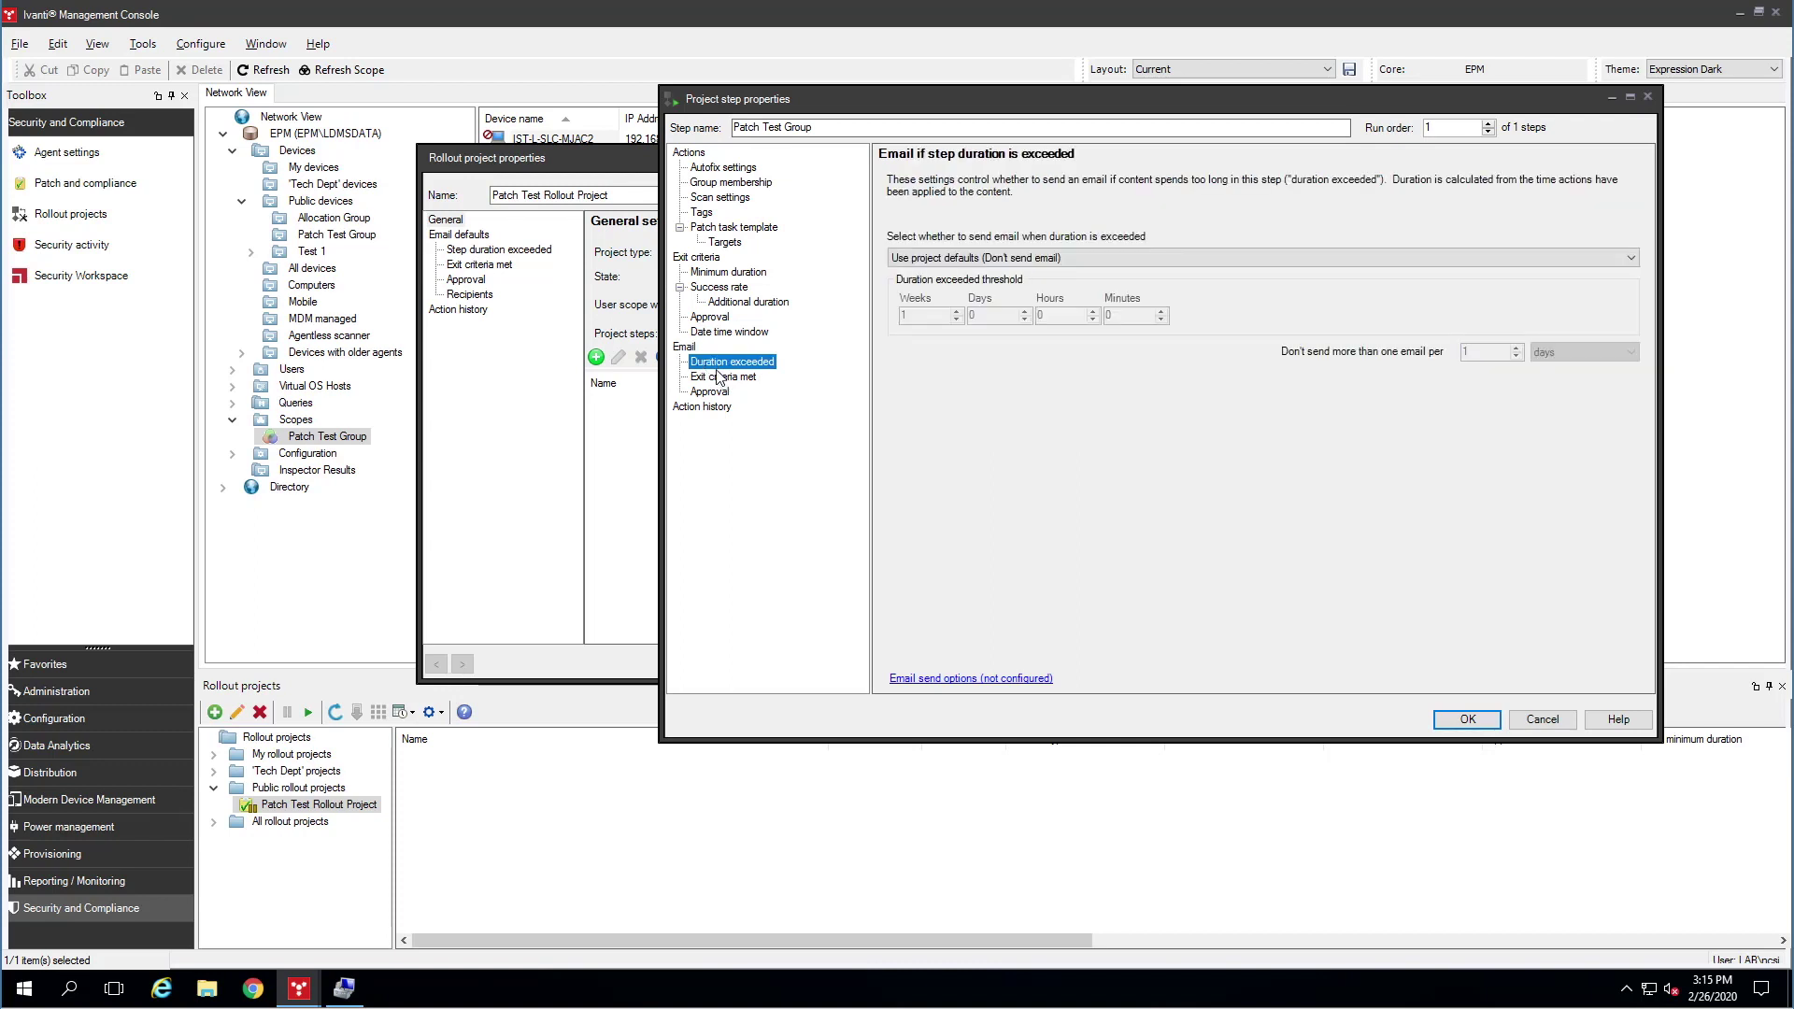
pyautogui.click(1432, 256)
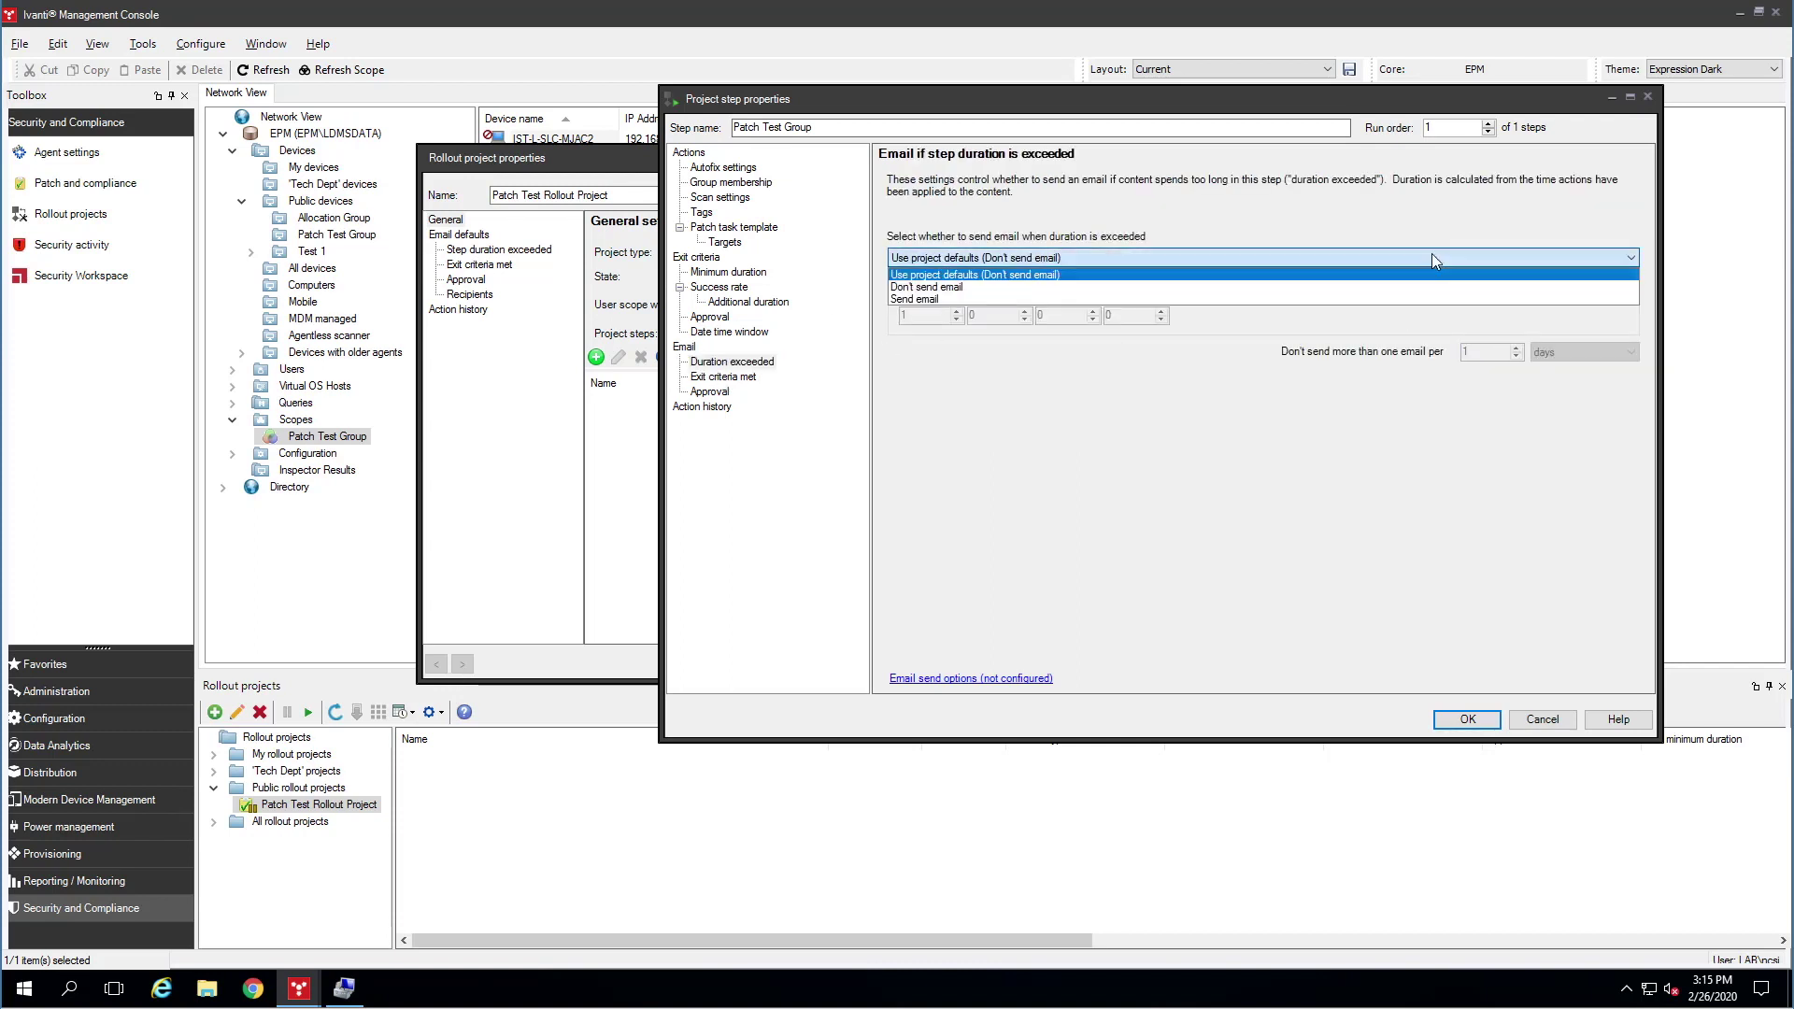
pyautogui.click(1292, 301)
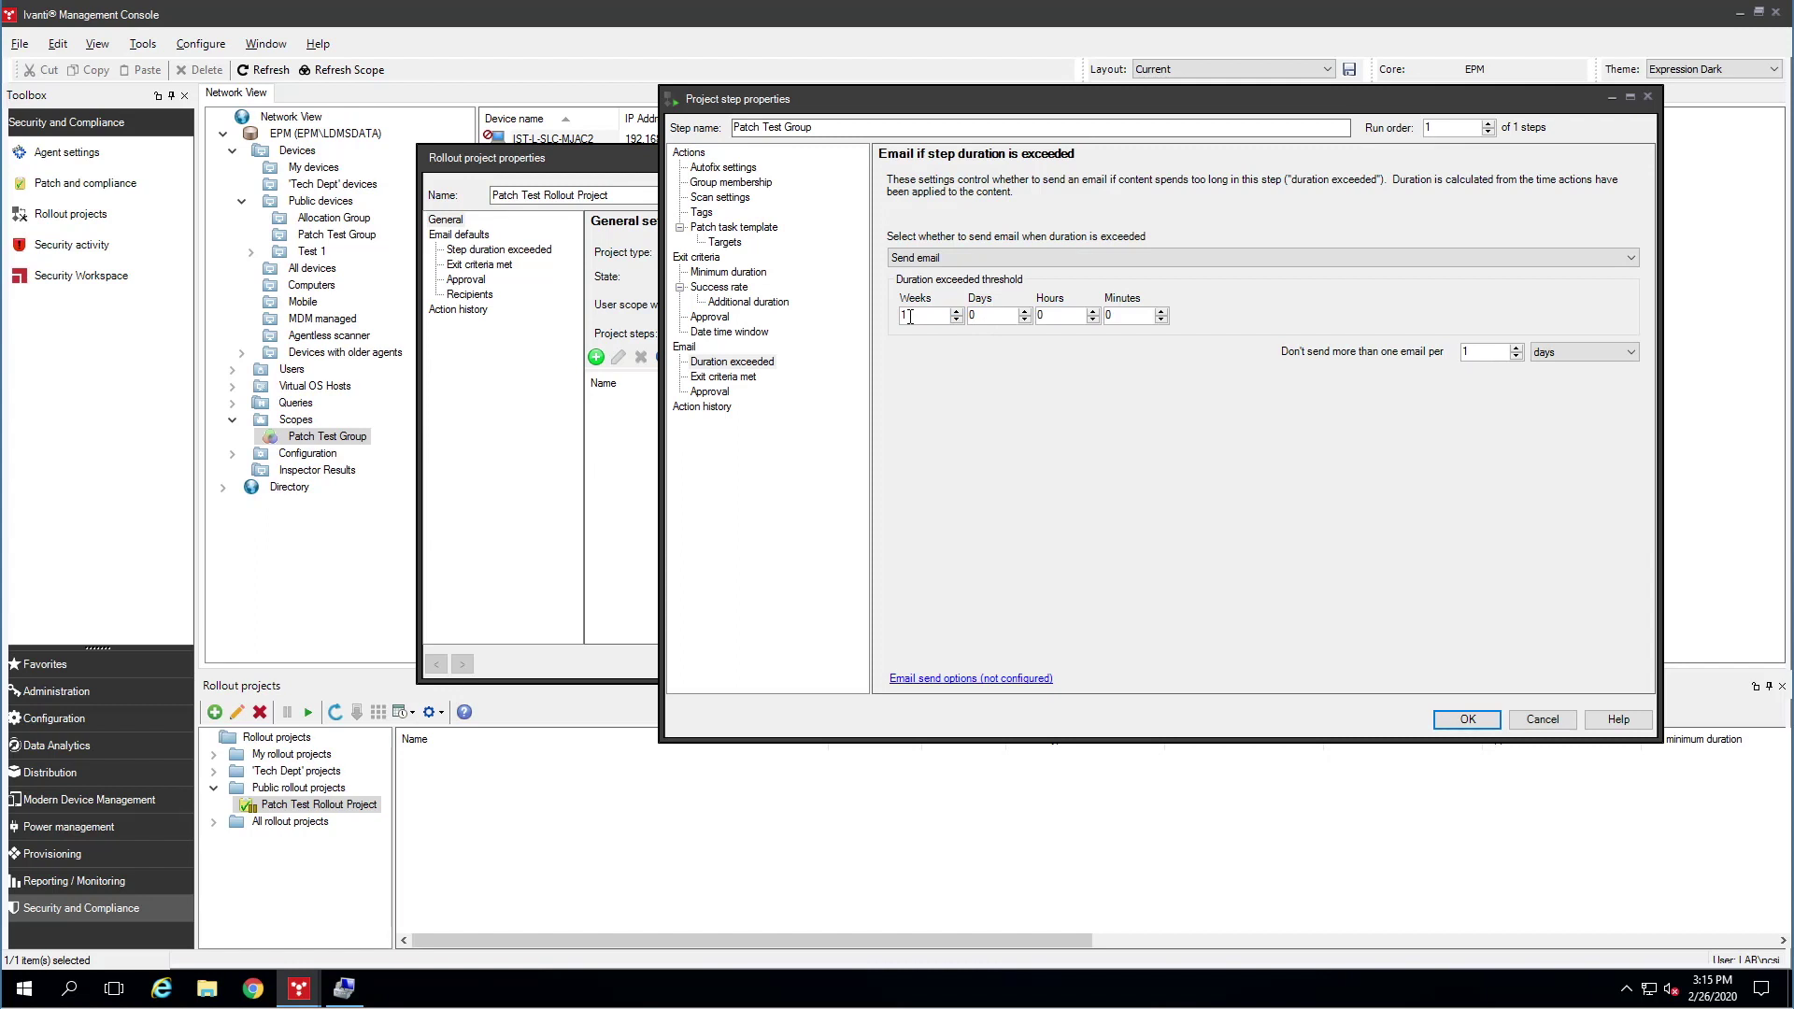
pyautogui.click(956, 320)
pyautogui.click(1025, 312)
pyautogui.click(1025, 312)
pyautogui.click(1025, 312)
pyautogui.click(1025, 312)
pyautogui.click(755, 378)
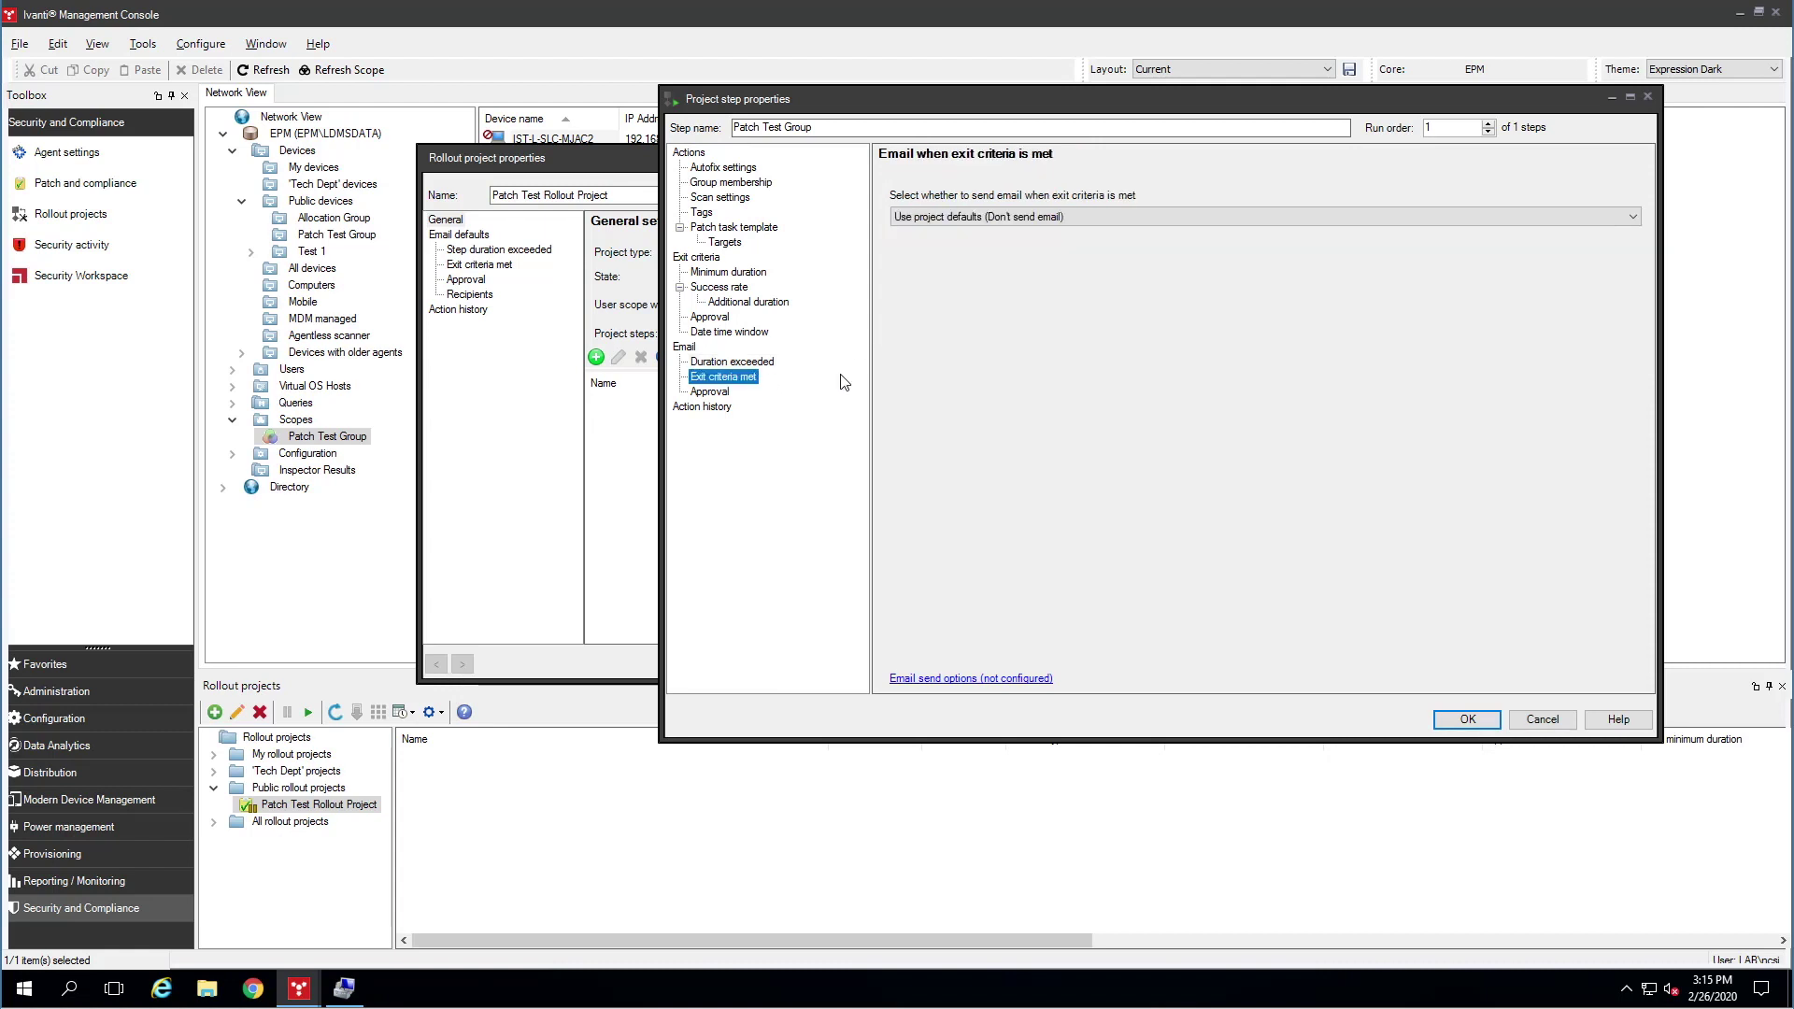
# - Set the Approval email option to Send email and save the Patch Test Group step
pyautogui.click(731, 392)
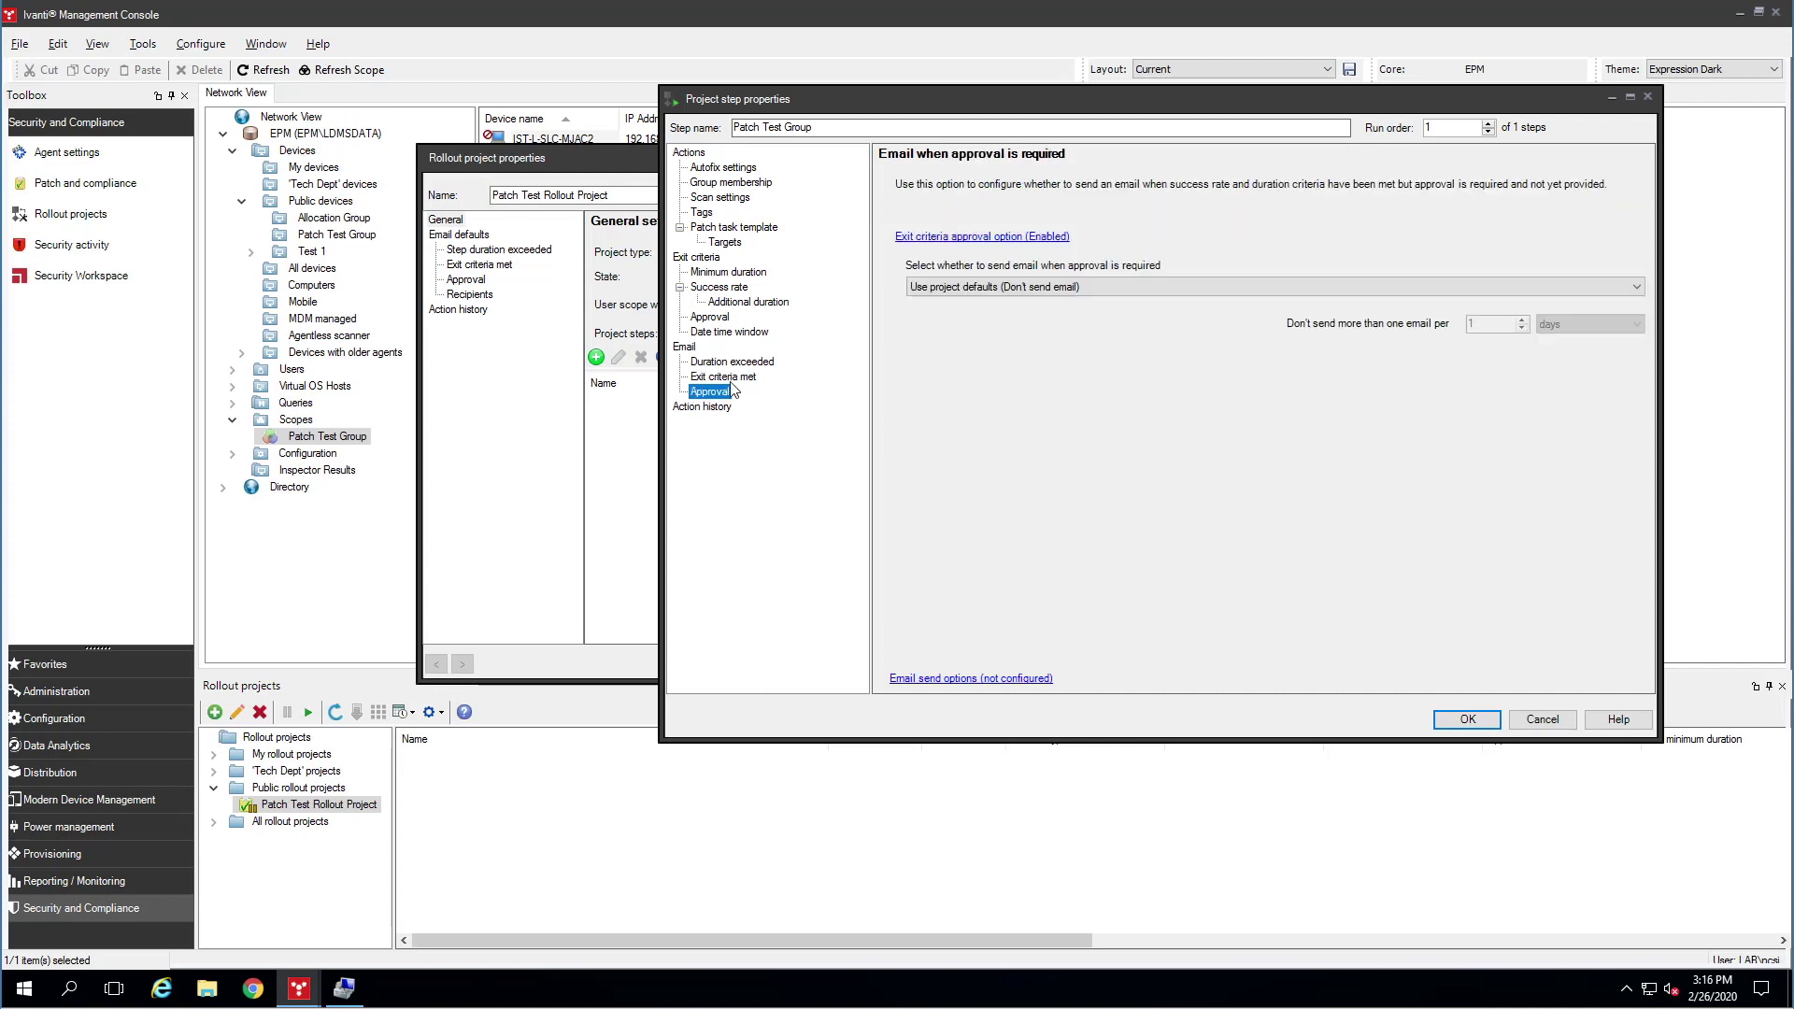
pyautogui.click(733, 377)
pyautogui.click(718, 392)
pyautogui.click(724, 378)
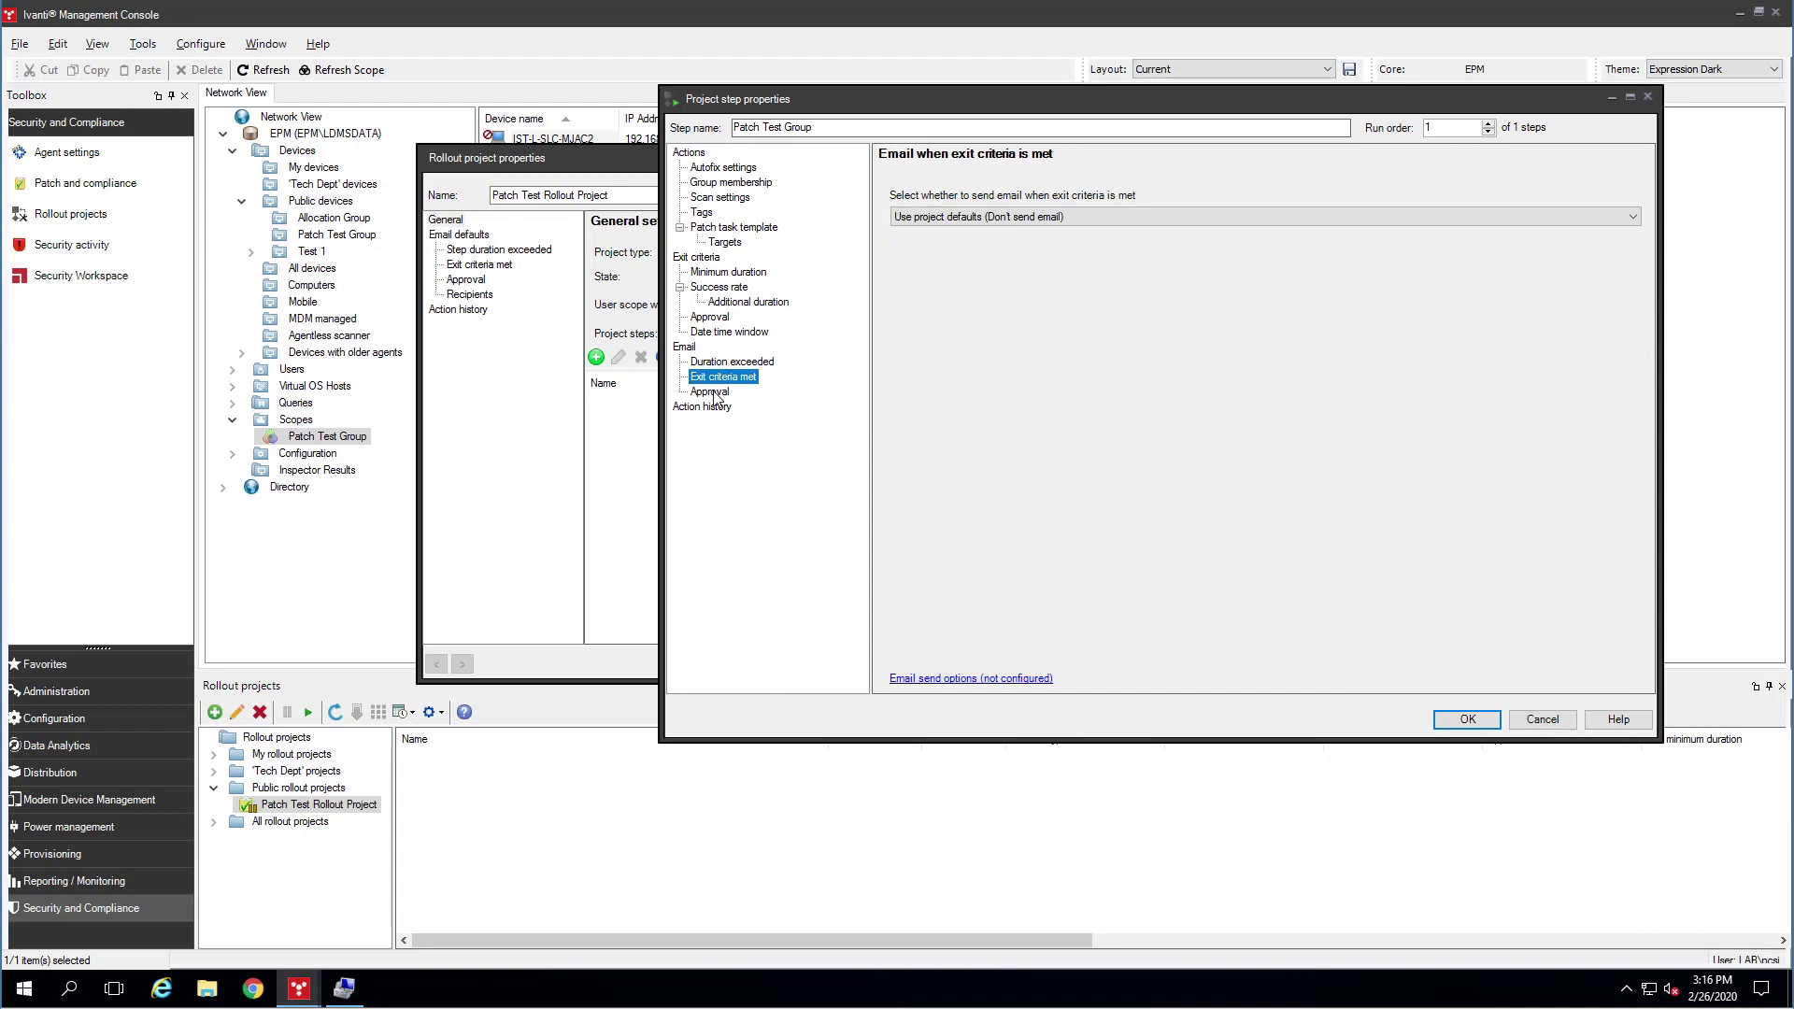
pyautogui.click(712, 393)
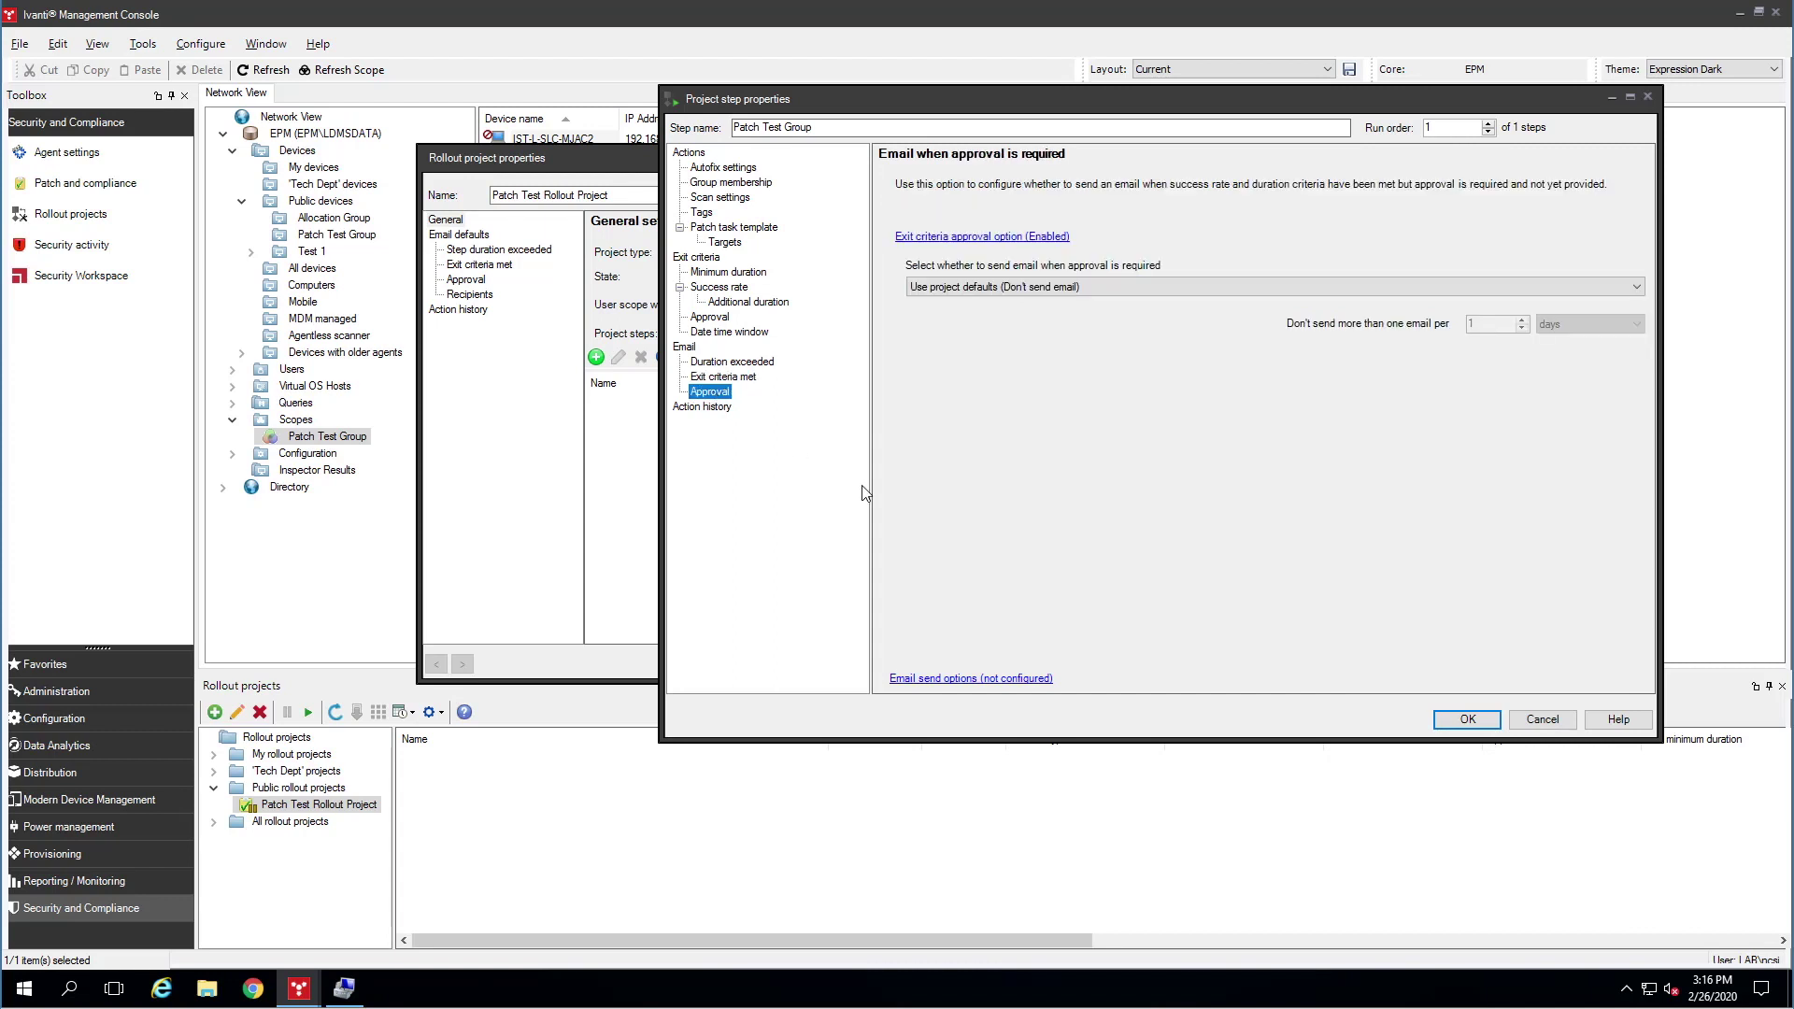
pyautogui.click(993, 288)
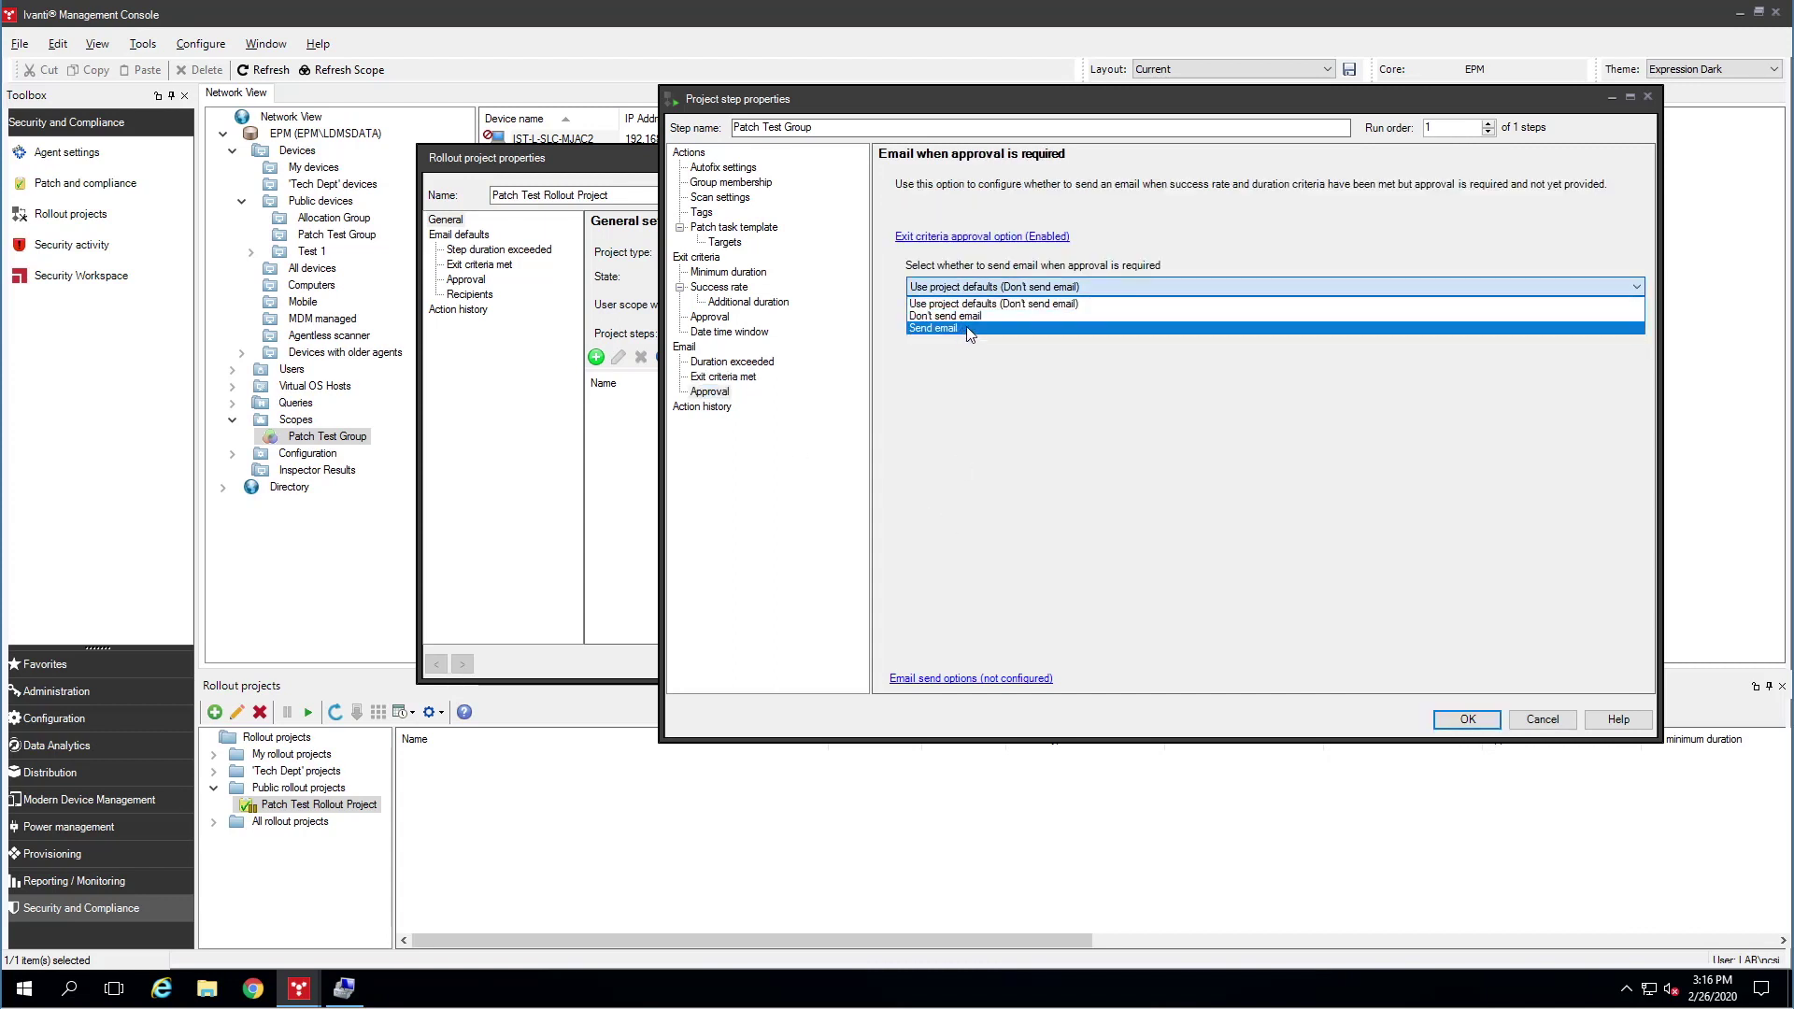
pyautogui.click(966, 328)
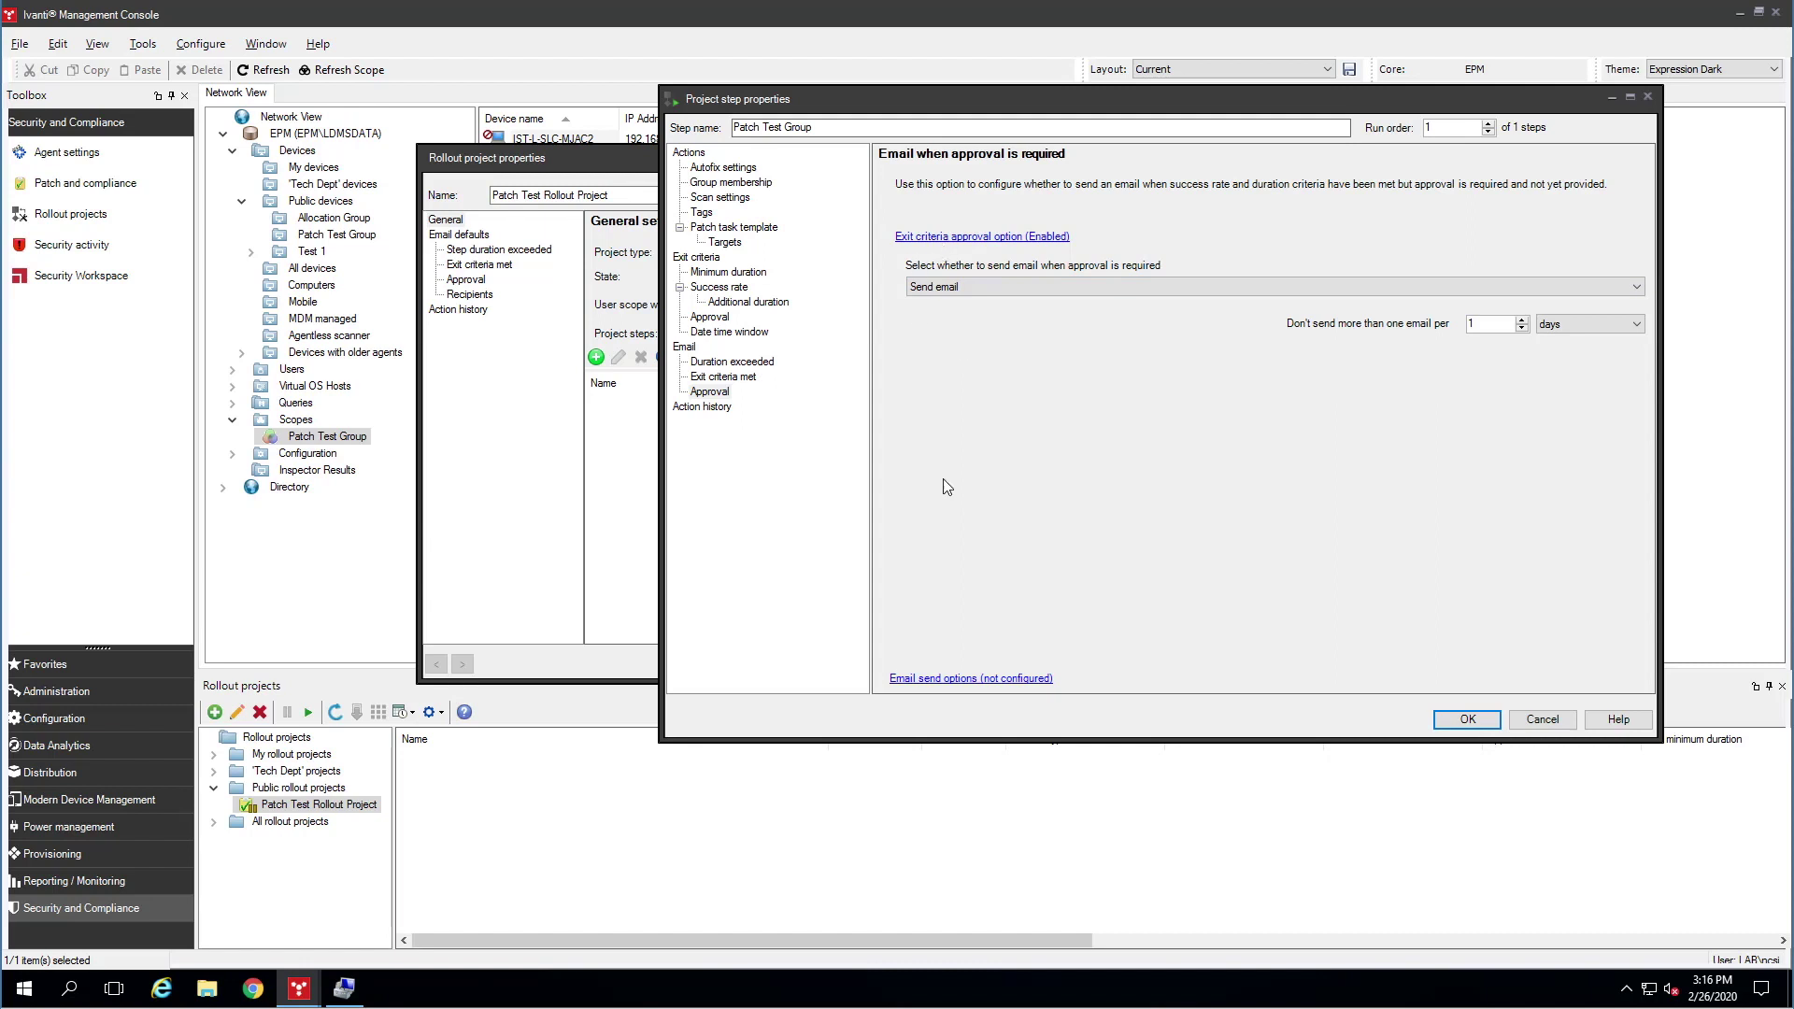
pyautogui.click(1468, 719)
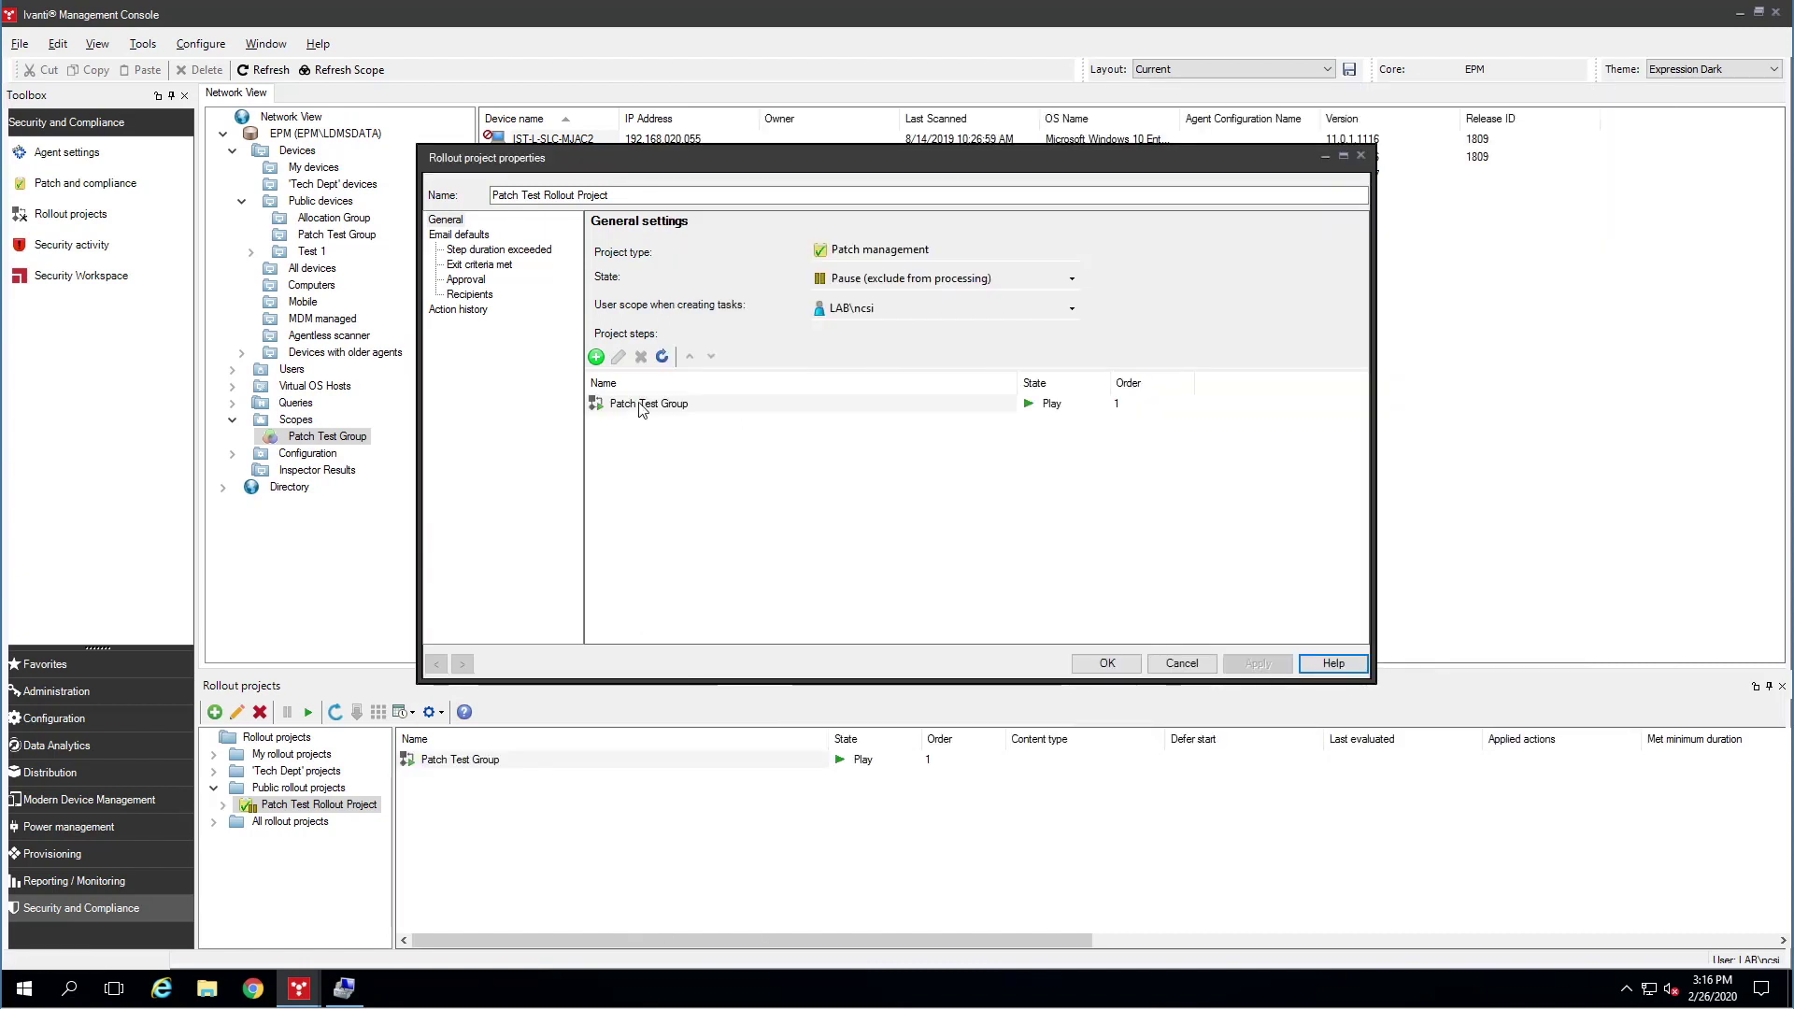
# - Create a new step named 'Global Deployment' with global autofix enabled
pyautogui.click(596, 357)
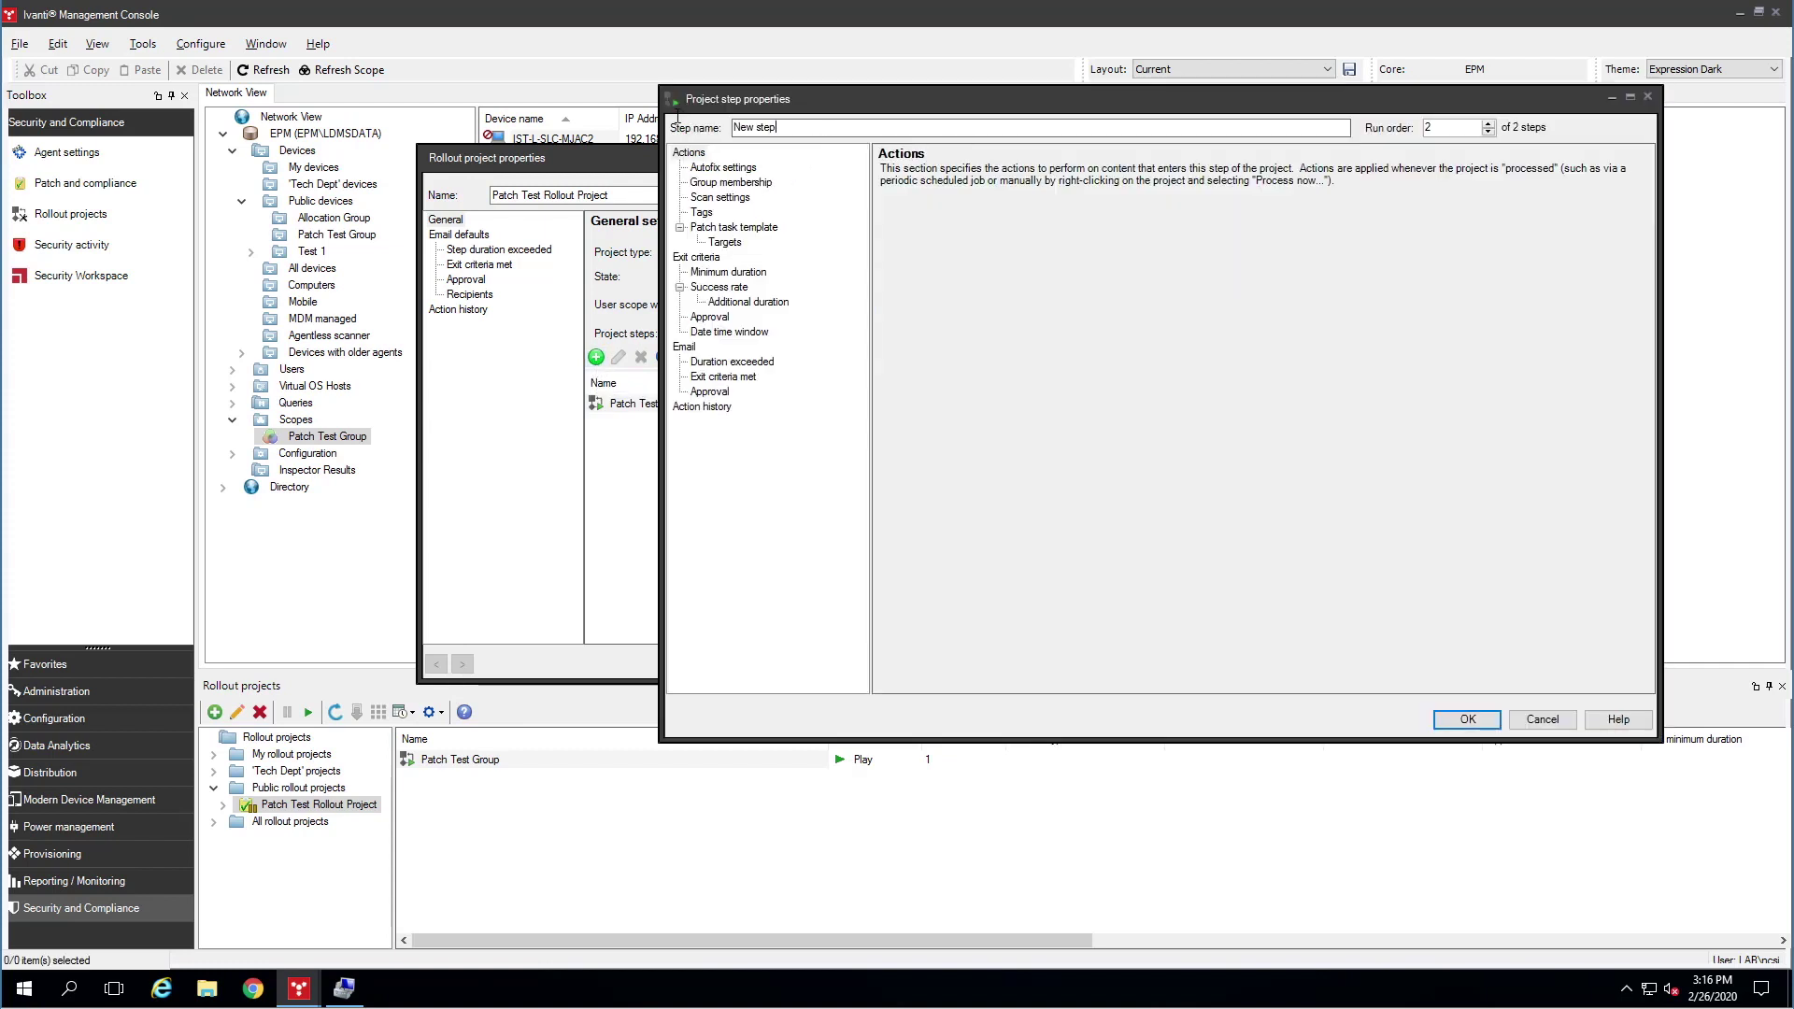
pyautogui.write('Global Deployment')
pyautogui.click(725, 167)
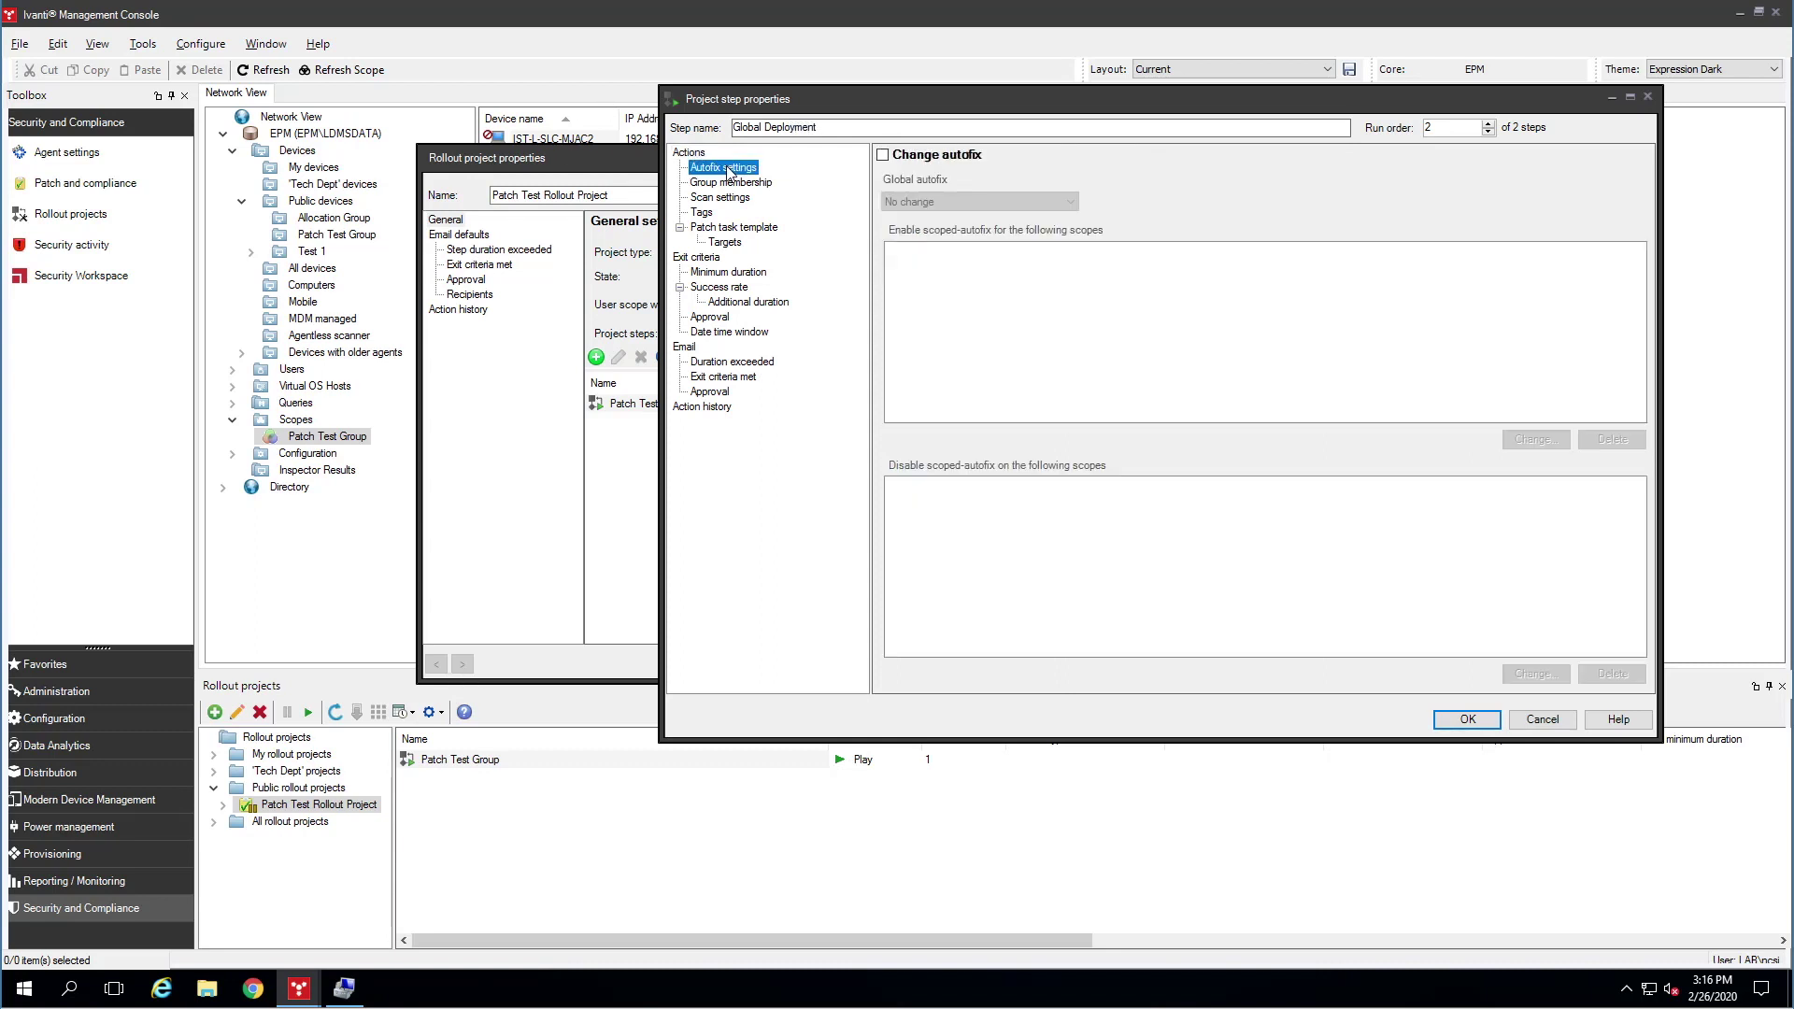
pyautogui.click(910, 156)
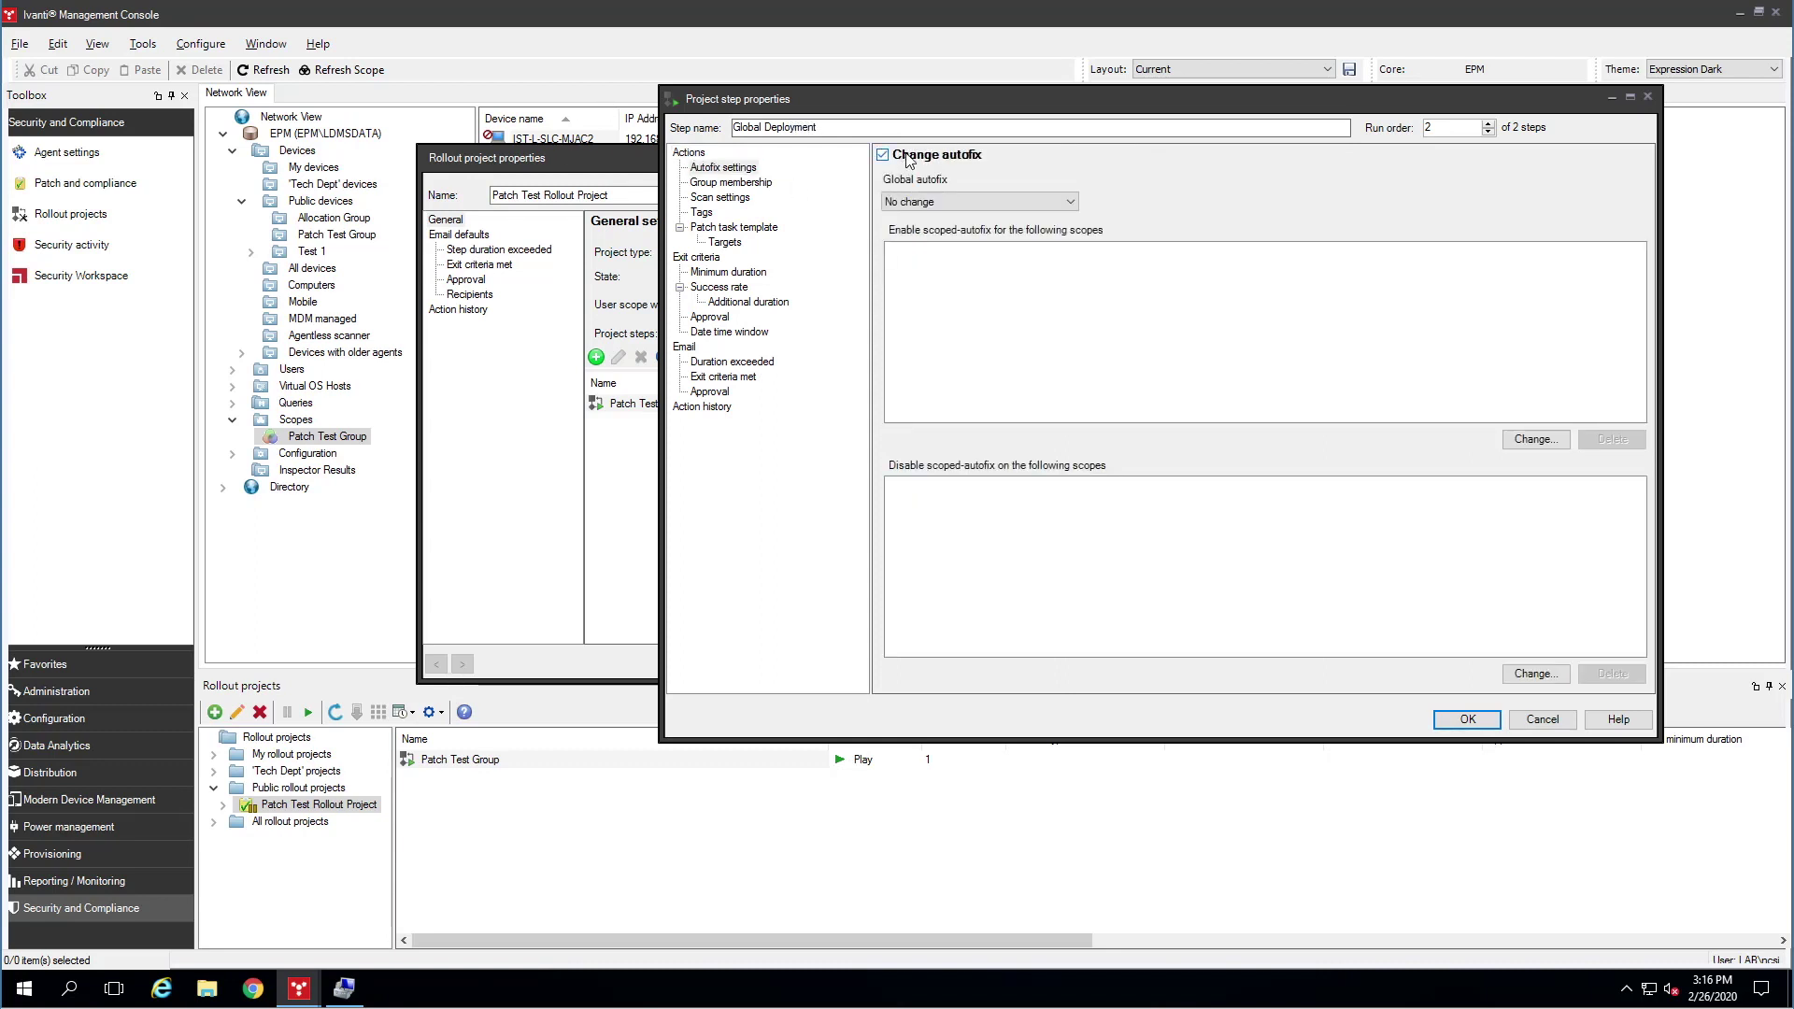
pyautogui.click(931, 203)
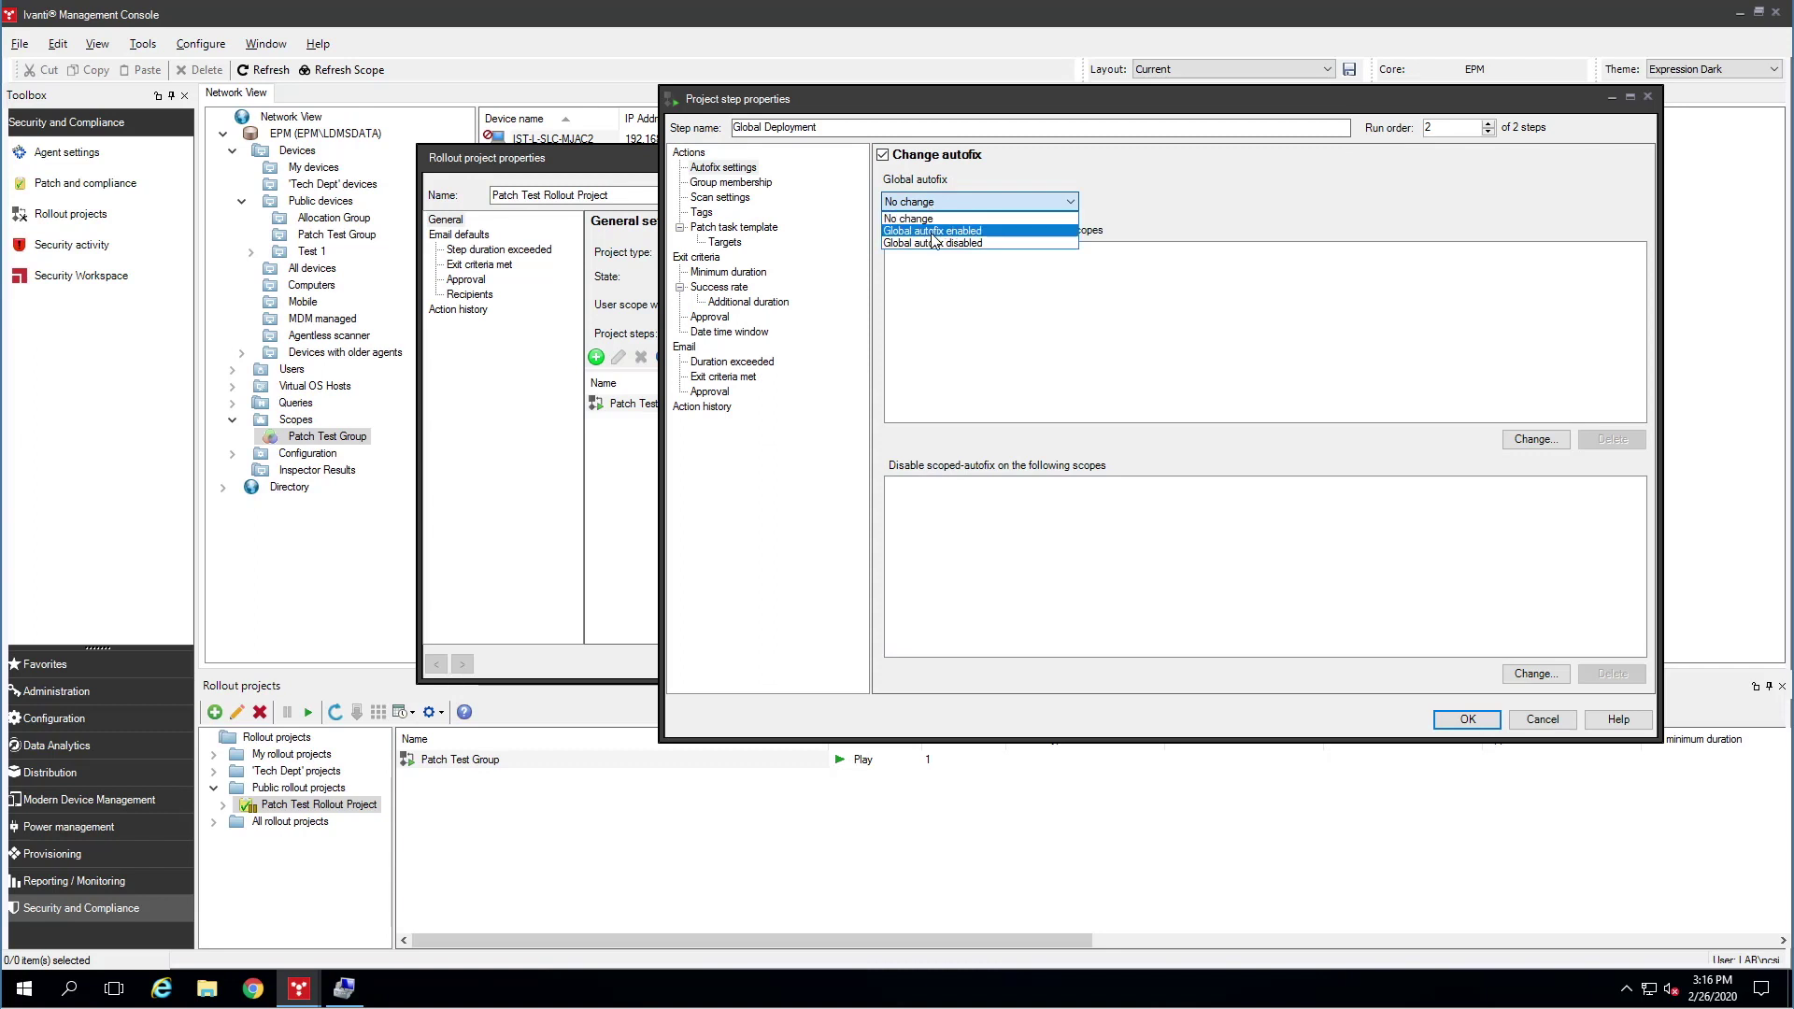
pyautogui.click(932, 233)
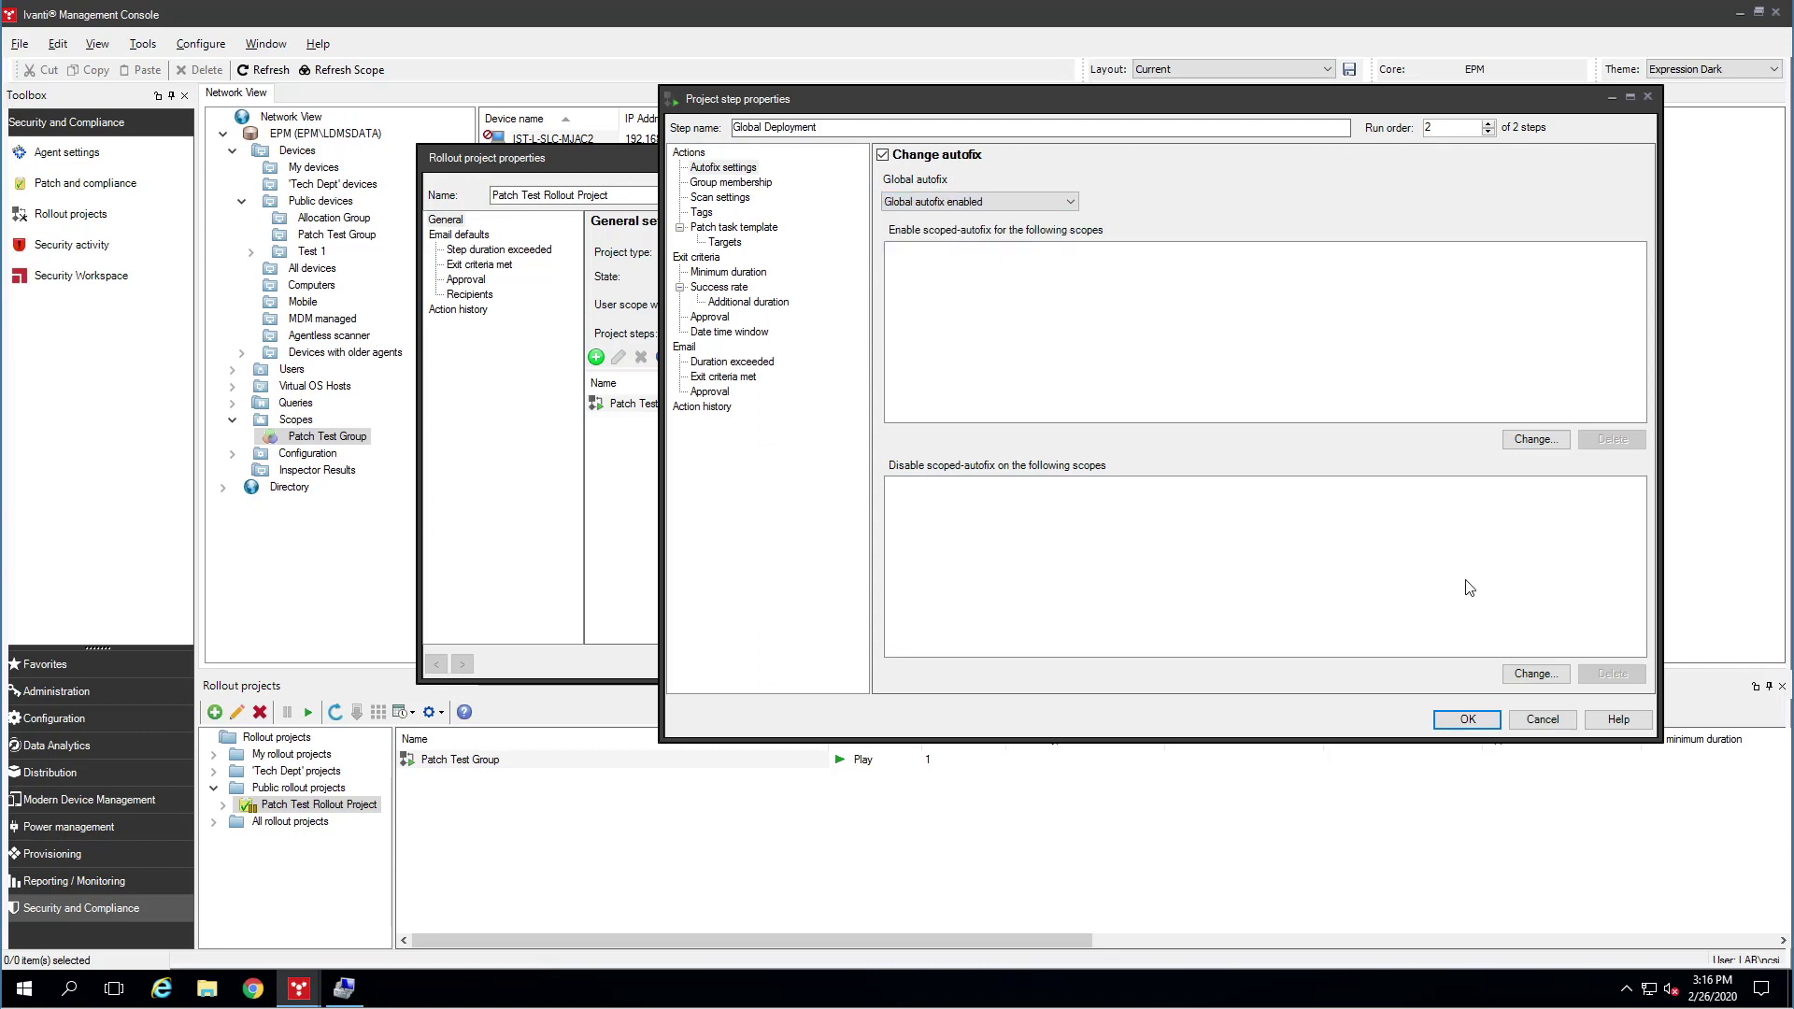
# - Disable scoped autofix for the Patch Test Group scope
pyautogui.click(1522, 675)
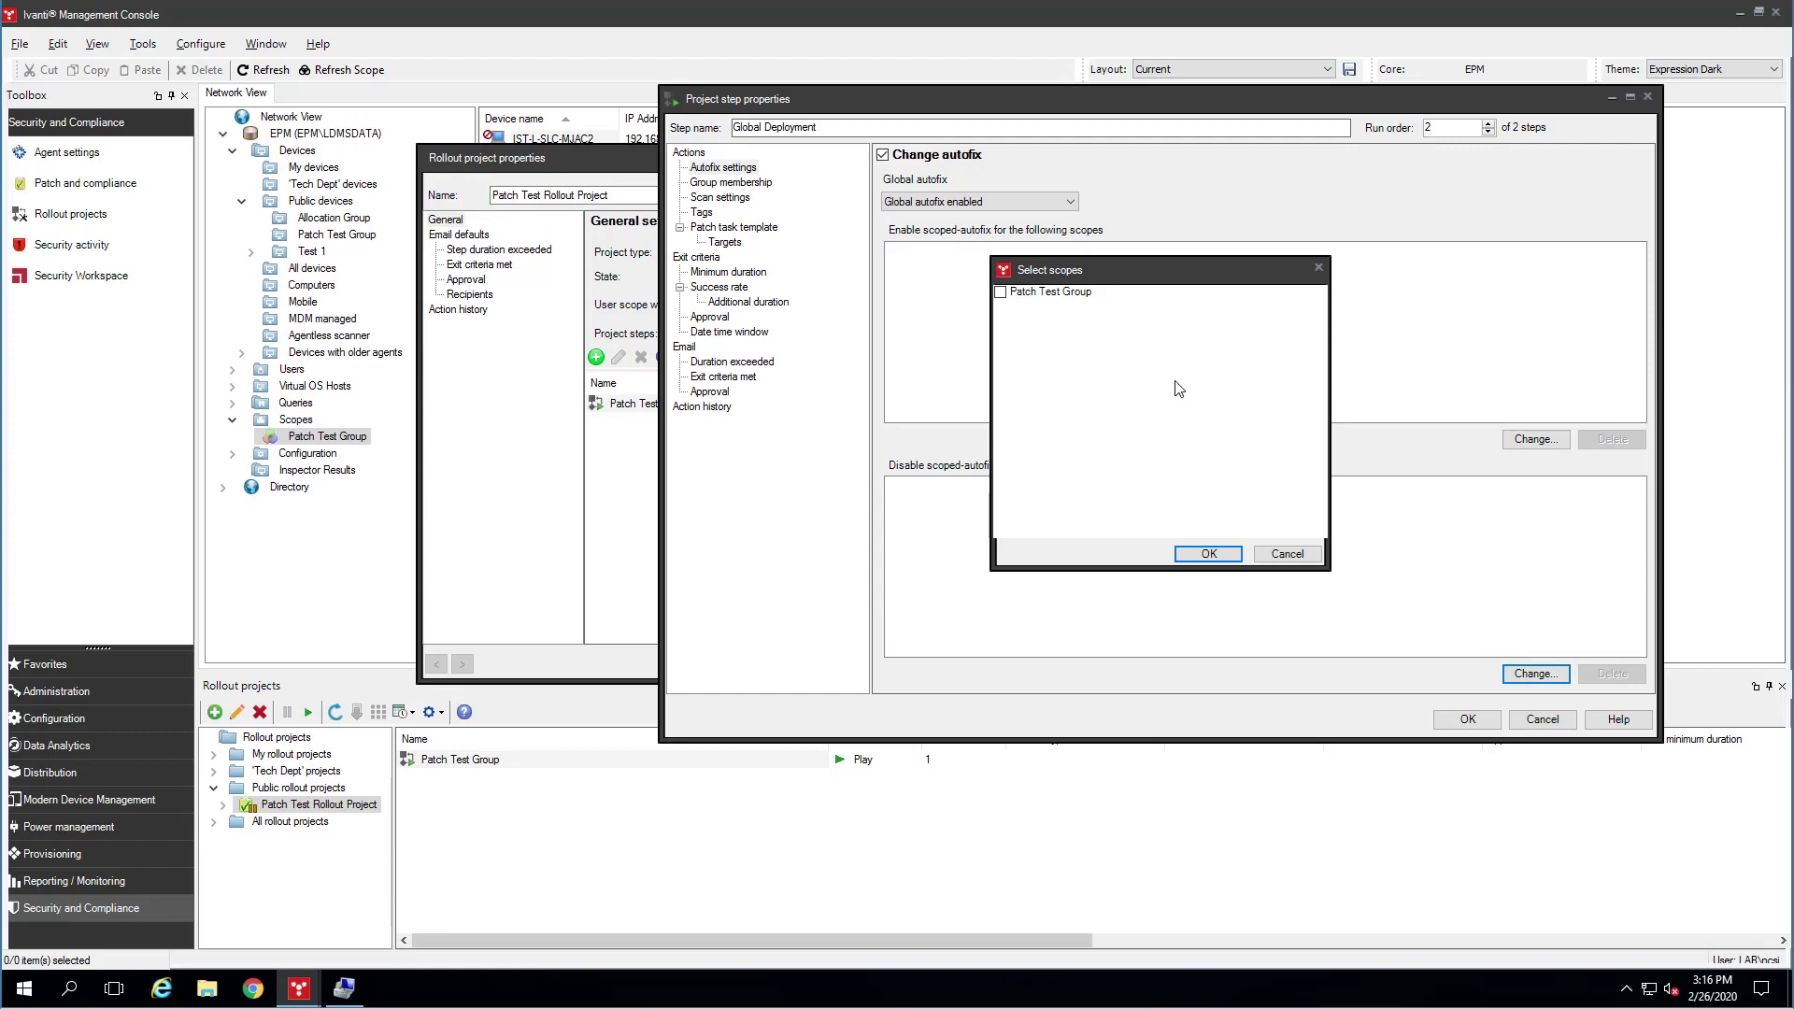
pyautogui.click(1051, 295)
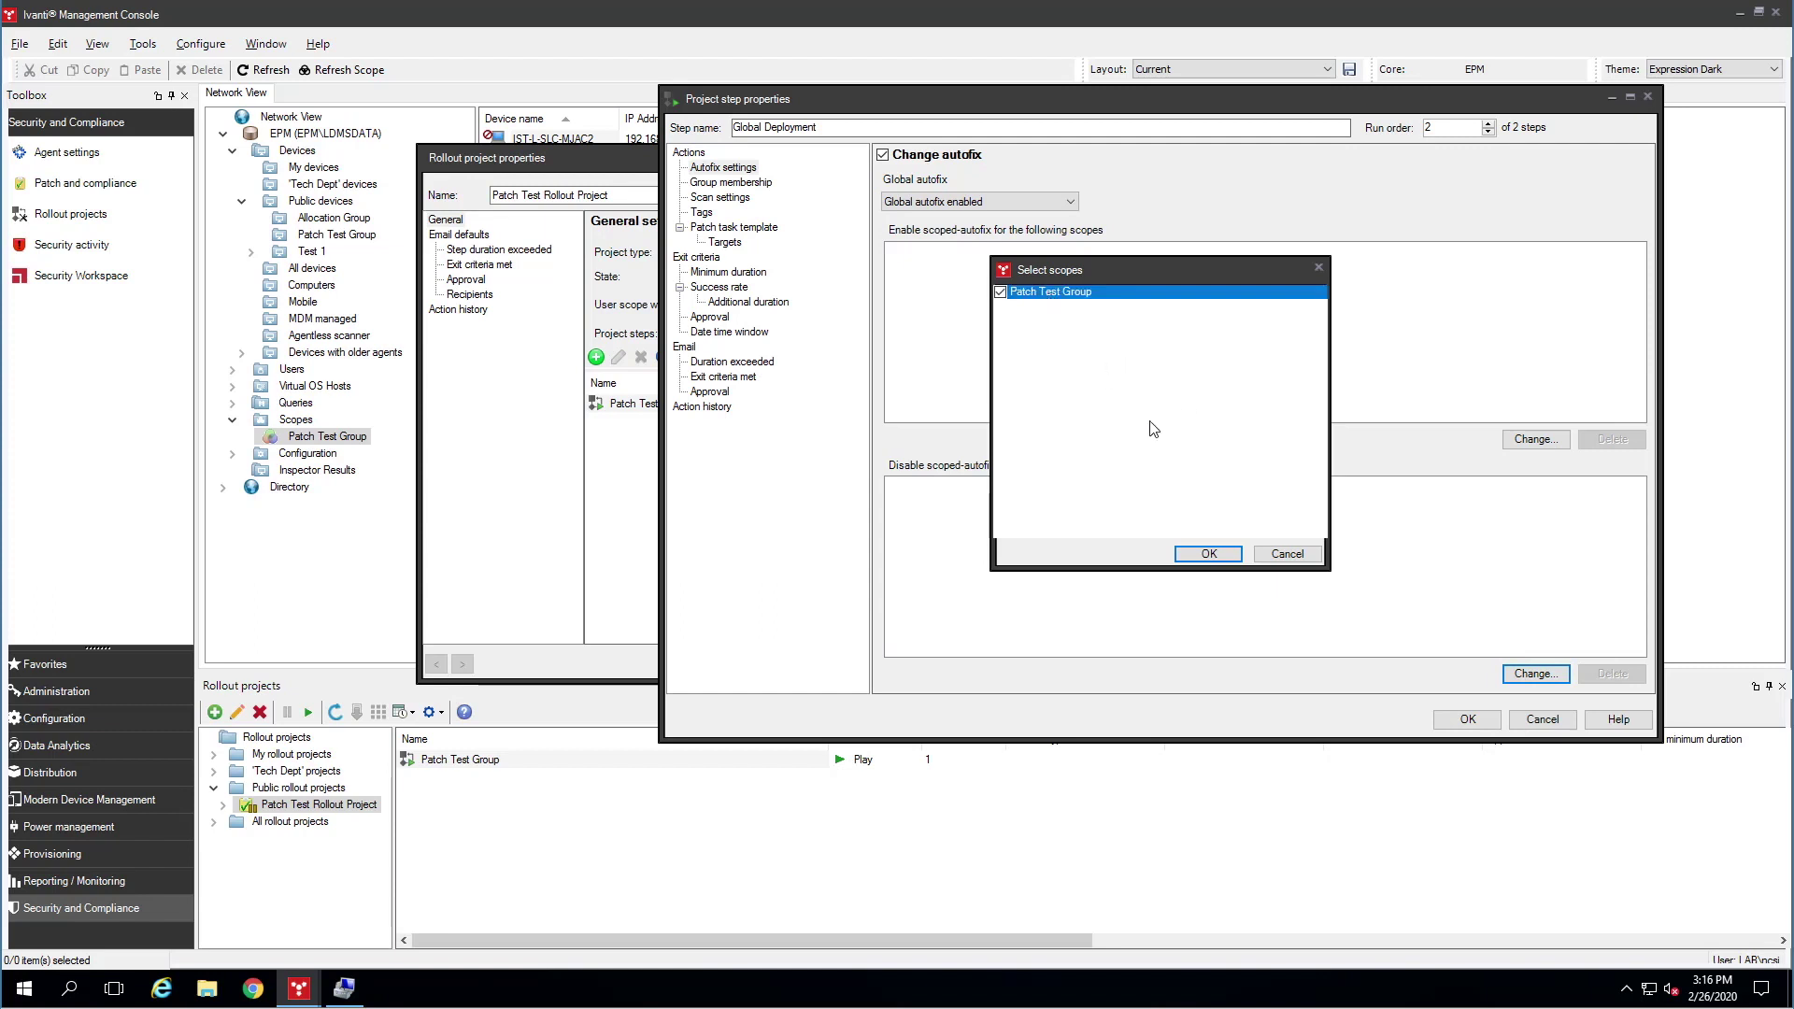
pyautogui.click(1209, 554)
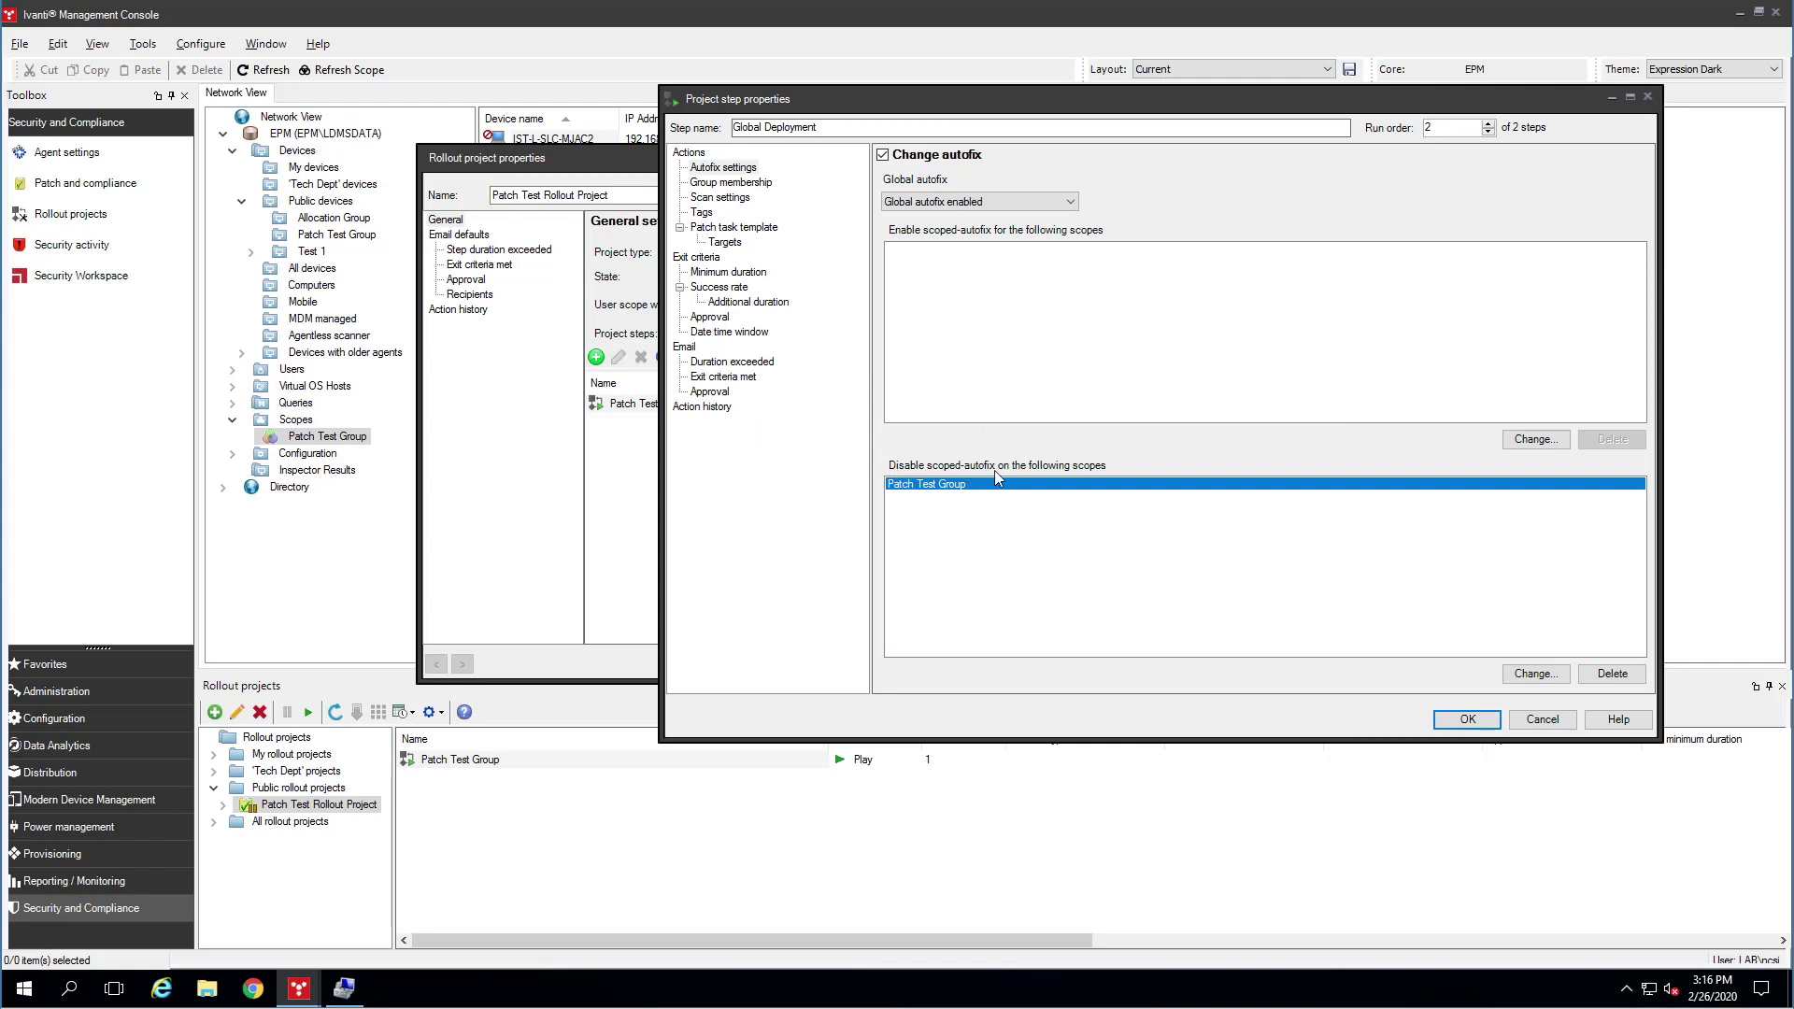
pyautogui.click(753, 183)
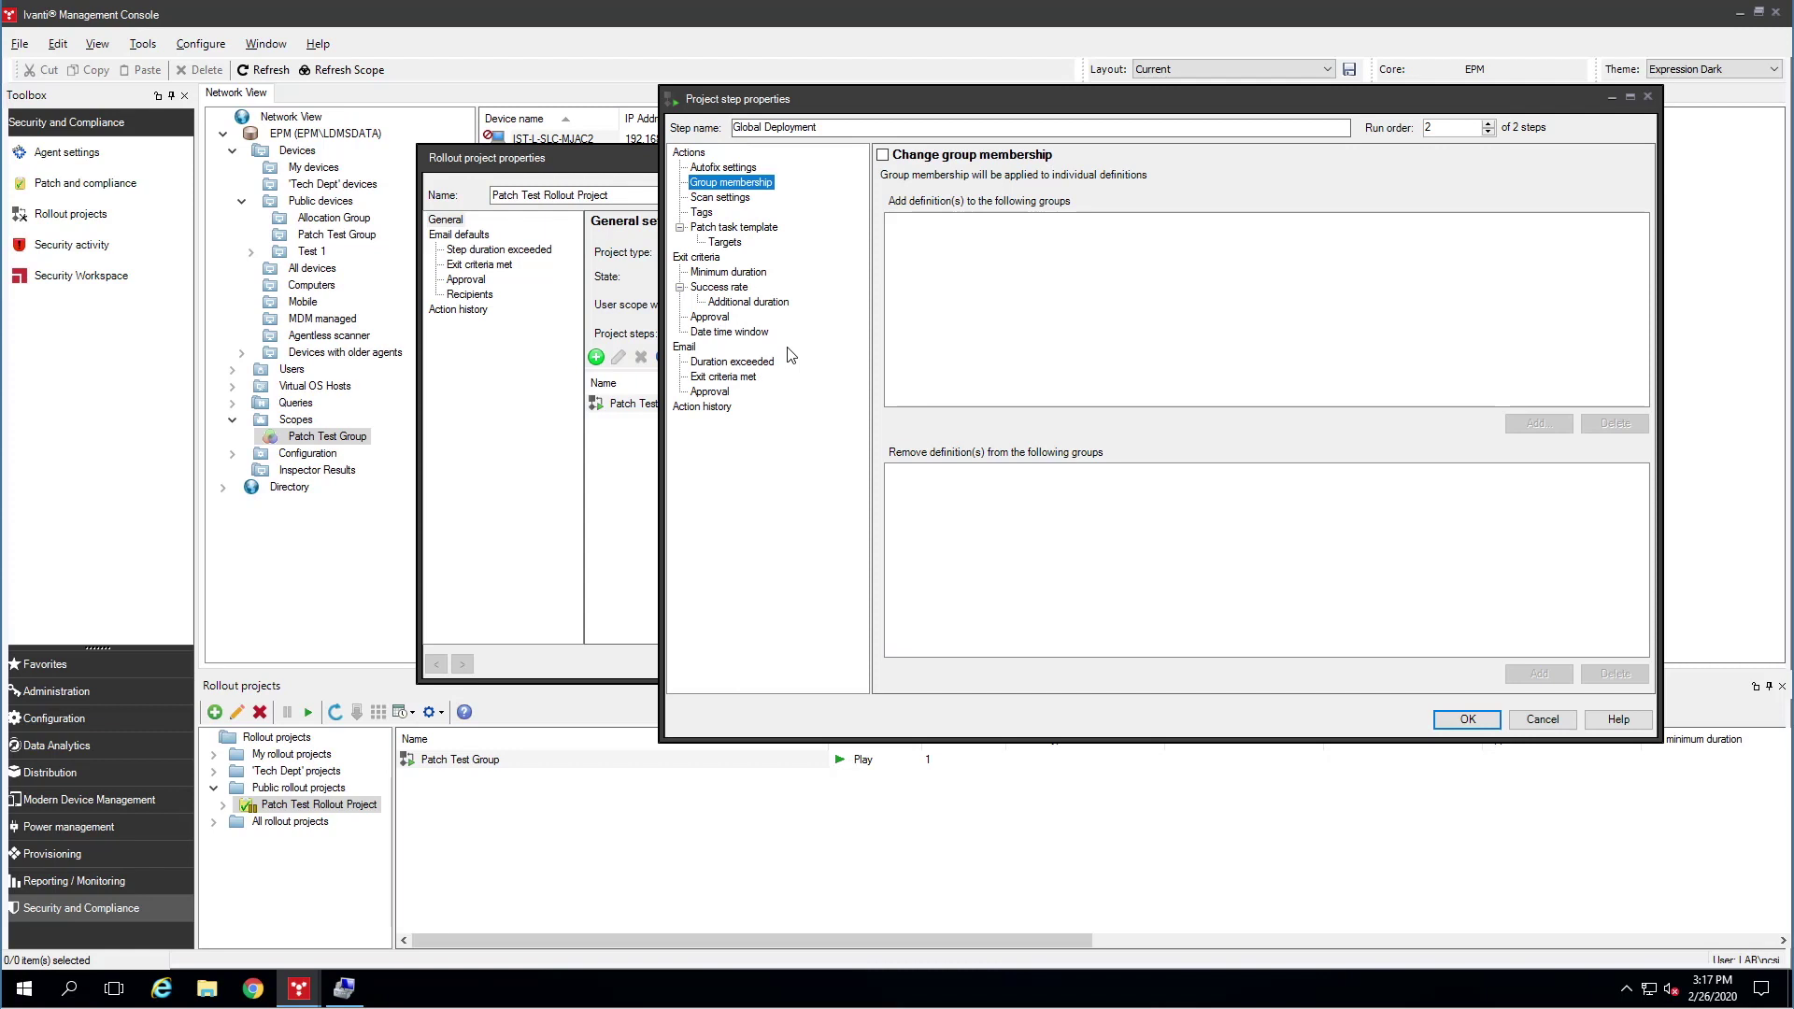
# - Check the step's Scan settings, leaving global scan status at No change
pyautogui.click(725, 201)
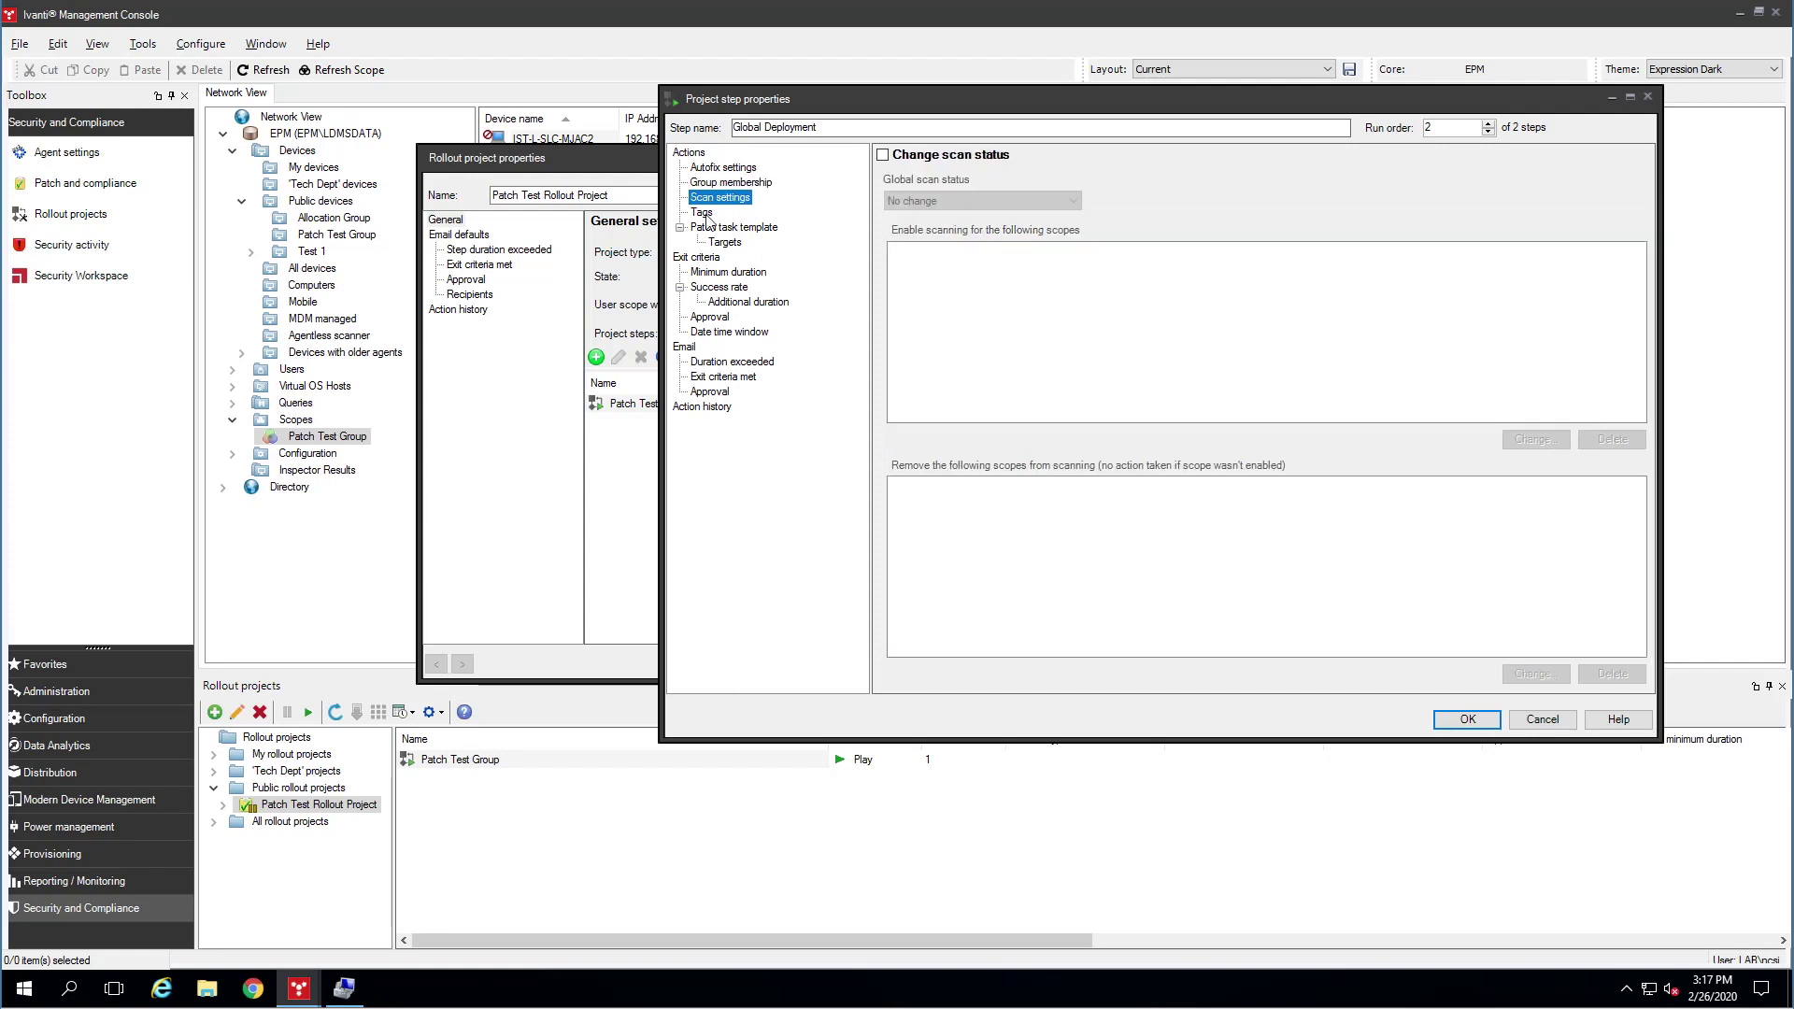
# - Add the 'Global Deployment' tag and remove the Patch Test Group tag from definitions
pyautogui.click(706, 212)
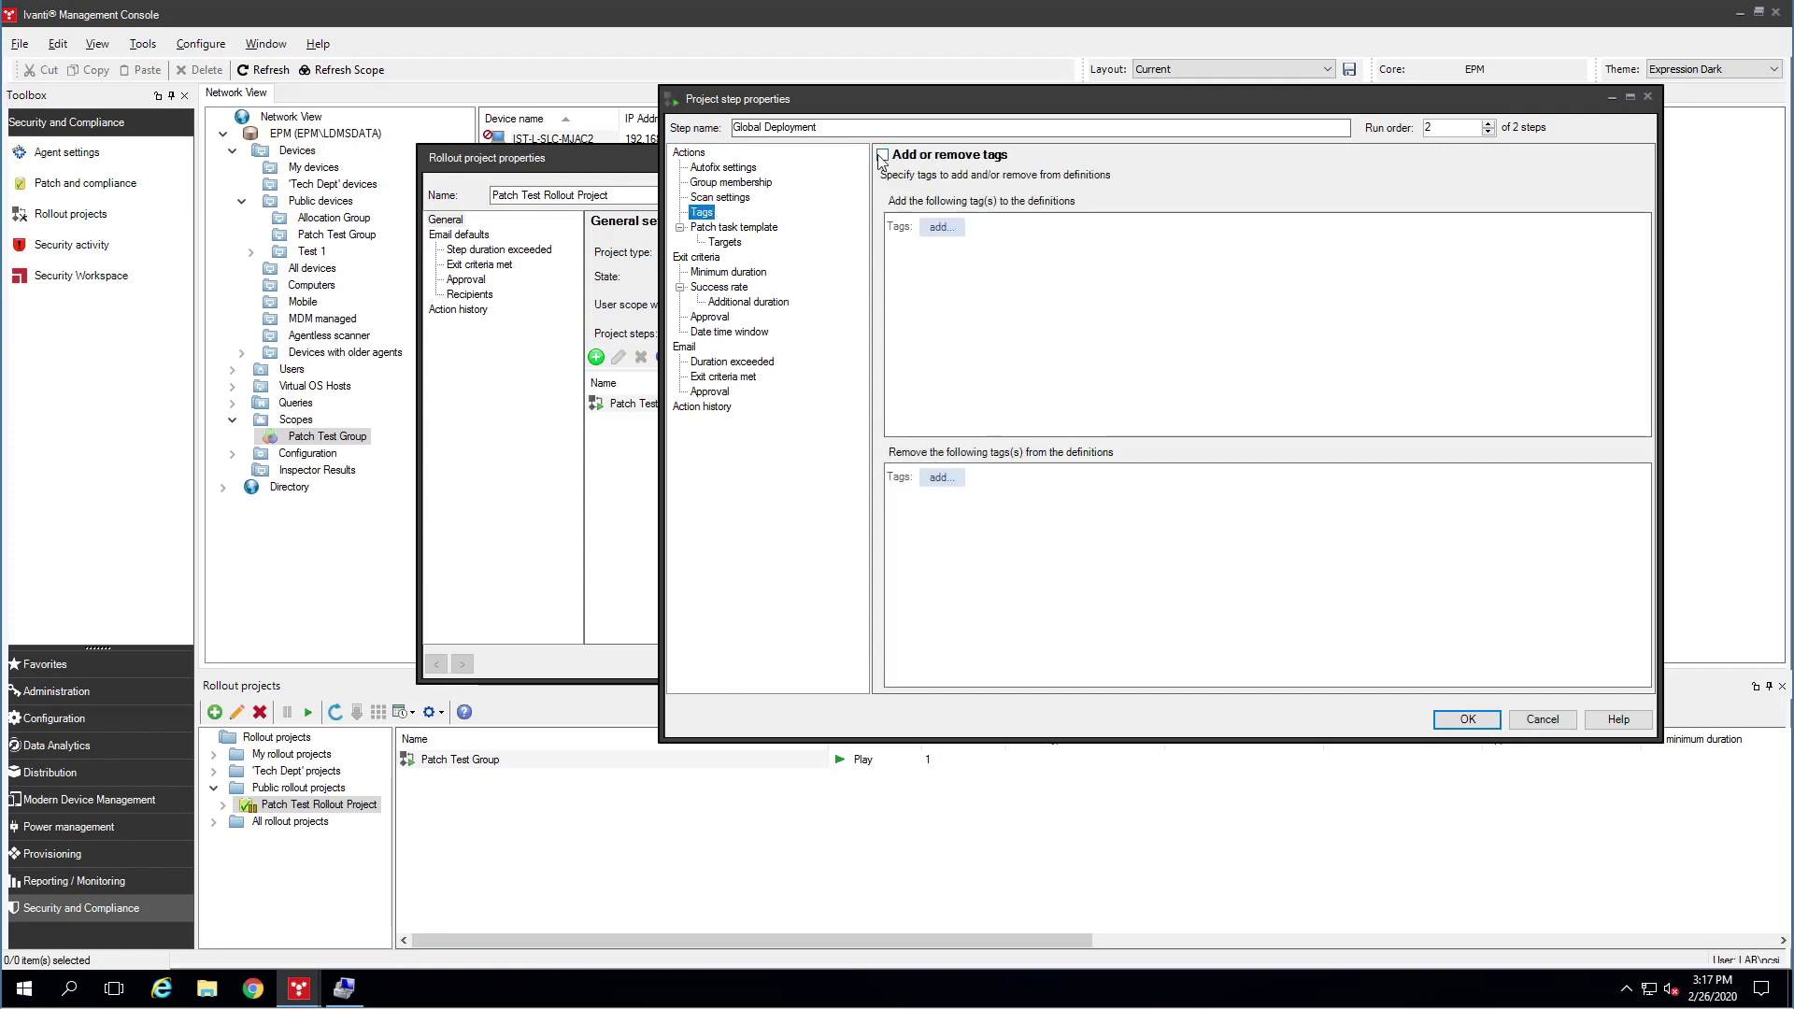
pyautogui.click(941, 227)
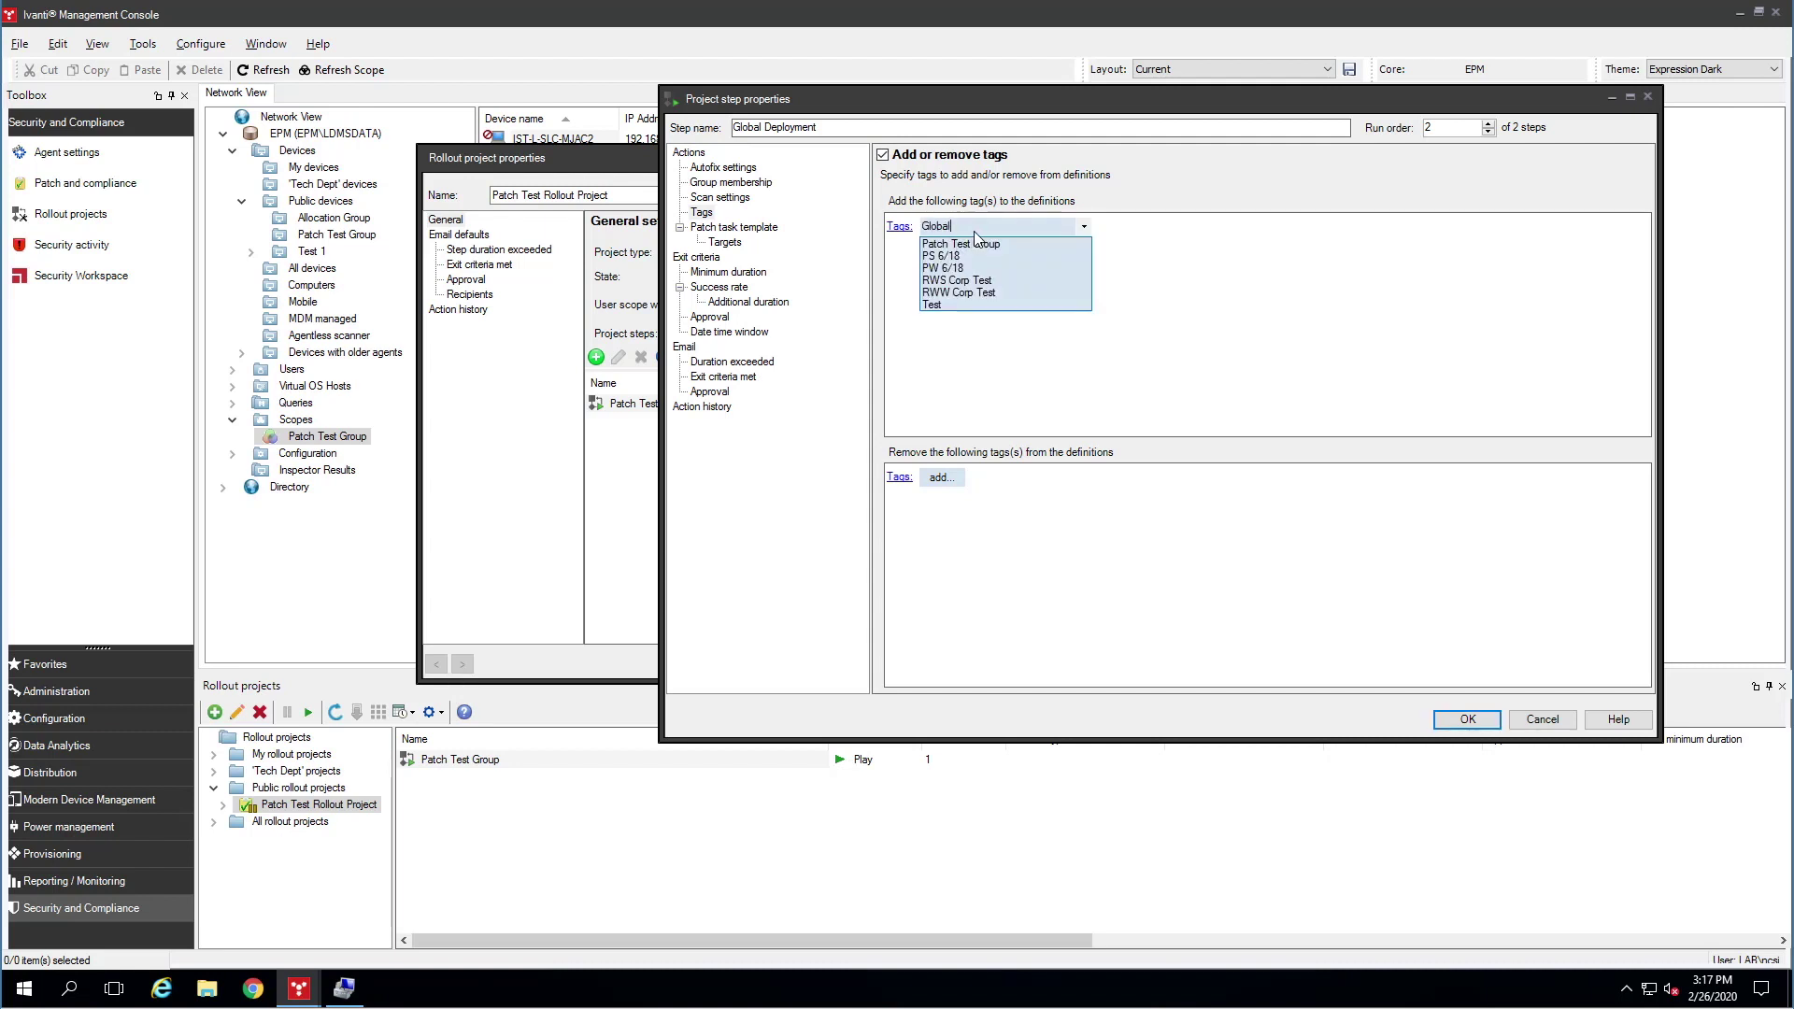
pyautogui.write('Global Deployementmen')
pyautogui.press('Return')
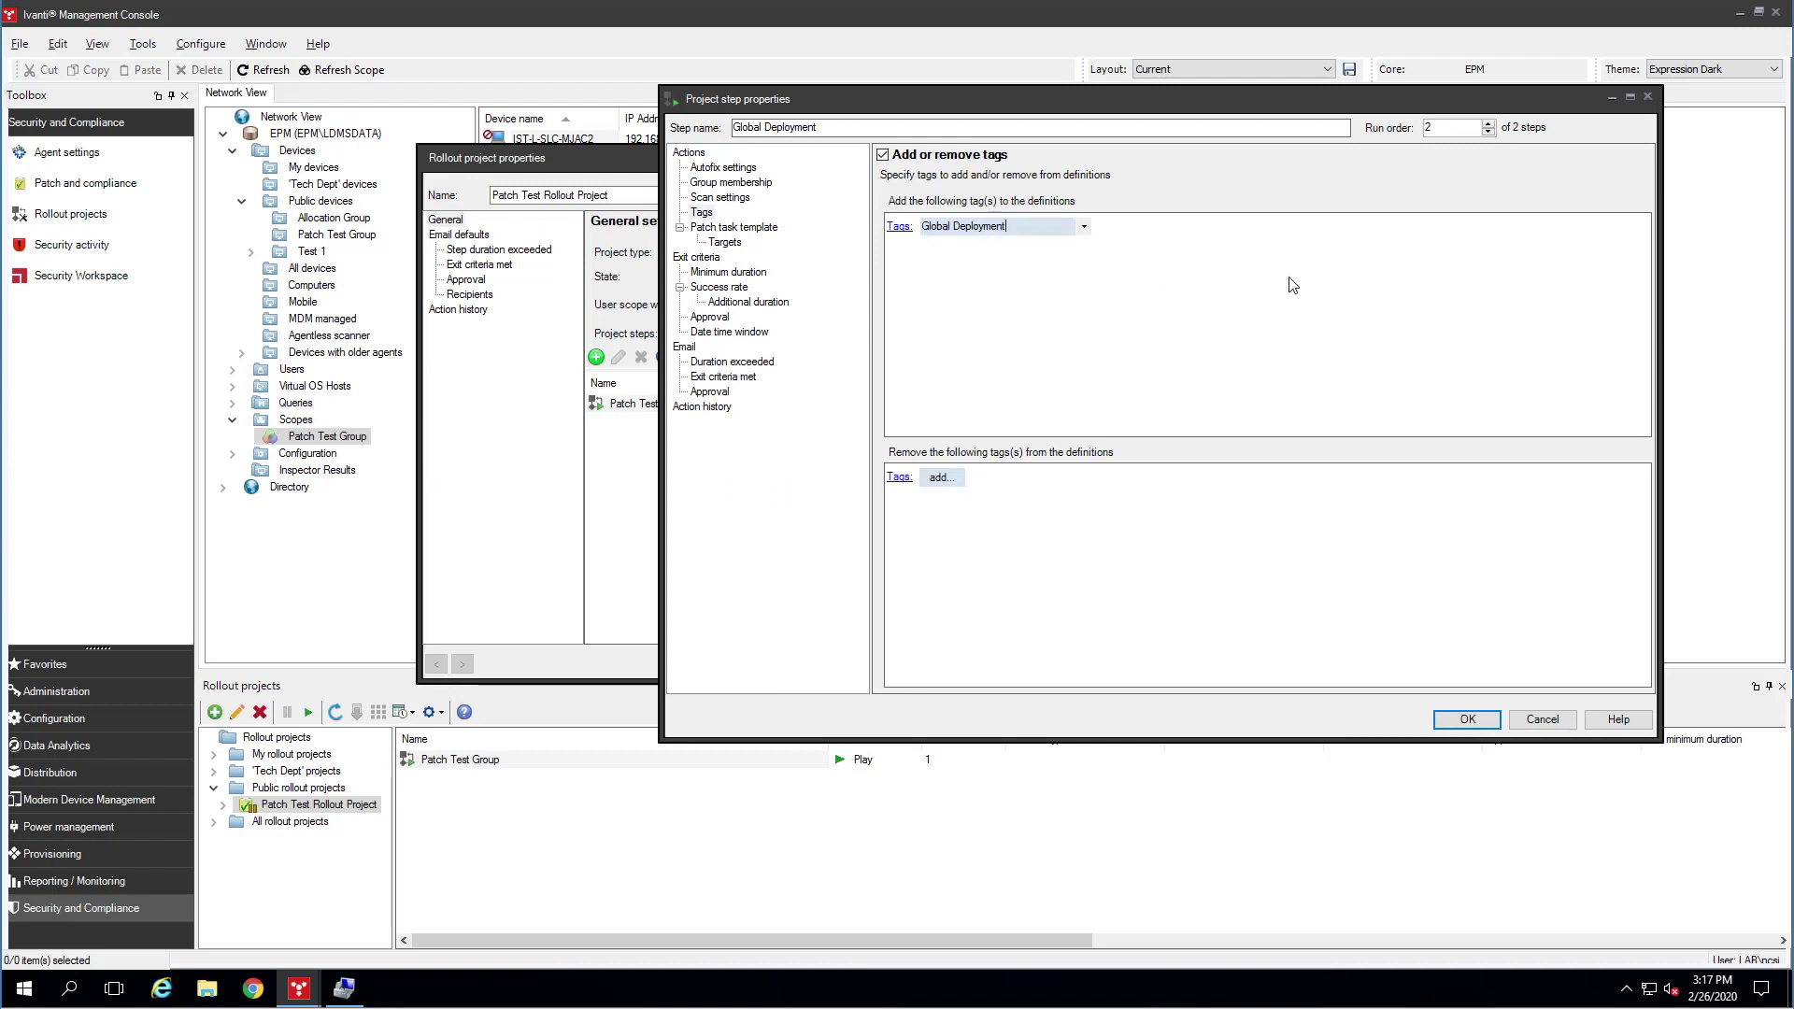
pyautogui.click(943, 480)
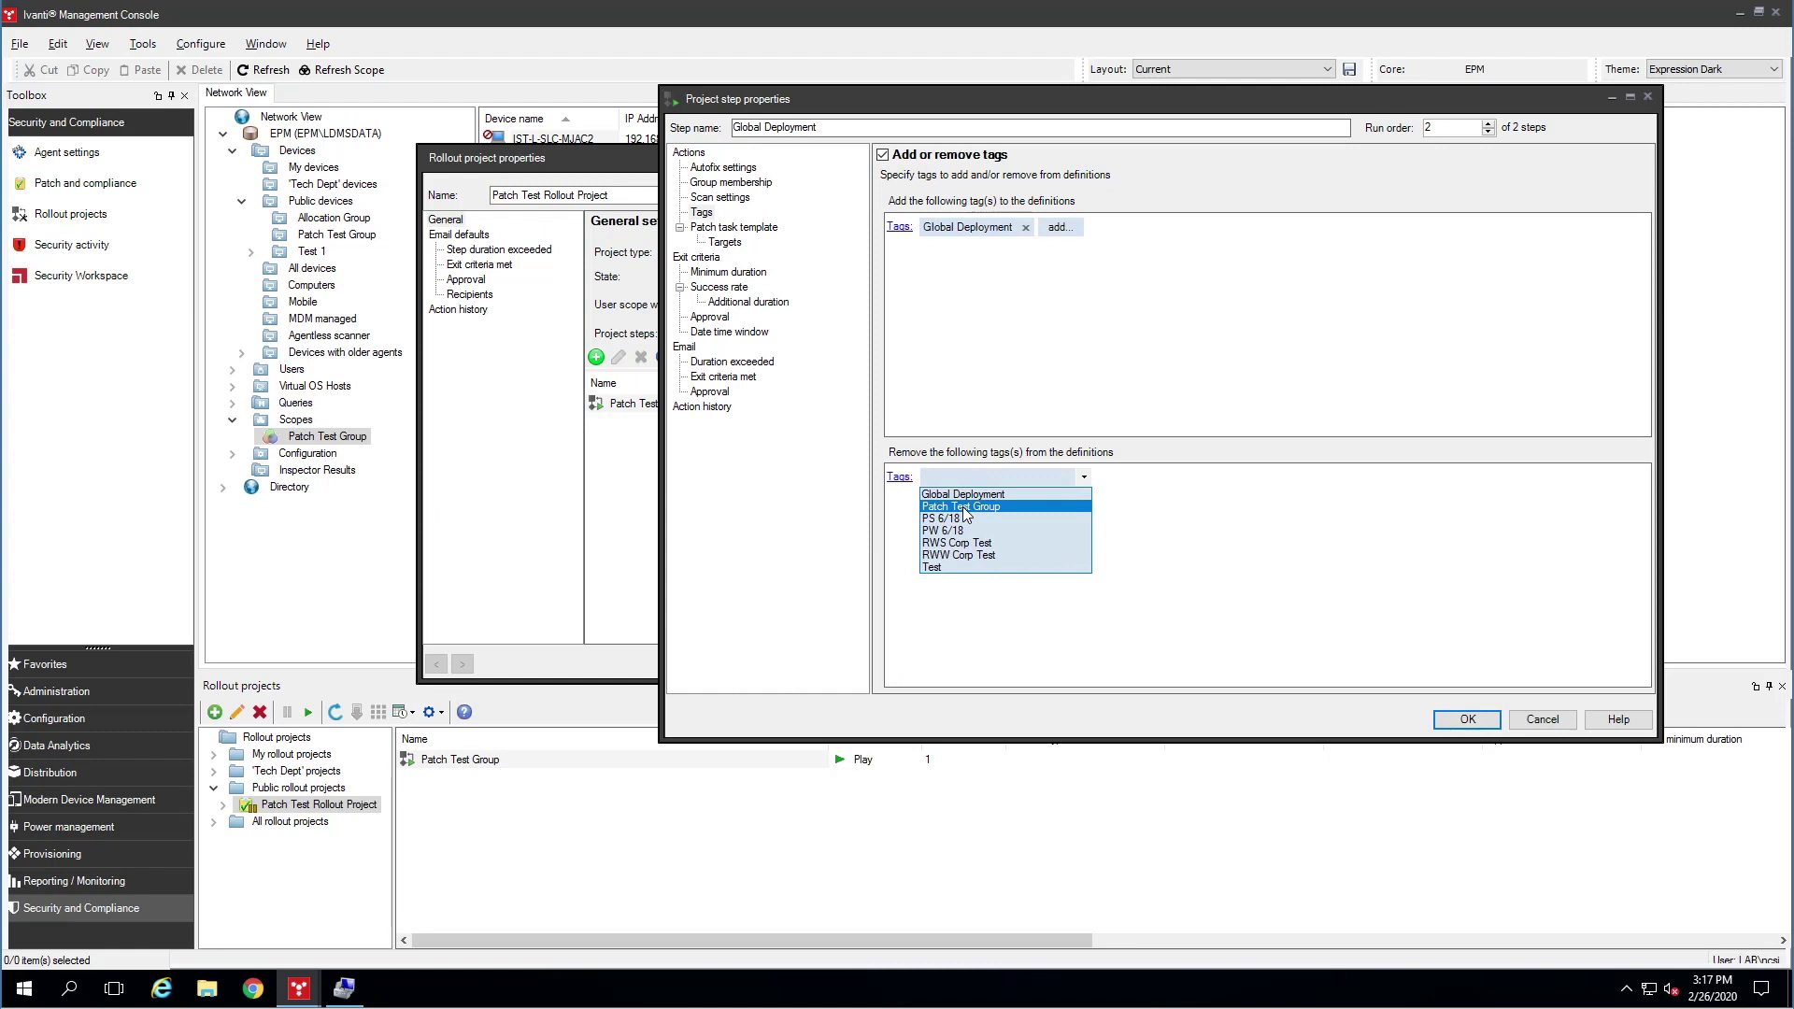
pyautogui.click(964, 507)
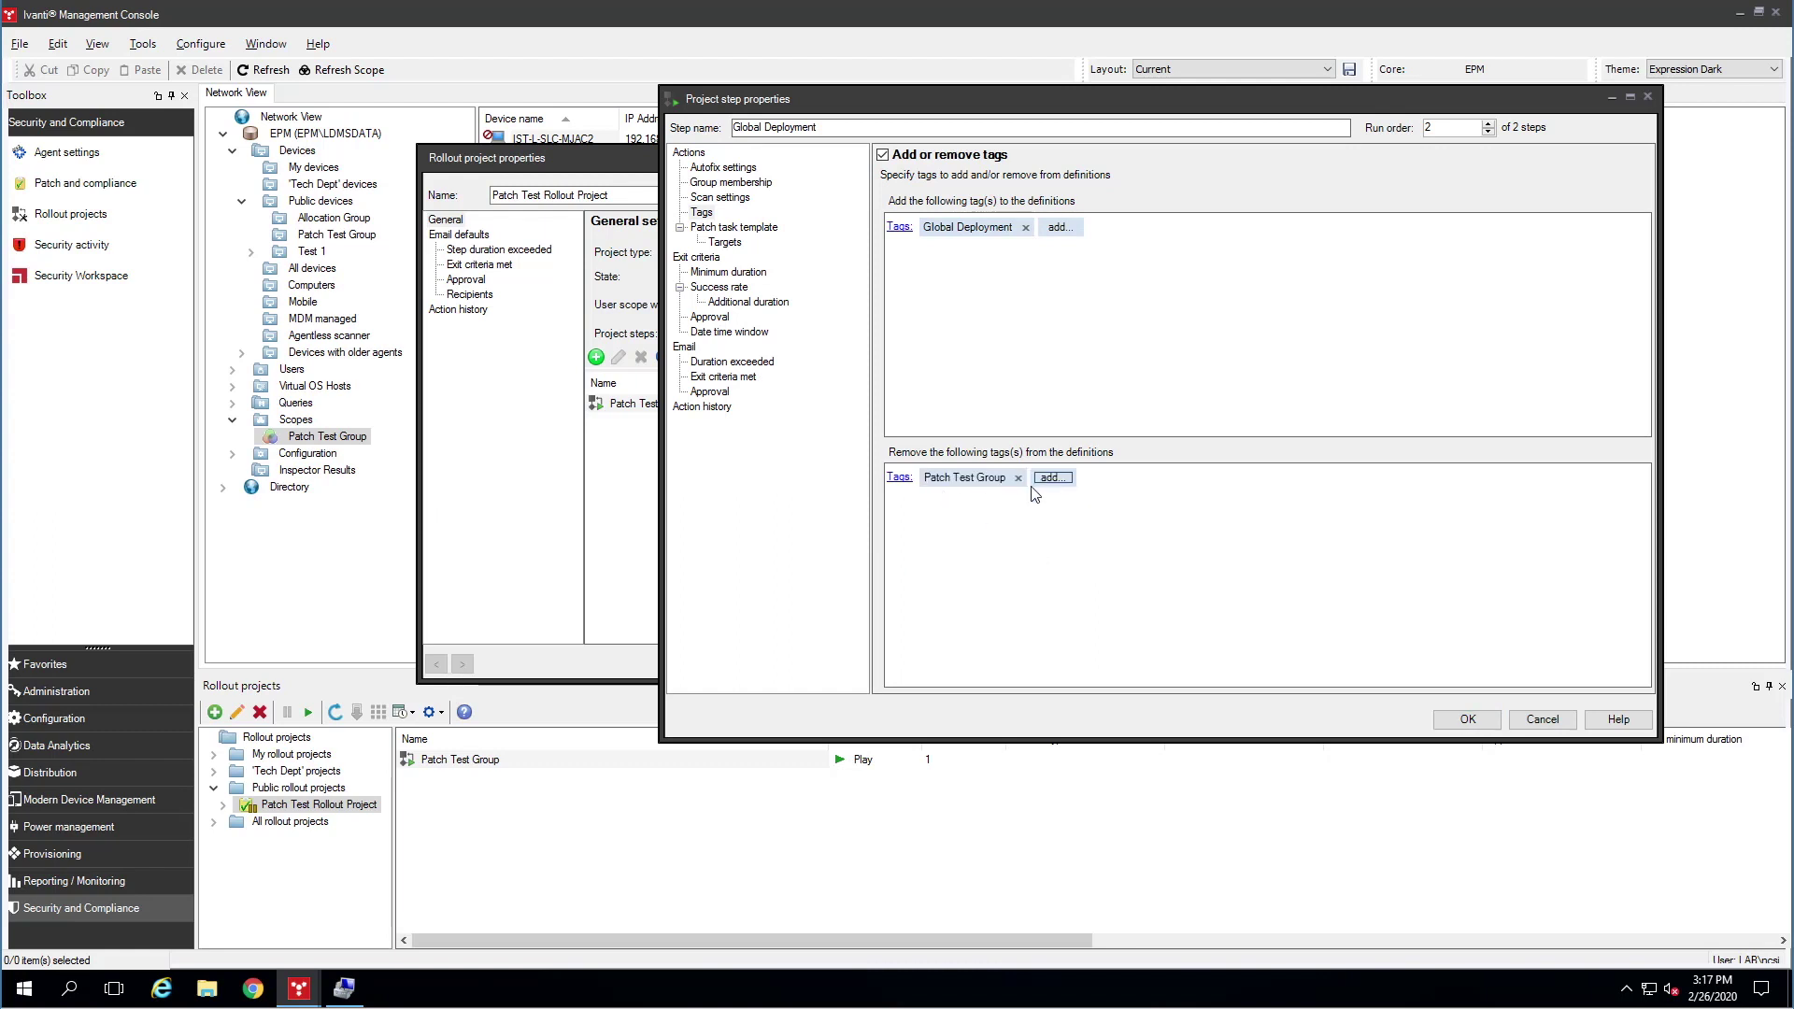
pyautogui.click(699, 257)
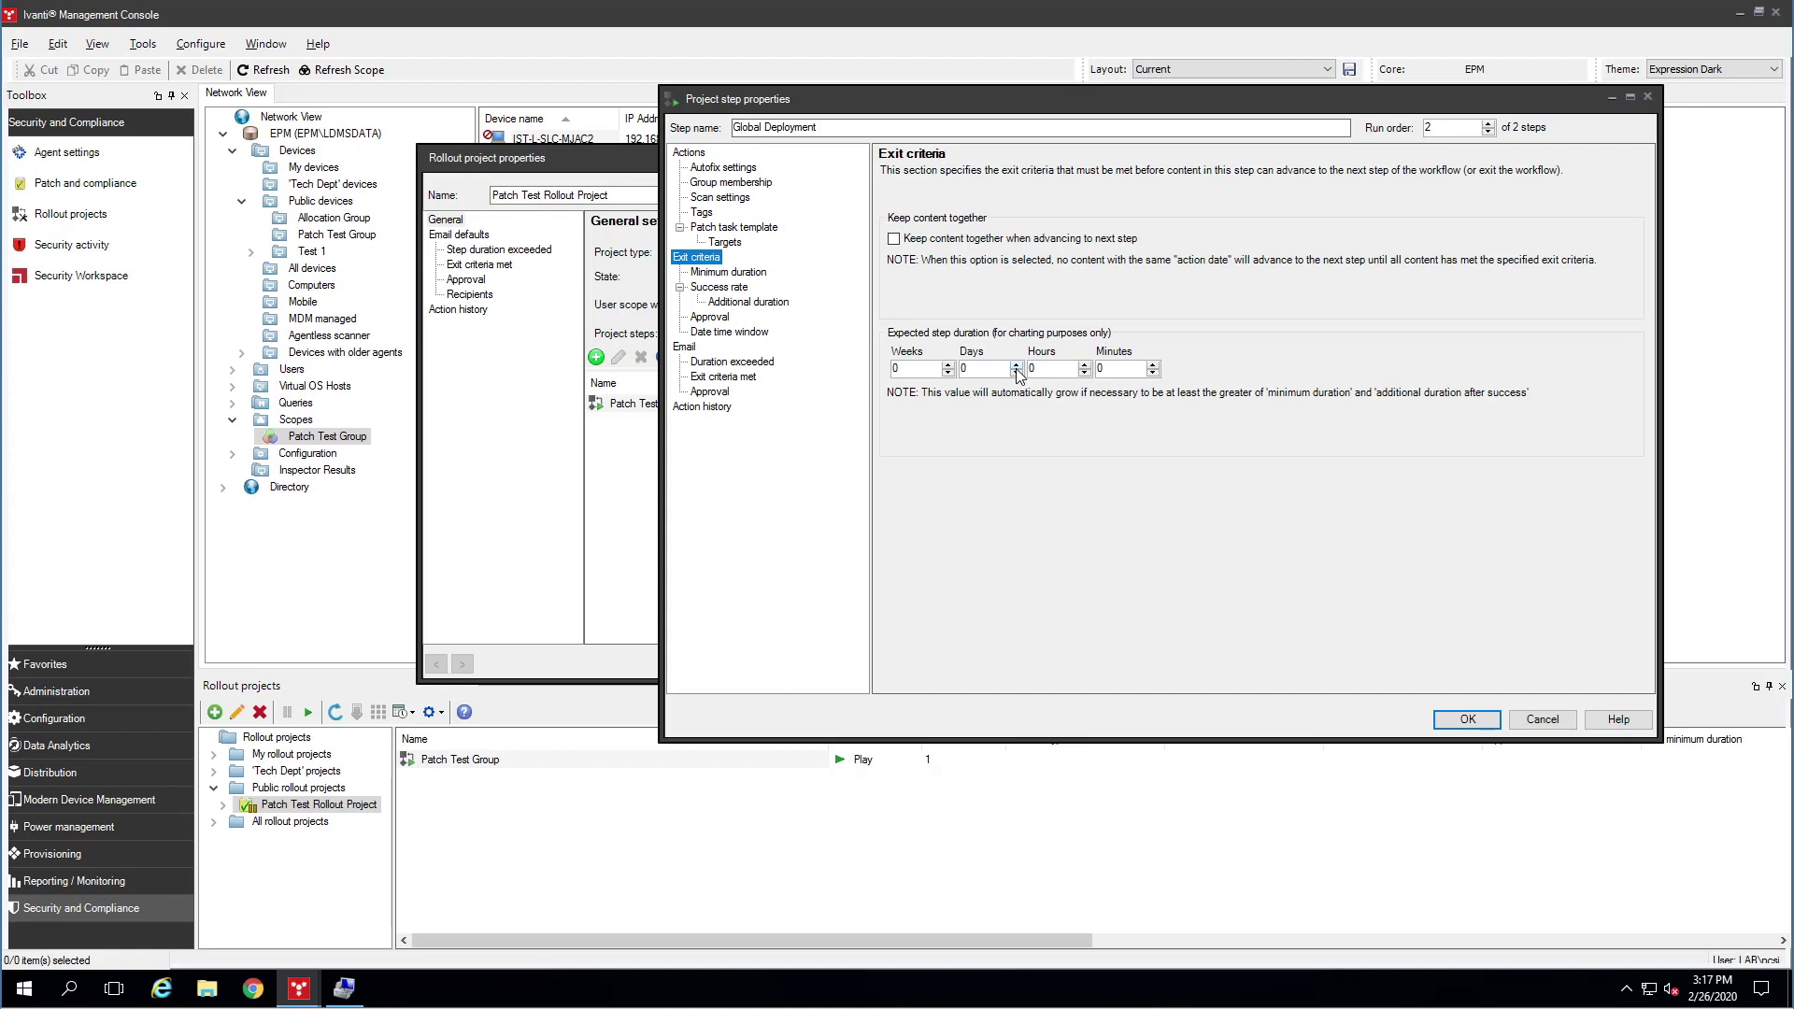
# - Raise expected step duration to 1 day and require a minimum success rate
pyautogui.click(1017, 367)
pyautogui.click(727, 274)
pyautogui.click(729, 287)
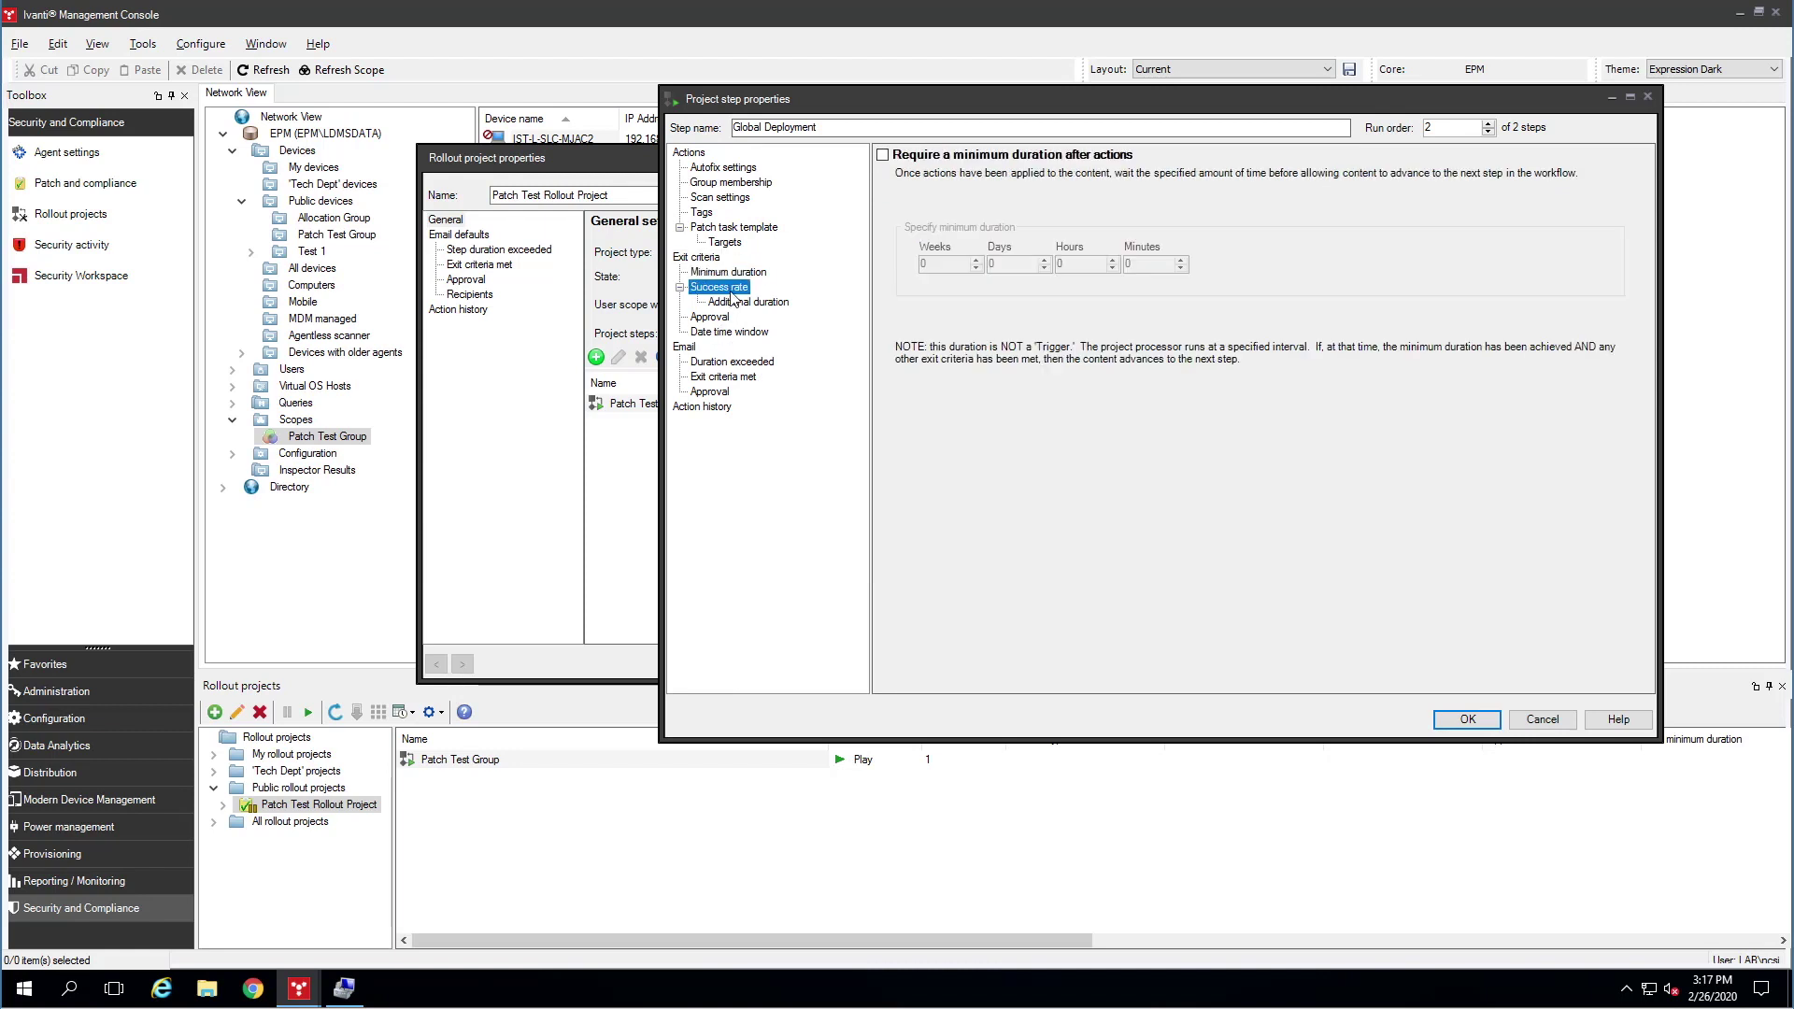
pyautogui.click(883, 156)
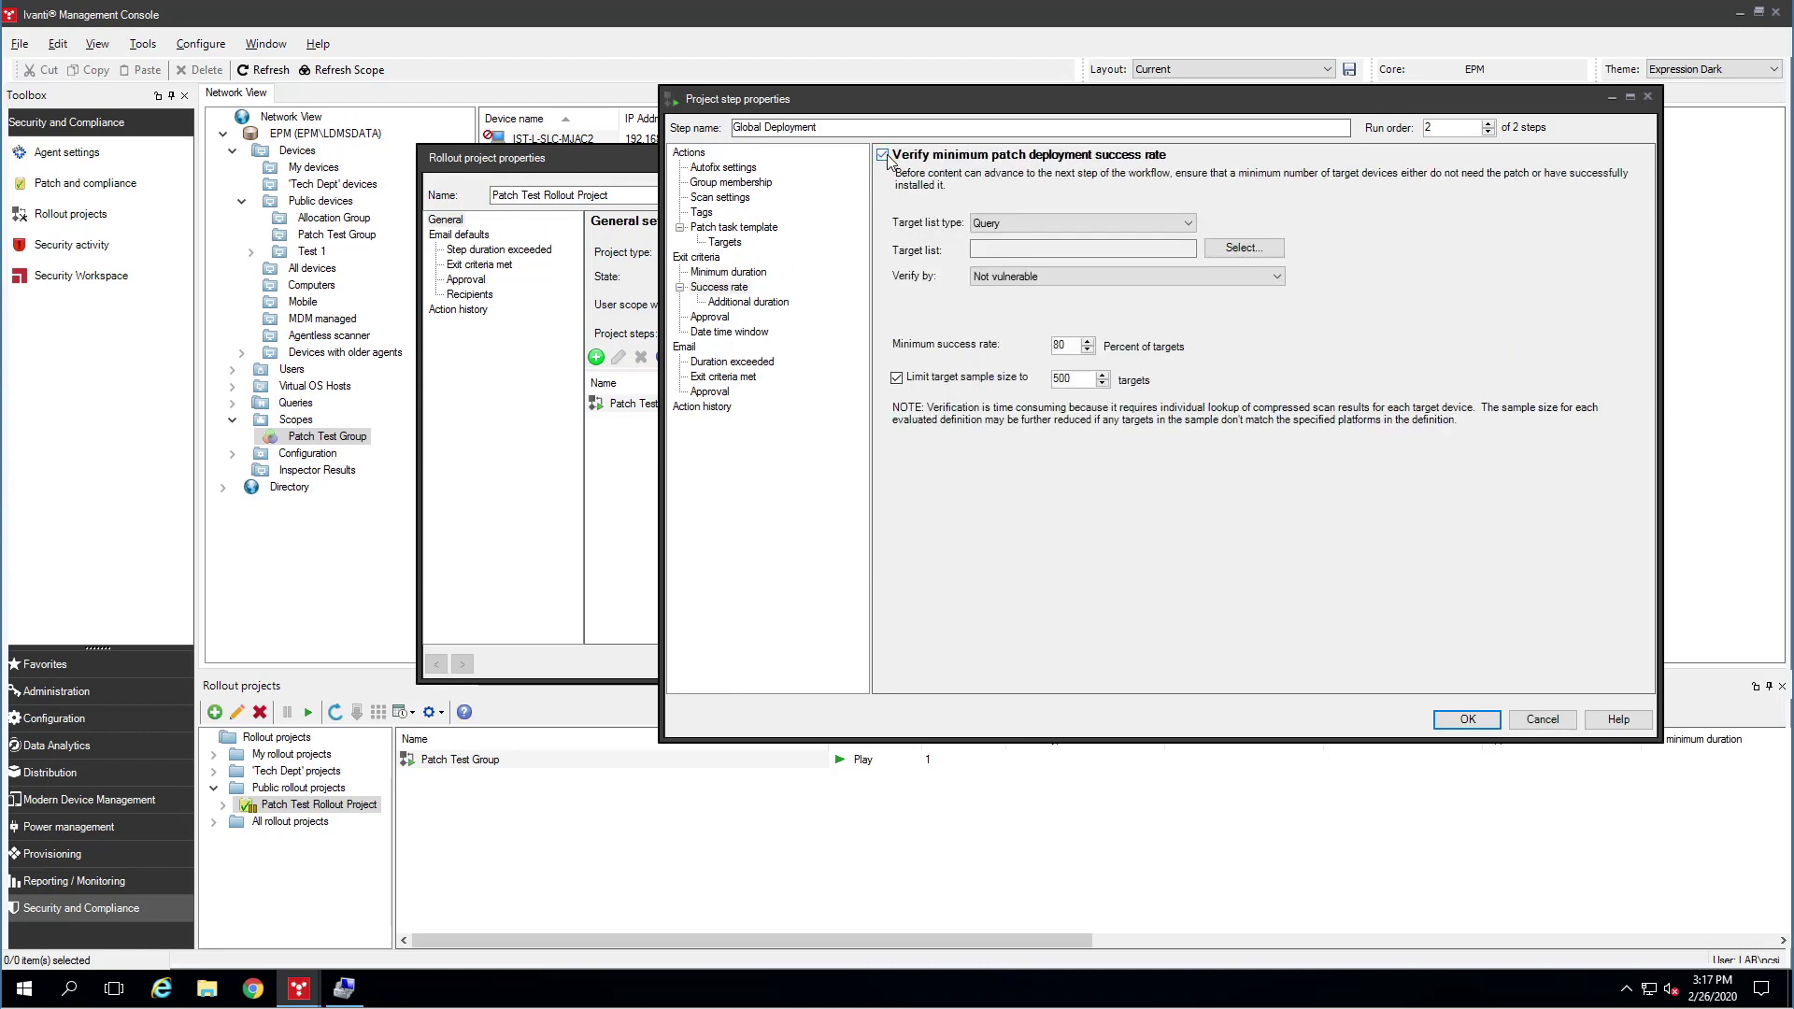
# - Set target list type to Query but cancel the query picker without selecting one
pyautogui.click(1012, 223)
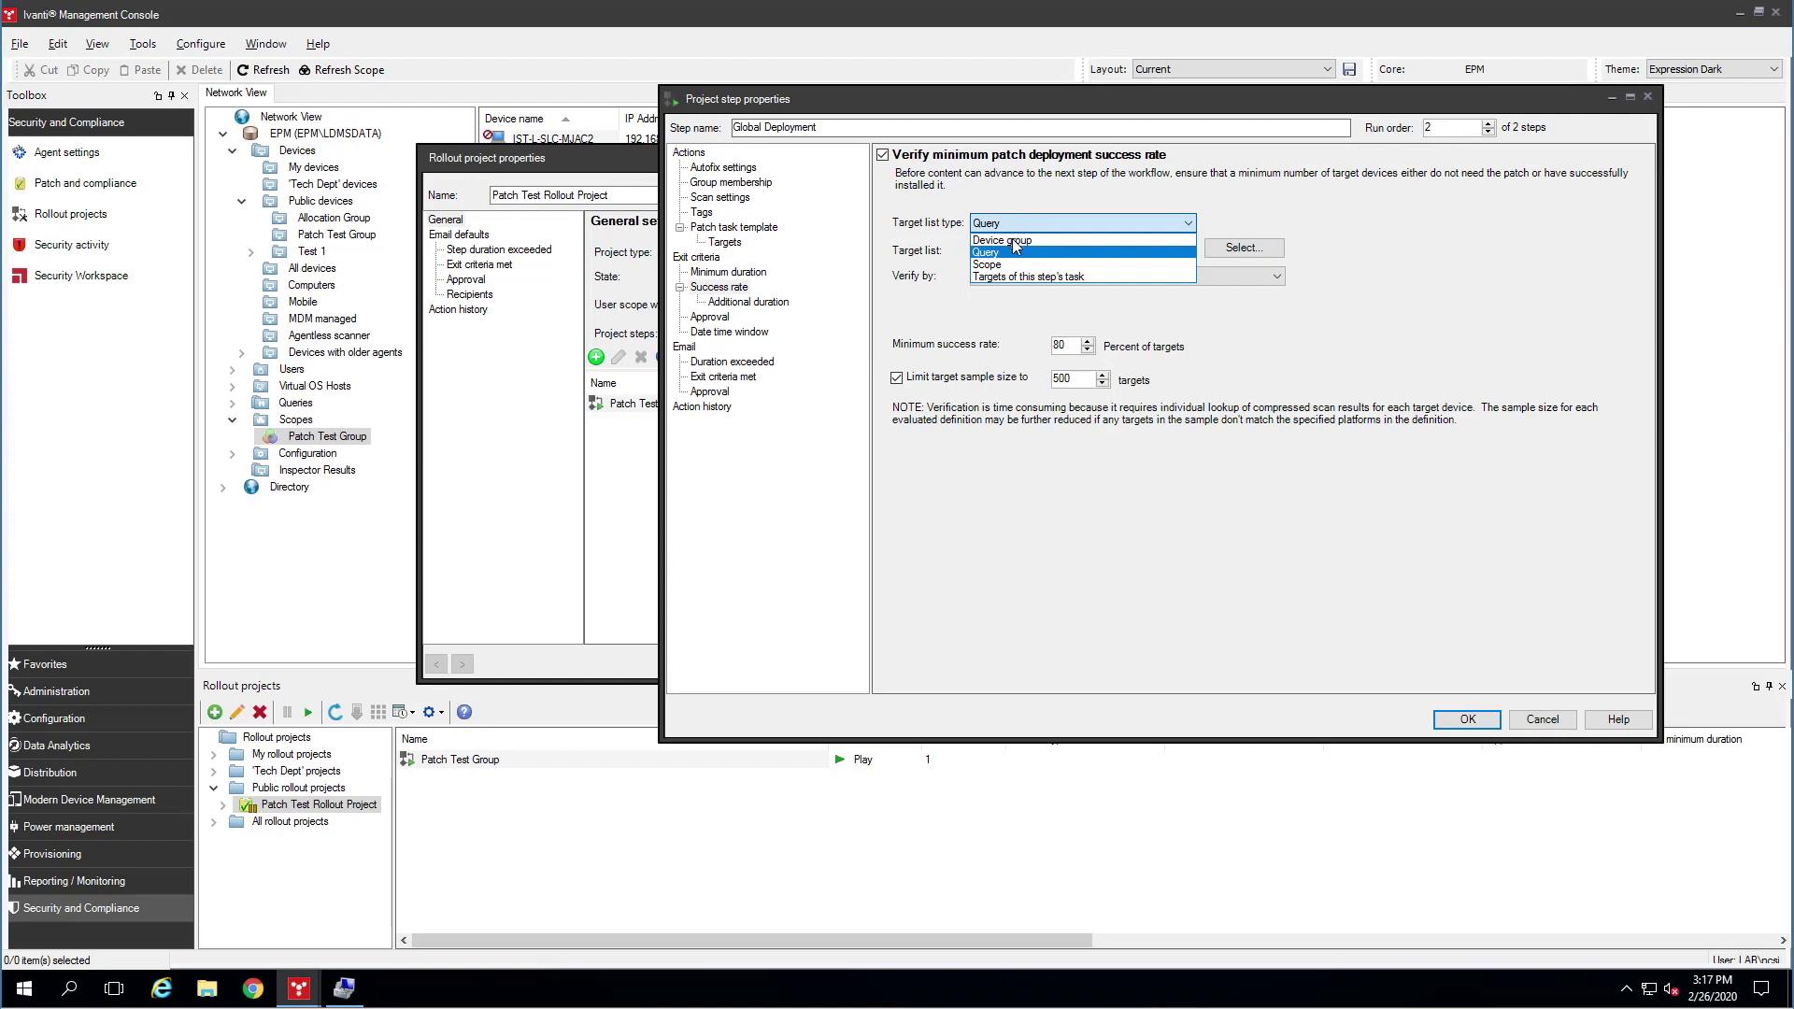
pyautogui.click(1012, 253)
pyautogui.click(1244, 248)
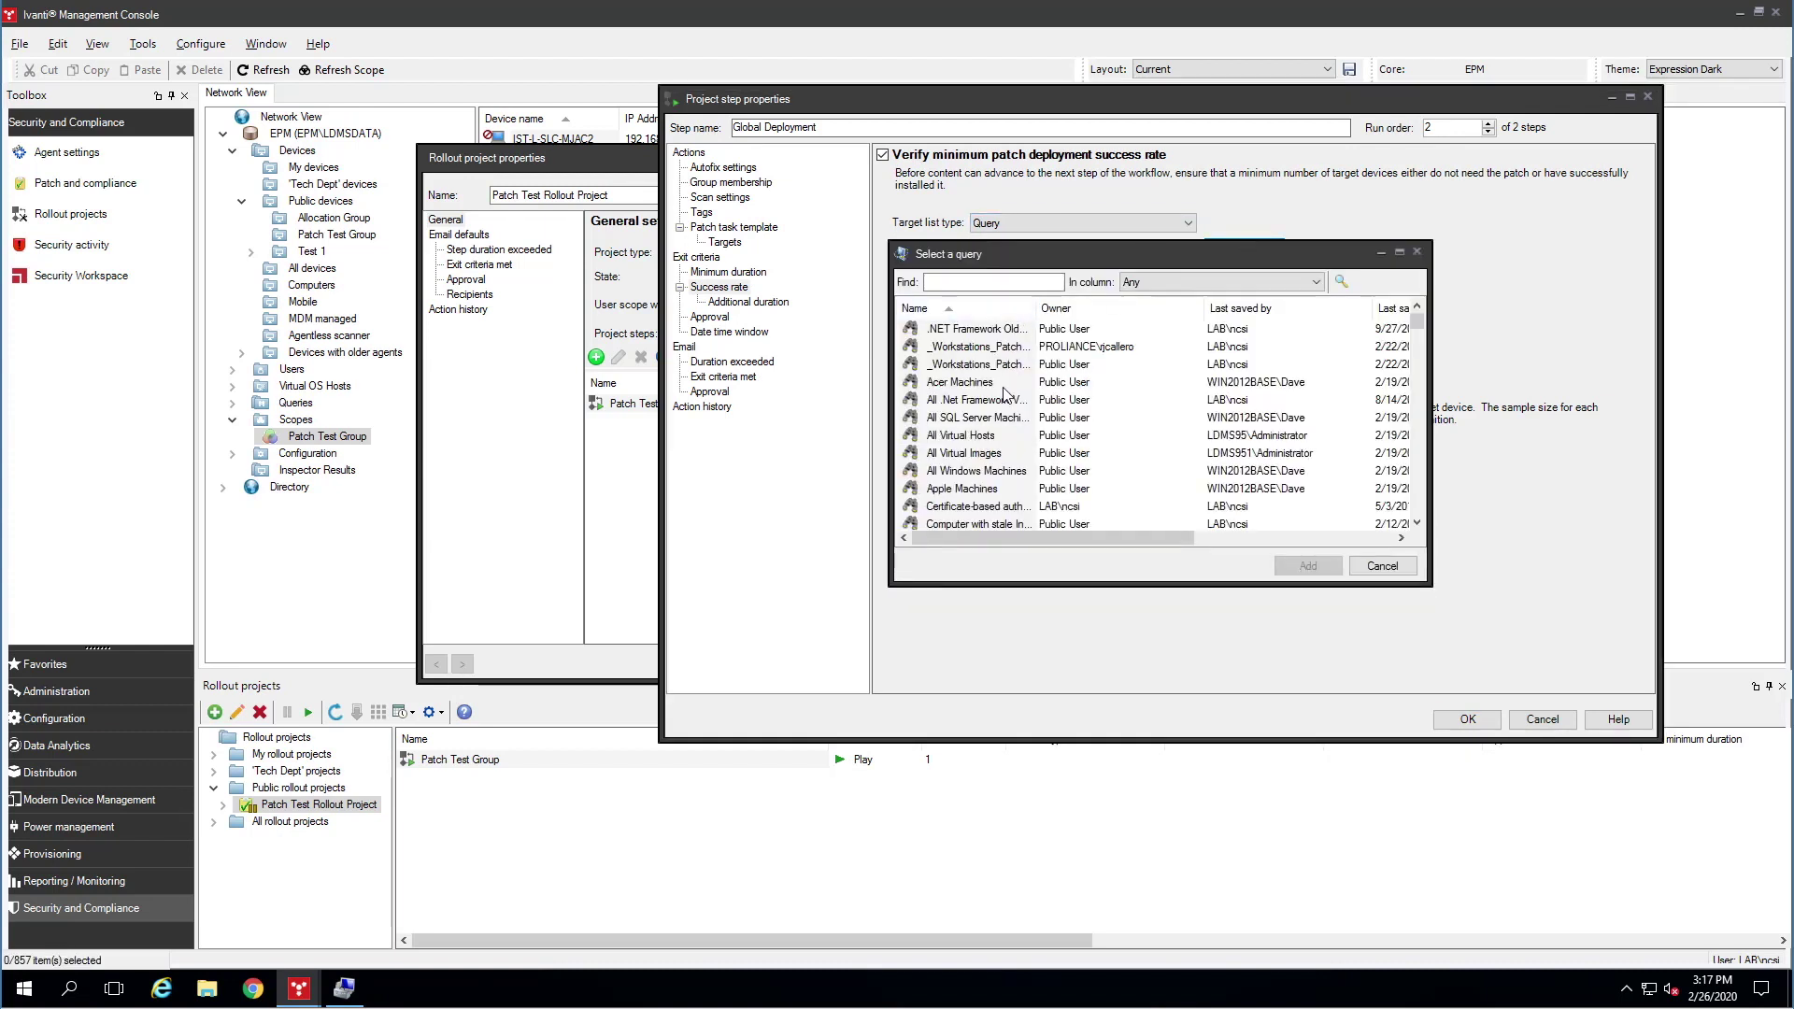
pyautogui.scroll(-5, 1011, 467)
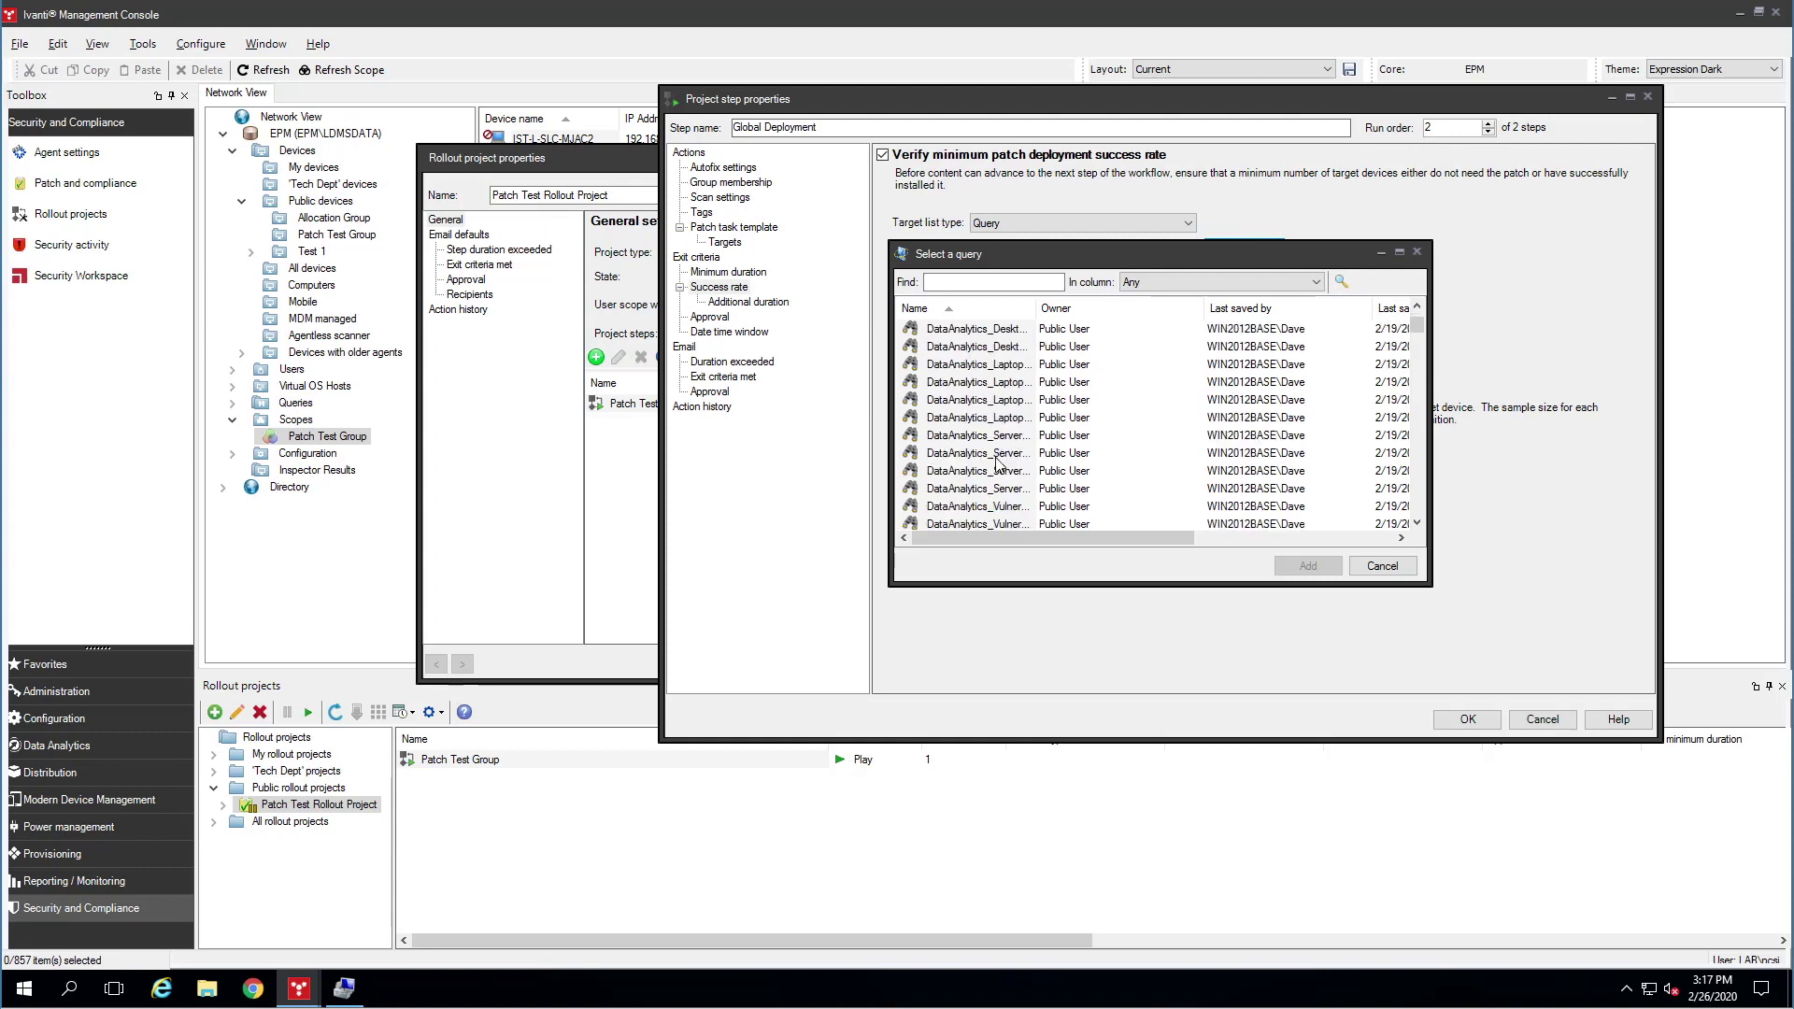
pyautogui.scroll(5, 1045, 431)
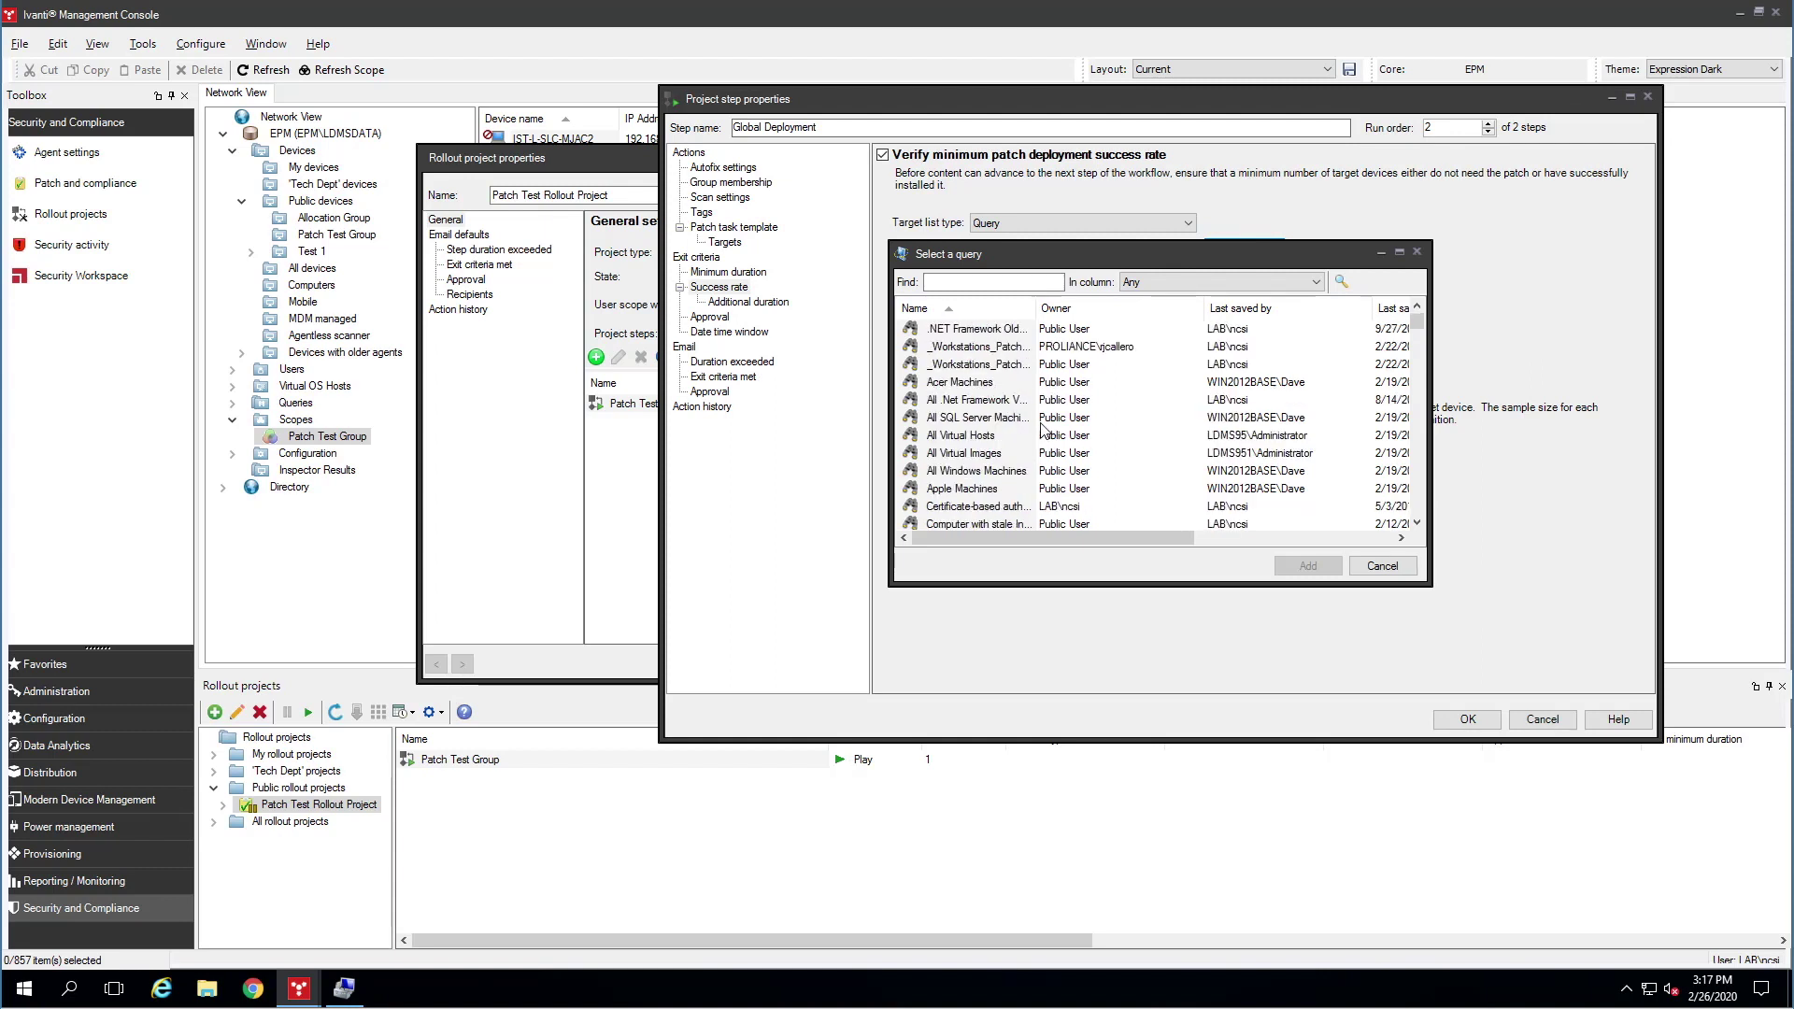
pyautogui.click(984, 473)
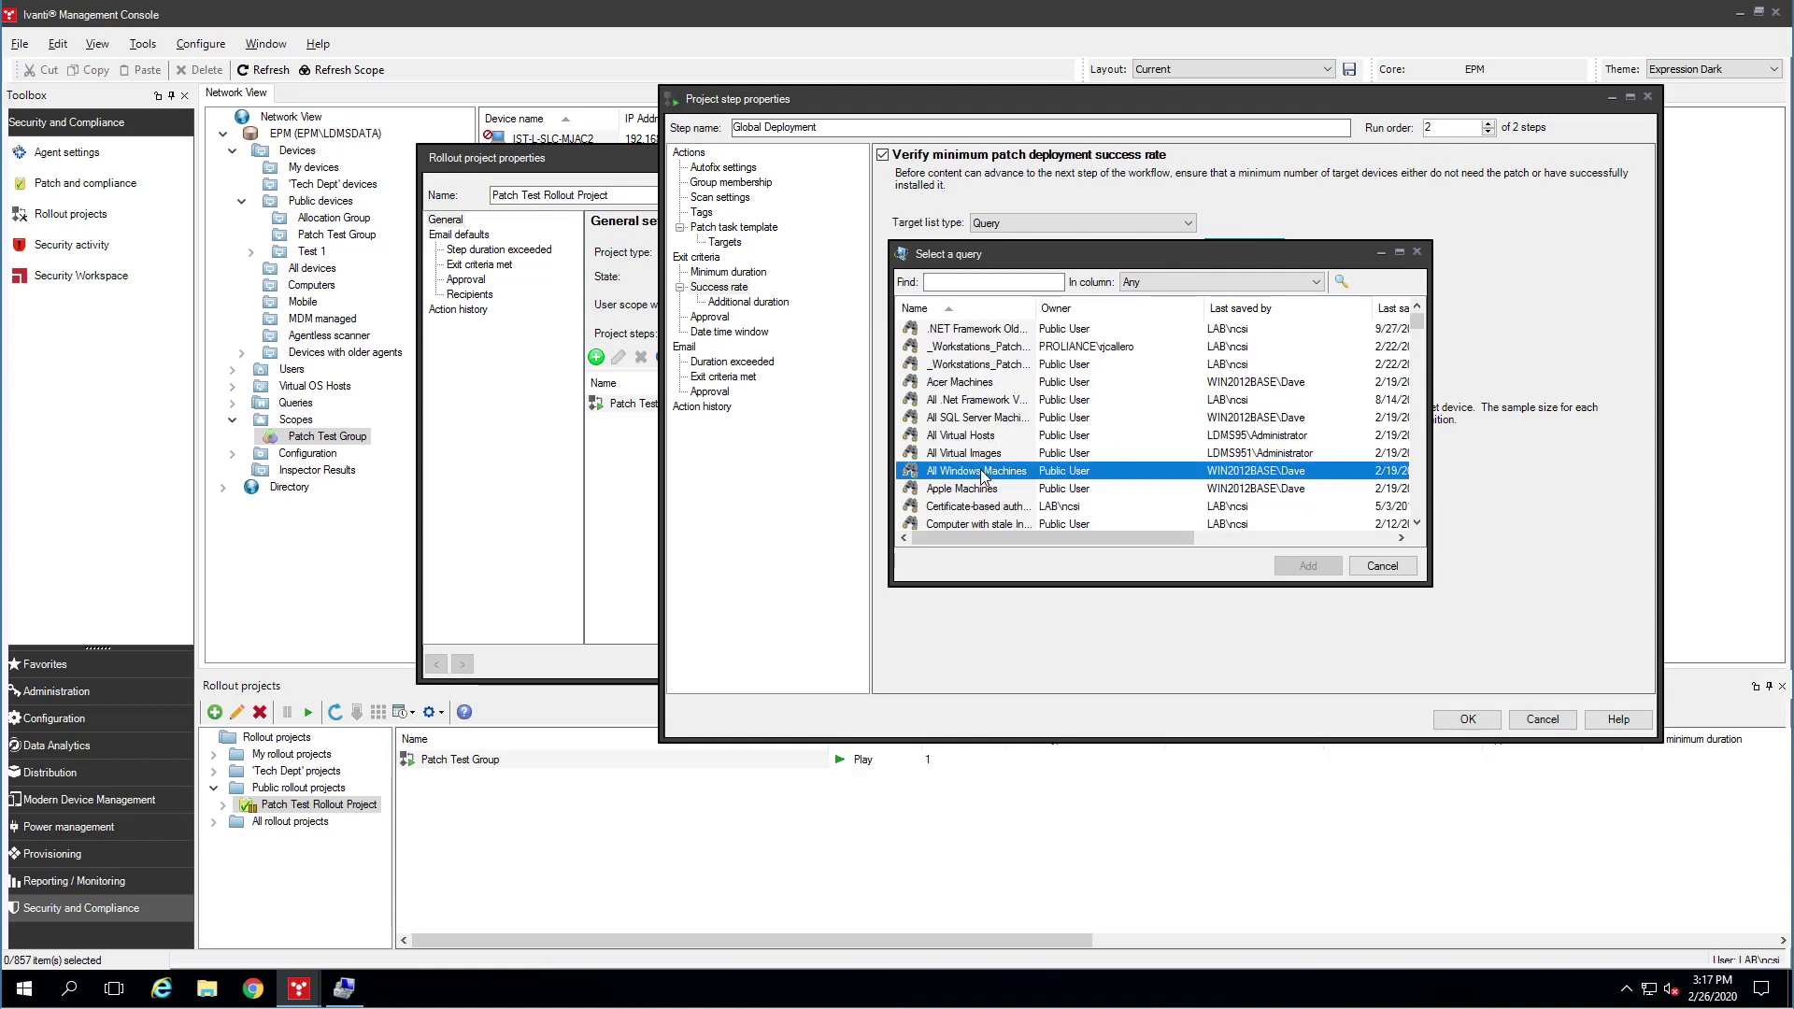
pyautogui.click(1382, 566)
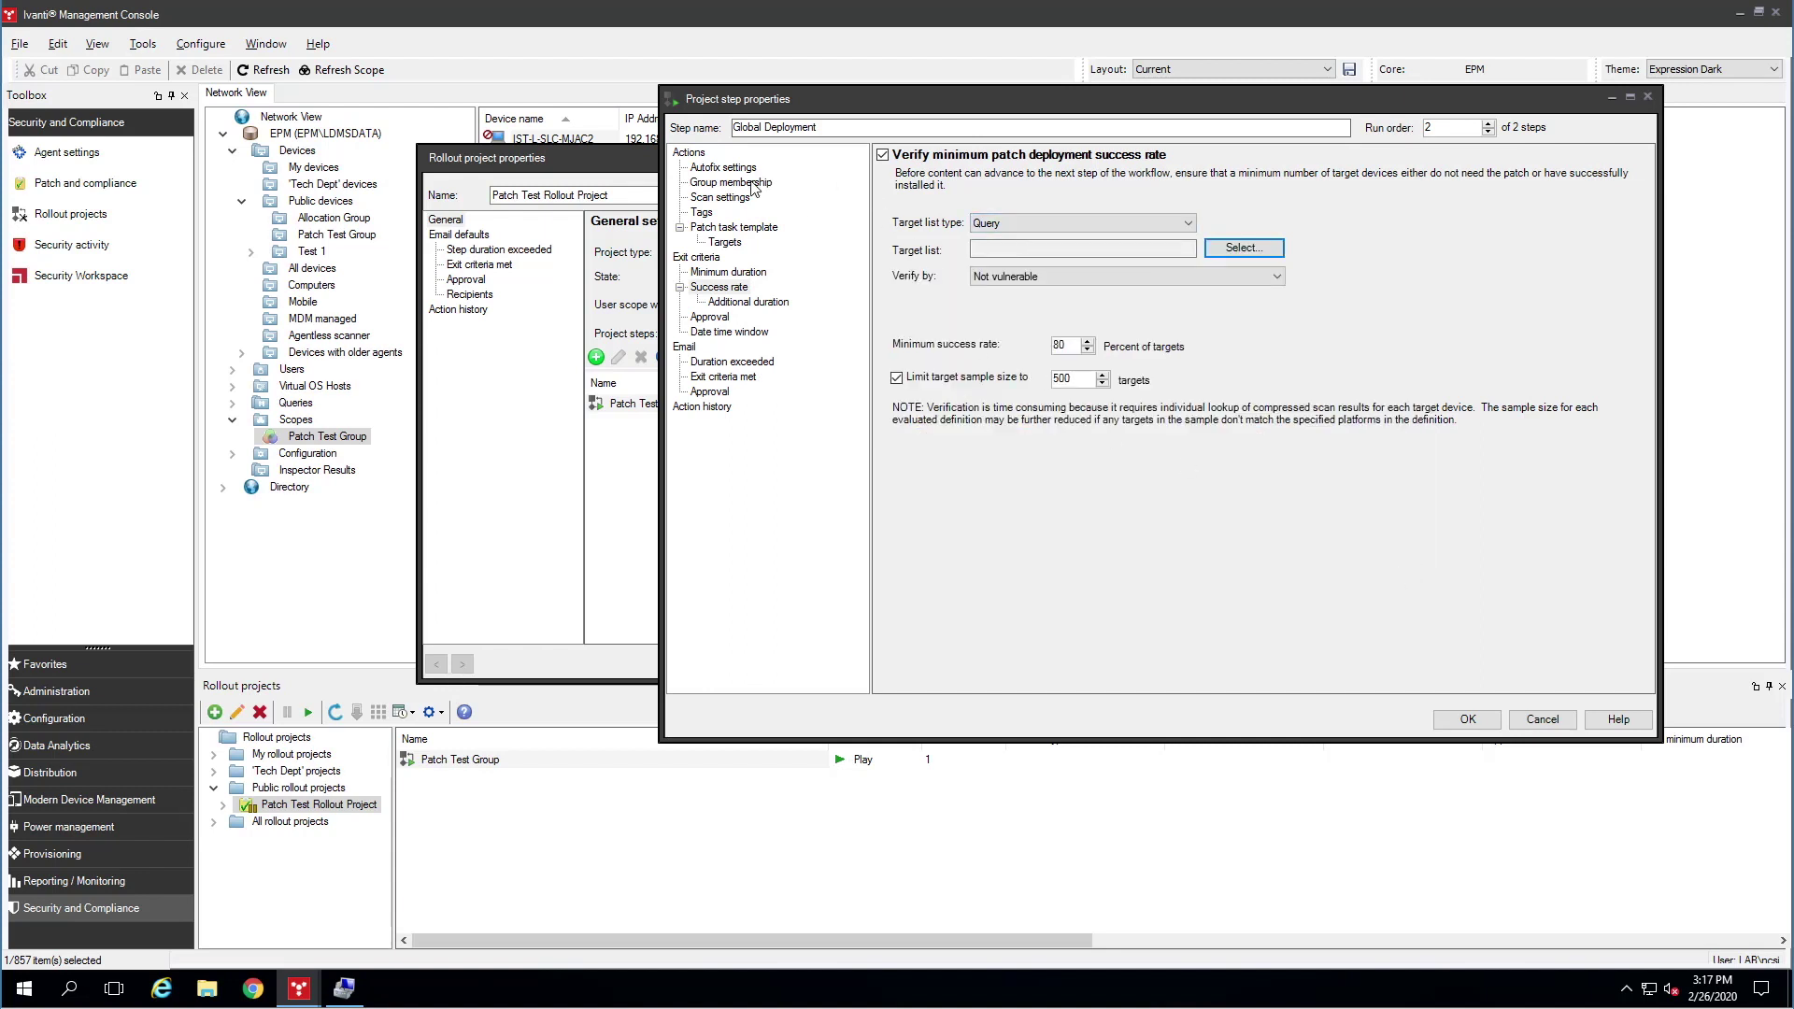
pyautogui.click(721, 170)
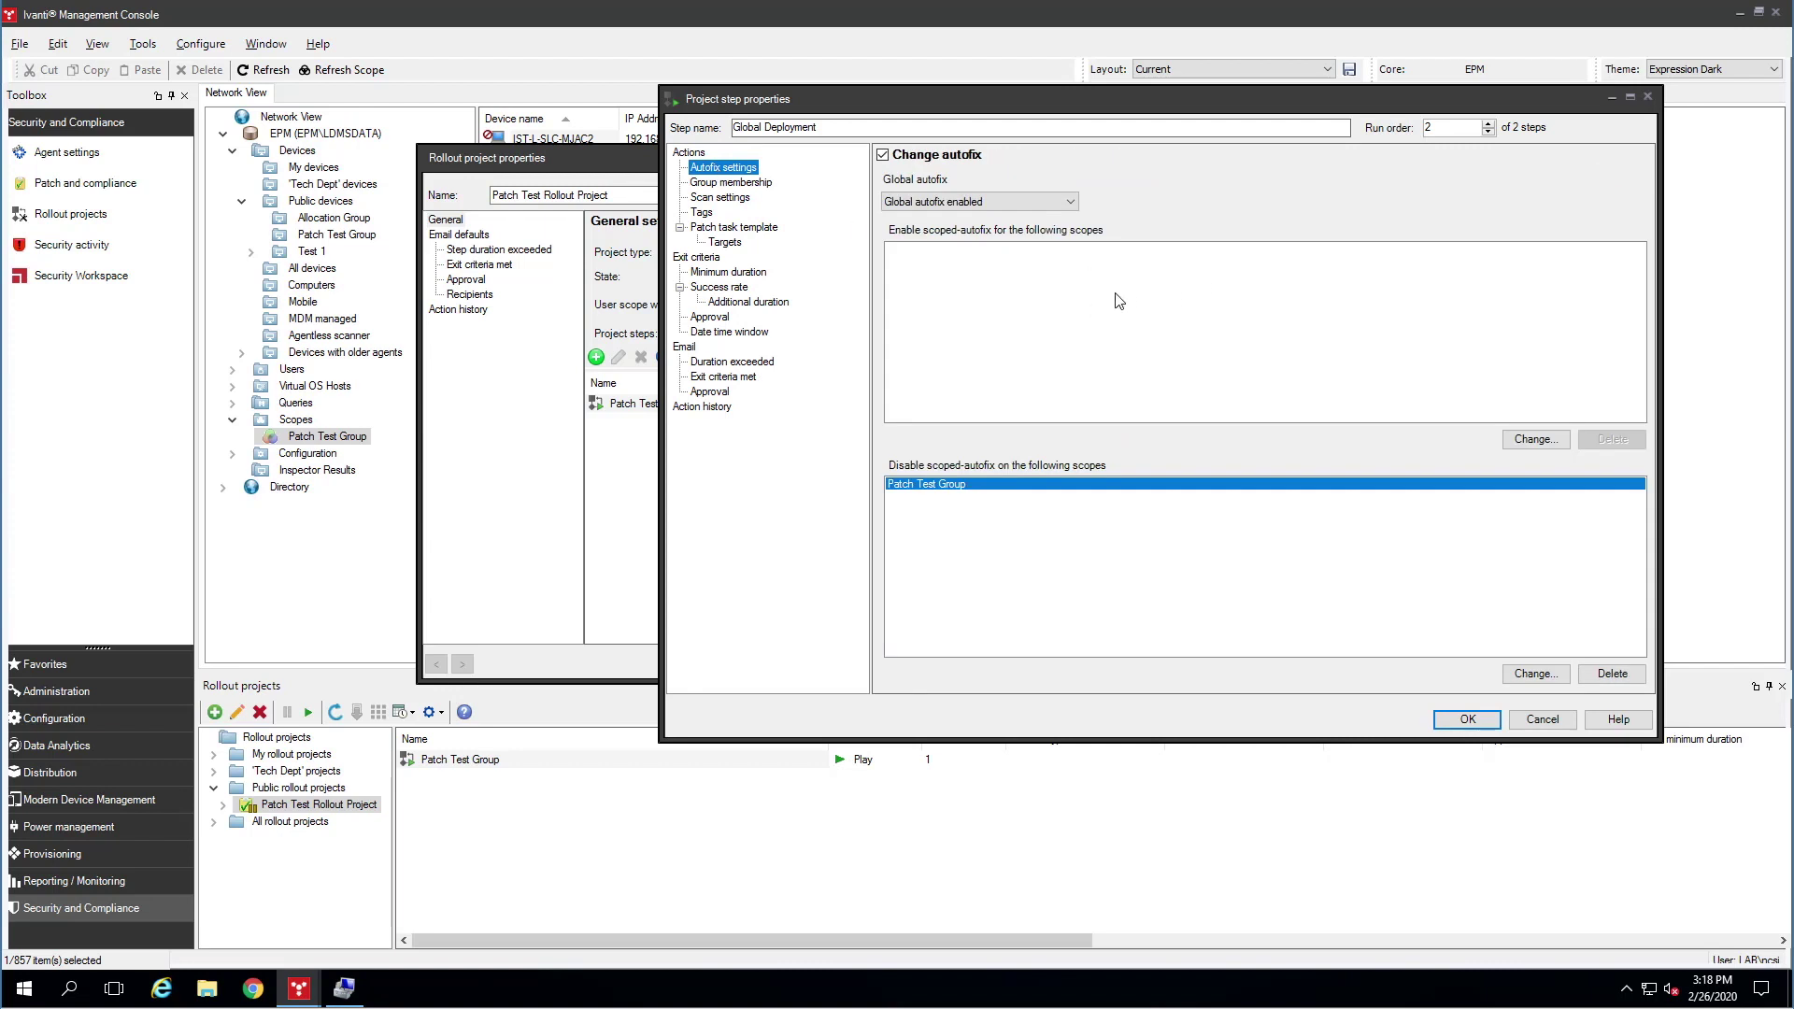
# - Set the Global Deployment step's minimum success rate to 95%
pyautogui.click(716, 289)
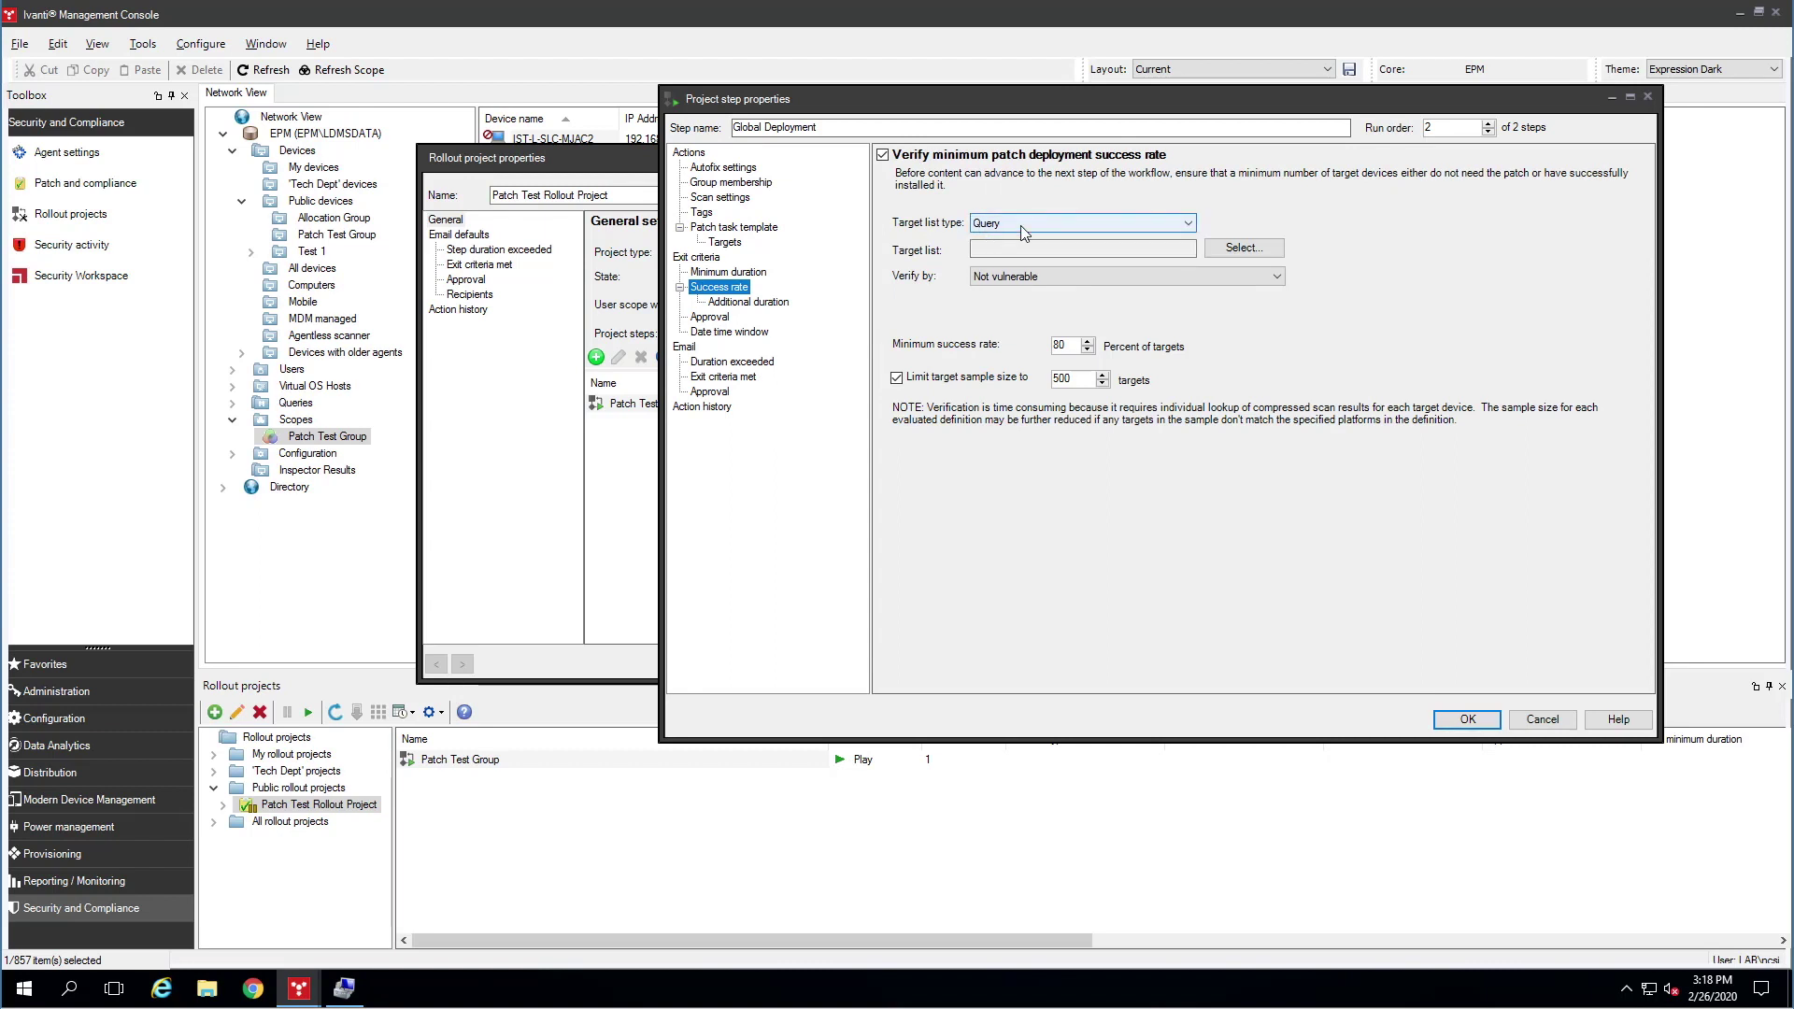
pyautogui.click(1087, 342)
pyautogui.click(1087, 342)
pyautogui.click(1087, 342)
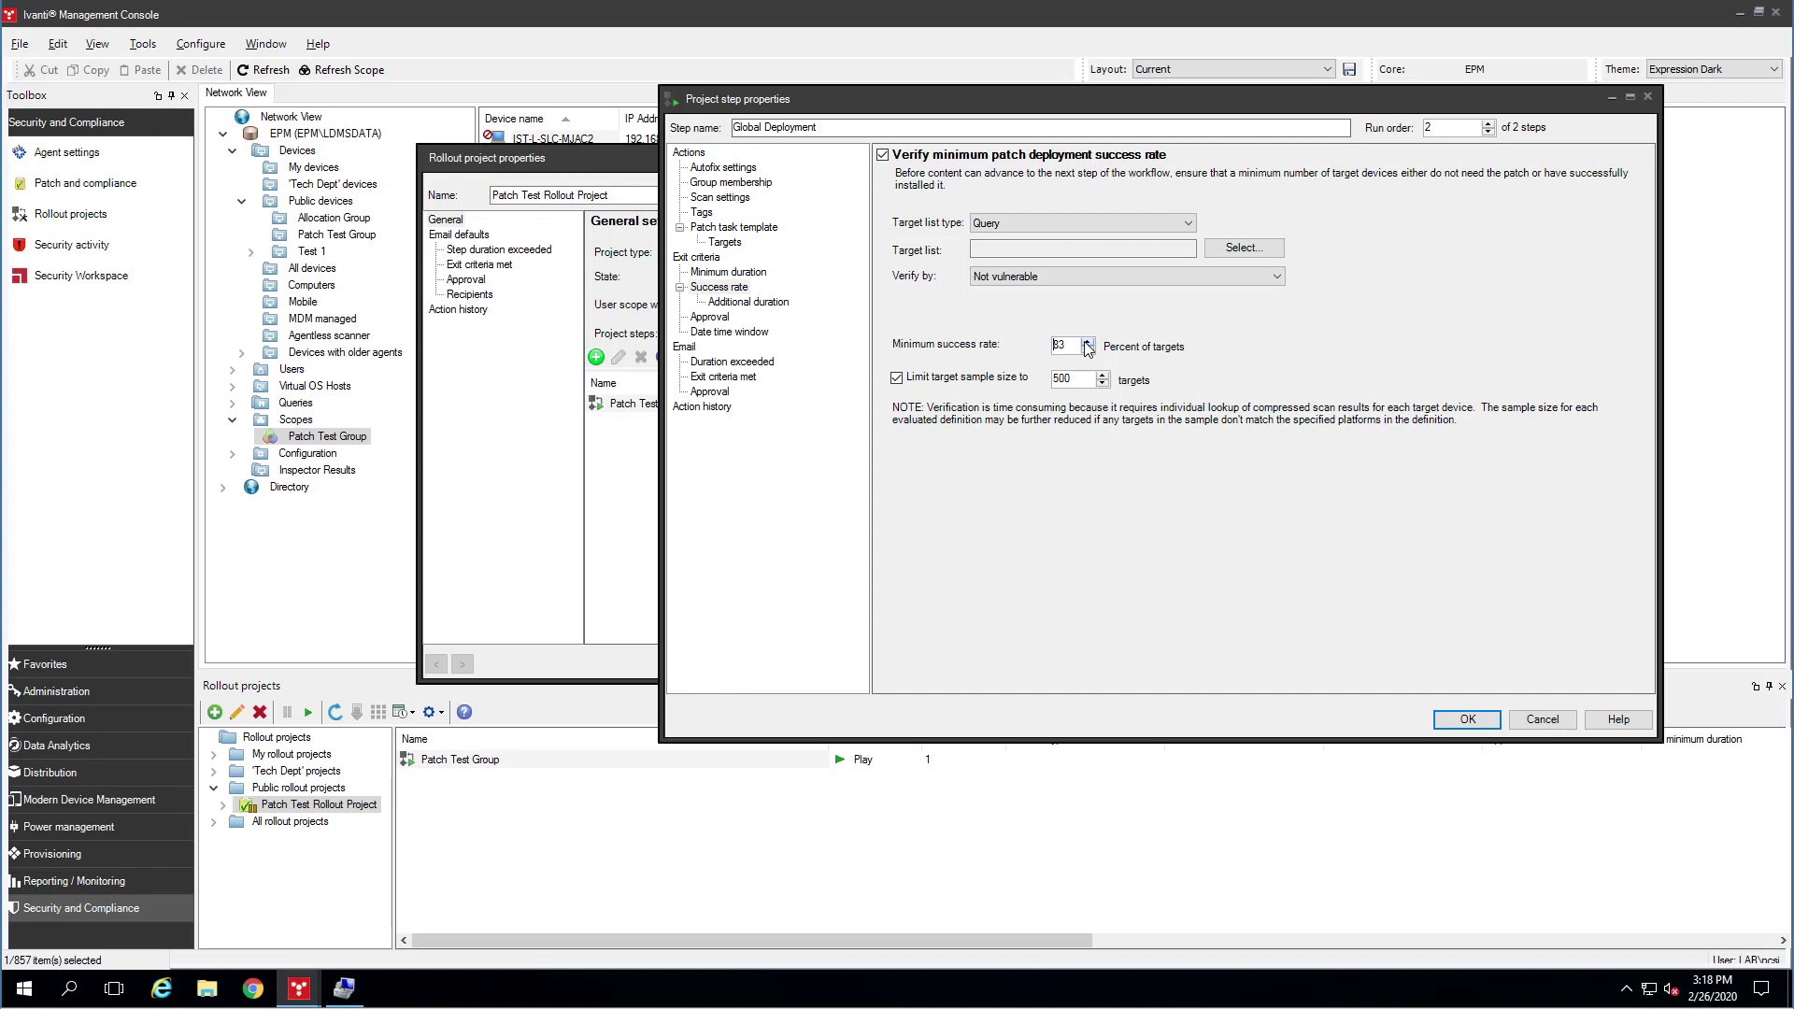
pyautogui.click(1087, 343)
pyautogui.click(1086, 343)
# - Set the target list to the All Windows Machines query
pyautogui.click(1016, 224)
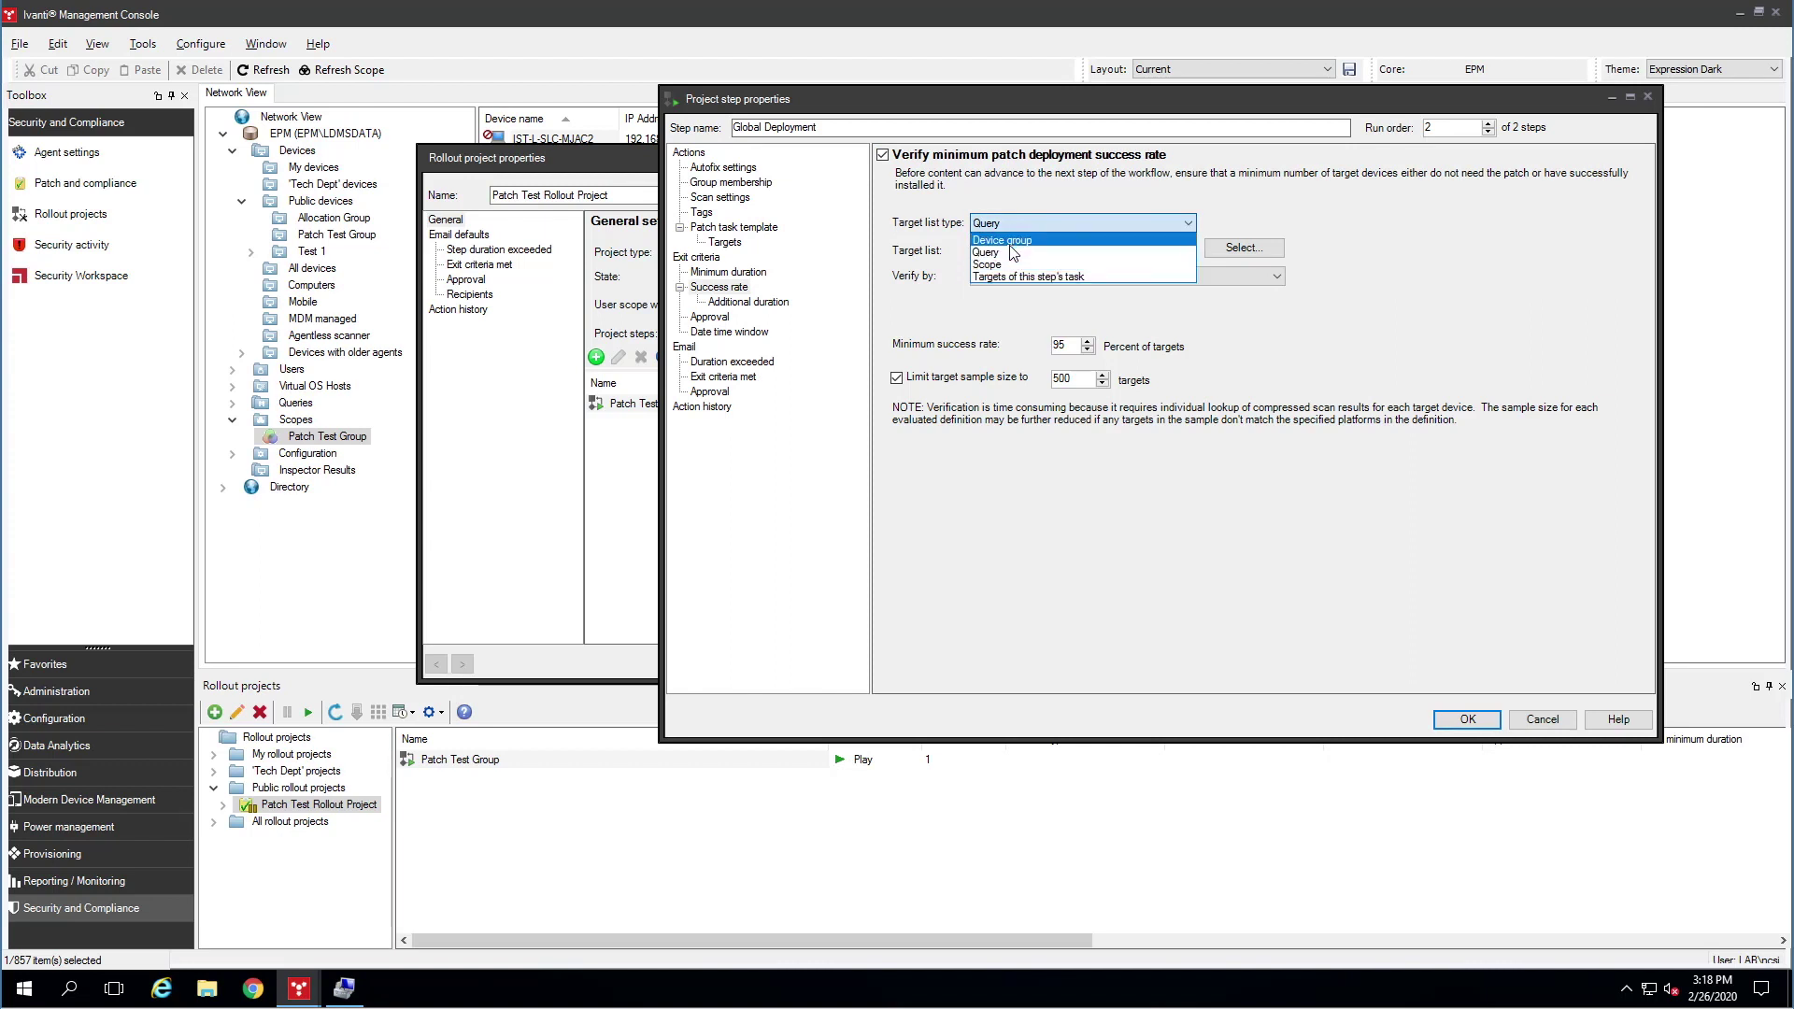
pyautogui.click(1011, 242)
pyautogui.click(1225, 252)
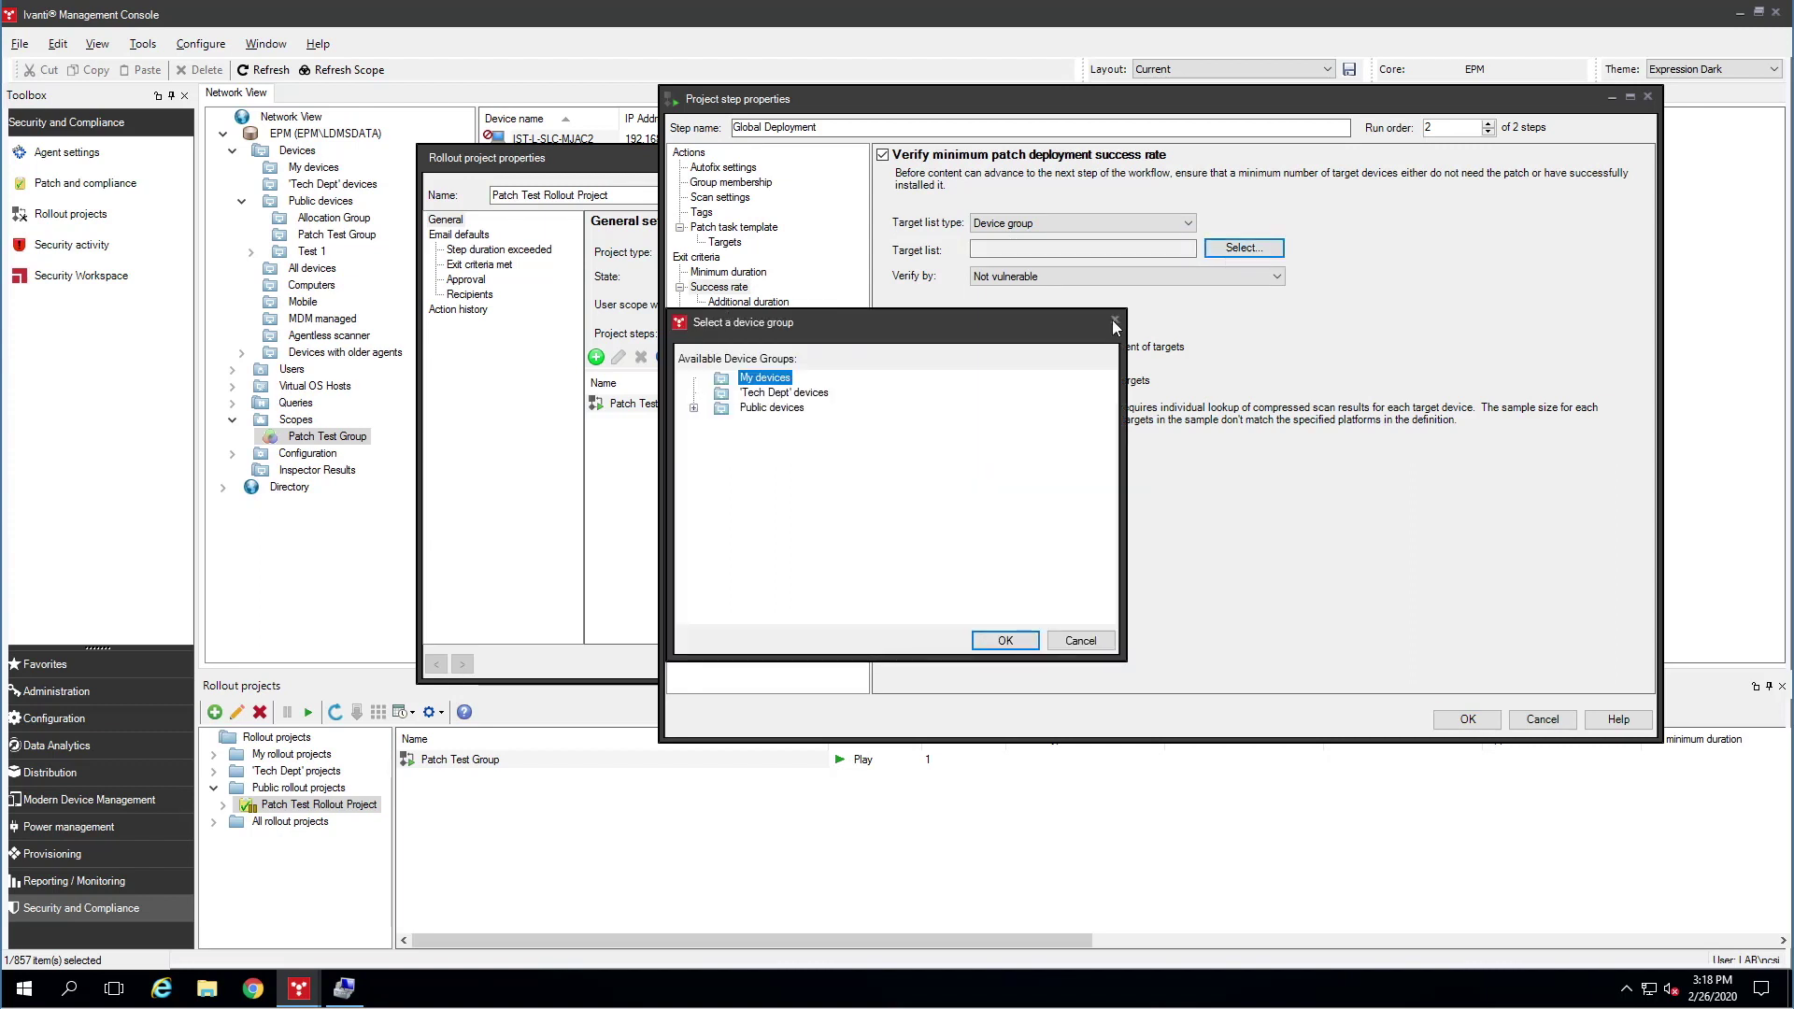
pyautogui.click(772, 409)
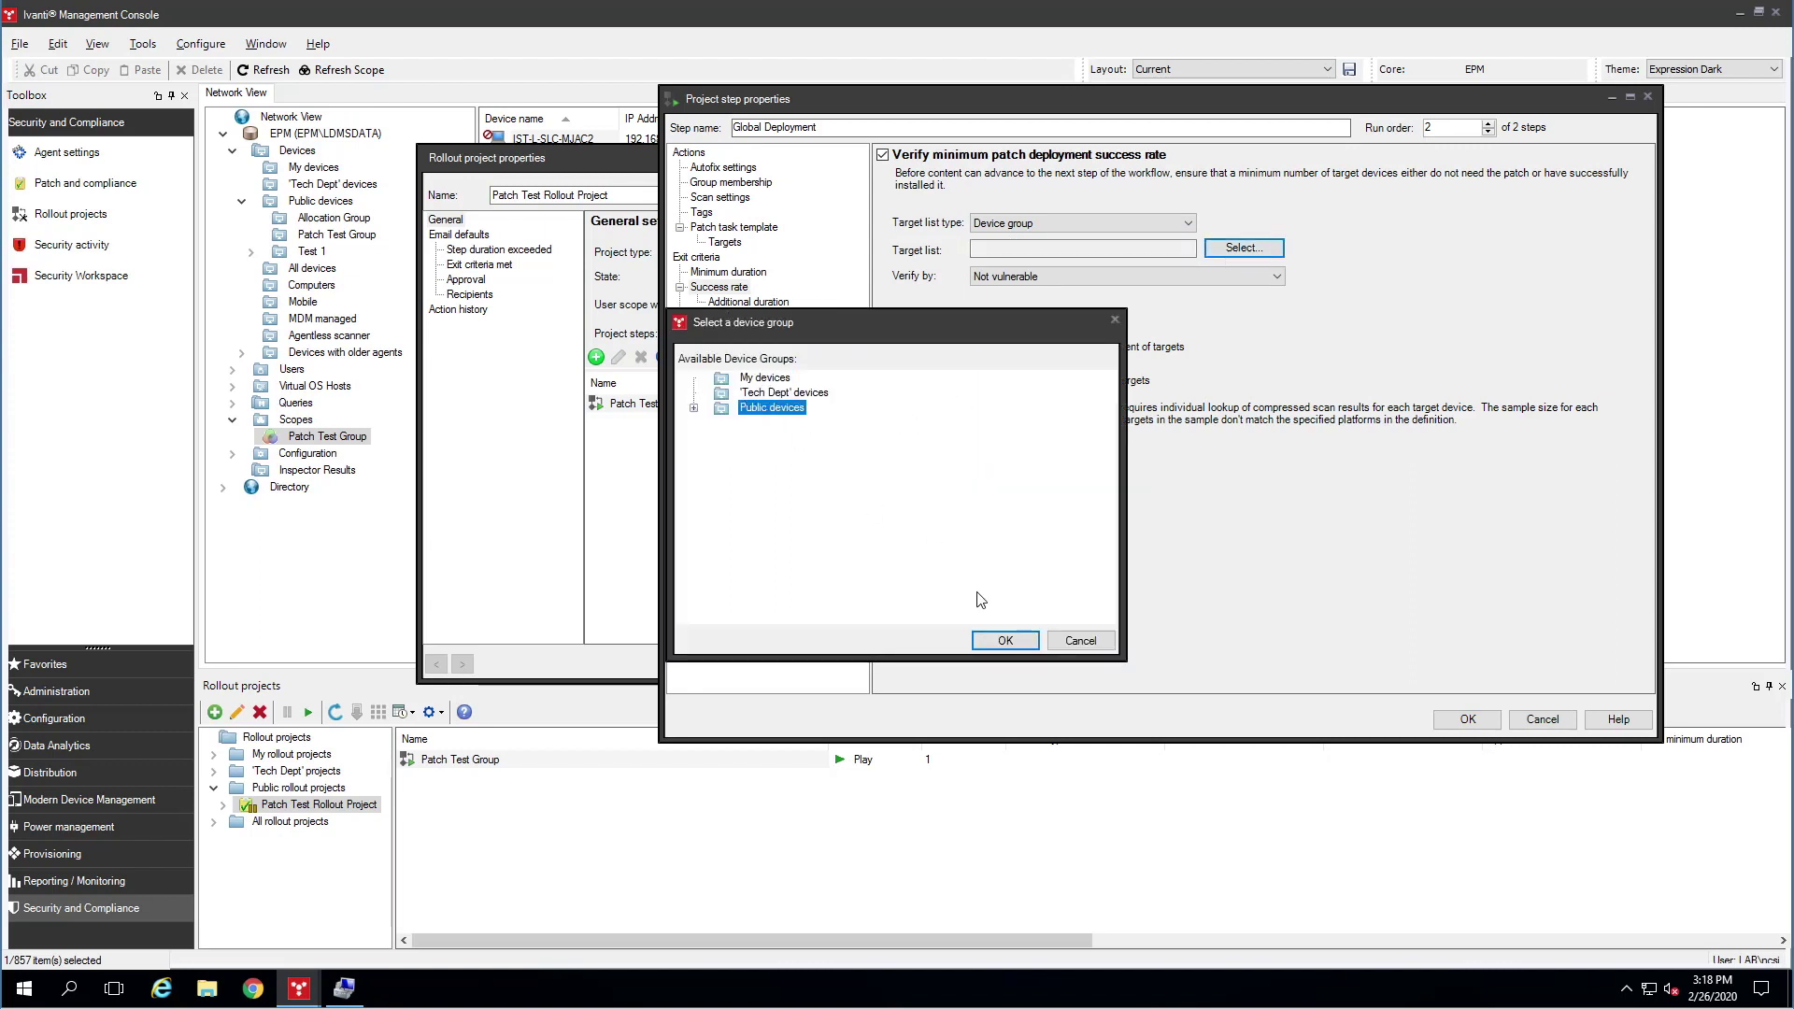
pyautogui.click(1003, 643)
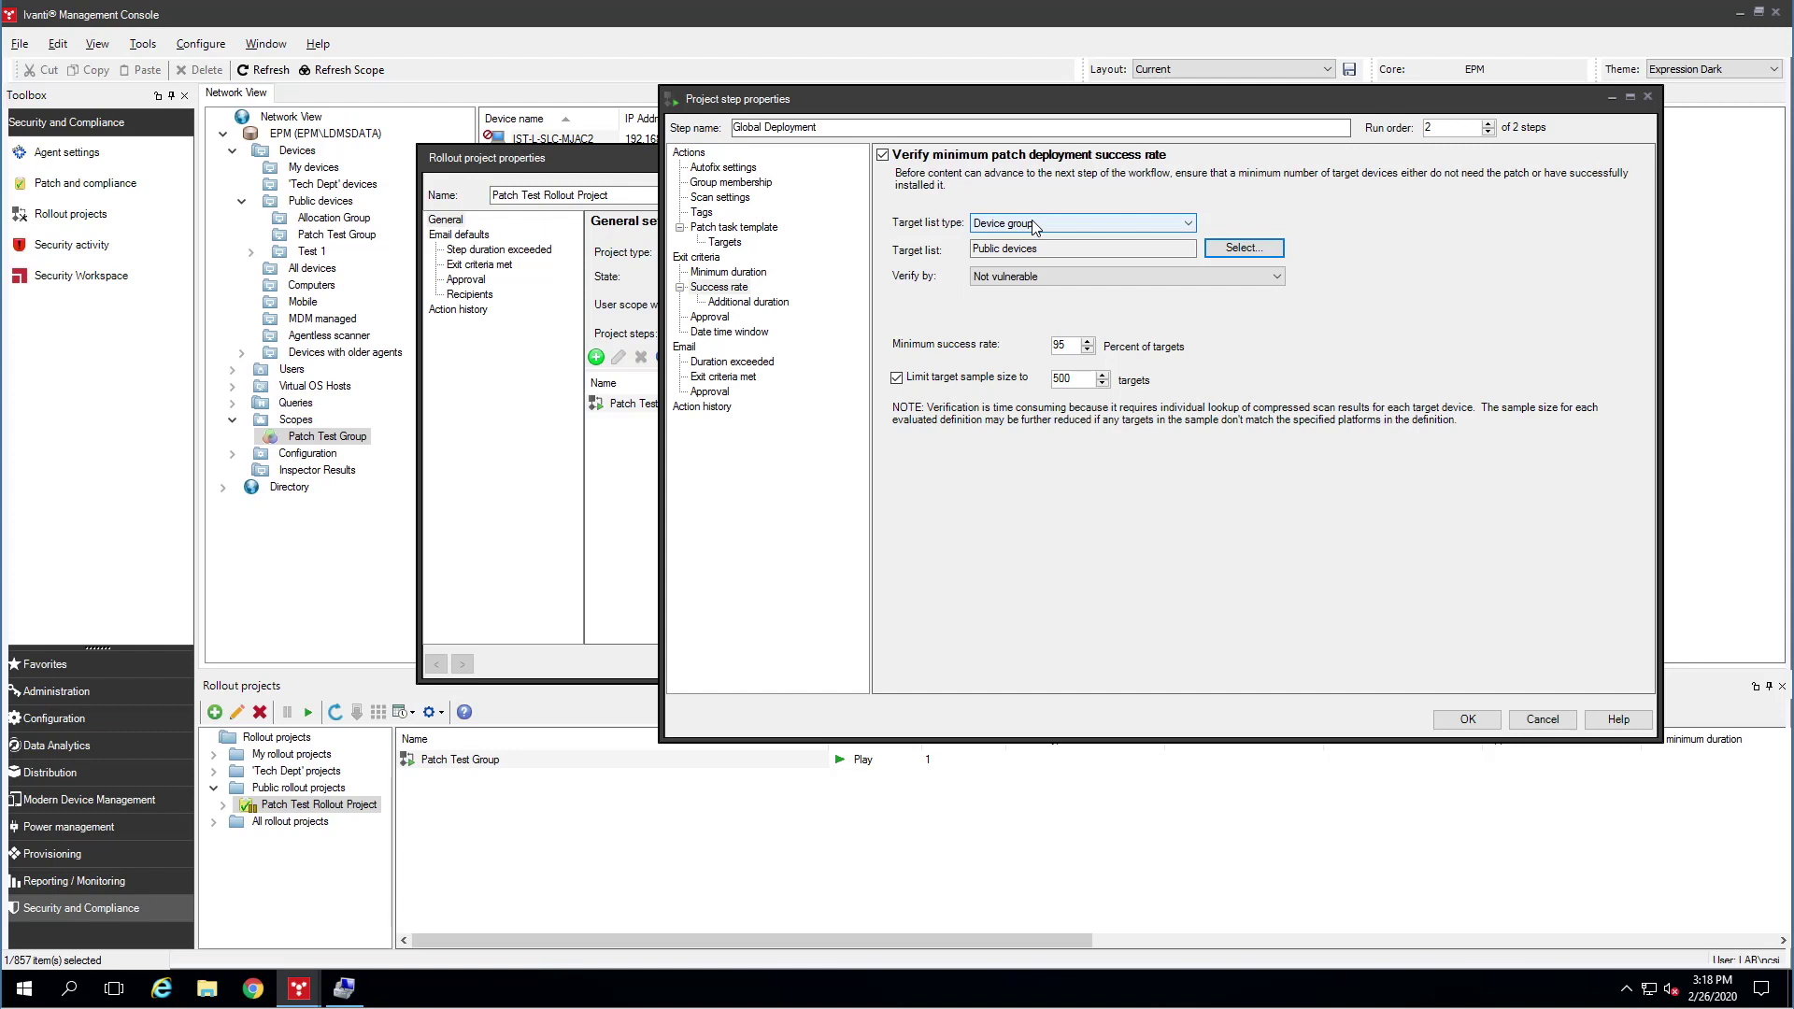
pyautogui.click(1034, 228)
pyautogui.click(1032, 253)
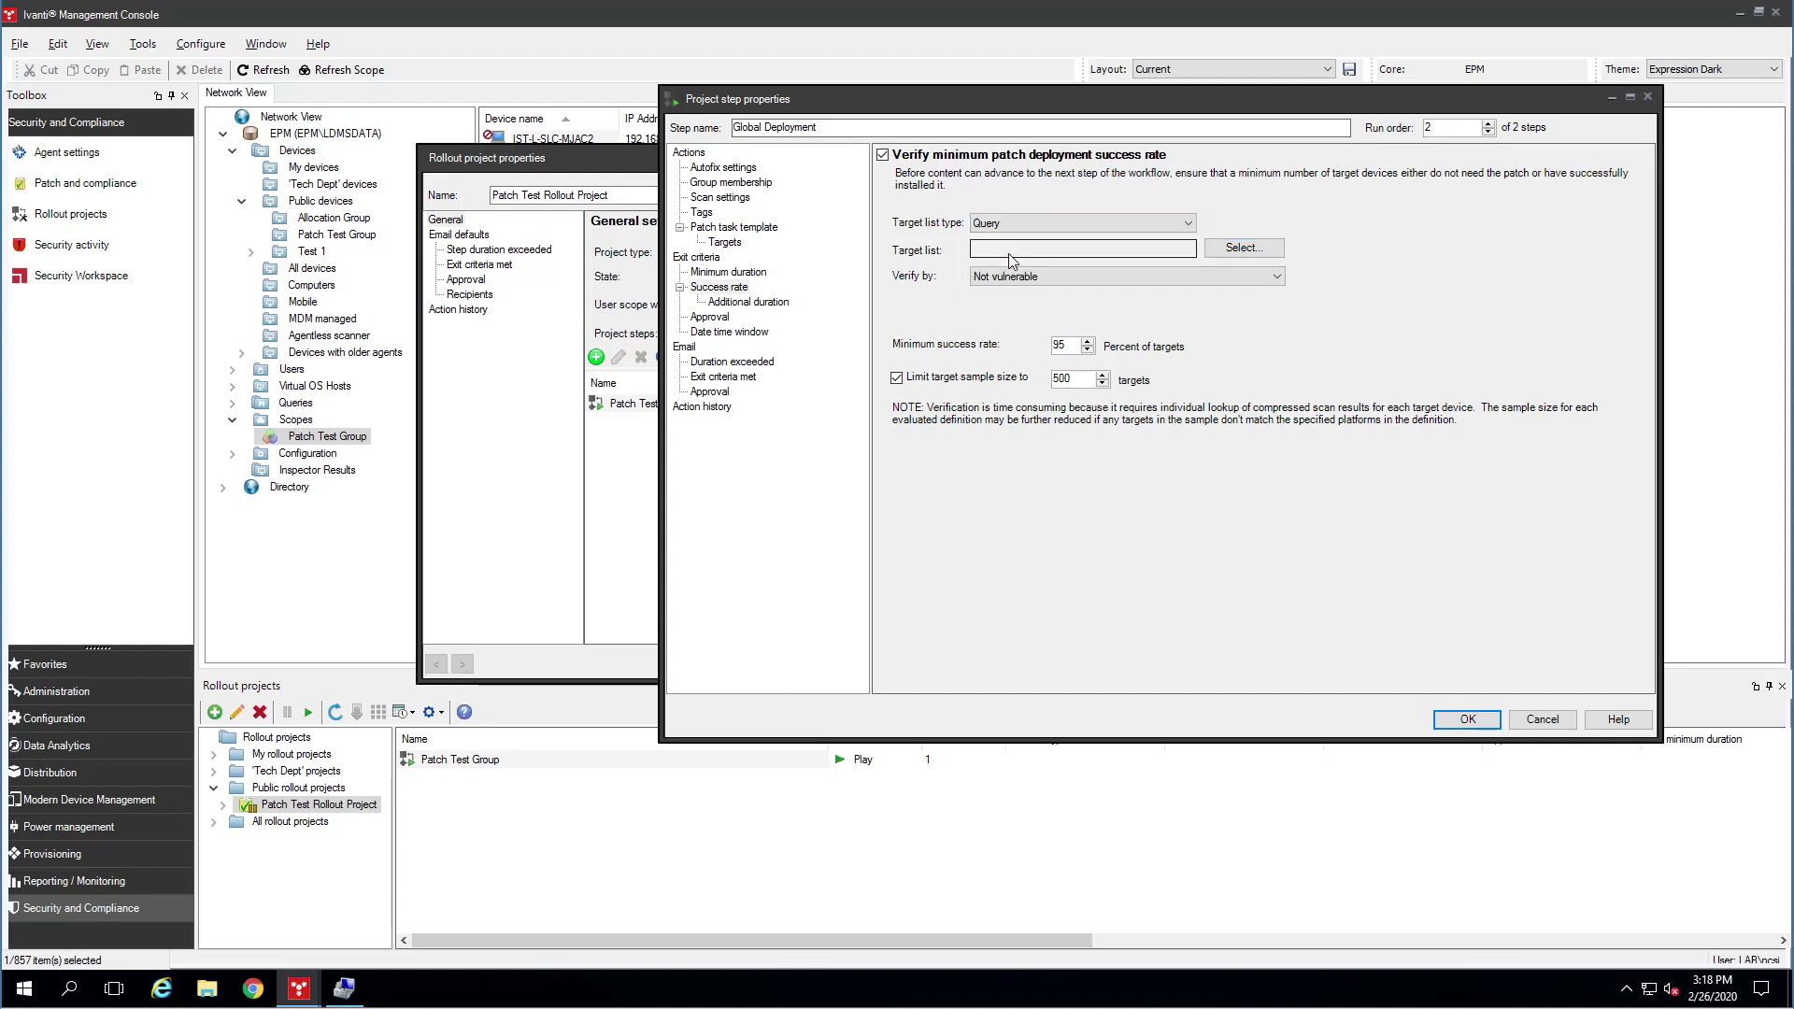
pyautogui.click(1230, 263)
pyautogui.doubleClick(956, 470)
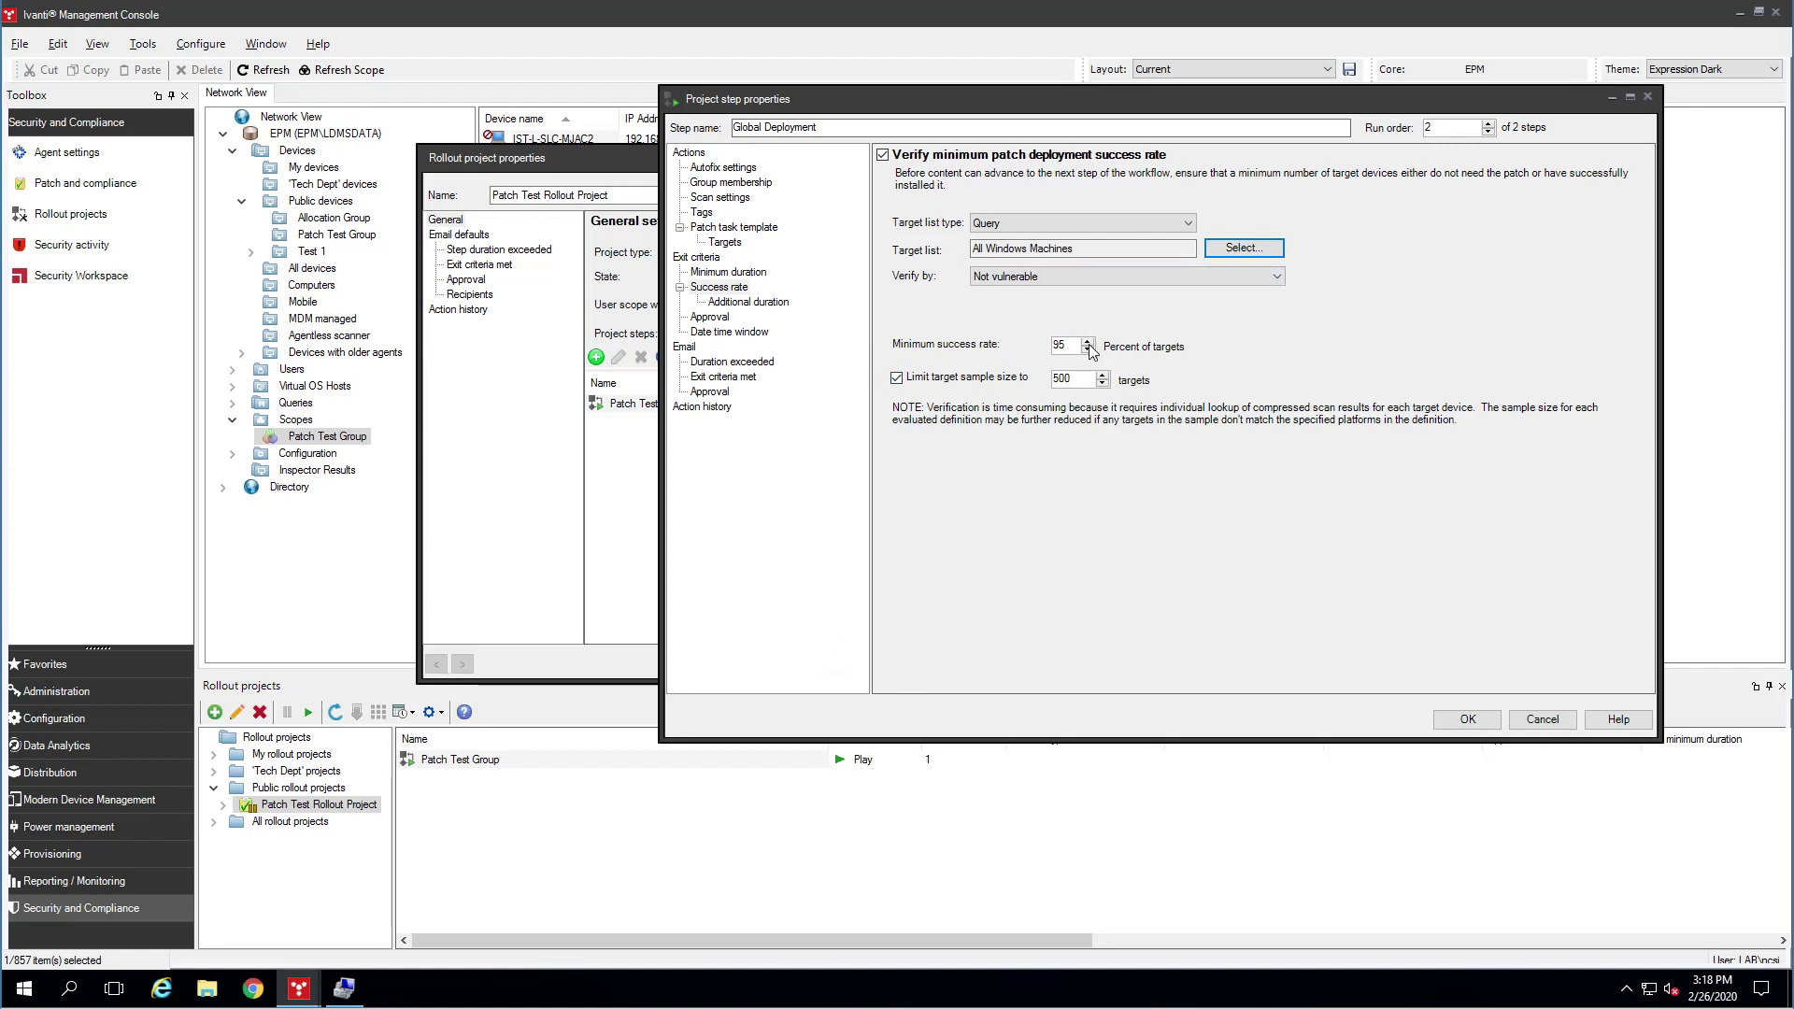
# - Review the exit criteria and email pages, then save the Global Deployment step
pyautogui.click(781, 307)
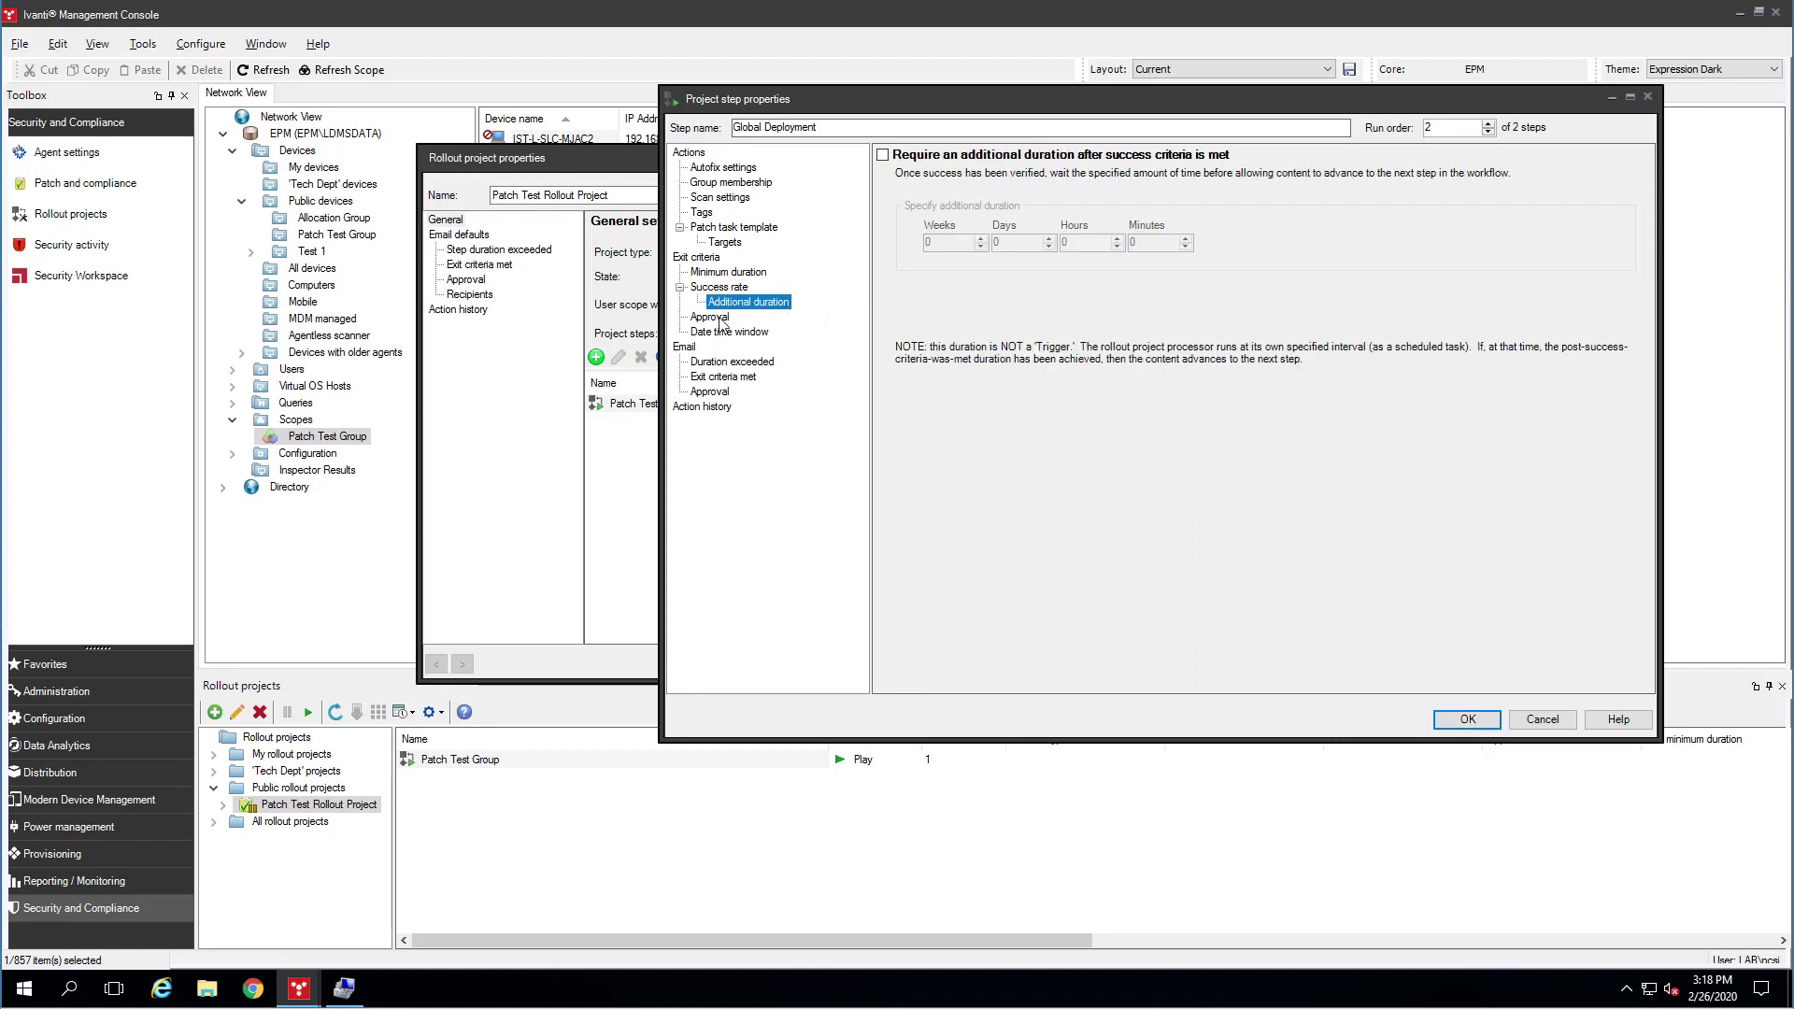
pyautogui.click(719, 319)
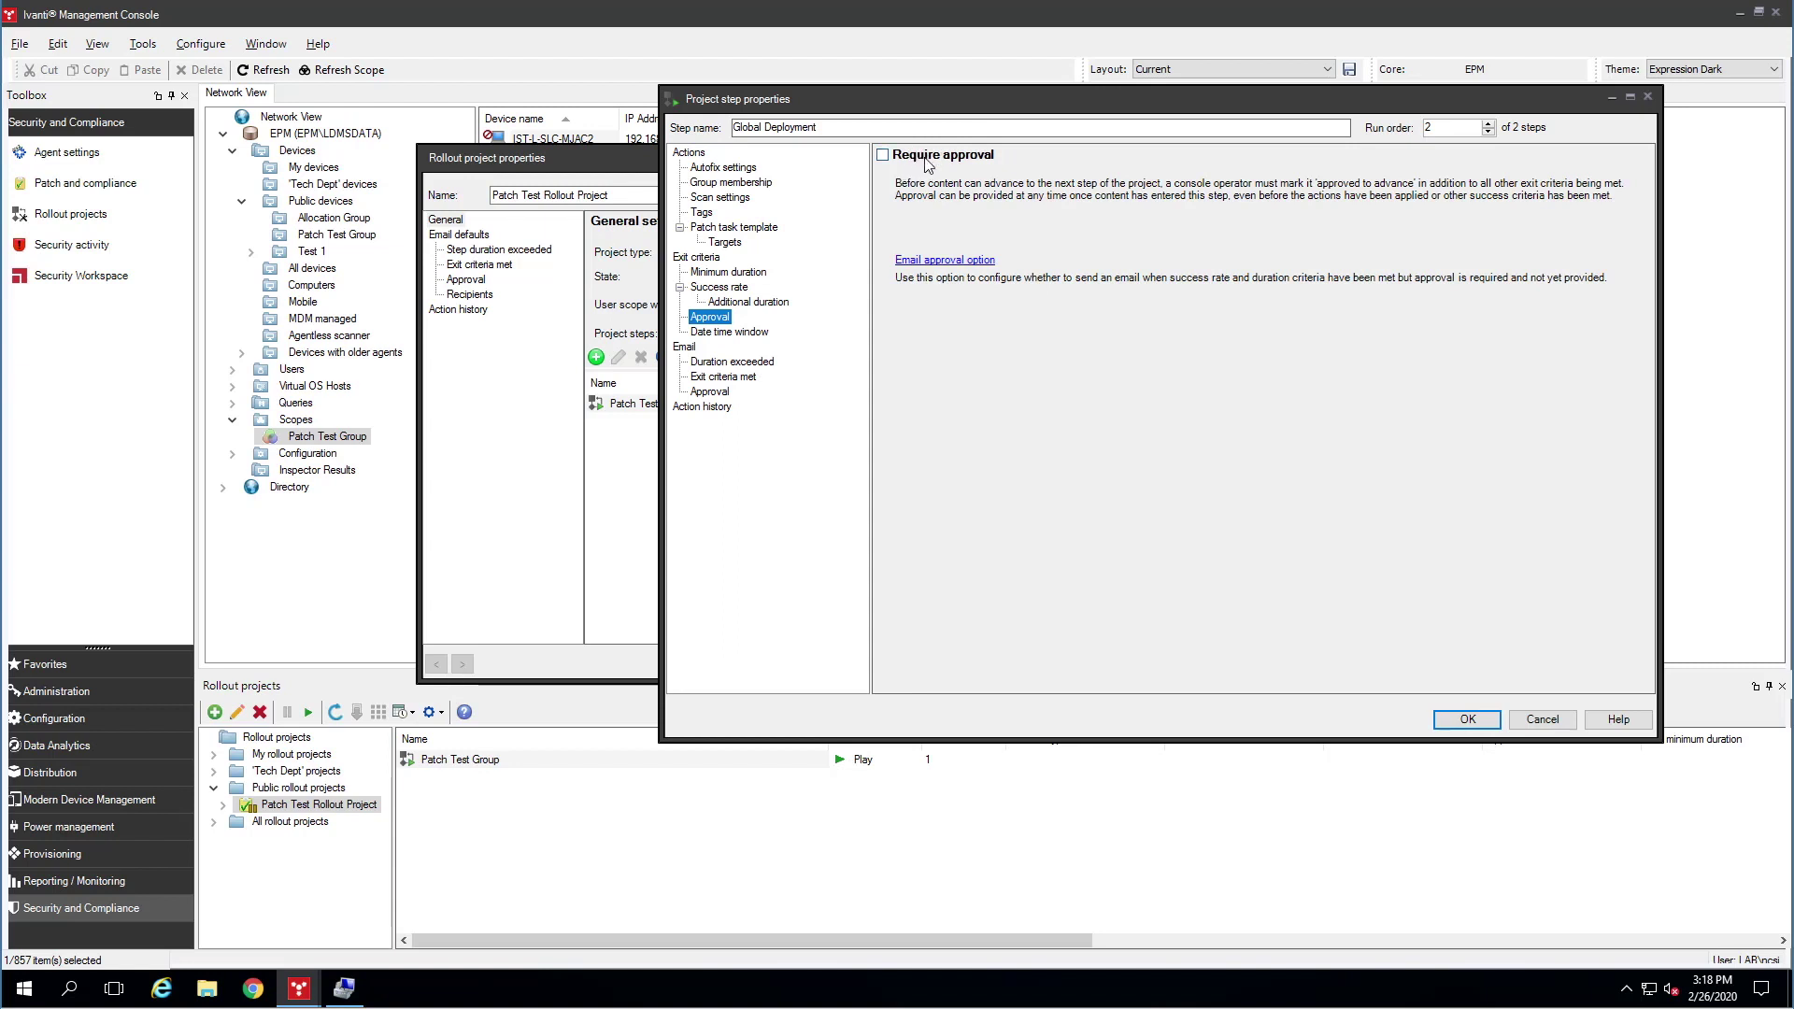
pyautogui.click(737, 334)
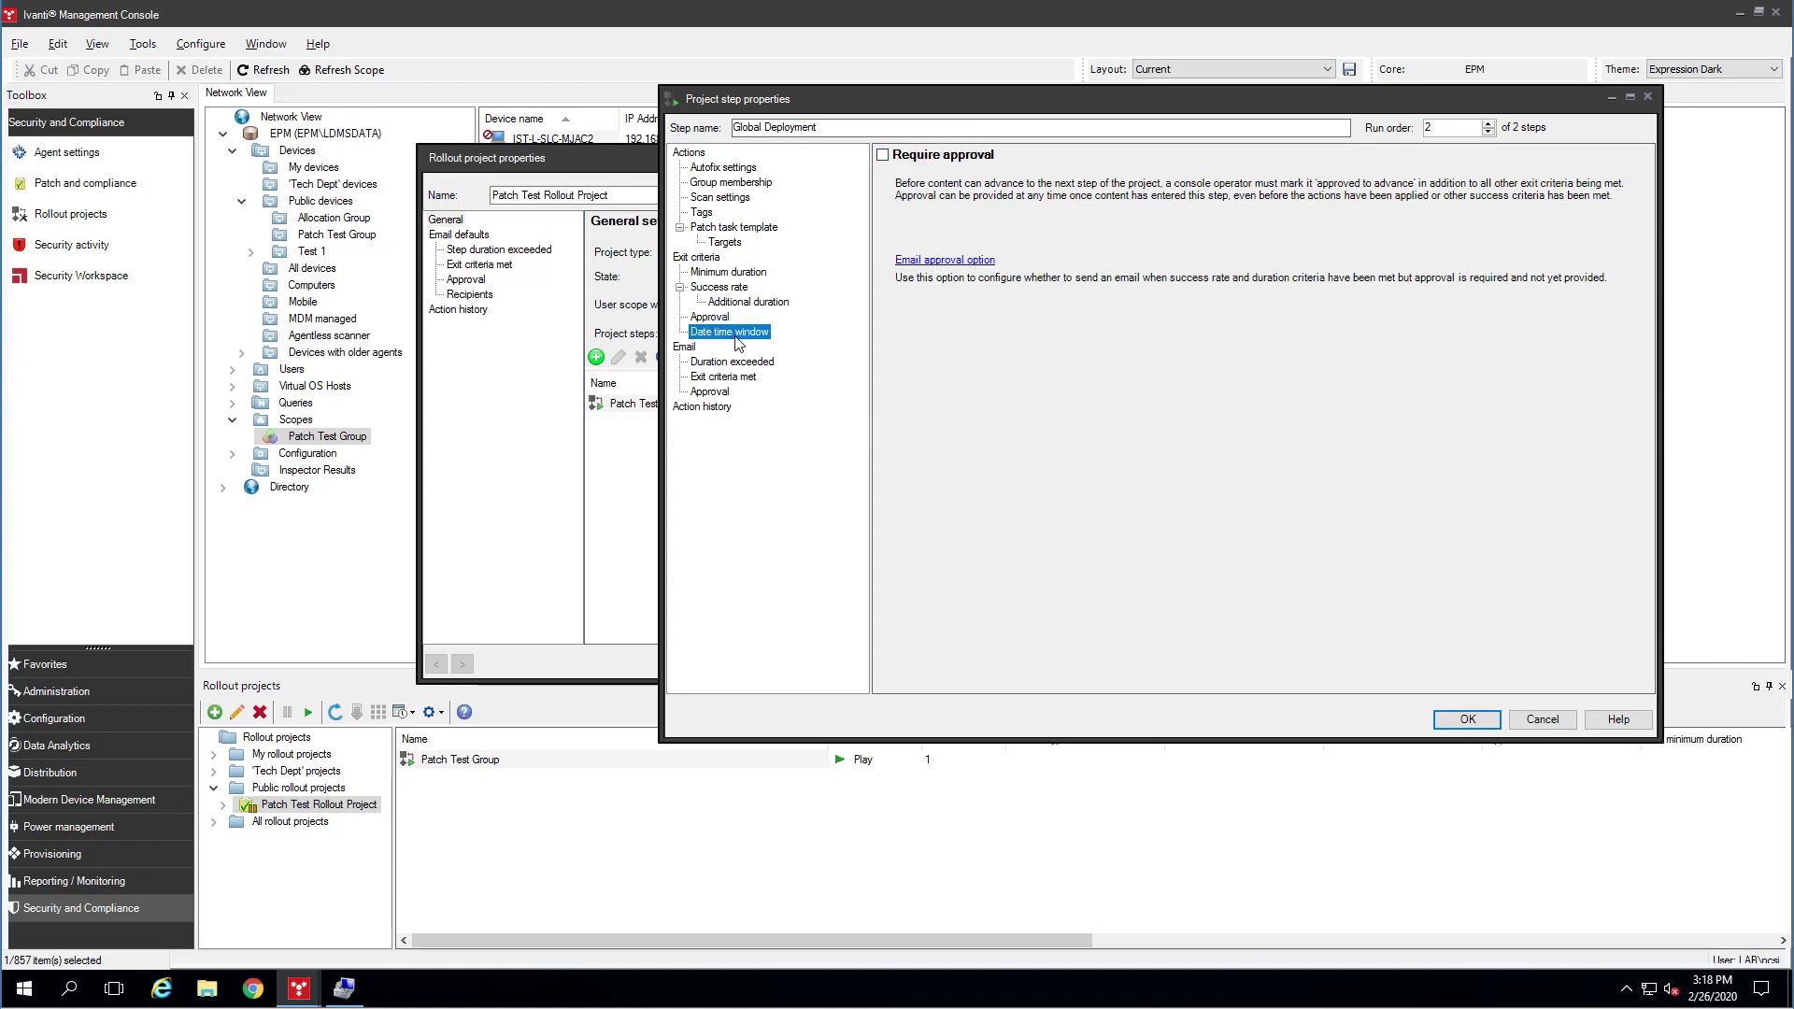
pyautogui.click(721, 377)
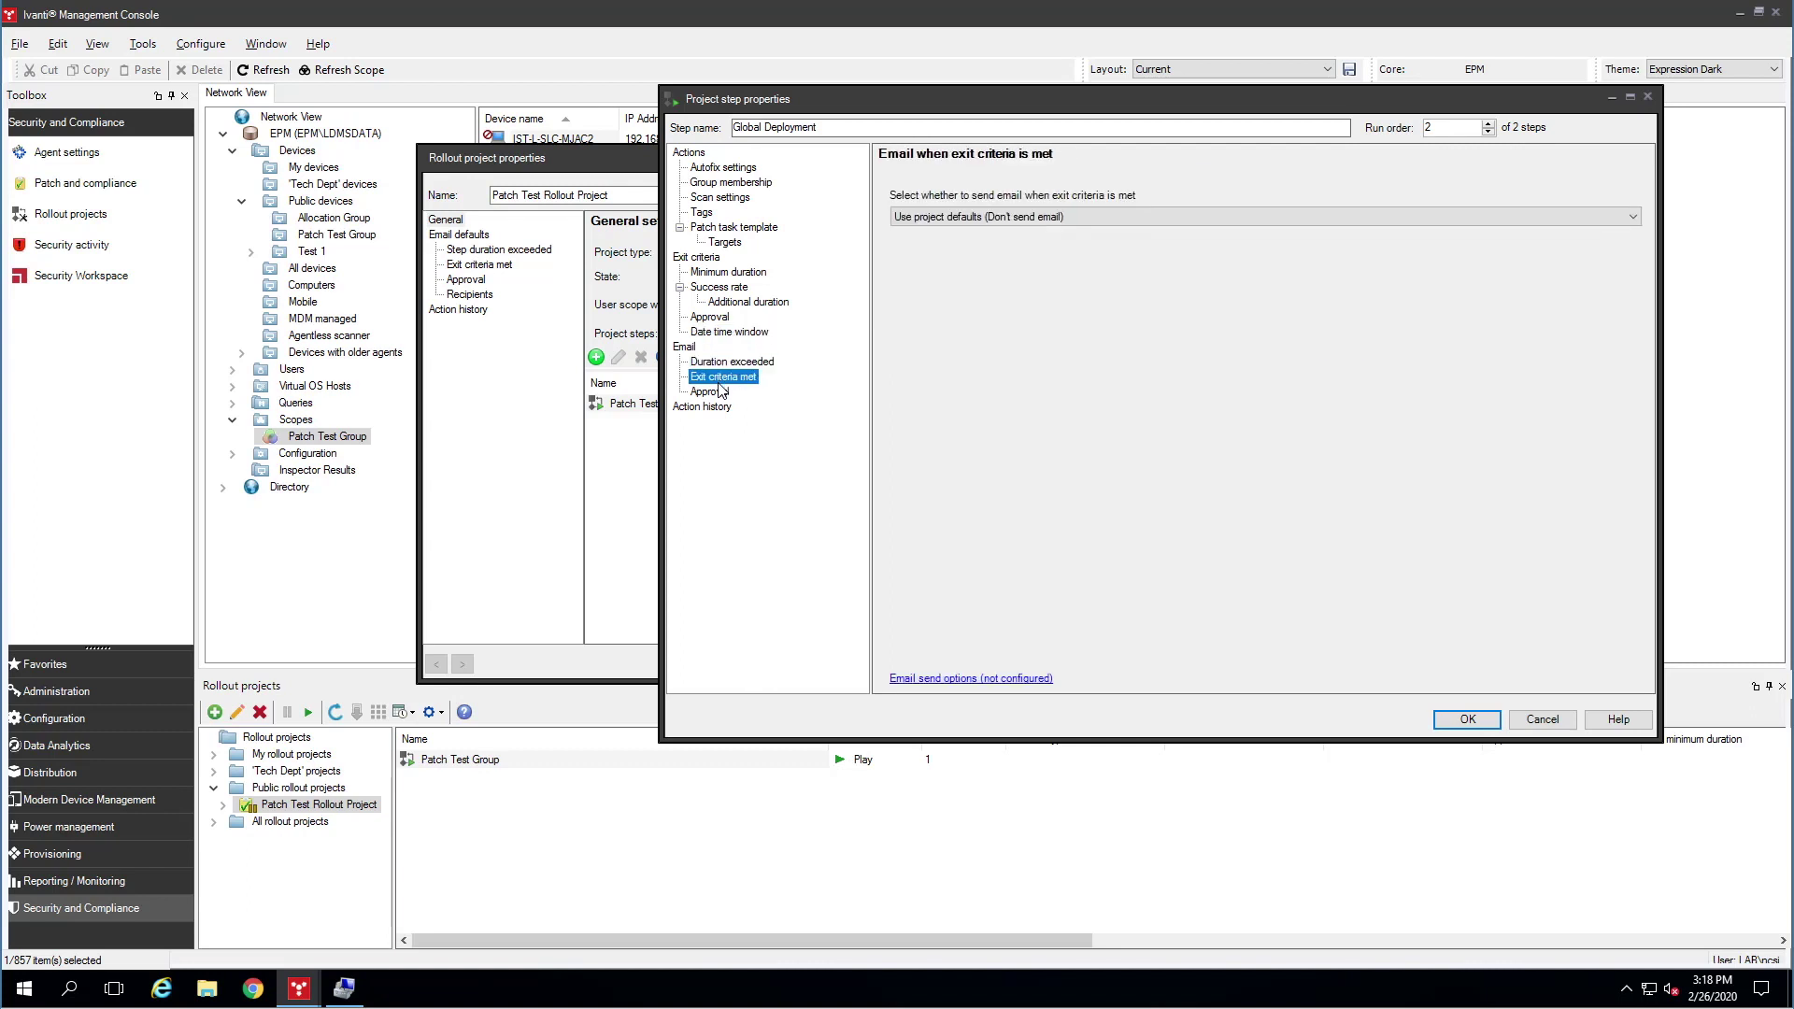
pyautogui.click(712, 391)
pyautogui.click(1468, 720)
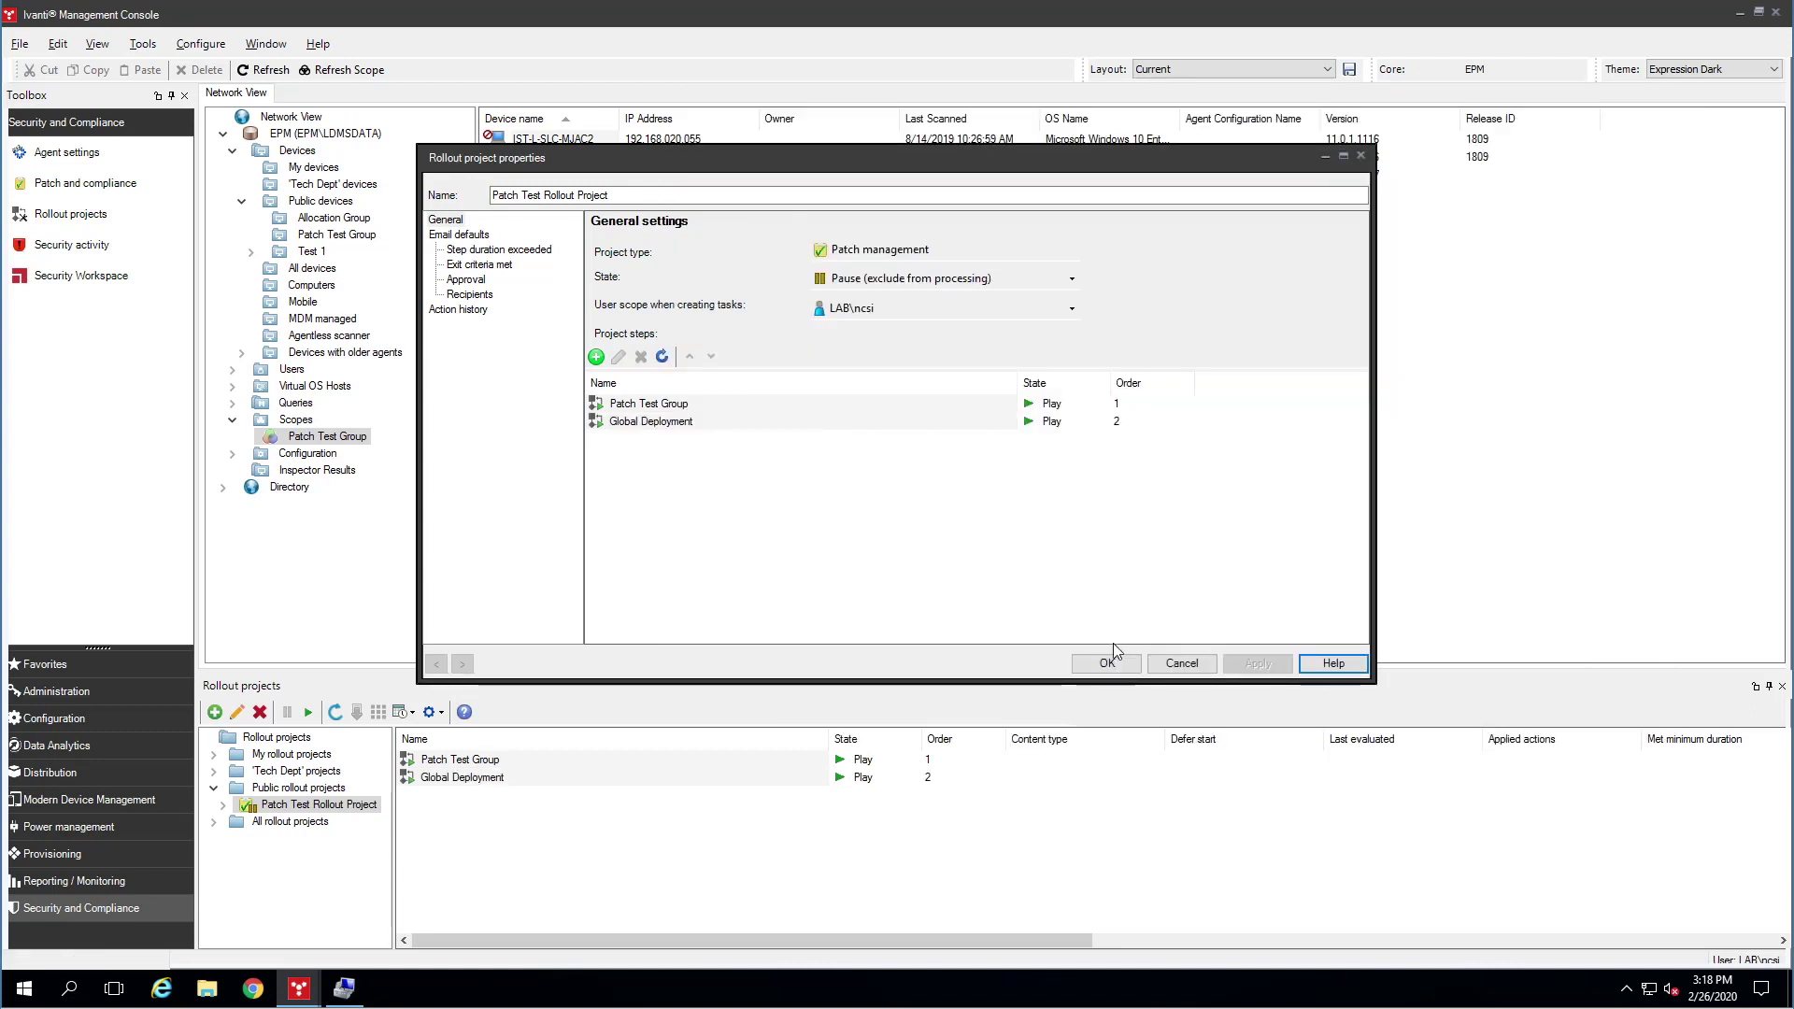
# - Confirm the rollout project properties and set Patch Test Rollout Project to Play
pyautogui.click(1098, 665)
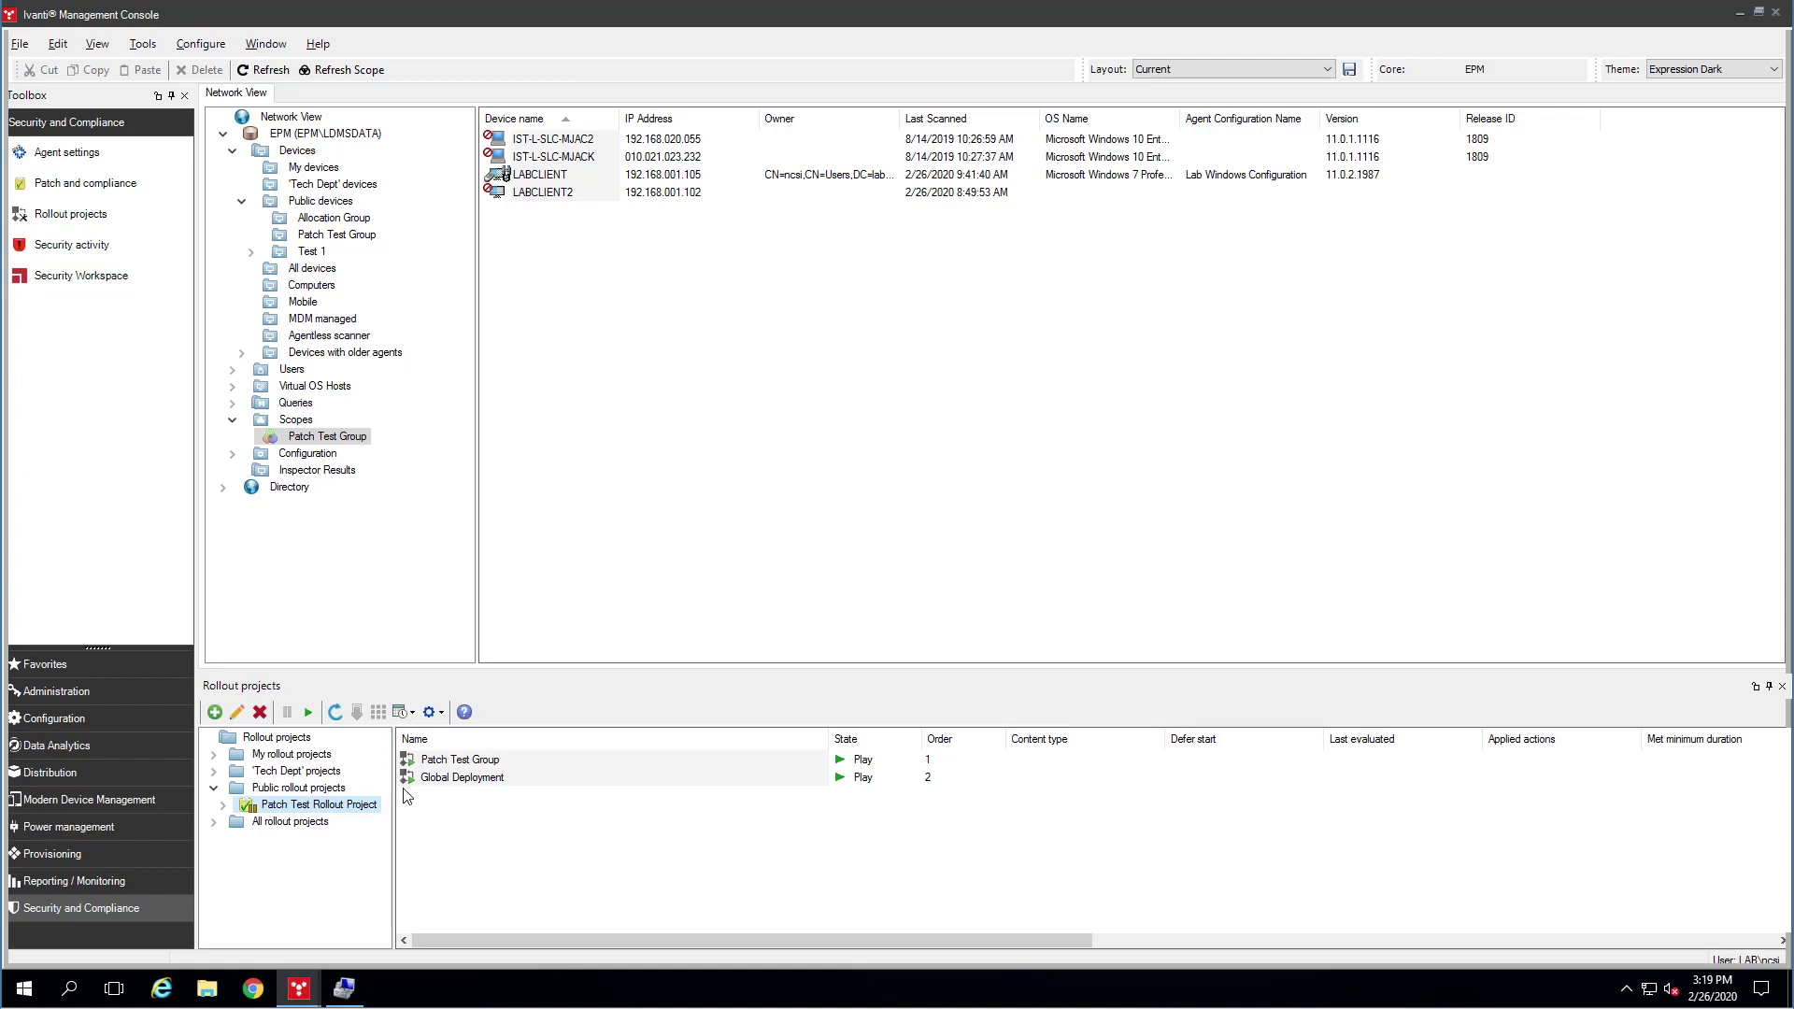
pyautogui.rightClick(283, 813)
pyautogui.click(402, 448)
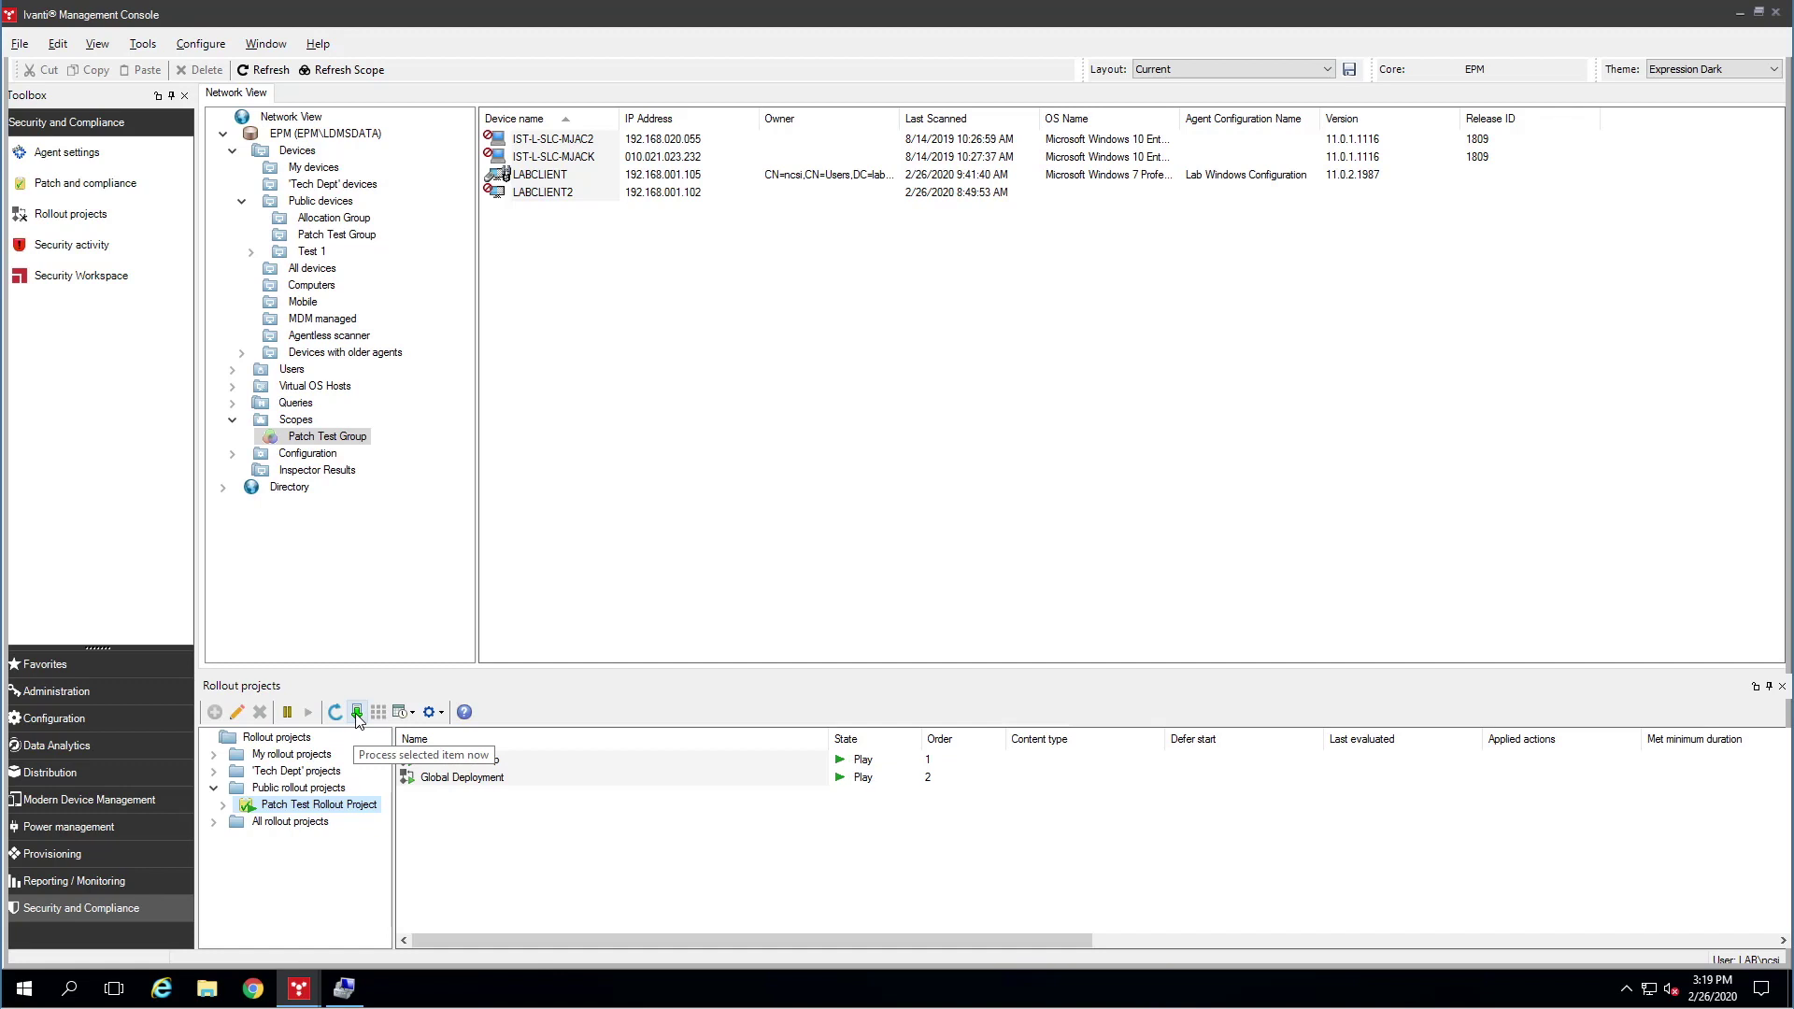
pyautogui.click(412, 715)
pyautogui.click(413, 715)
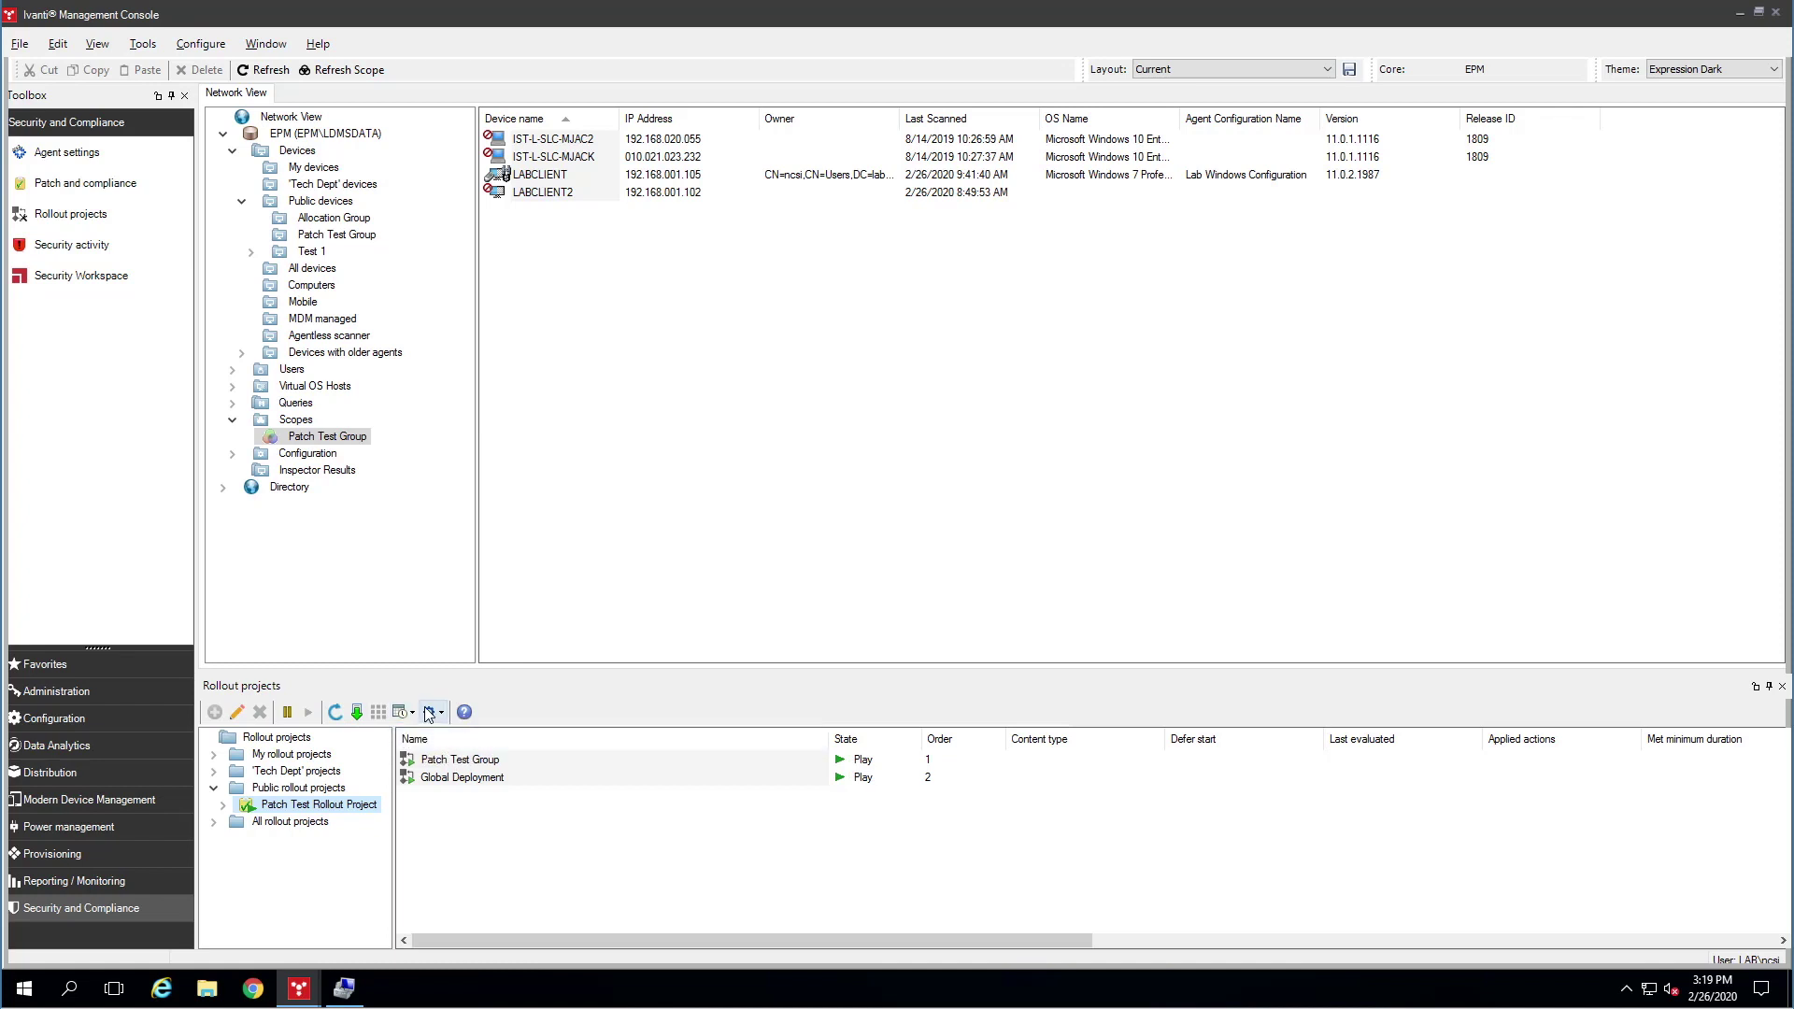
pyautogui.click(413, 715)
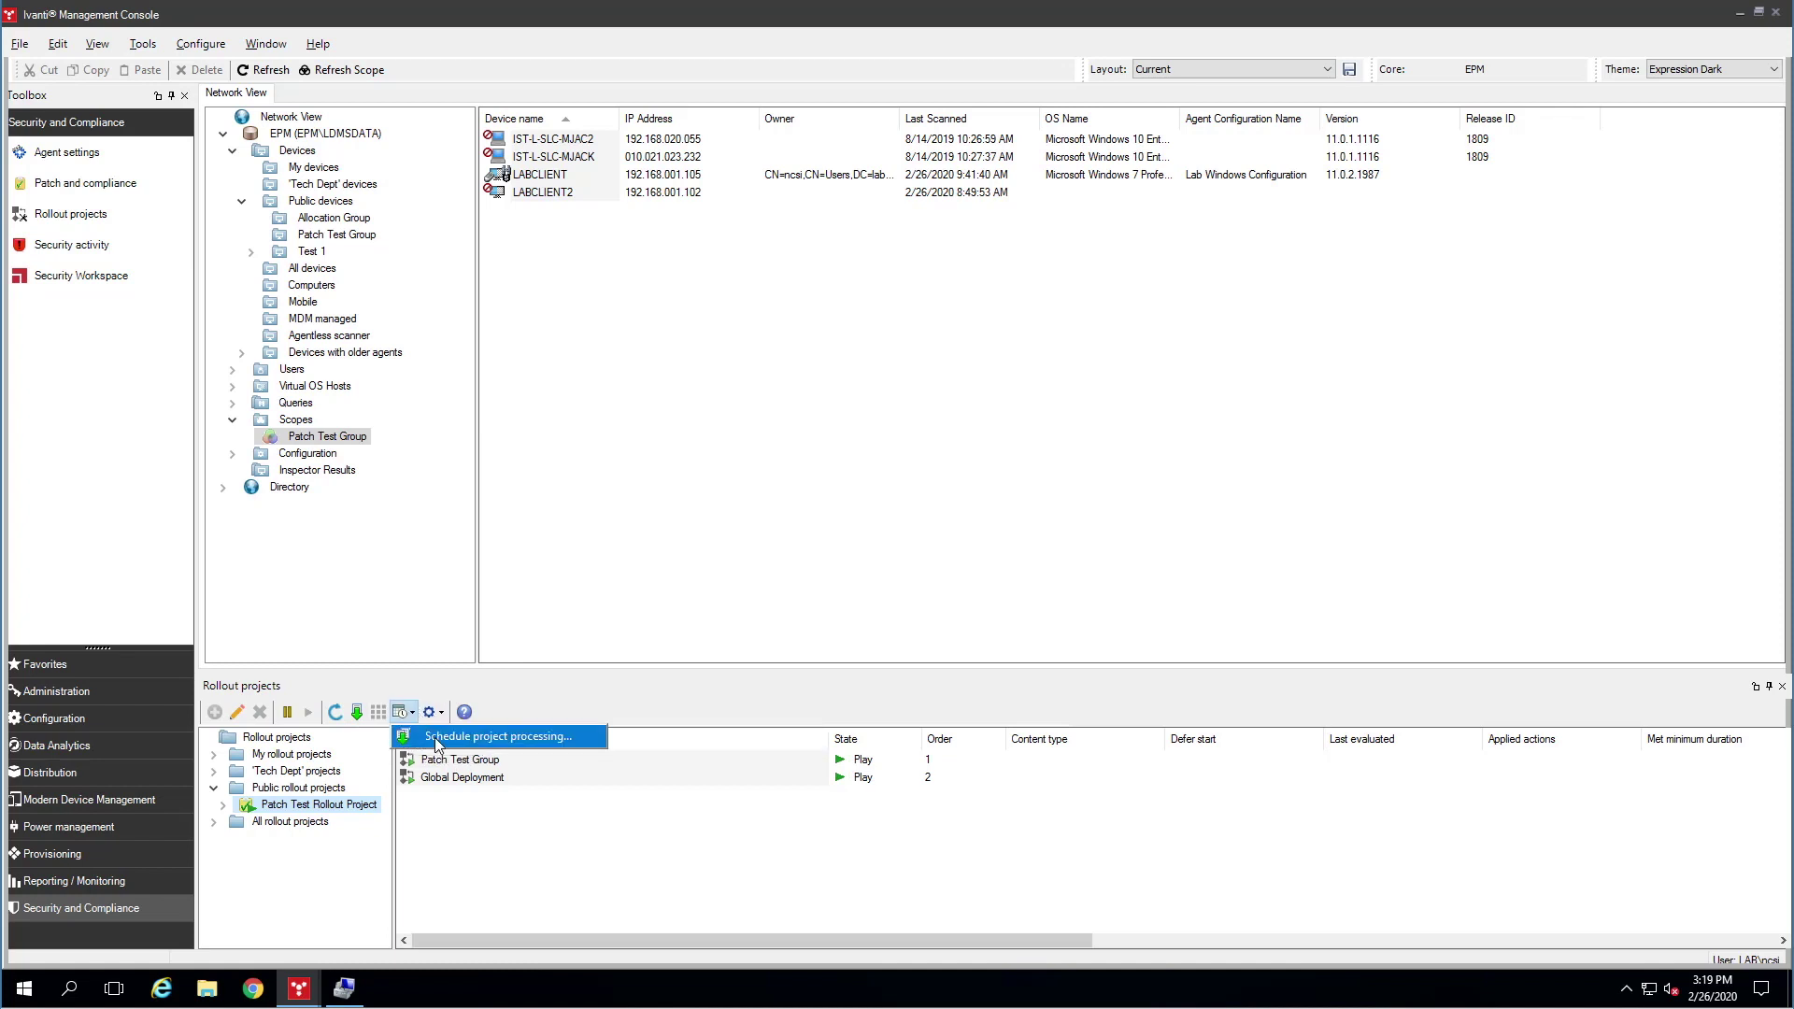
# - Schedule project processing as 'System Task Rollout project task - Daily 10am and 10pm'
pyautogui.click(437, 738)
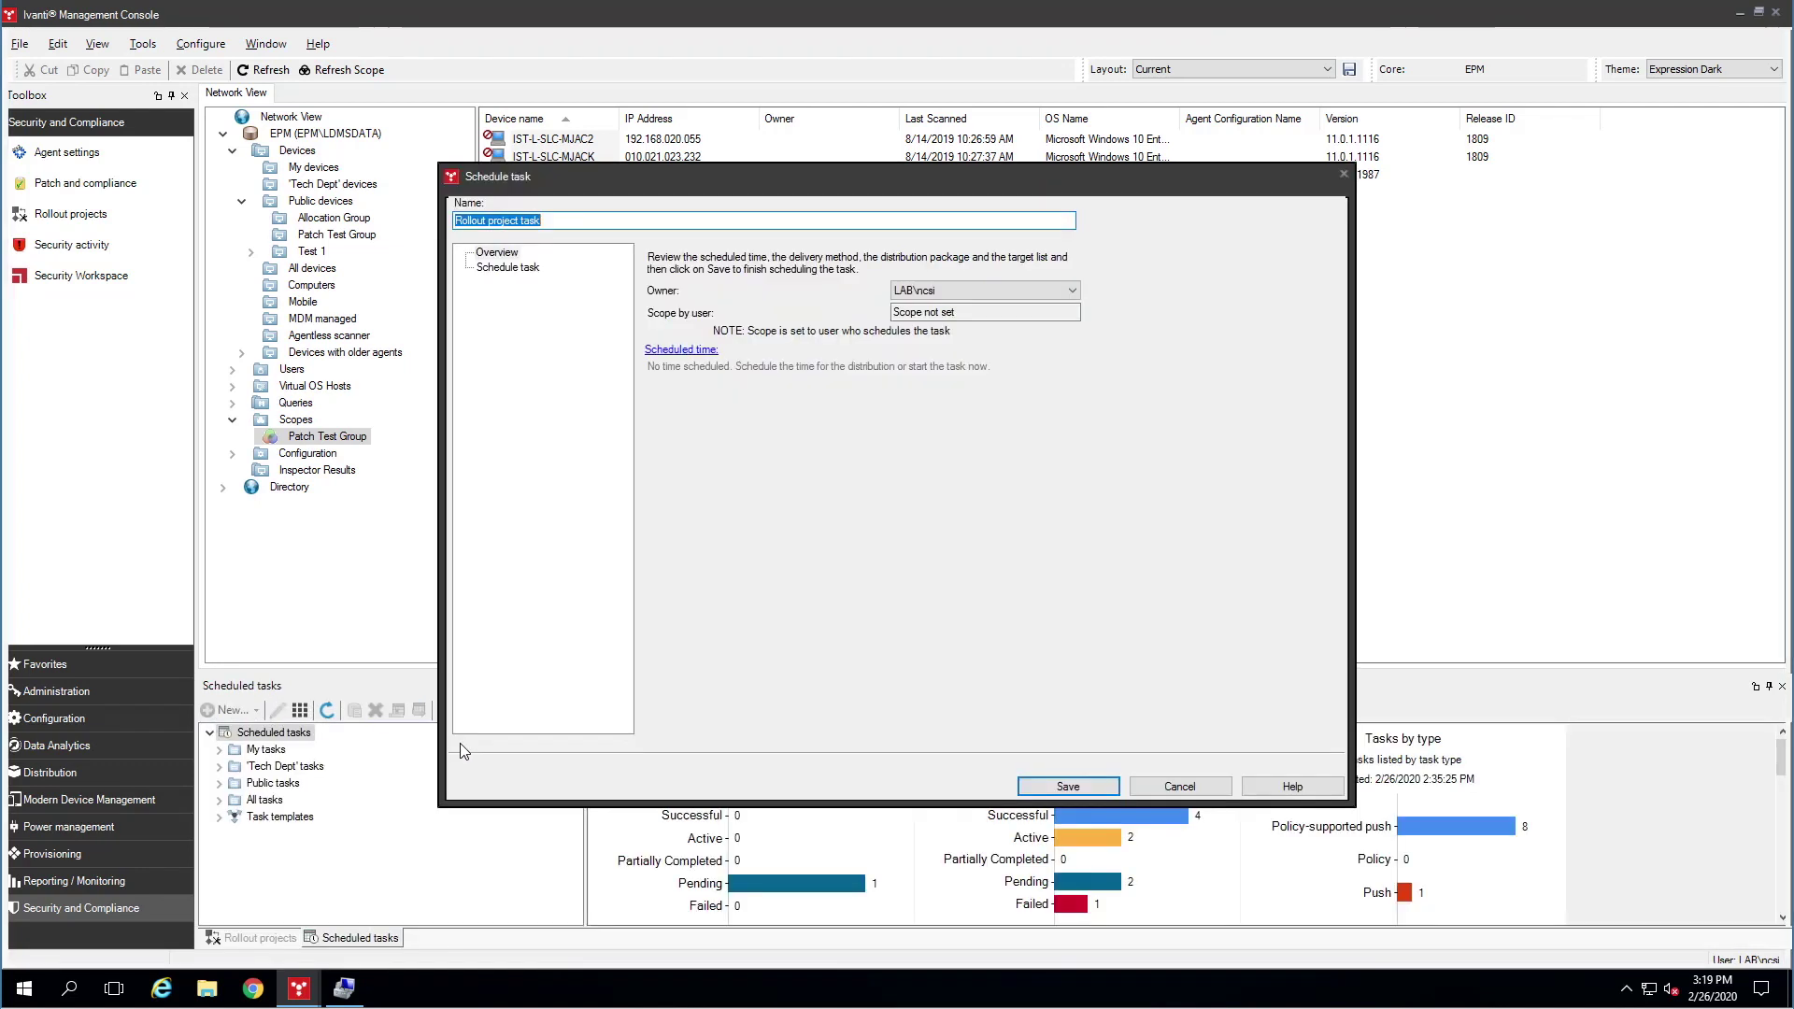
pyautogui.click(599, 219)
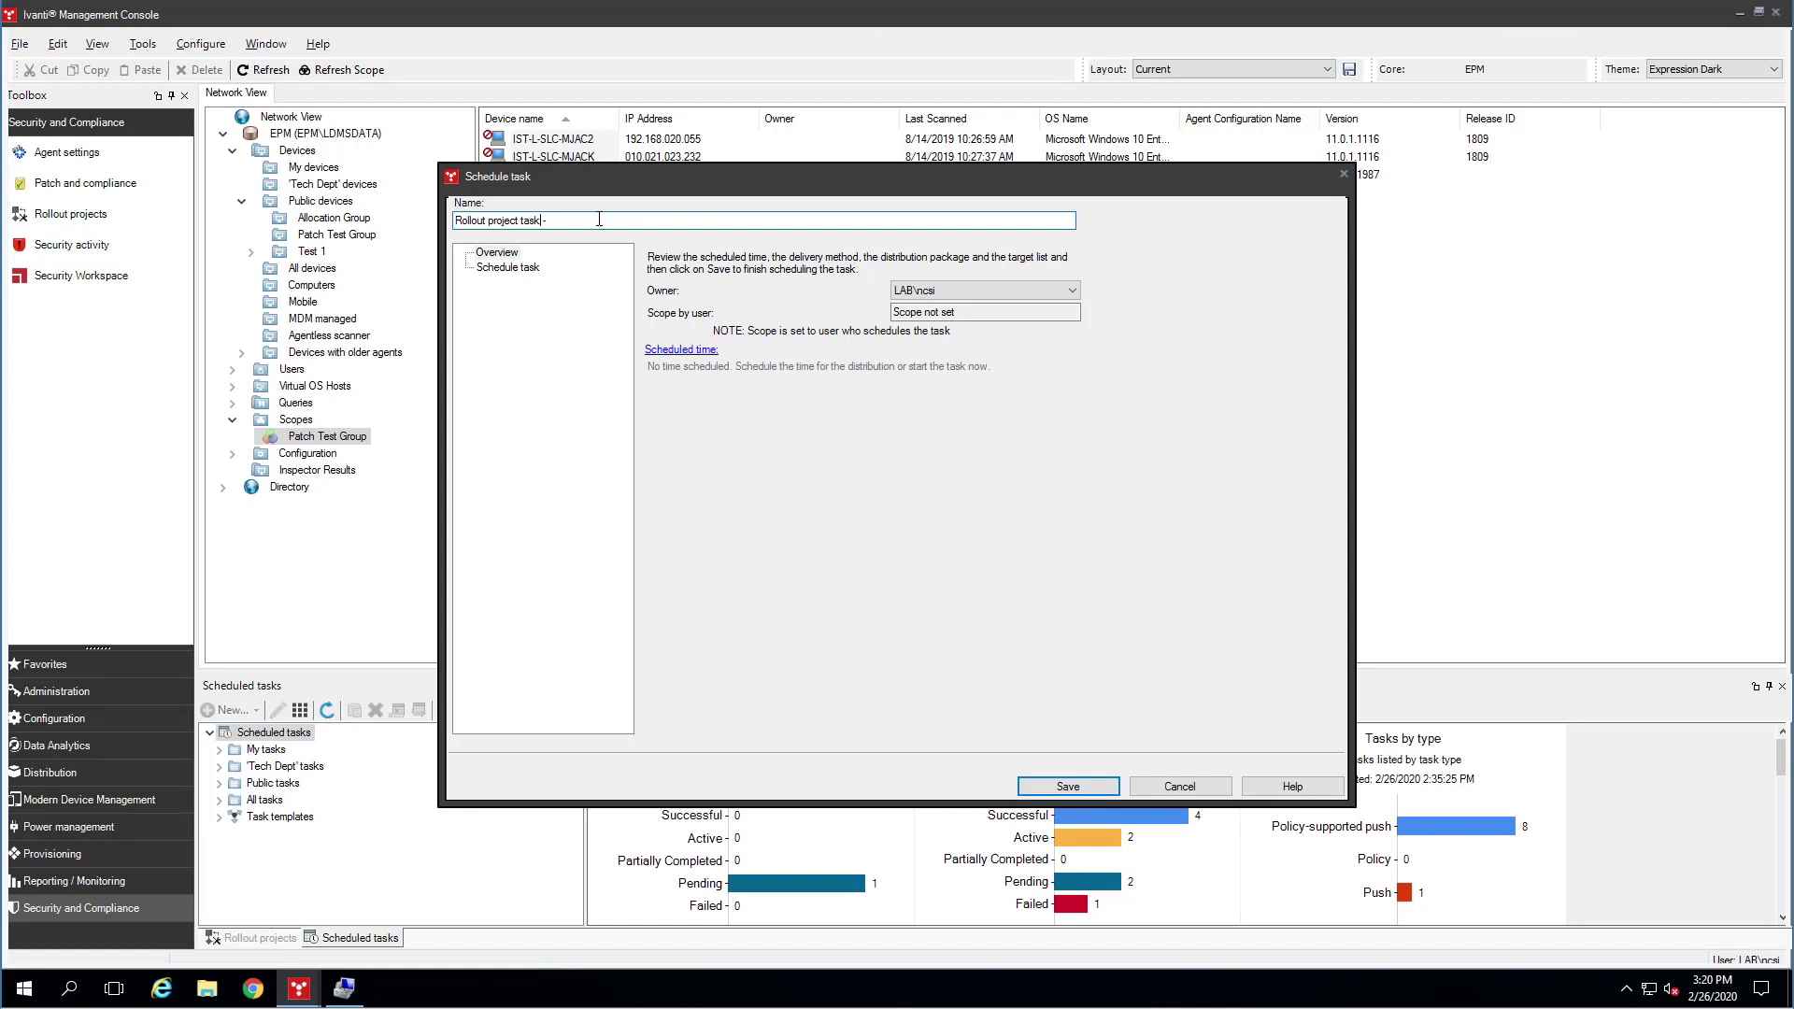
pyautogui.press('Home')
pyautogui.write('System Task')
pyautogui.write('Da')
pyautogui.write('10am an 10pm')
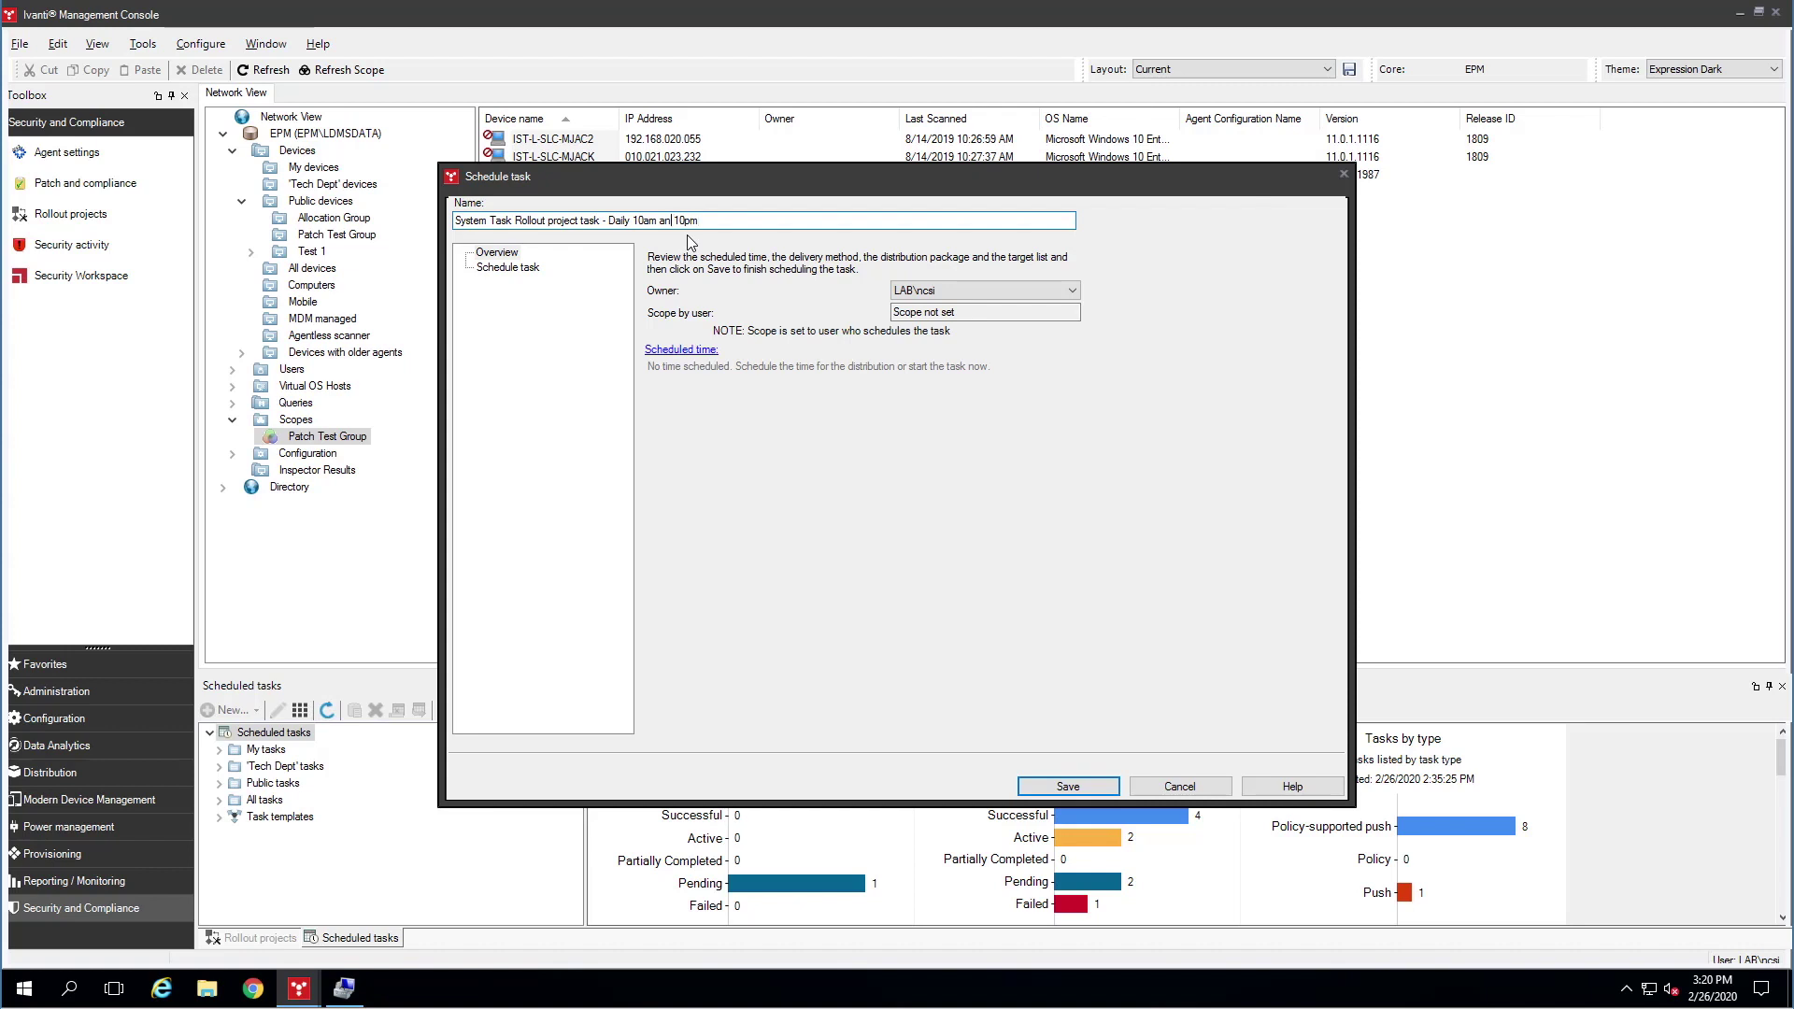
pyautogui.write('d')
# - Start the task later at 10:00 PM, repeating every hour(s), and save it
pyautogui.click(510, 270)
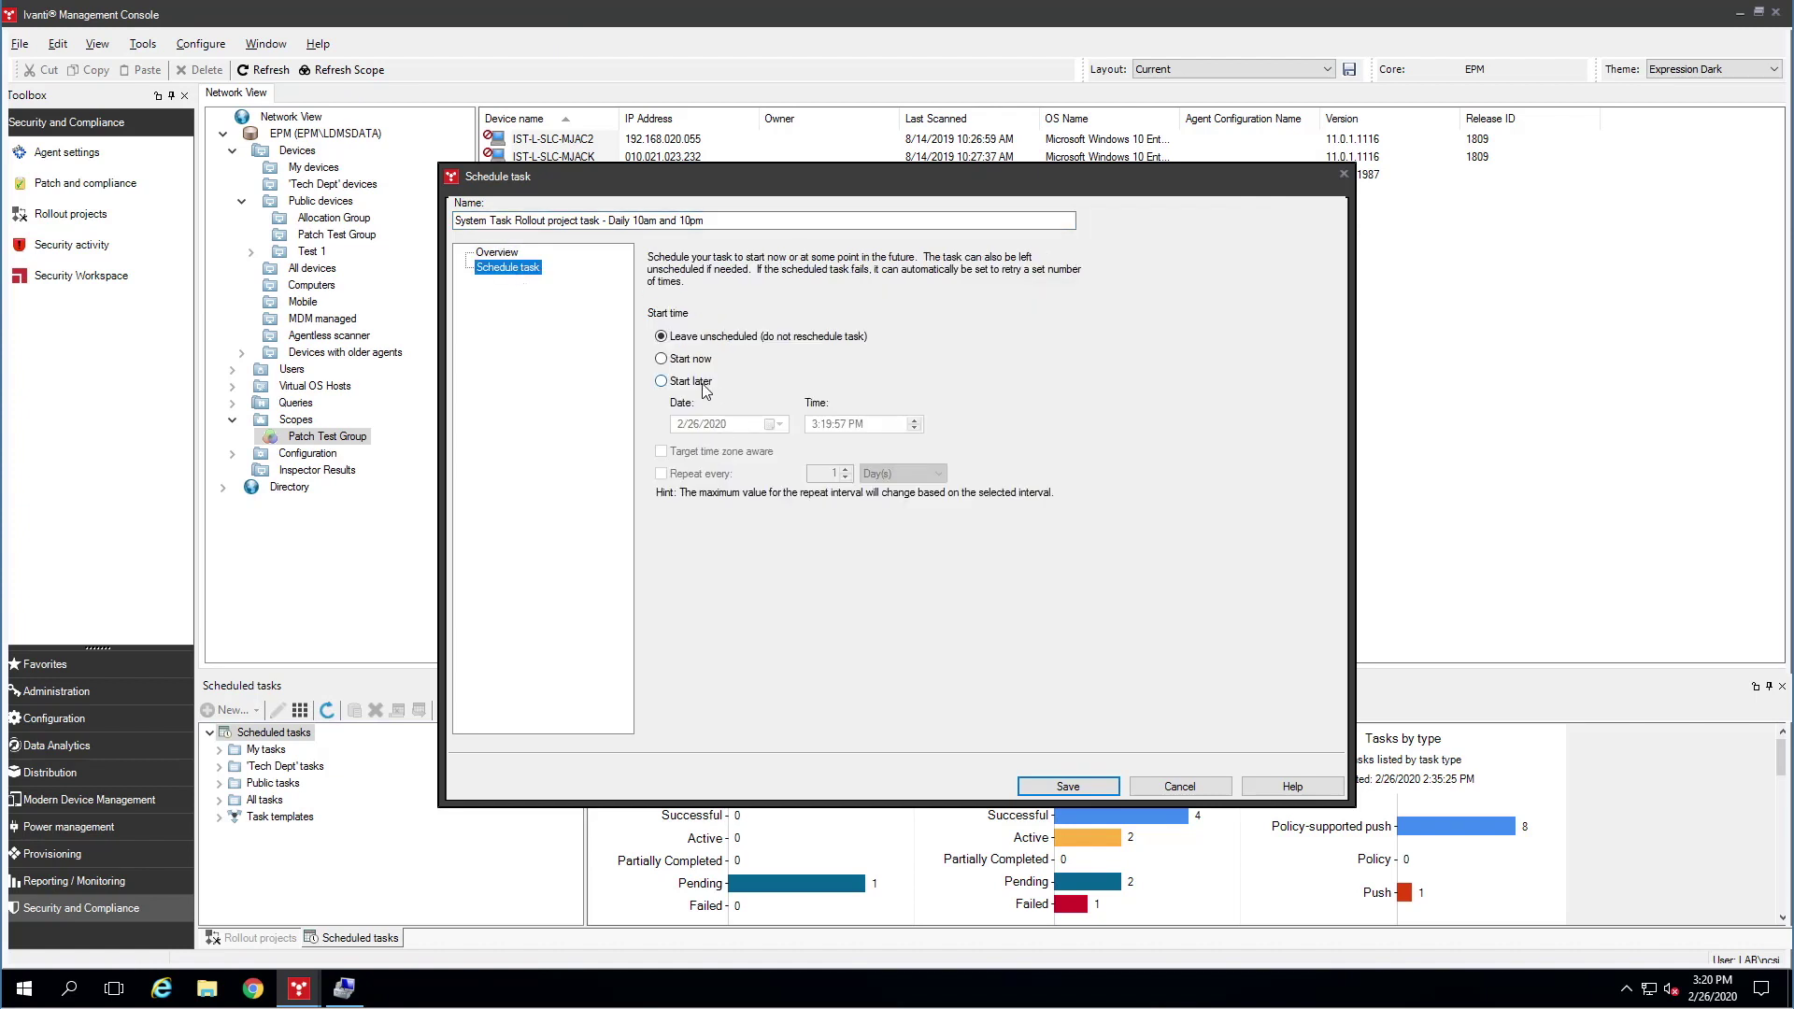
pyautogui.click(701, 382)
pyautogui.click(818, 431)
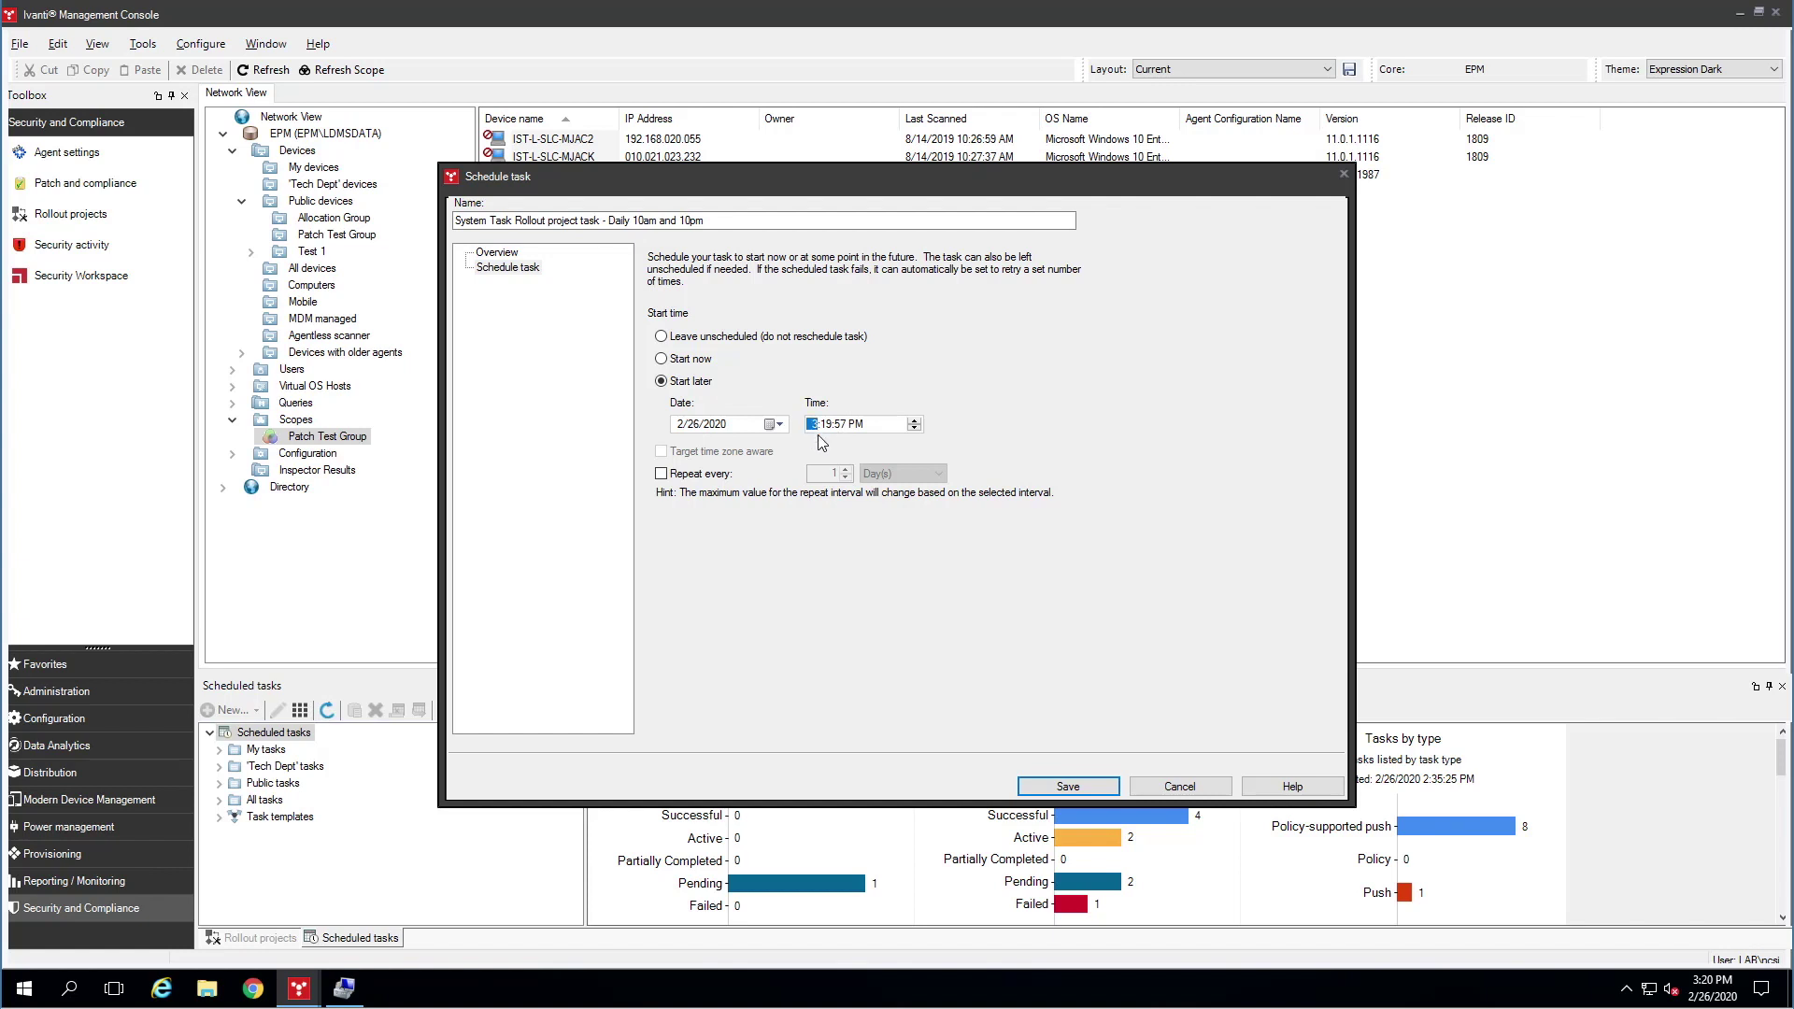
pyautogui.click(828, 429)
pyautogui.write('0')
pyautogui.click(716, 478)
pyautogui.click(874, 476)
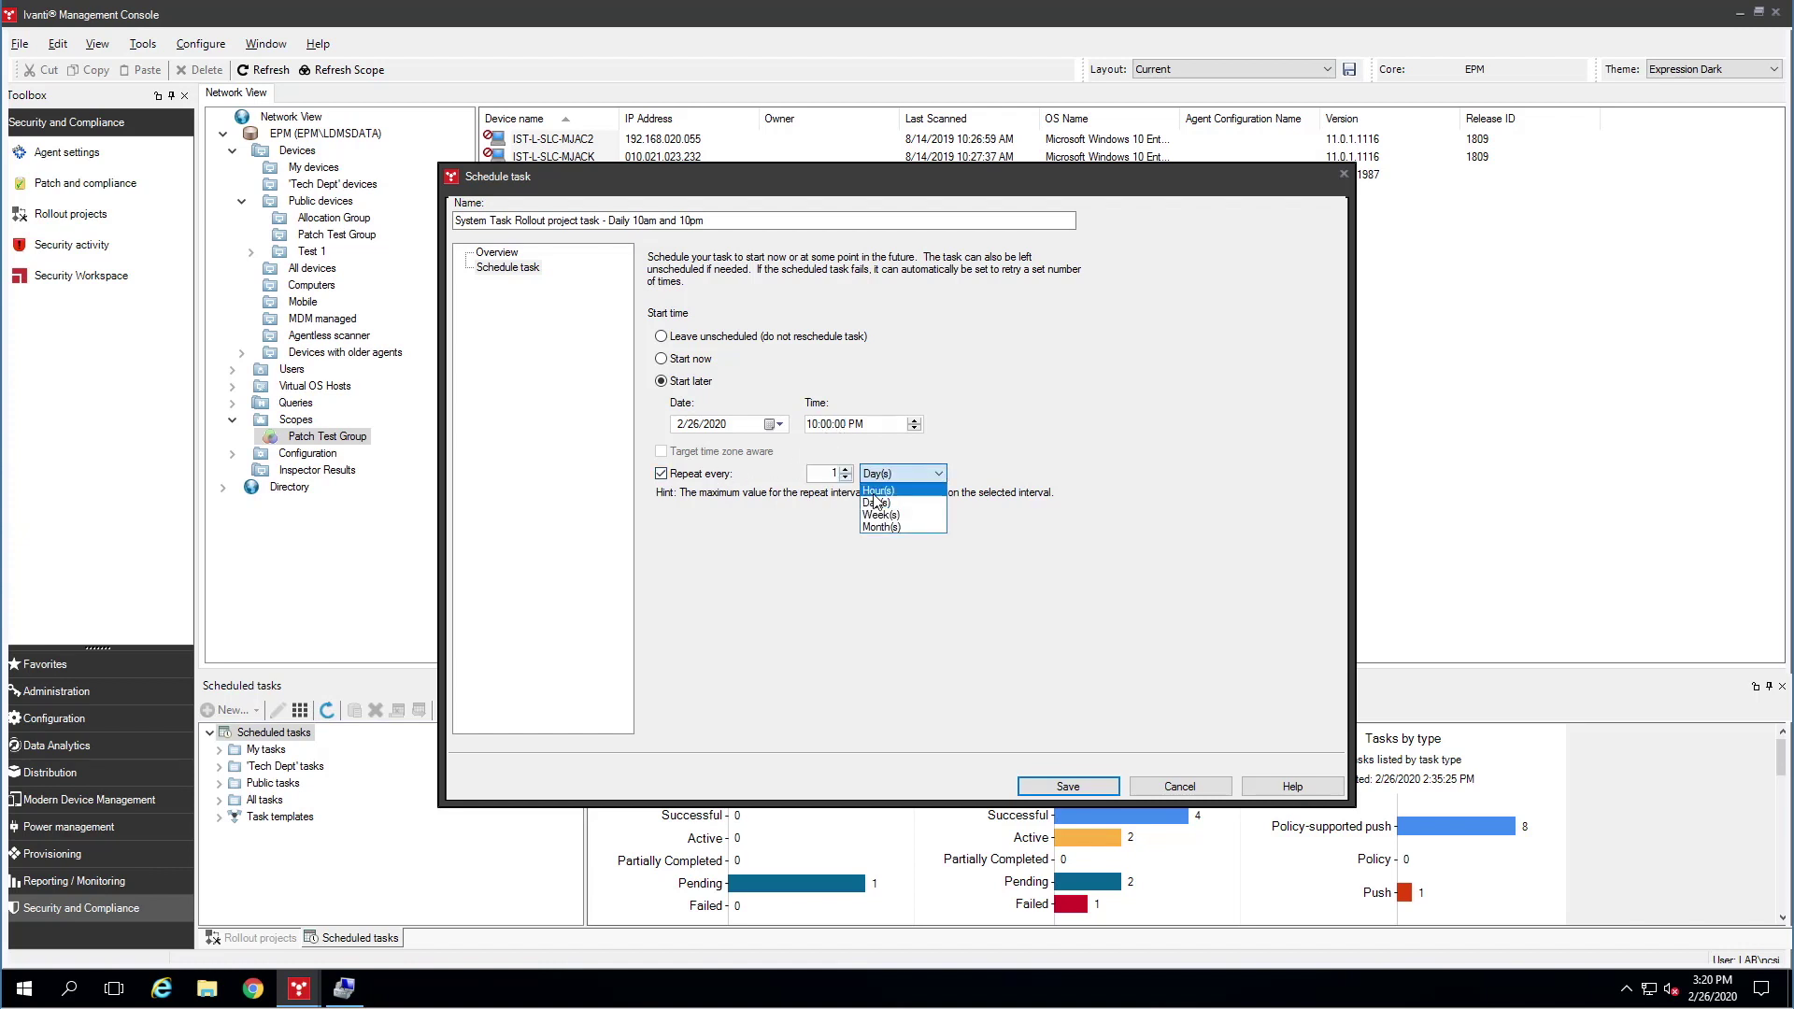
pyautogui.click(874, 489)
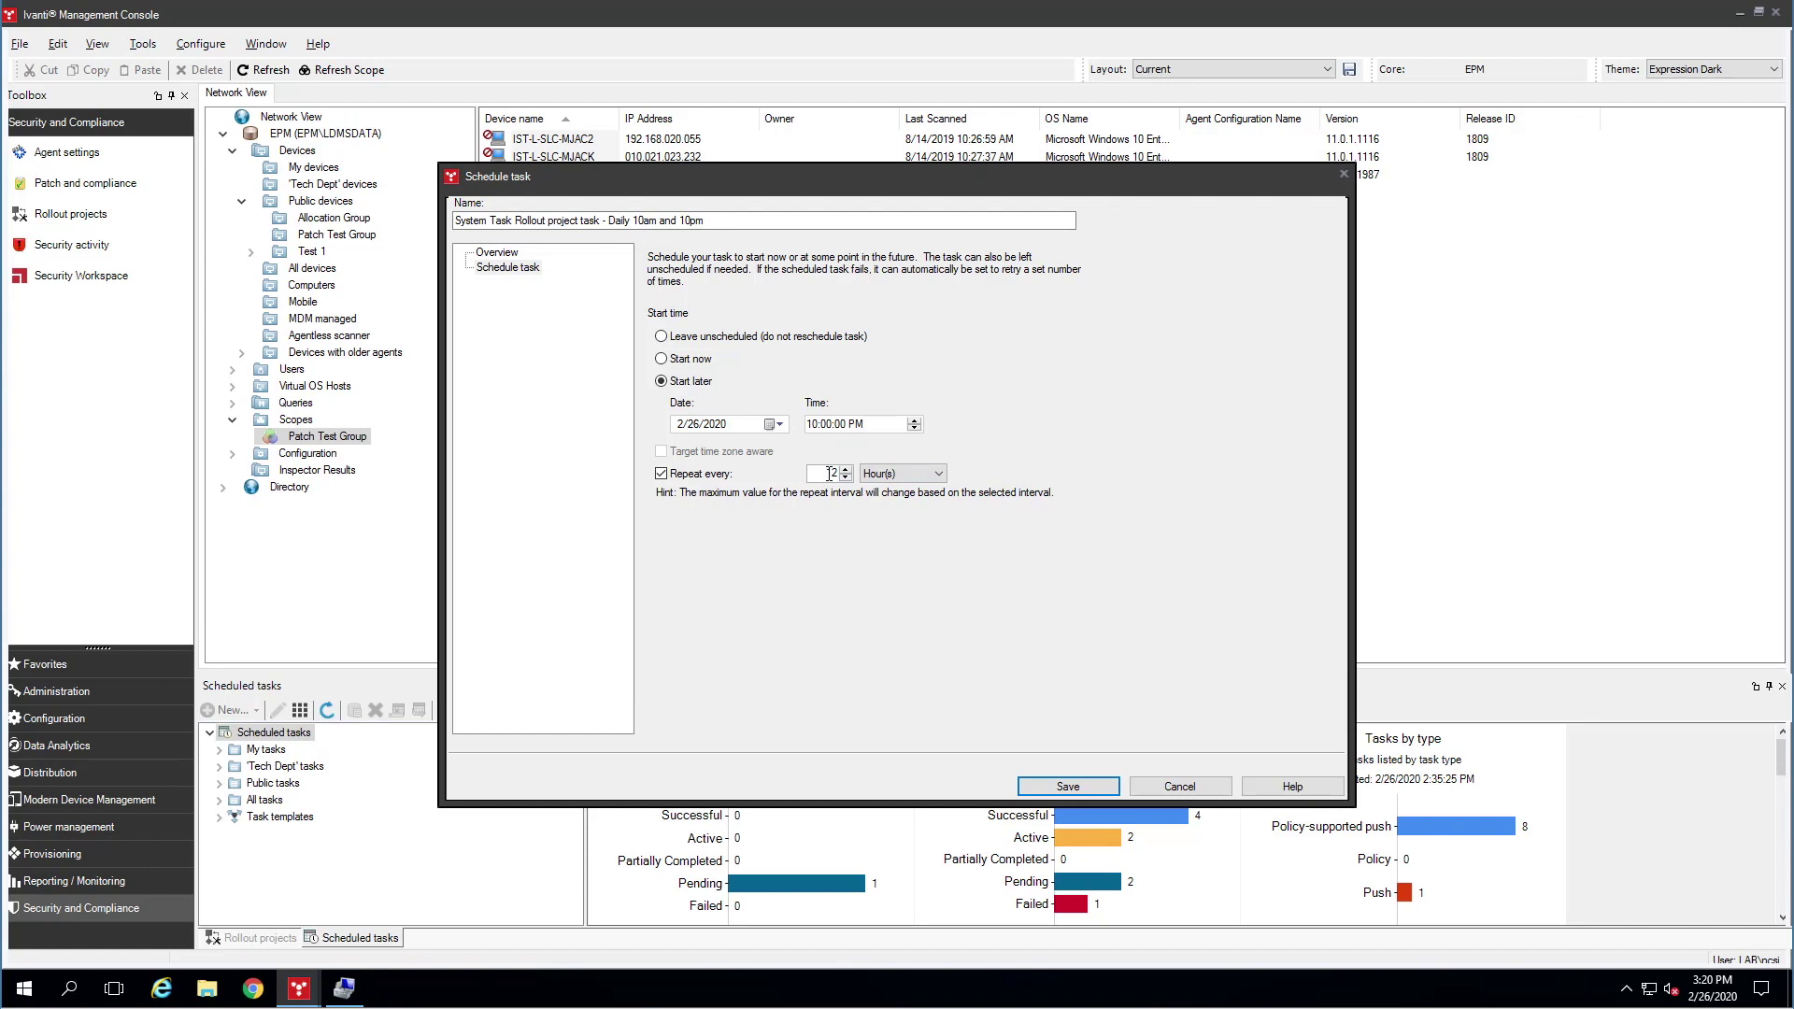
pyautogui.click(1067, 787)
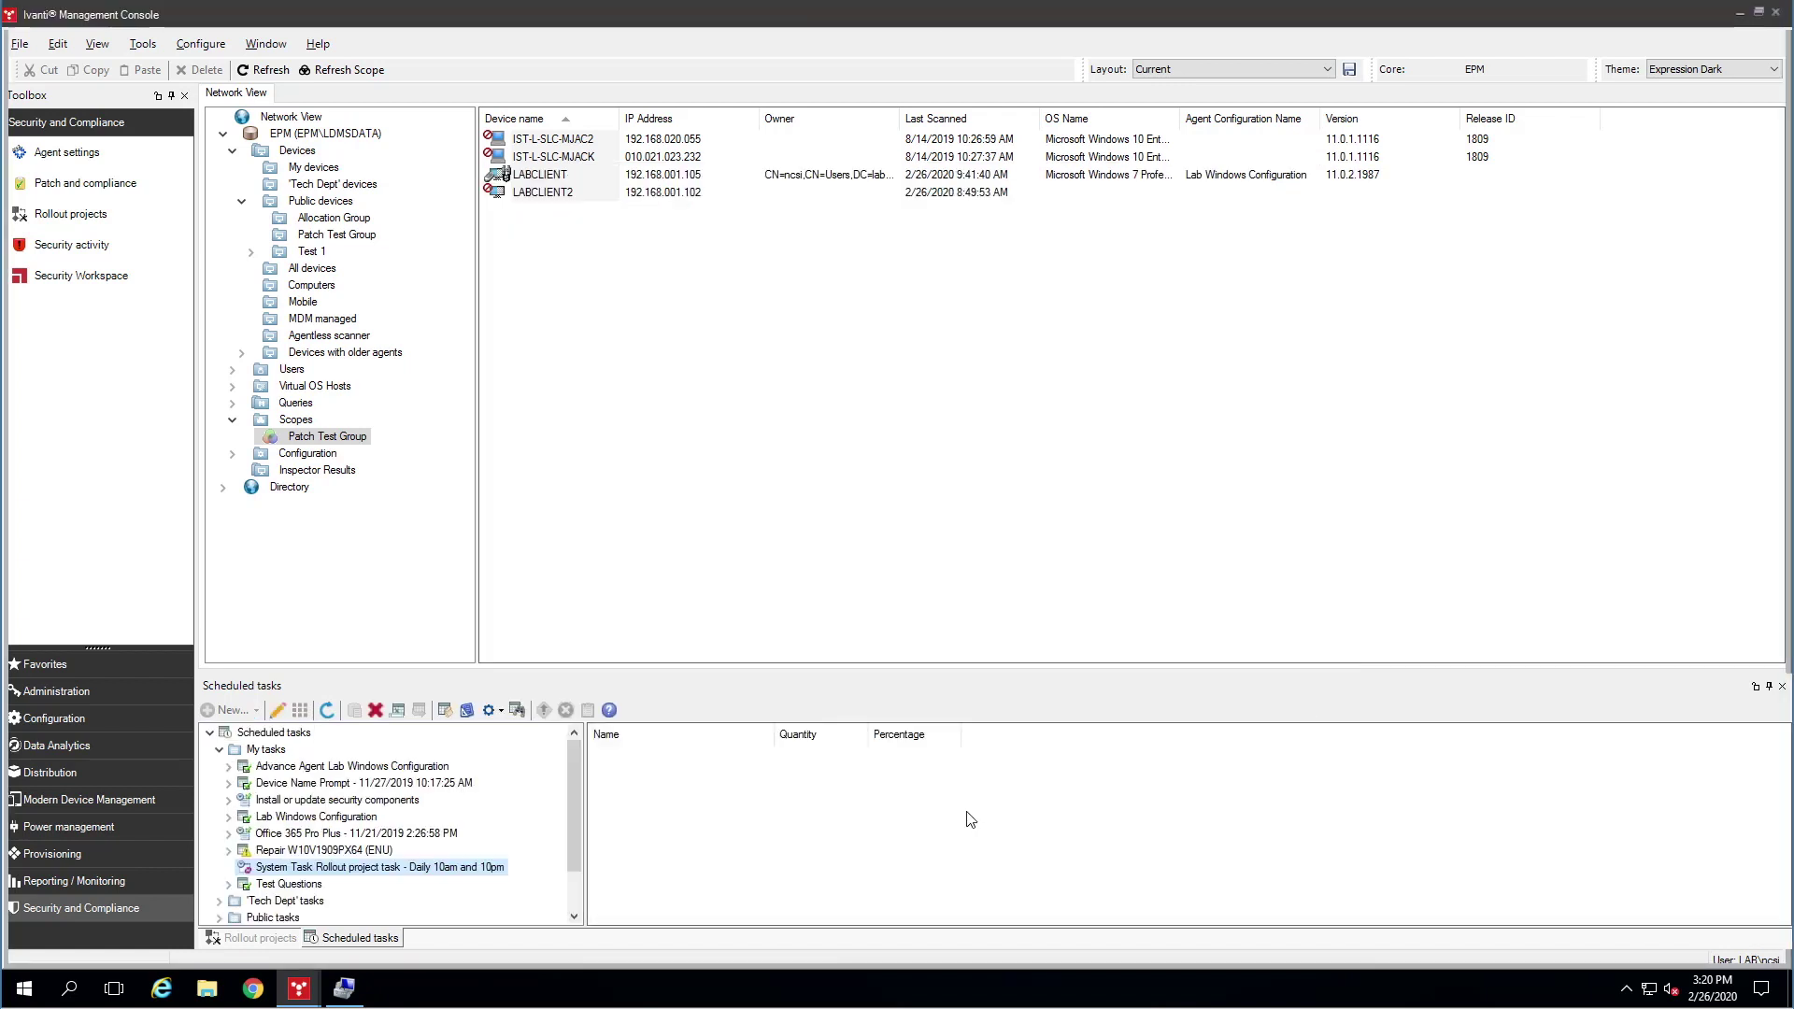
# - Check the rollout project task under Public tasks > System Tasks, then return to Rollout projects
pyautogui.scroll(-1, 225, 903)
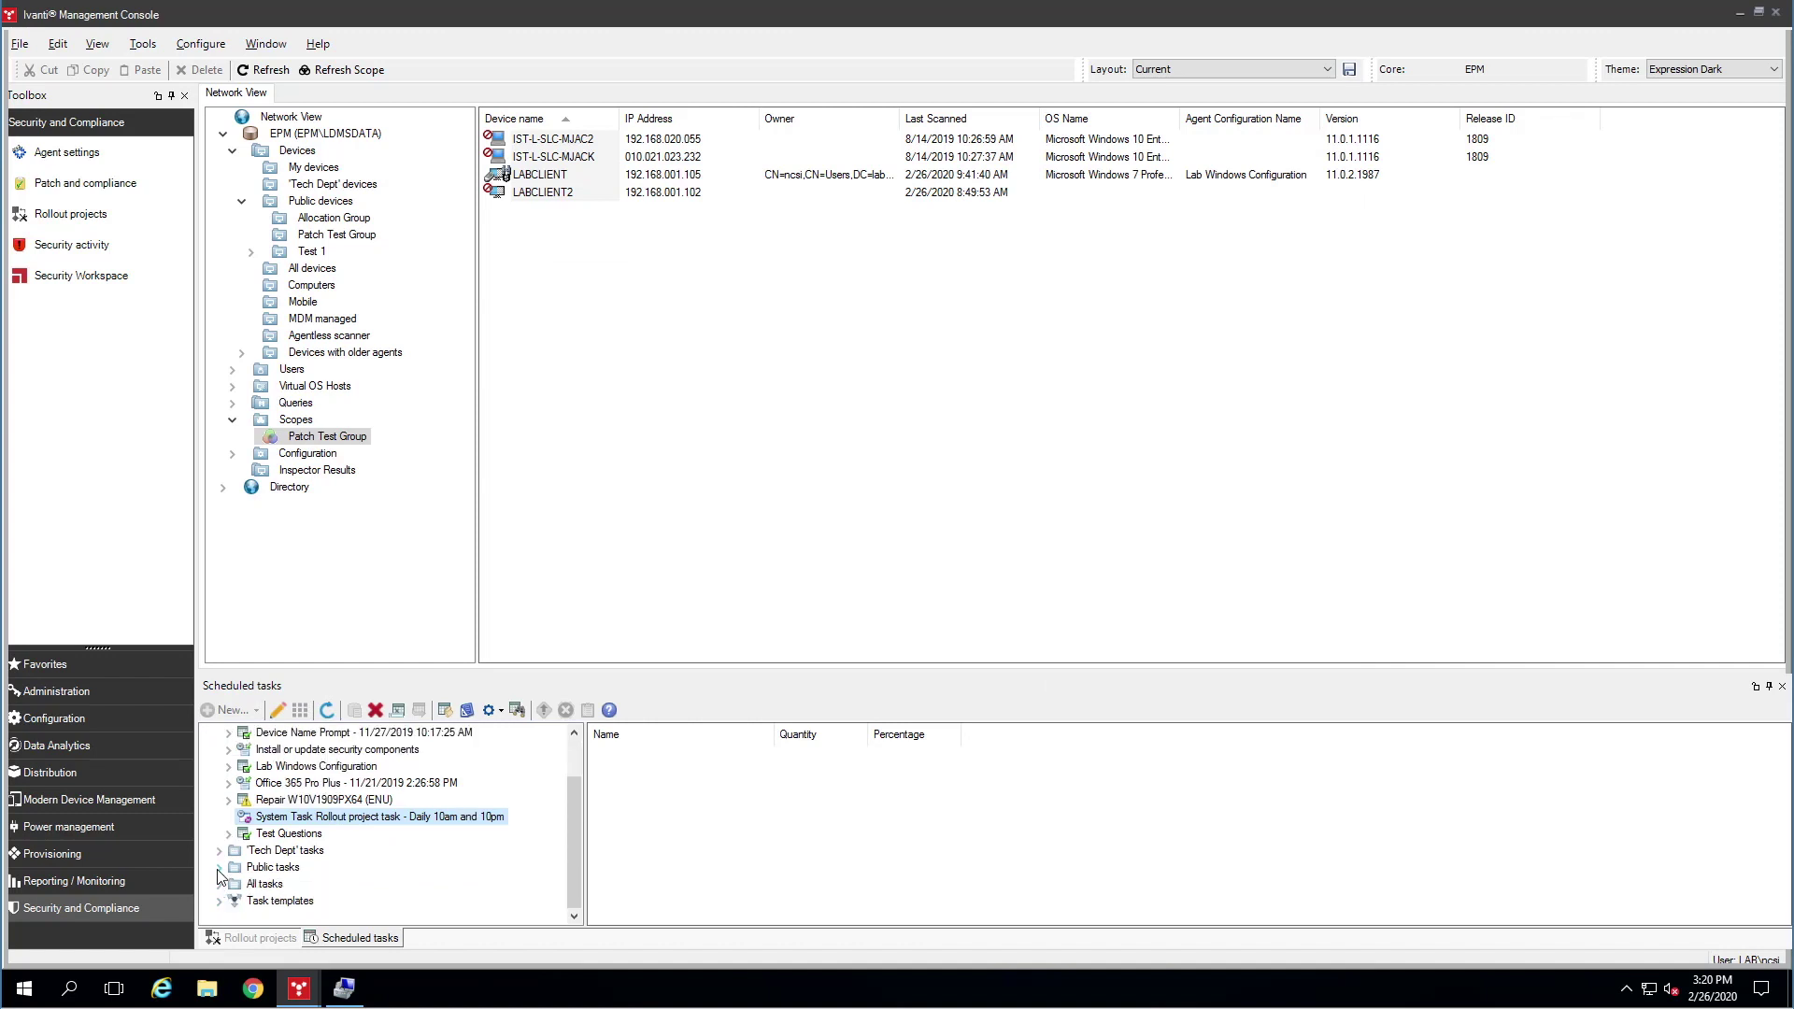
pyautogui.click(220, 868)
pyautogui.click(271, 882)
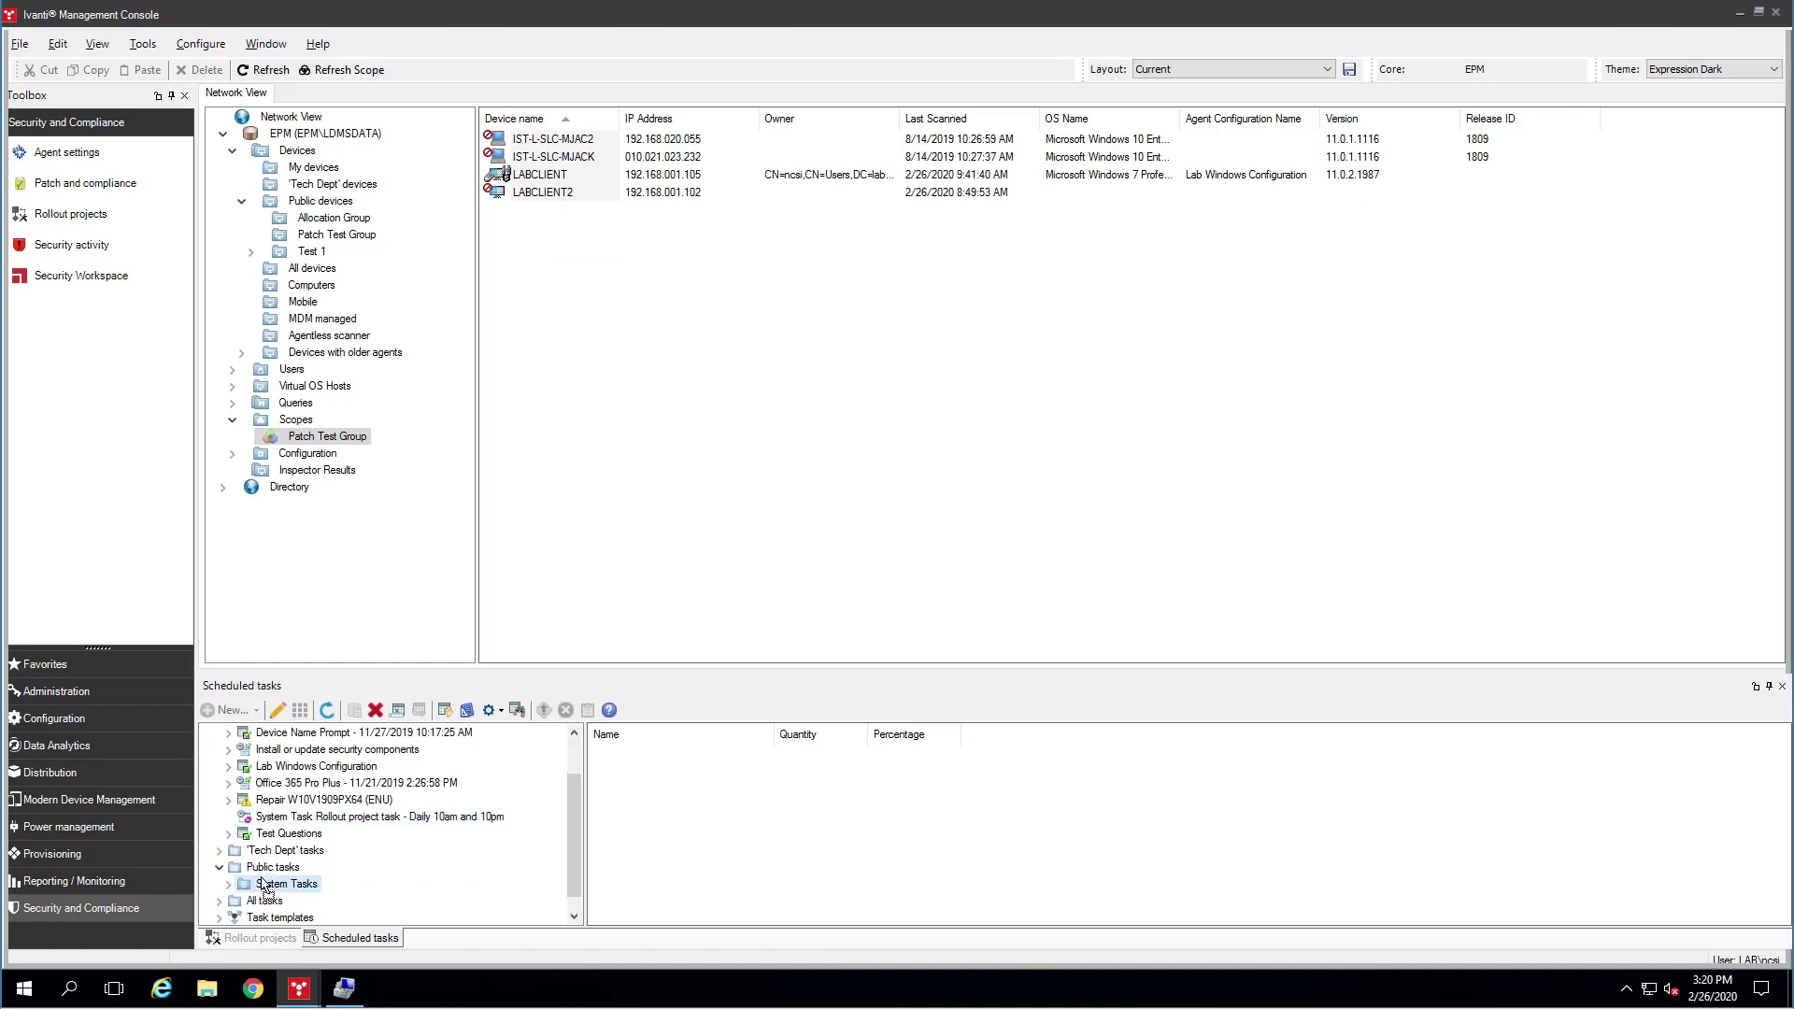
pyautogui.doubleClick(265, 884)
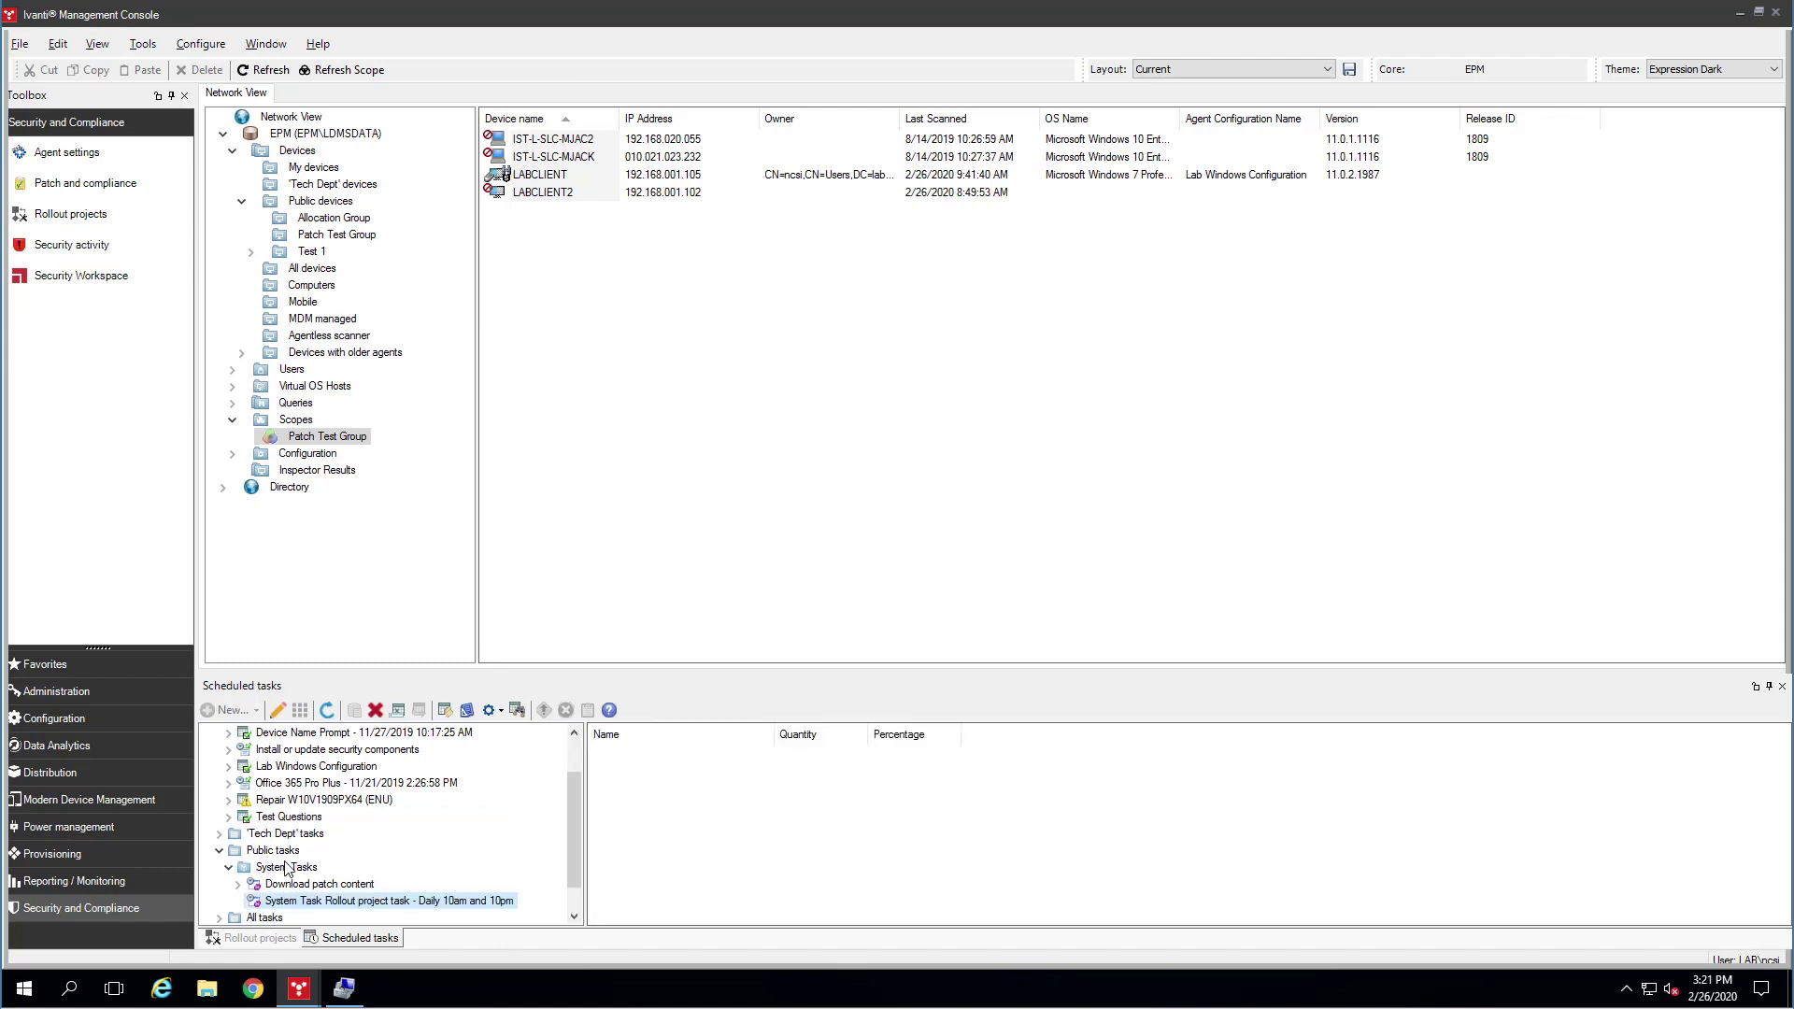
pyautogui.click(264, 938)
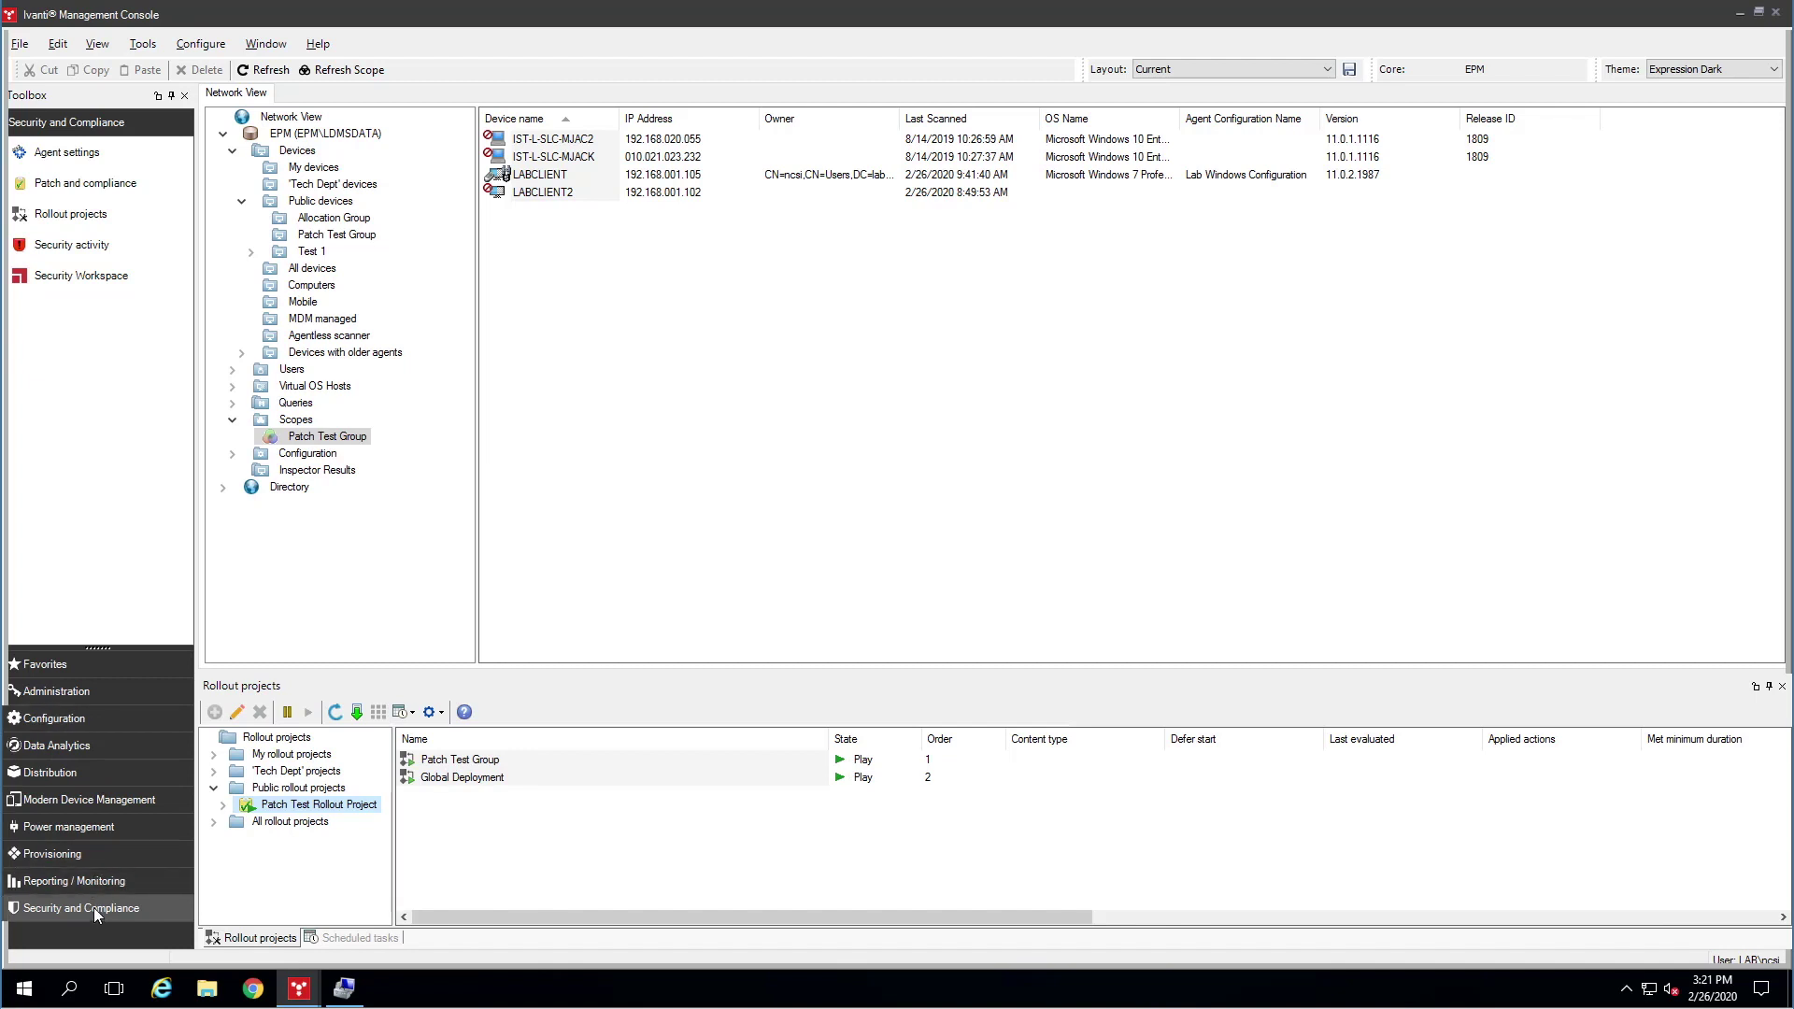
# - List the detected patches under Patch and compliance > Scan > Detected
pyautogui.click(124, 187)
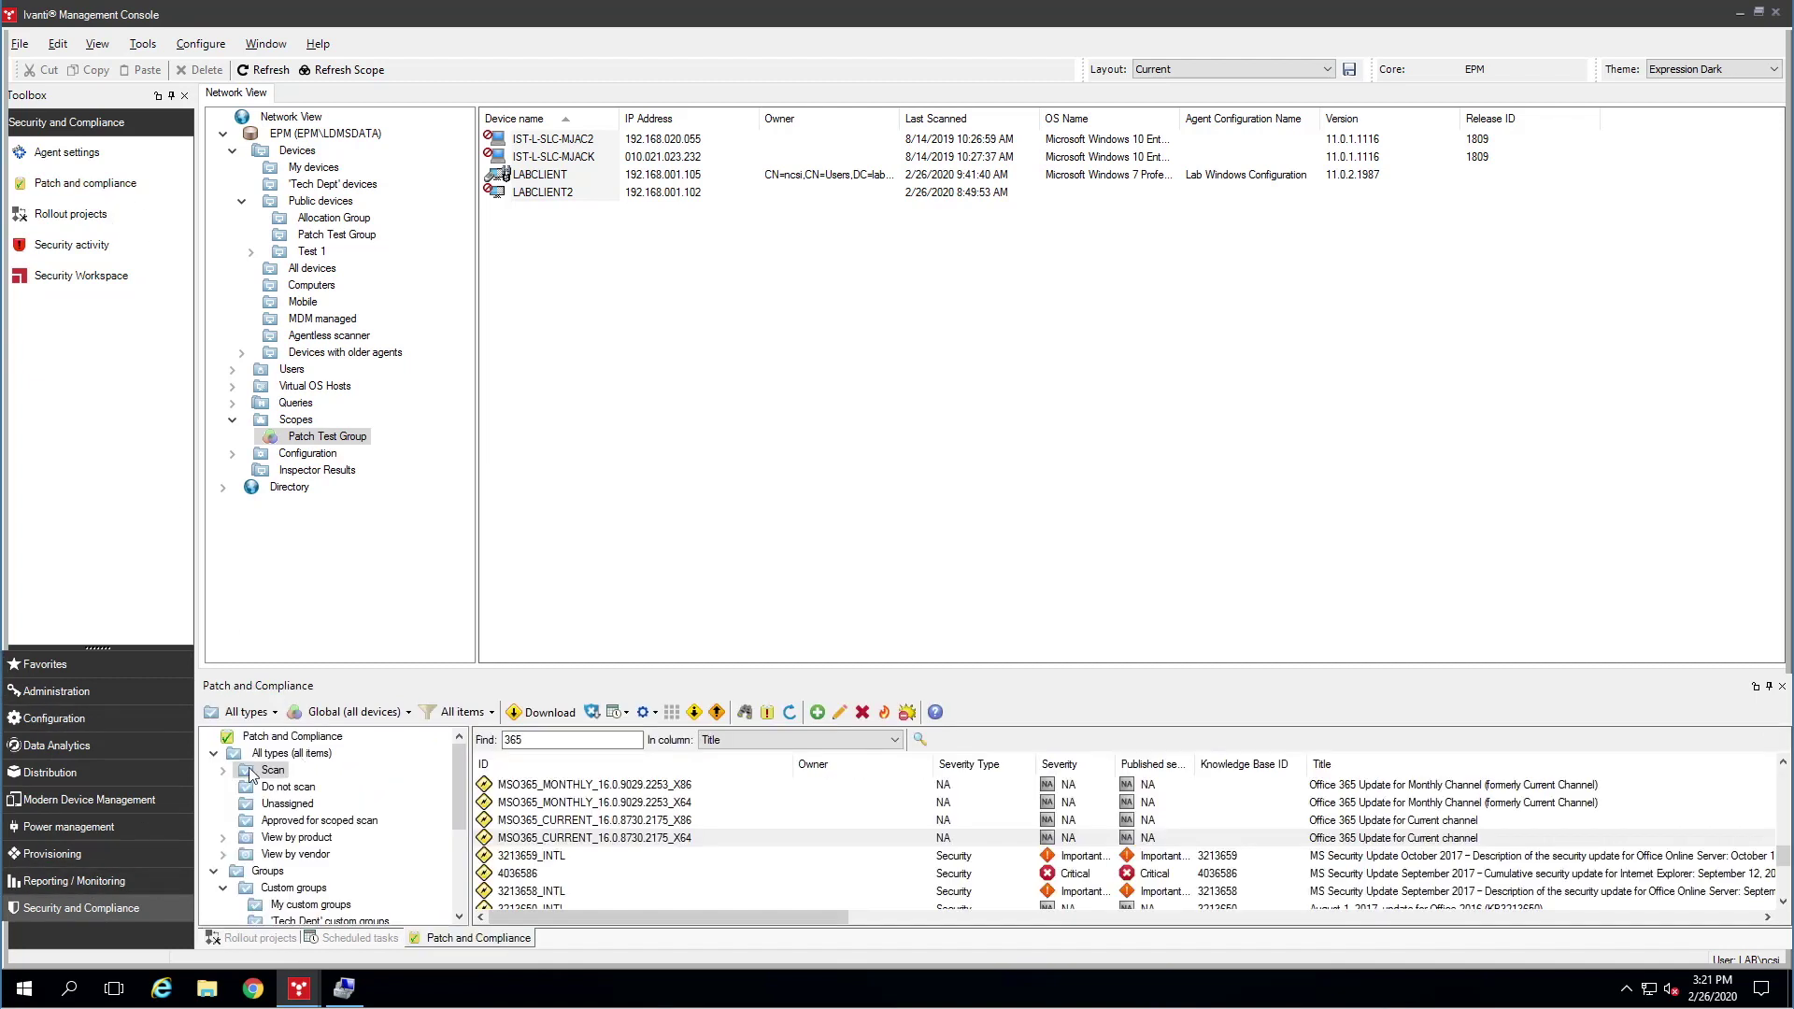
pyautogui.click(224, 771)
pyautogui.click(282, 835)
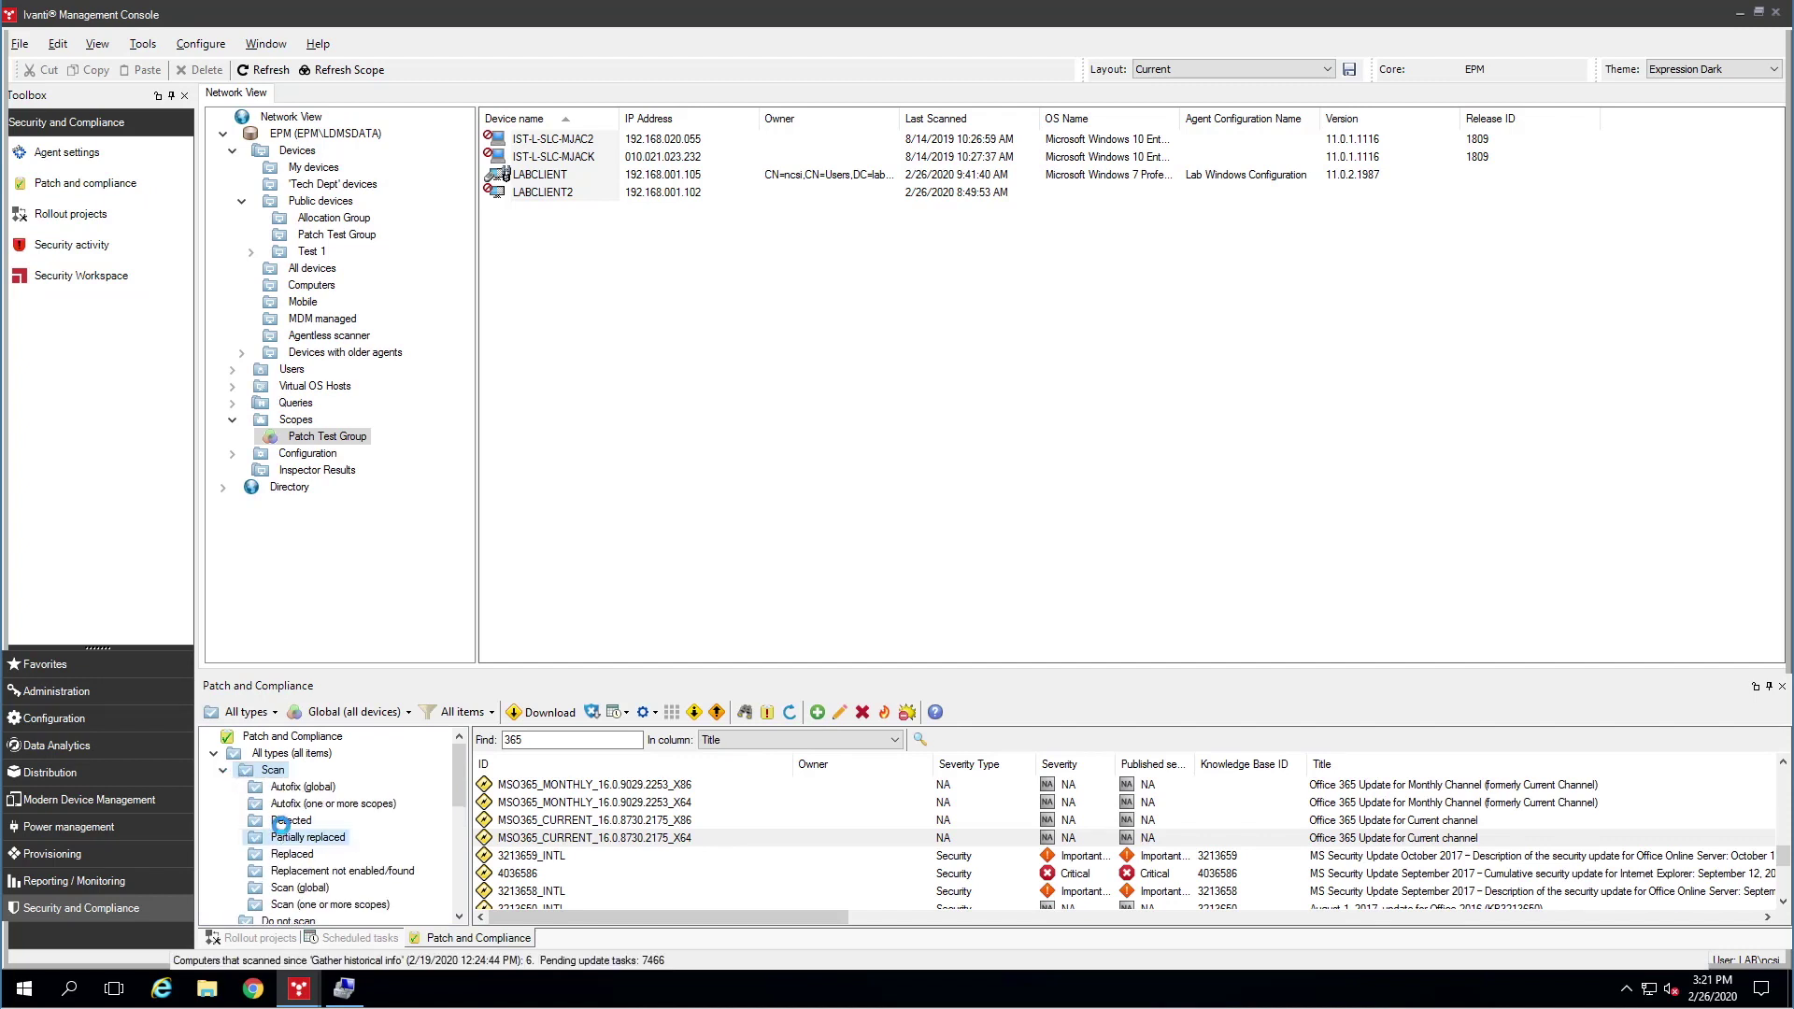
pyautogui.click(282, 822)
# - Copy CHROME-200224_INTL, MSRT20-02_INTL and APSB20-06_INTL, then bring up the Patch Test Rollout Project's actions
pyautogui.click(620, 787)
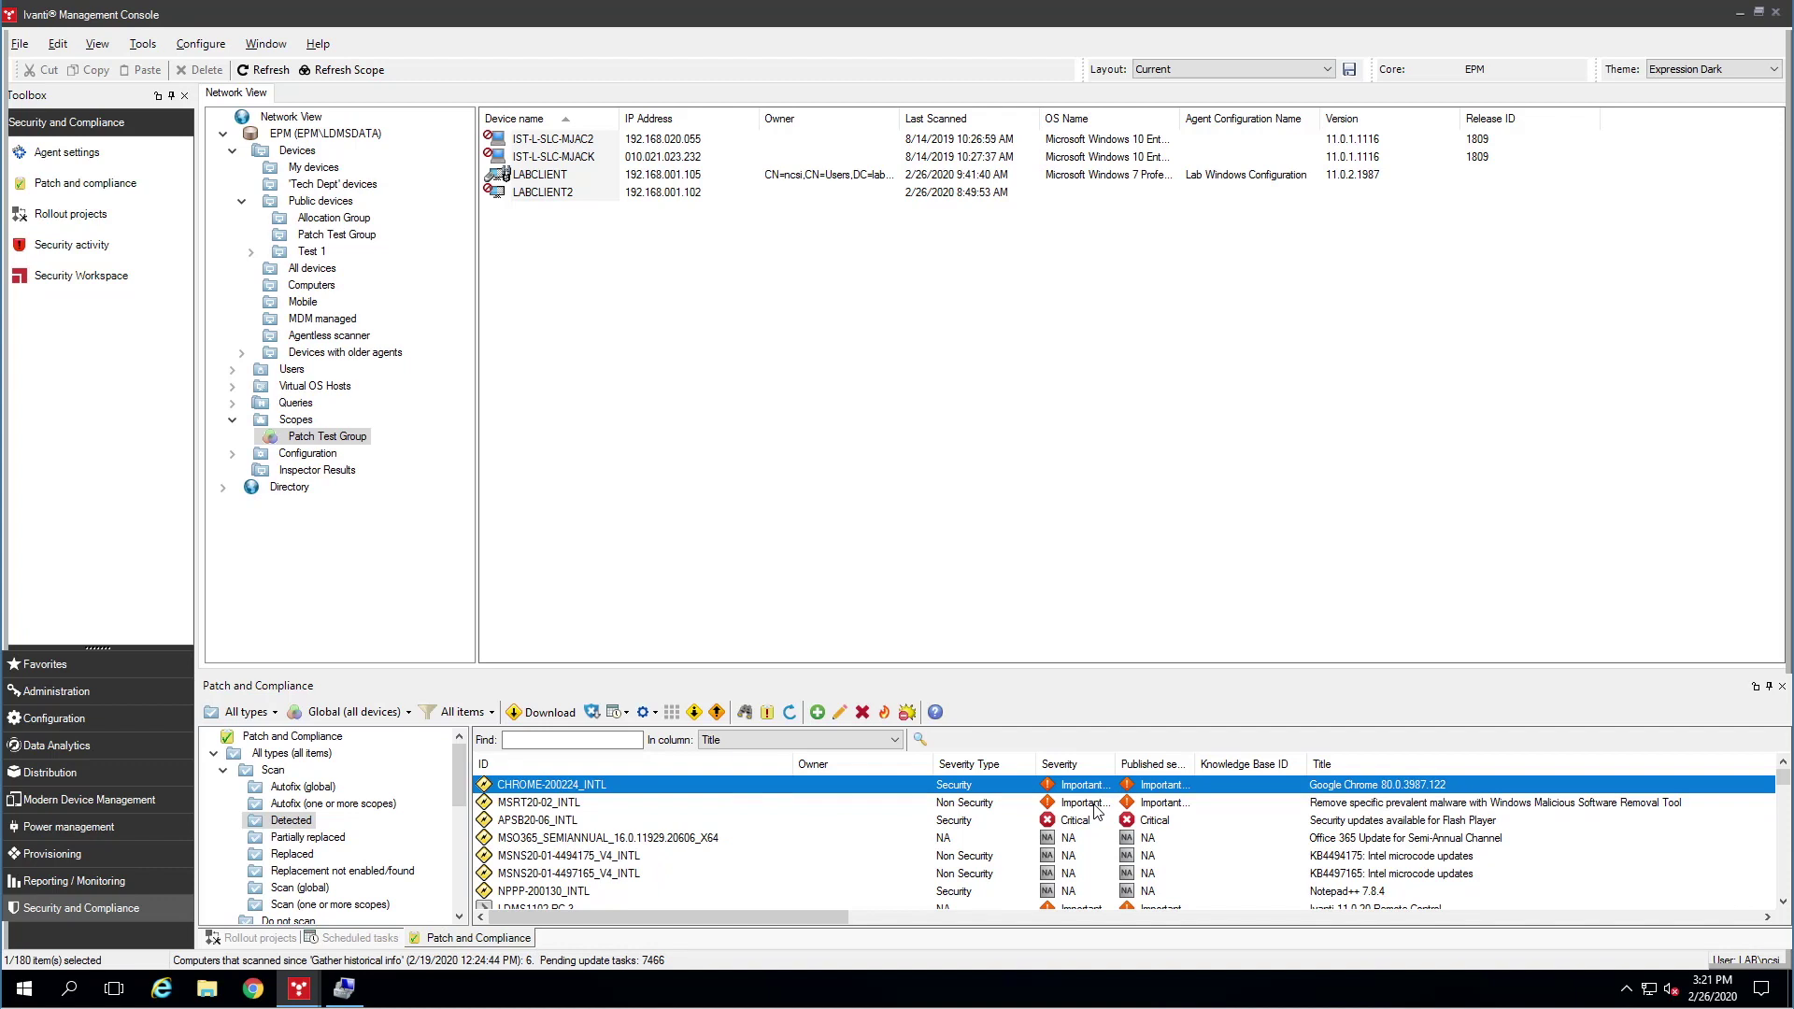
pyautogui.keyDown('shift'); pyautogui.click(549, 823); pyautogui.keyUp('shift')
pyautogui.rightClick(550, 823)
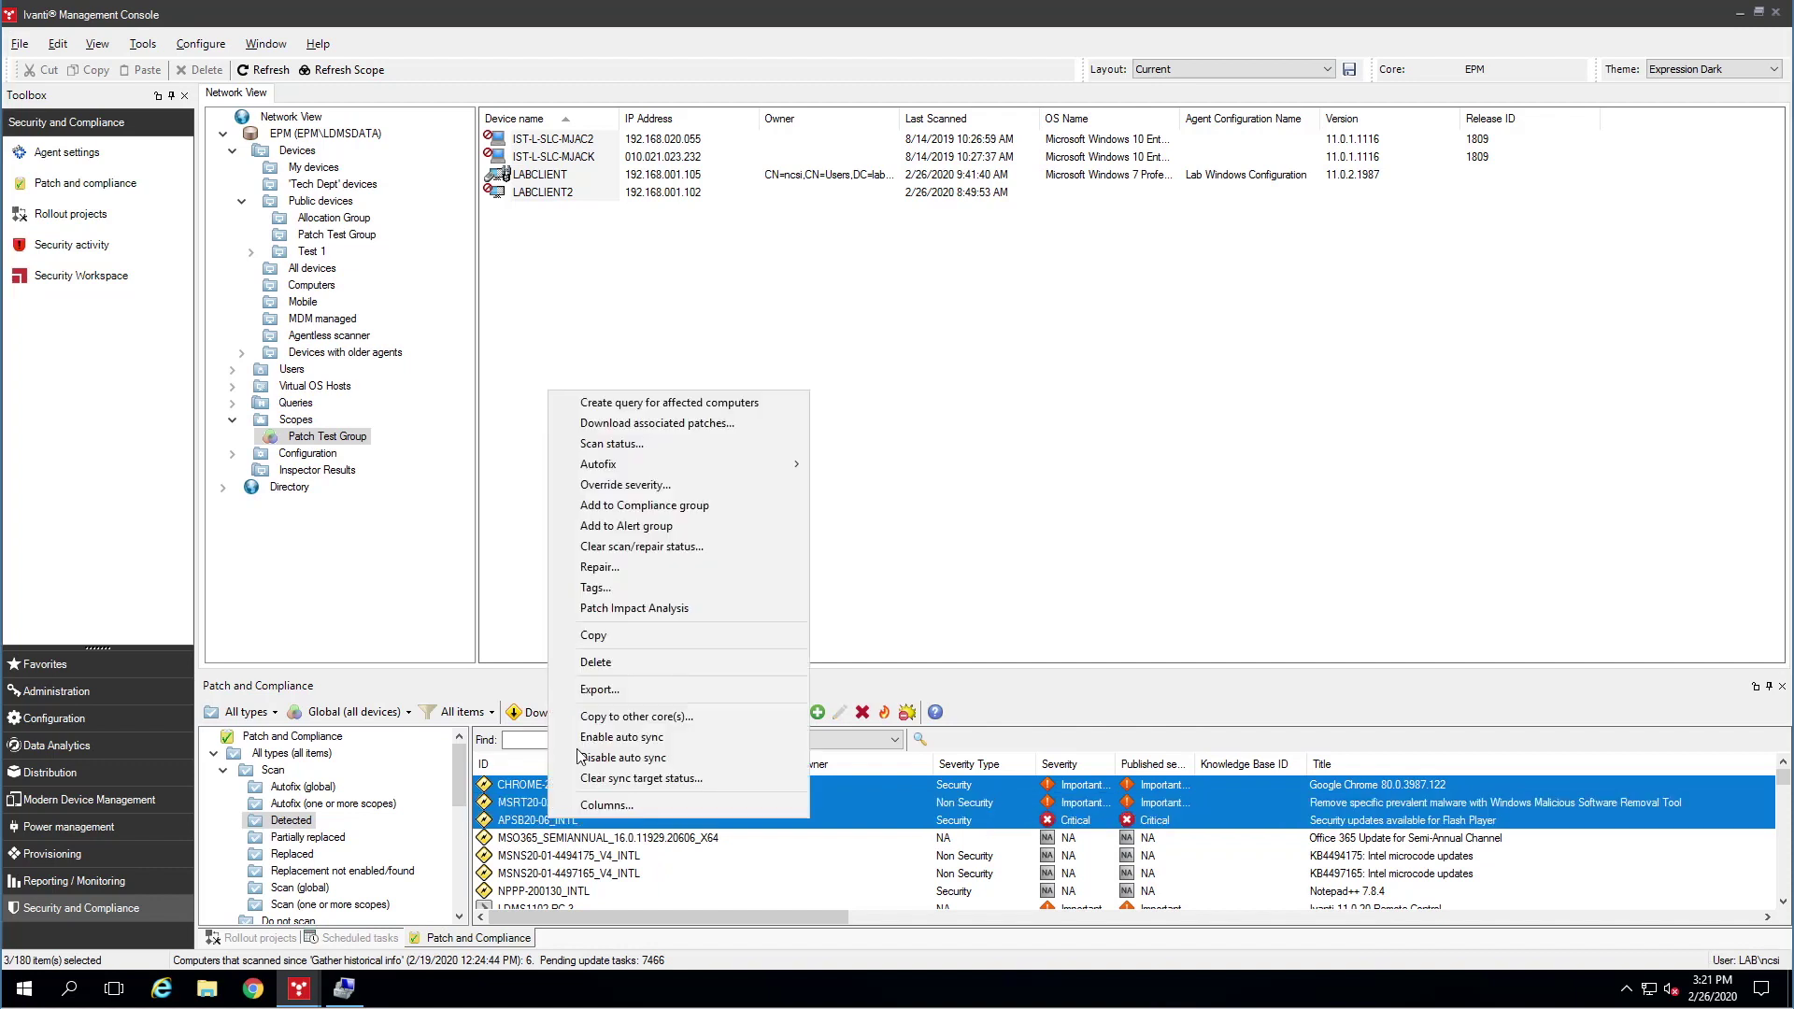
pyautogui.click(608, 637)
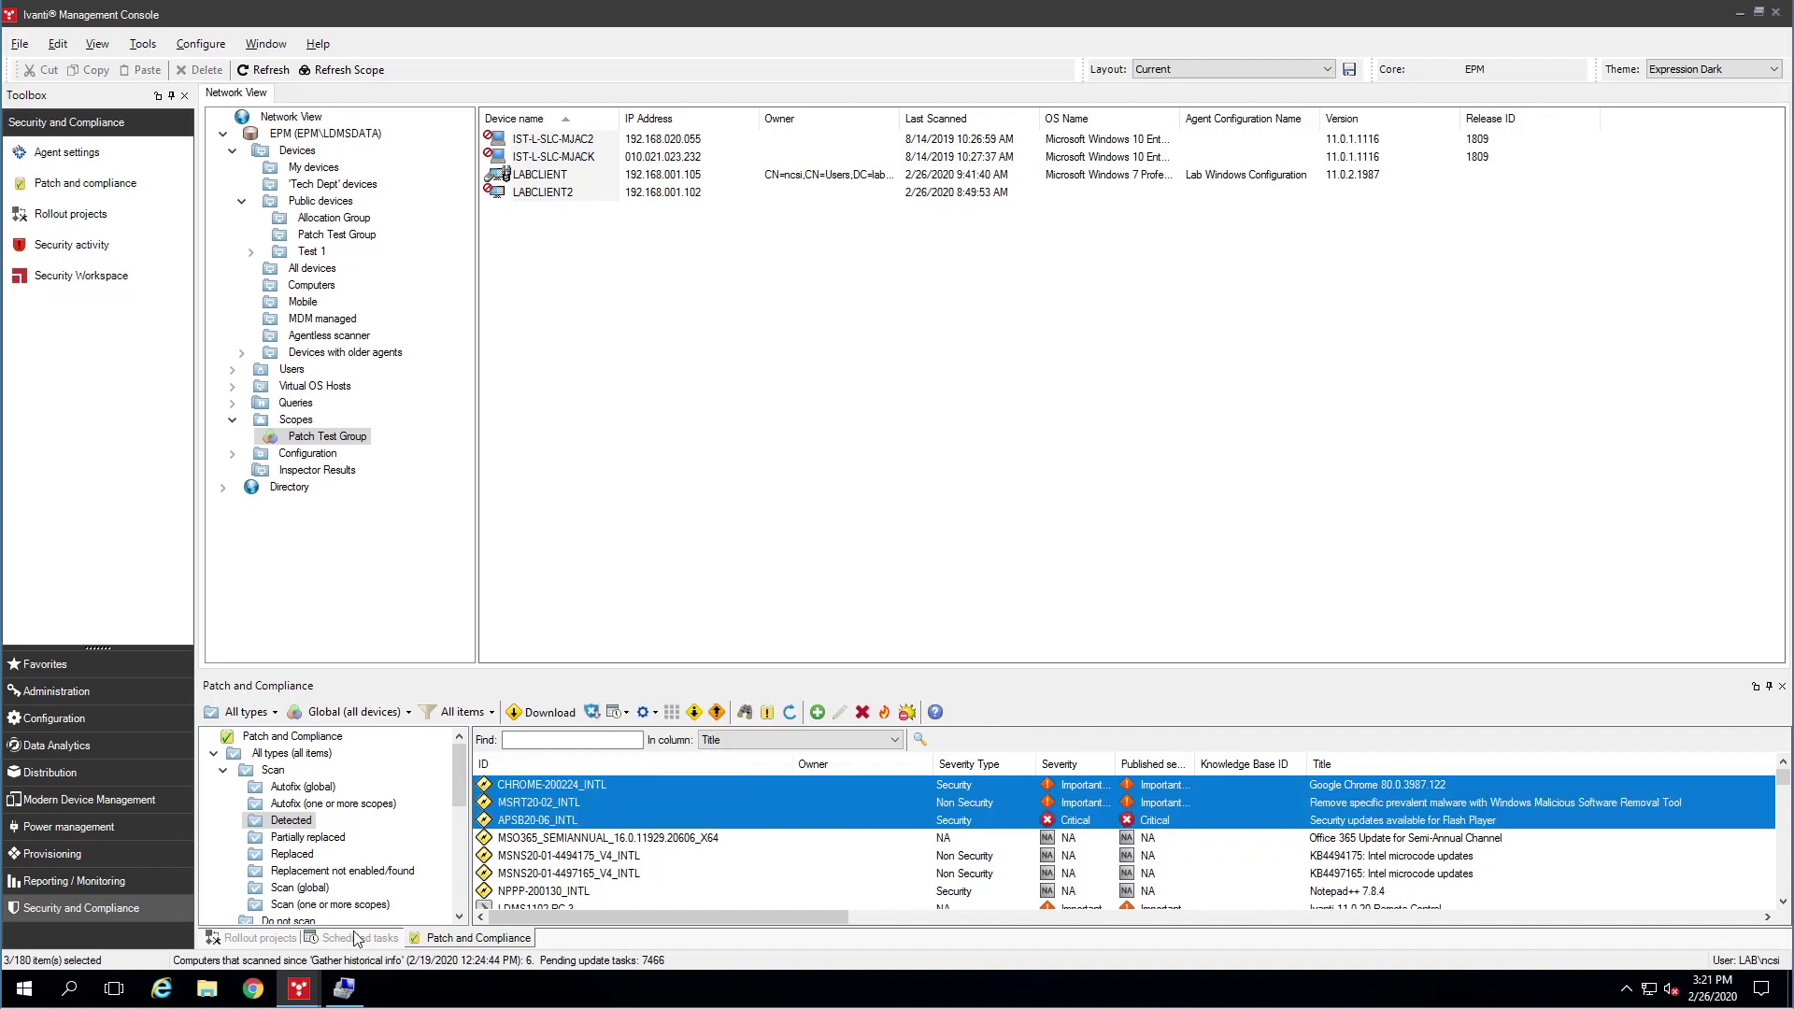
pyautogui.click(248, 938)
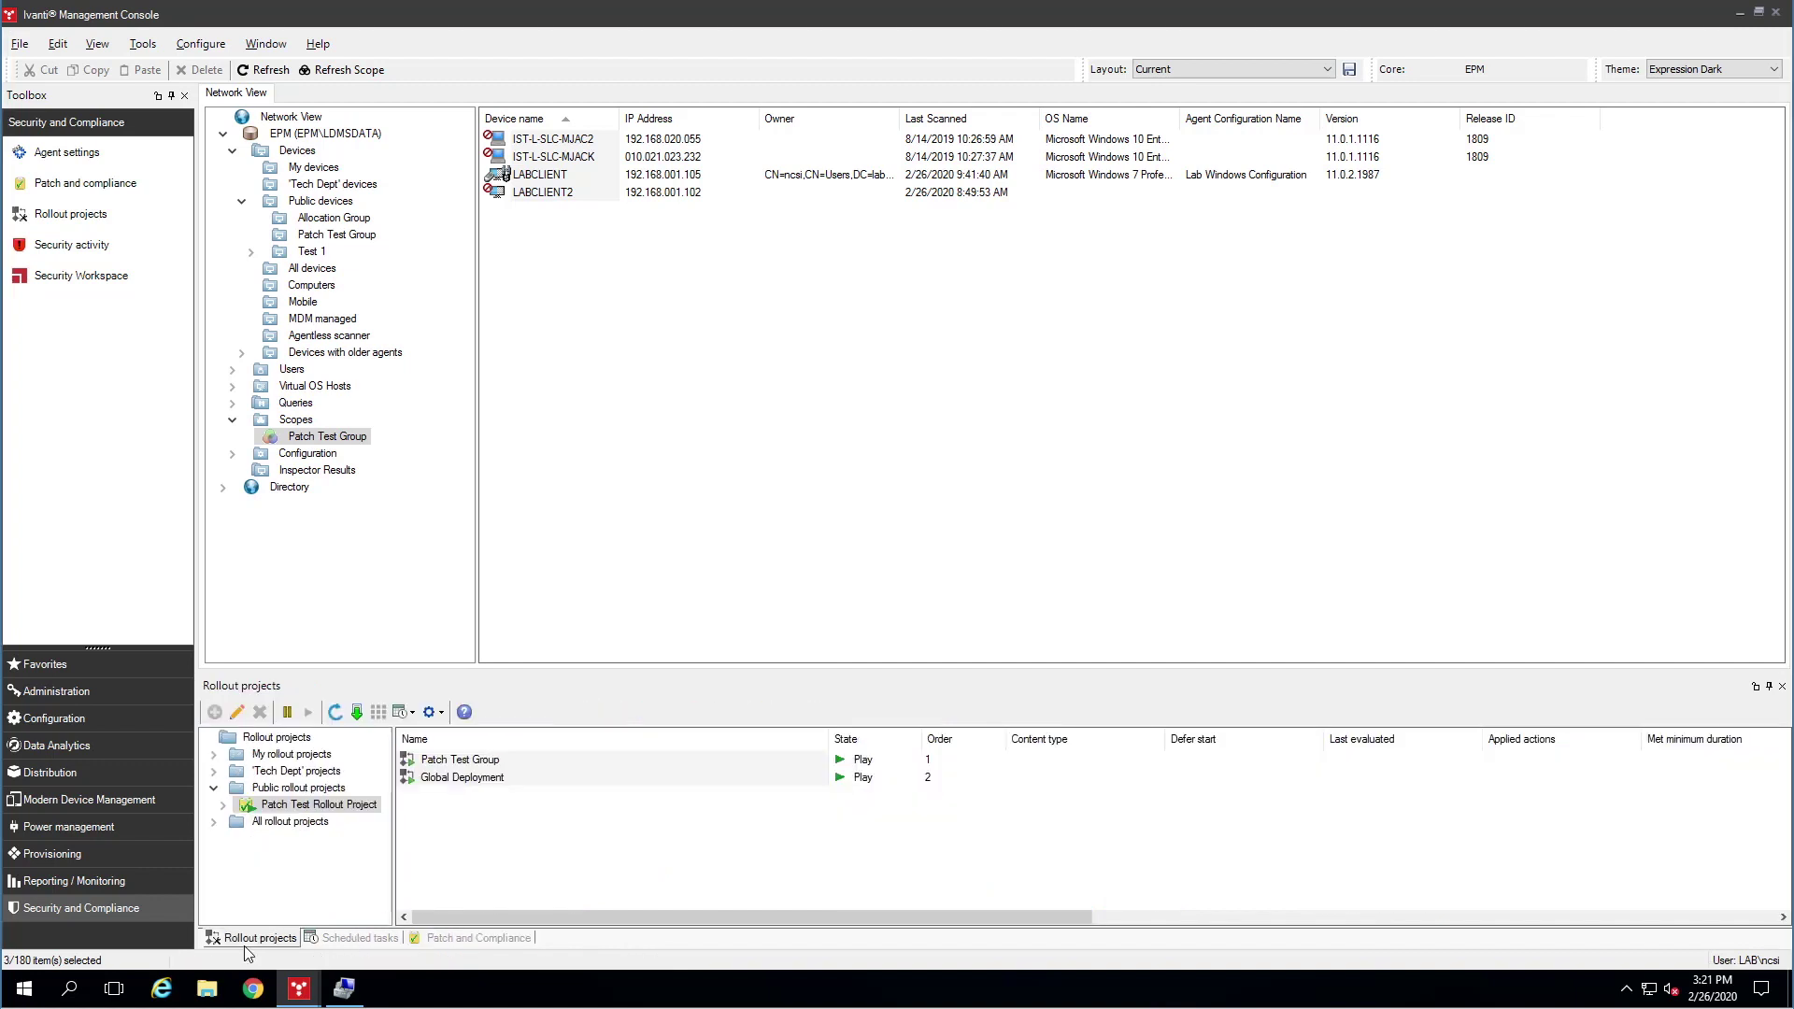
pyautogui.rightClick(327, 806)
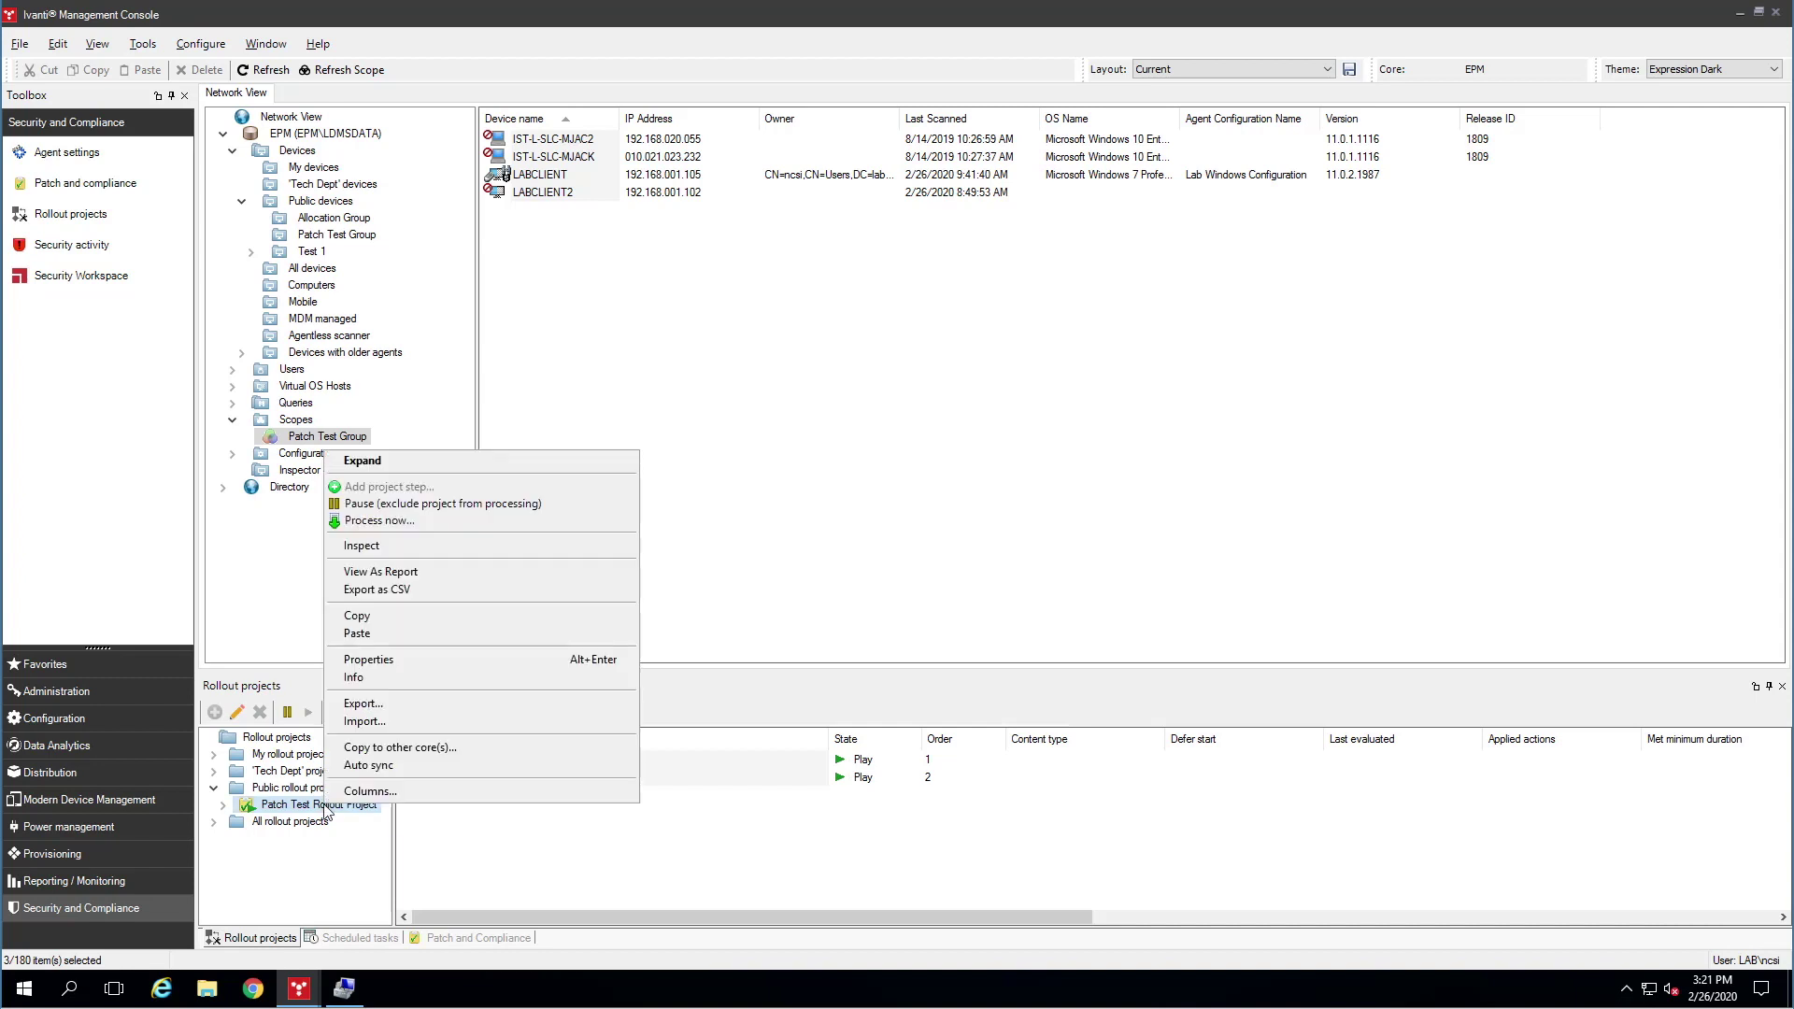
# - Paste the three copied patches into Patch Test Rollout Project and review the grid columns
pyautogui.click(419, 633)
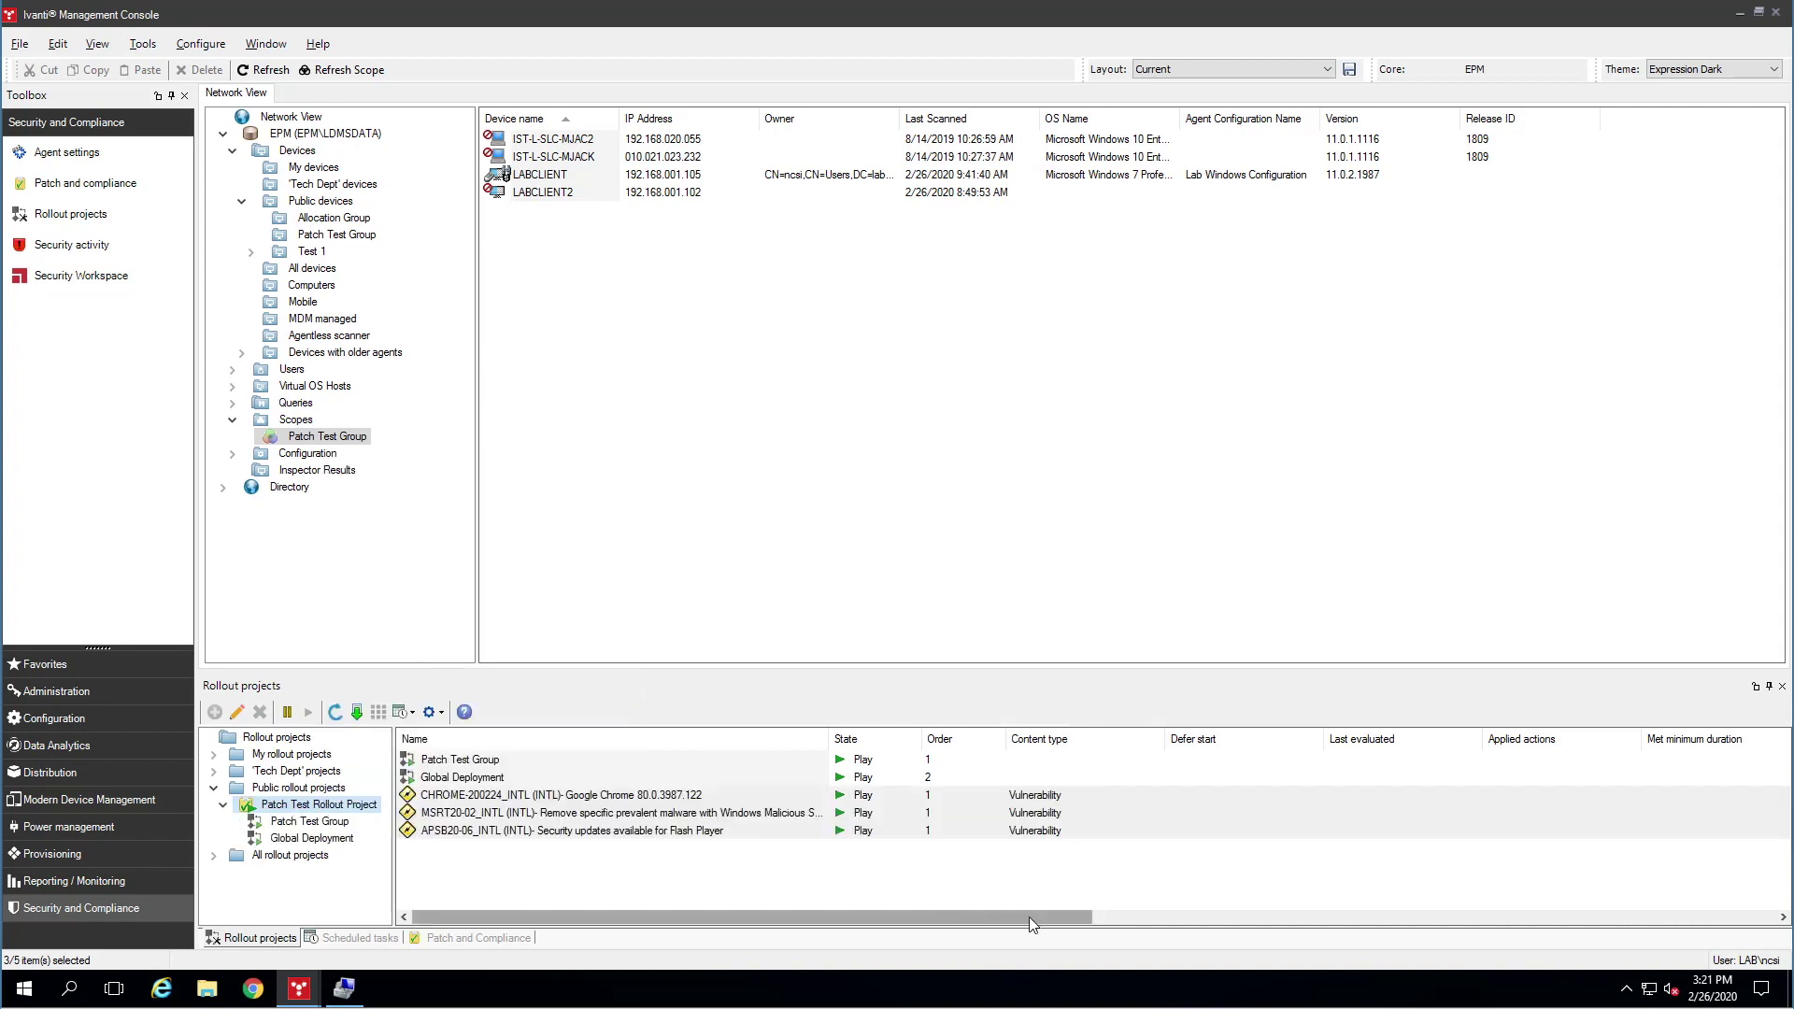
pyautogui.moveTo(1032, 925); pyautogui.dragTo(1093, 921)
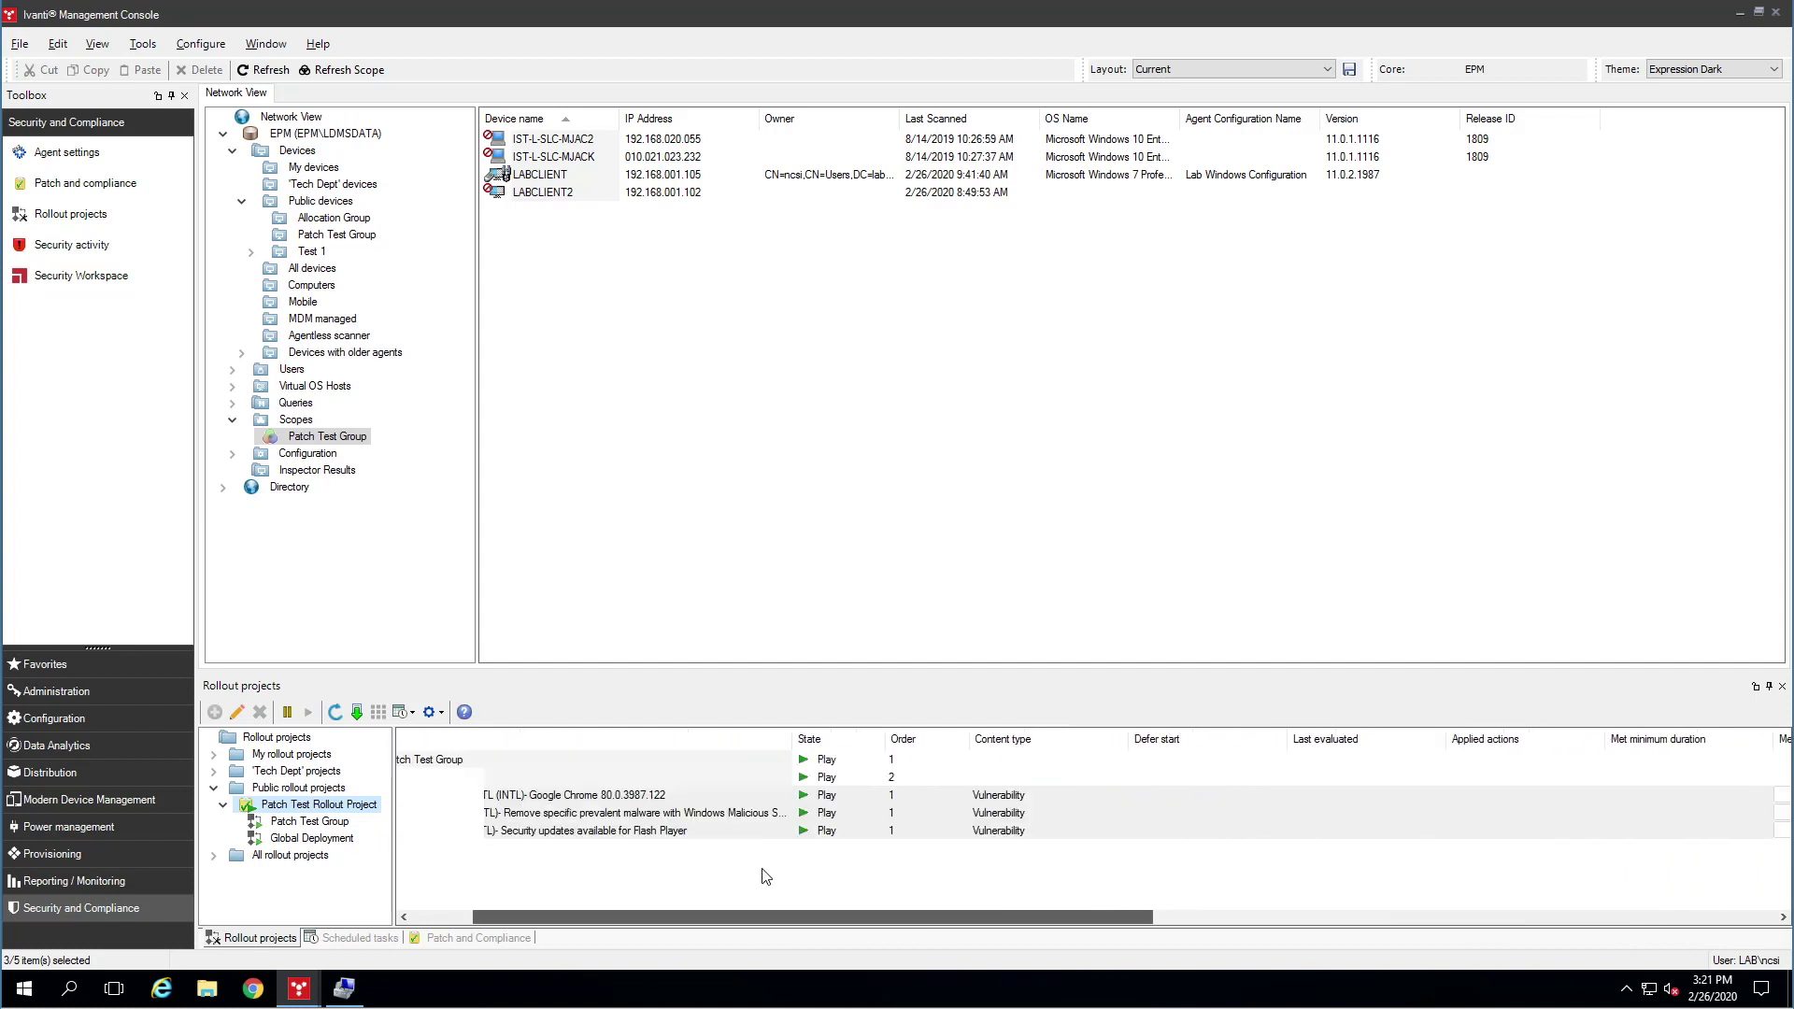
pyautogui.hscroll(6, 1166, 883)
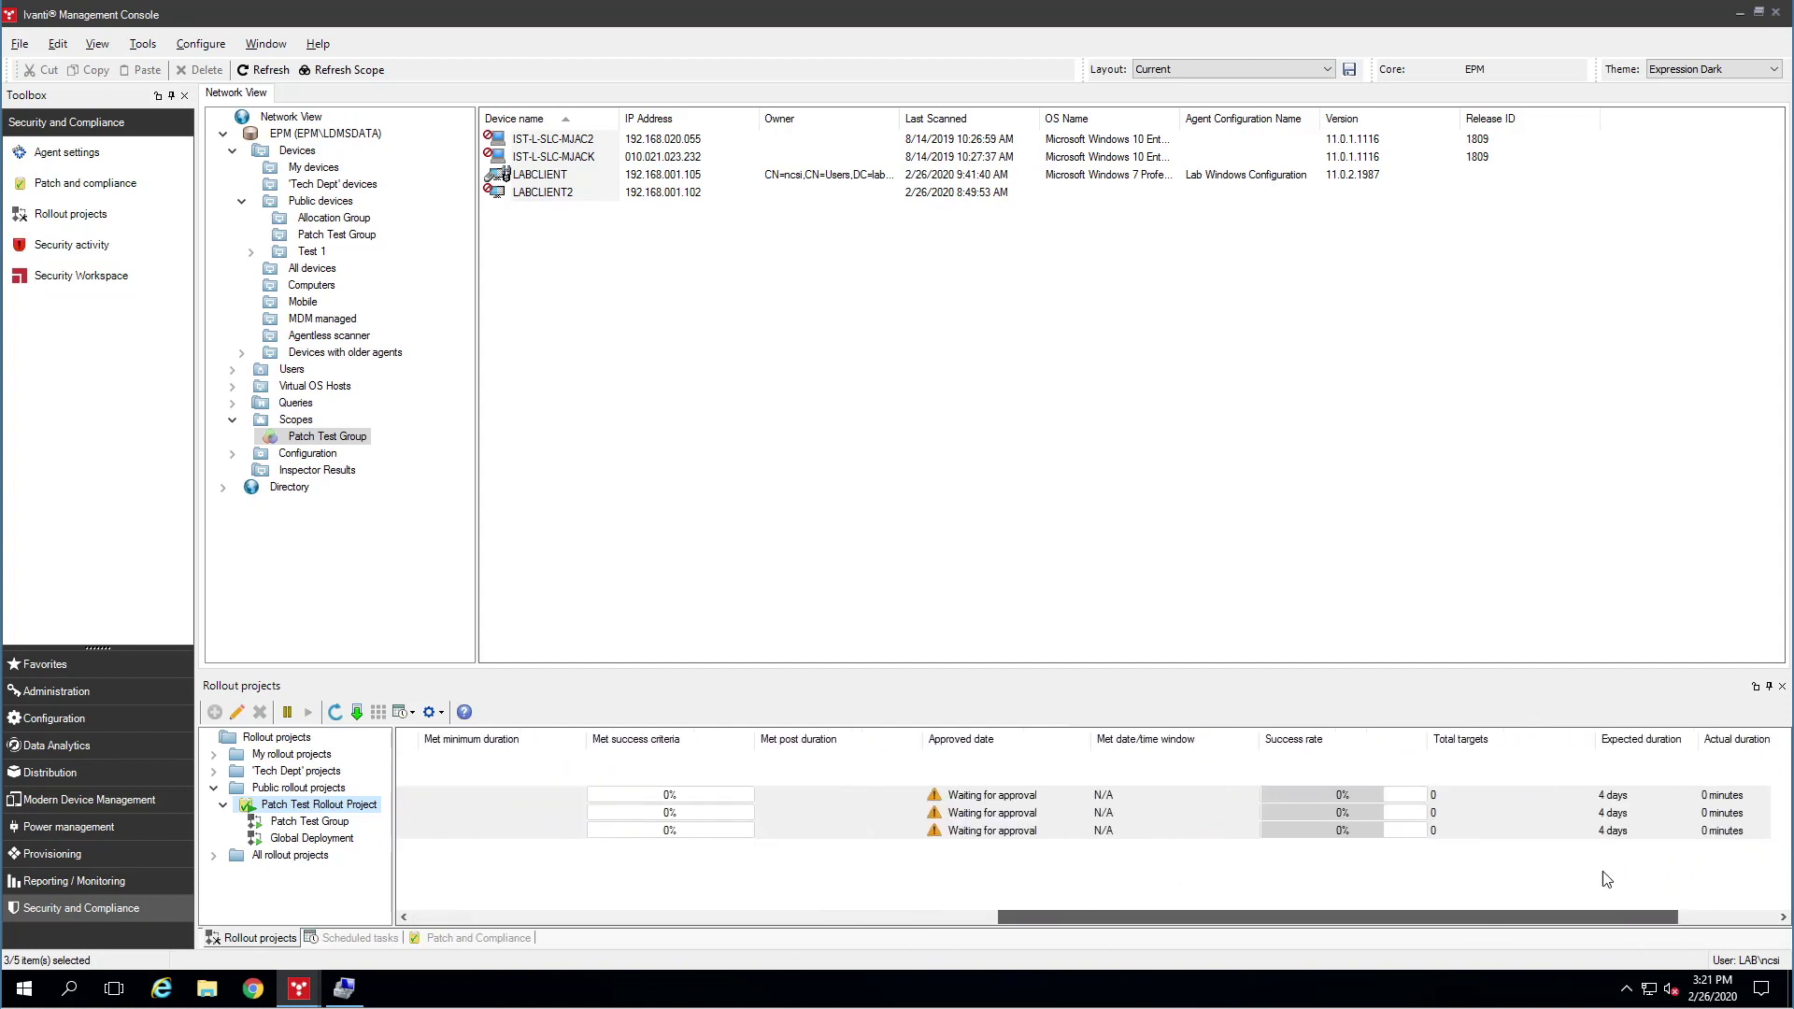
pyautogui.hscroll(-6, 1475, 867)
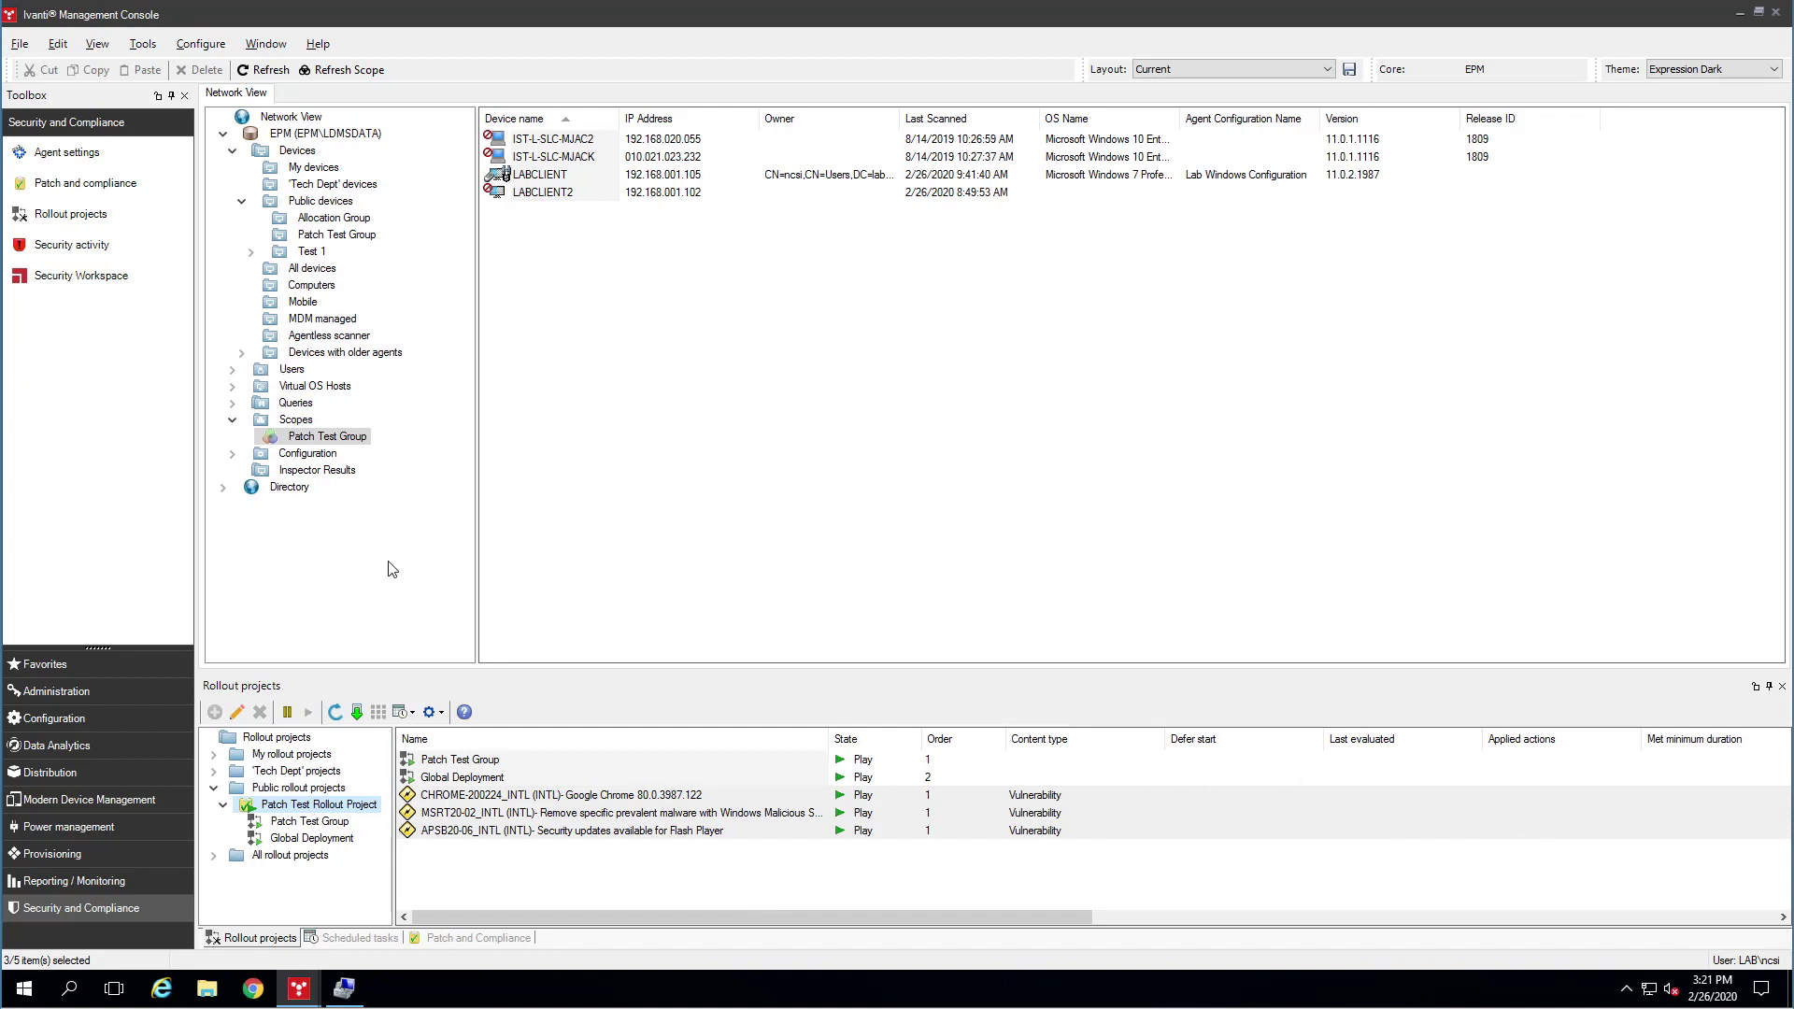
# - Process the rollout project now without re-applying actions
pyautogui.rightClick(331, 810)
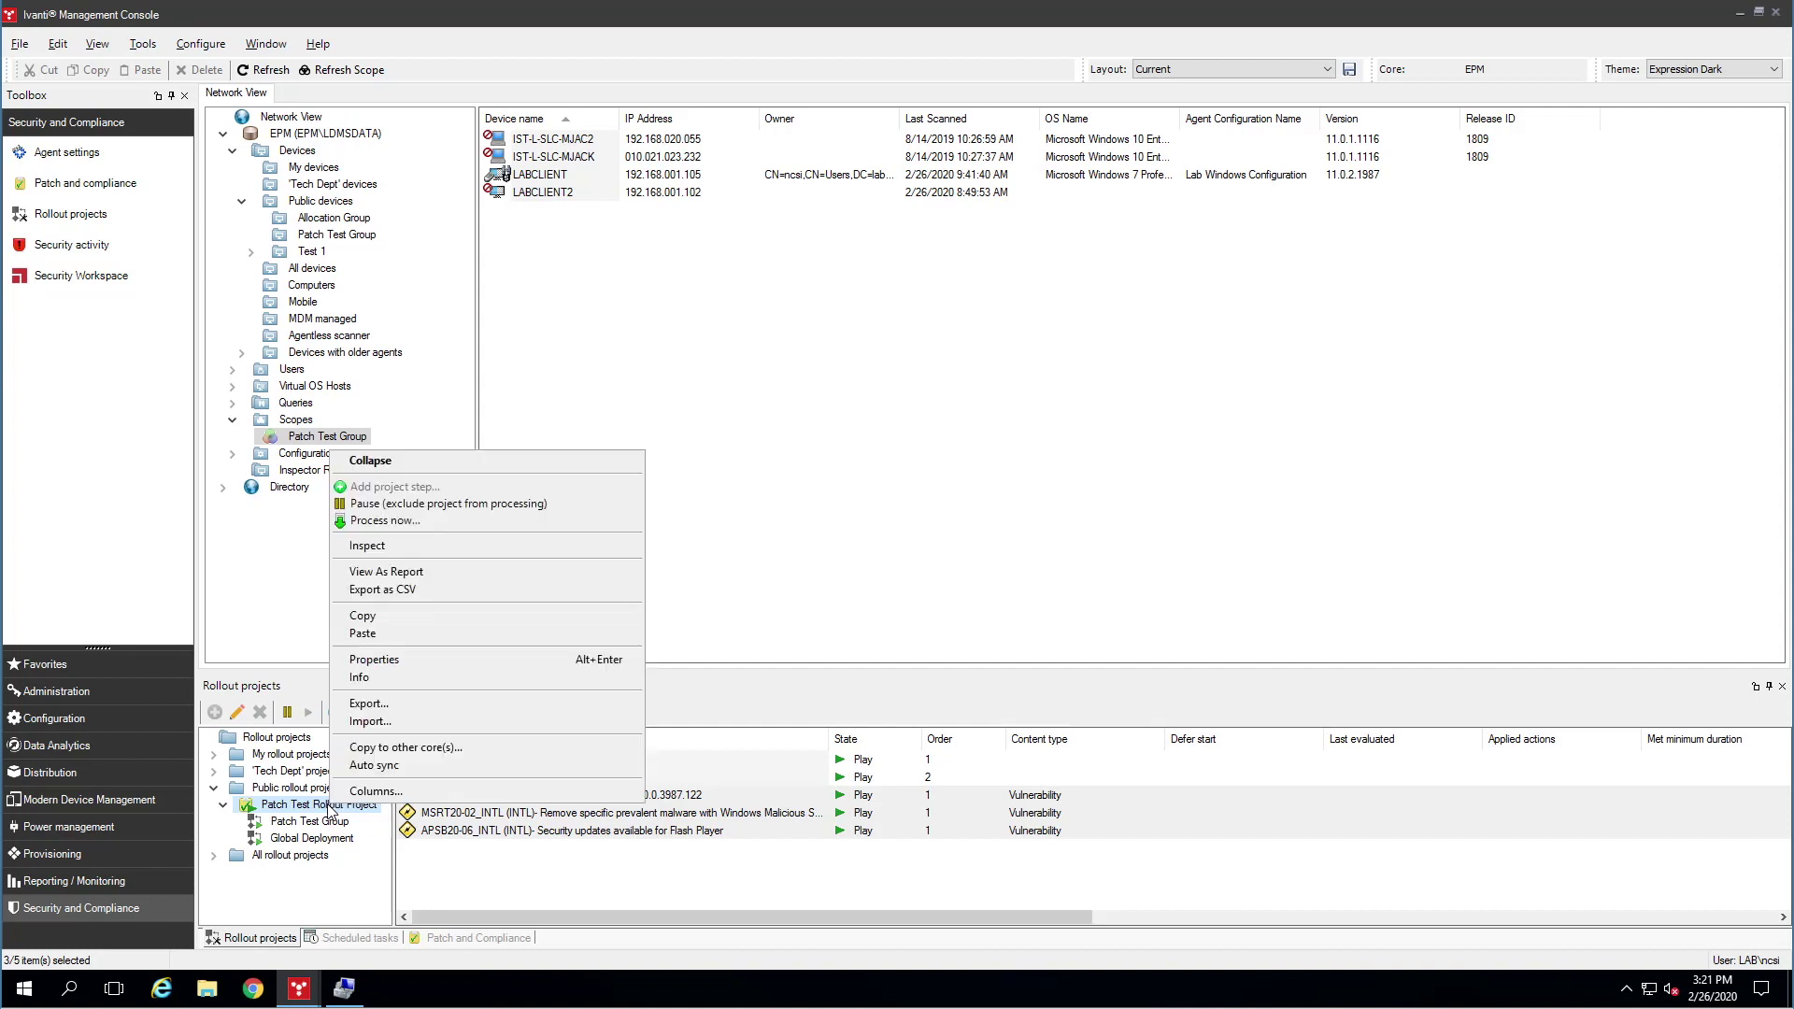
pyautogui.click(418, 521)
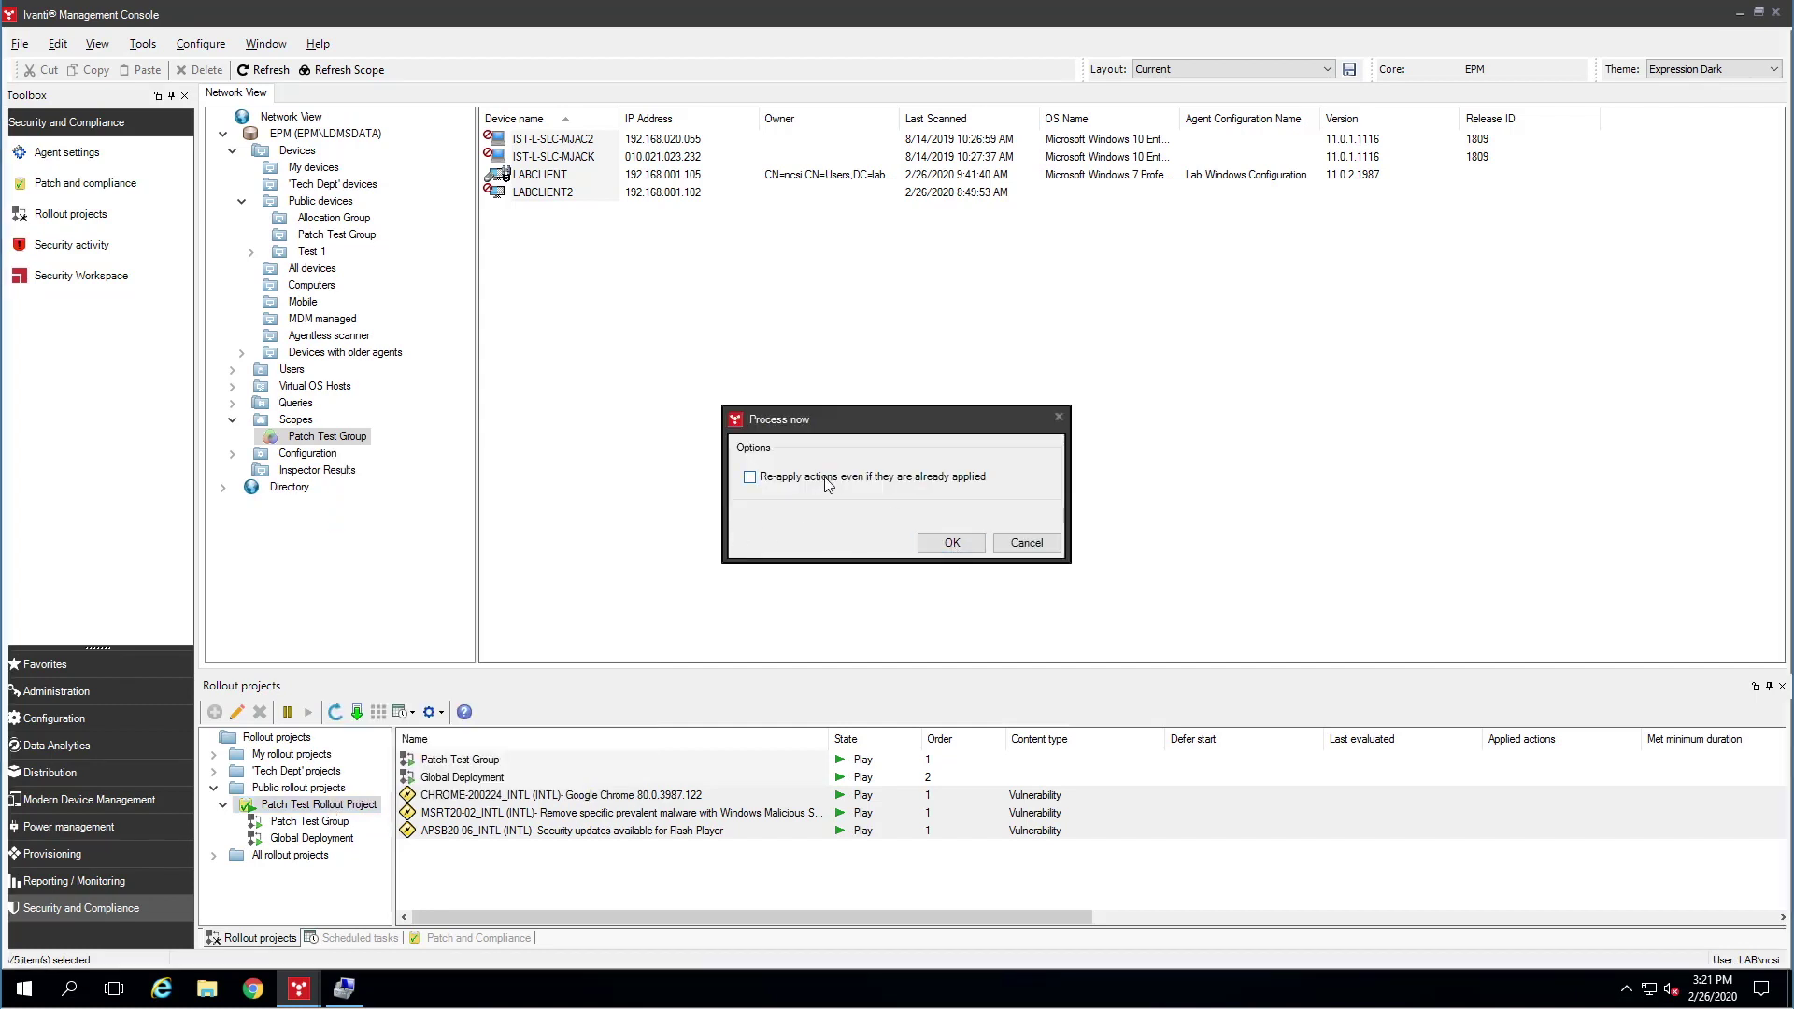
pyautogui.click(932, 544)
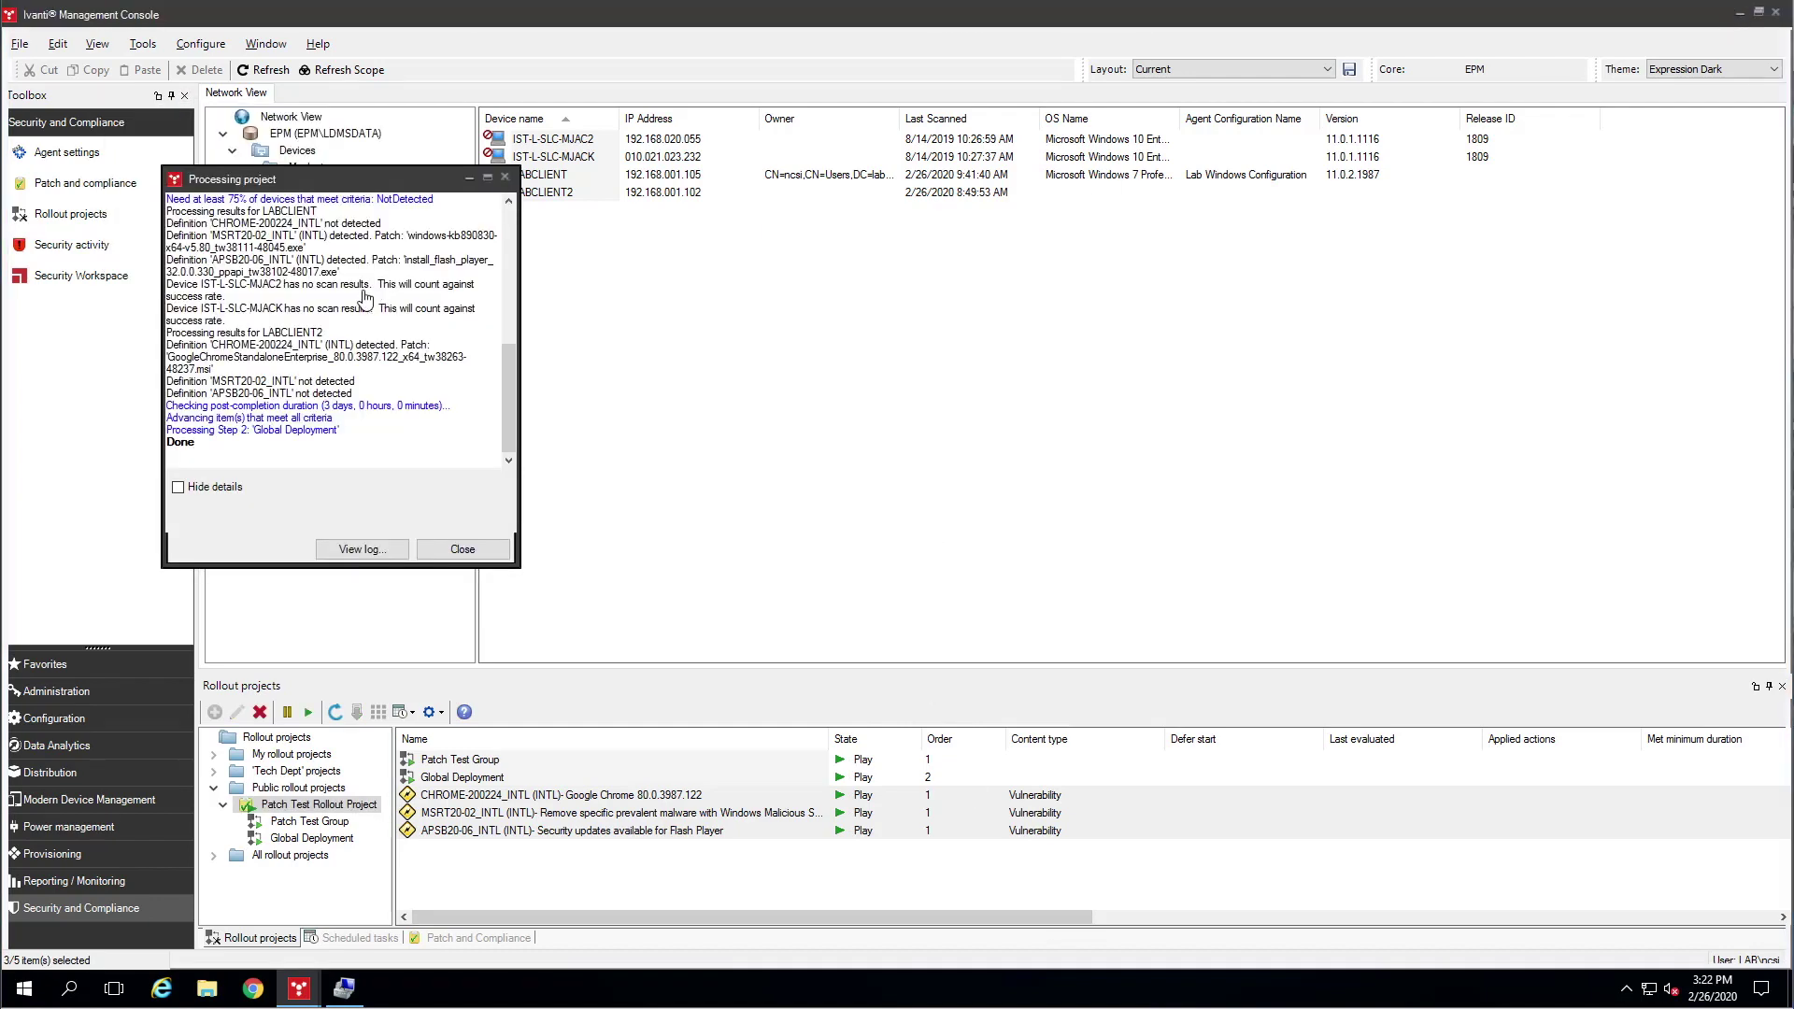
# - Close the processing results and resize the grid columns to show the success percentages
pyautogui.click(475, 550)
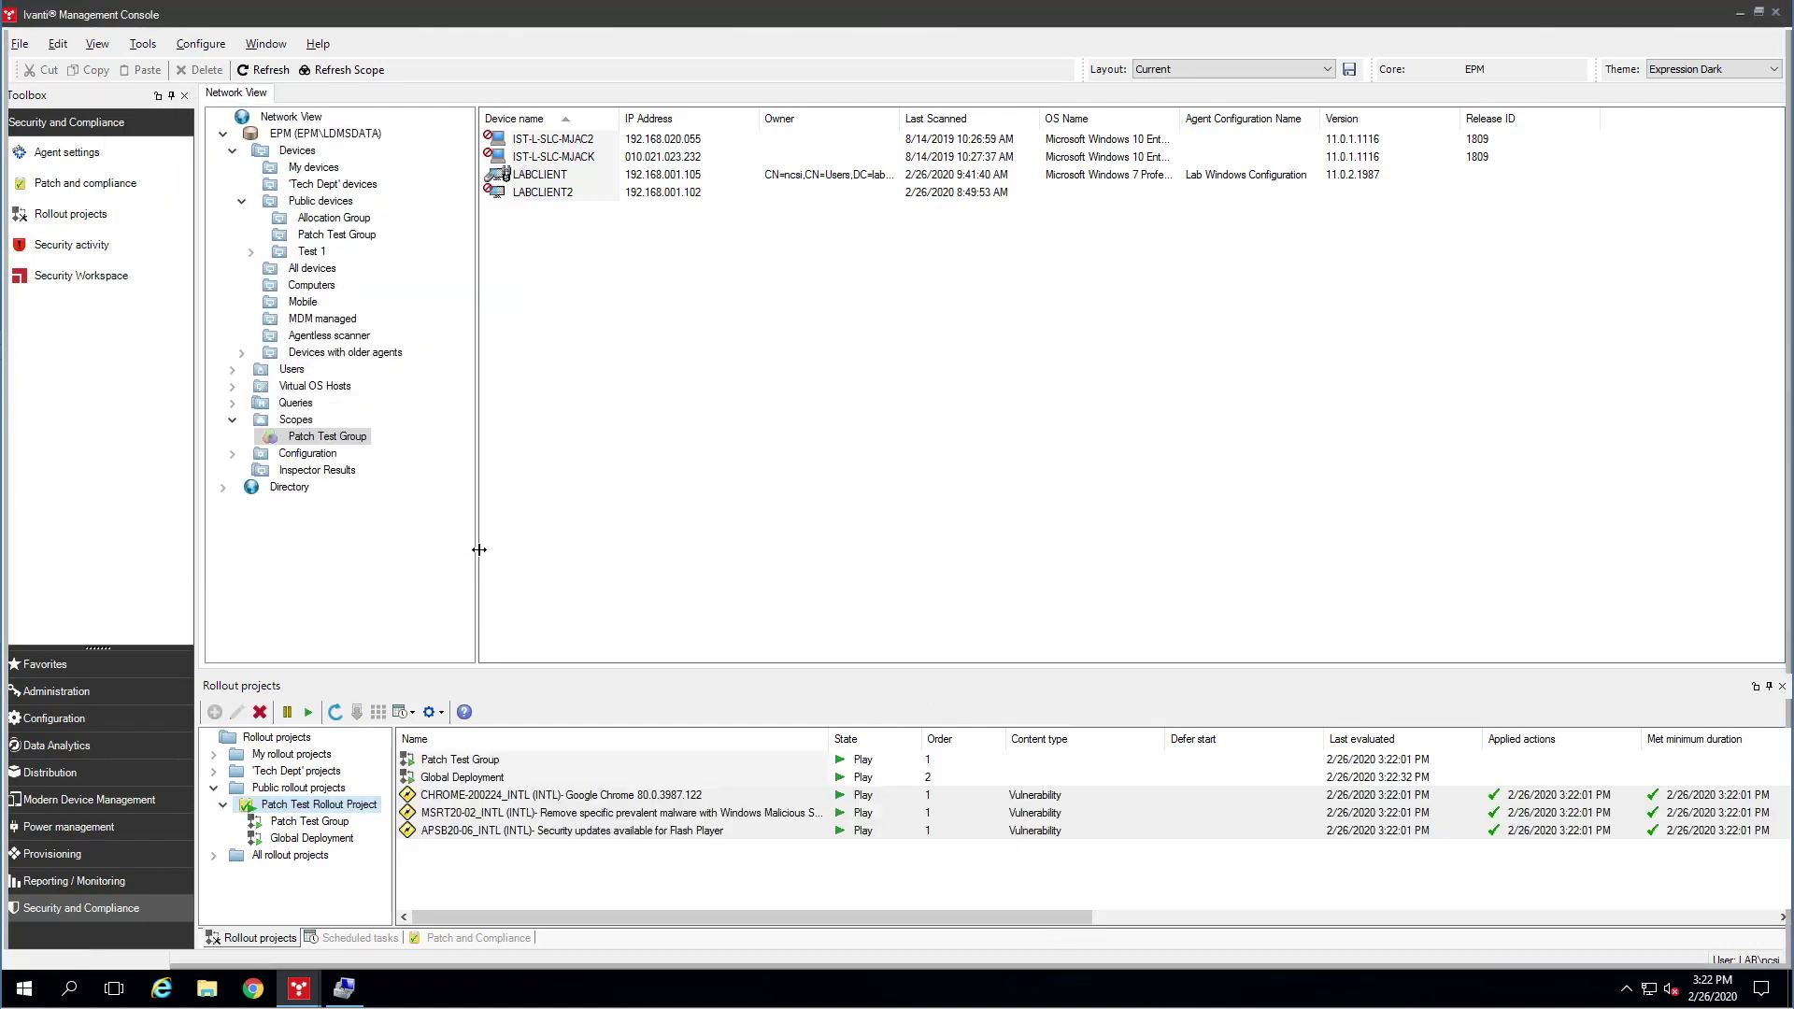
pyautogui.moveTo(804, 916); pyautogui.dragTo(1193, 797)
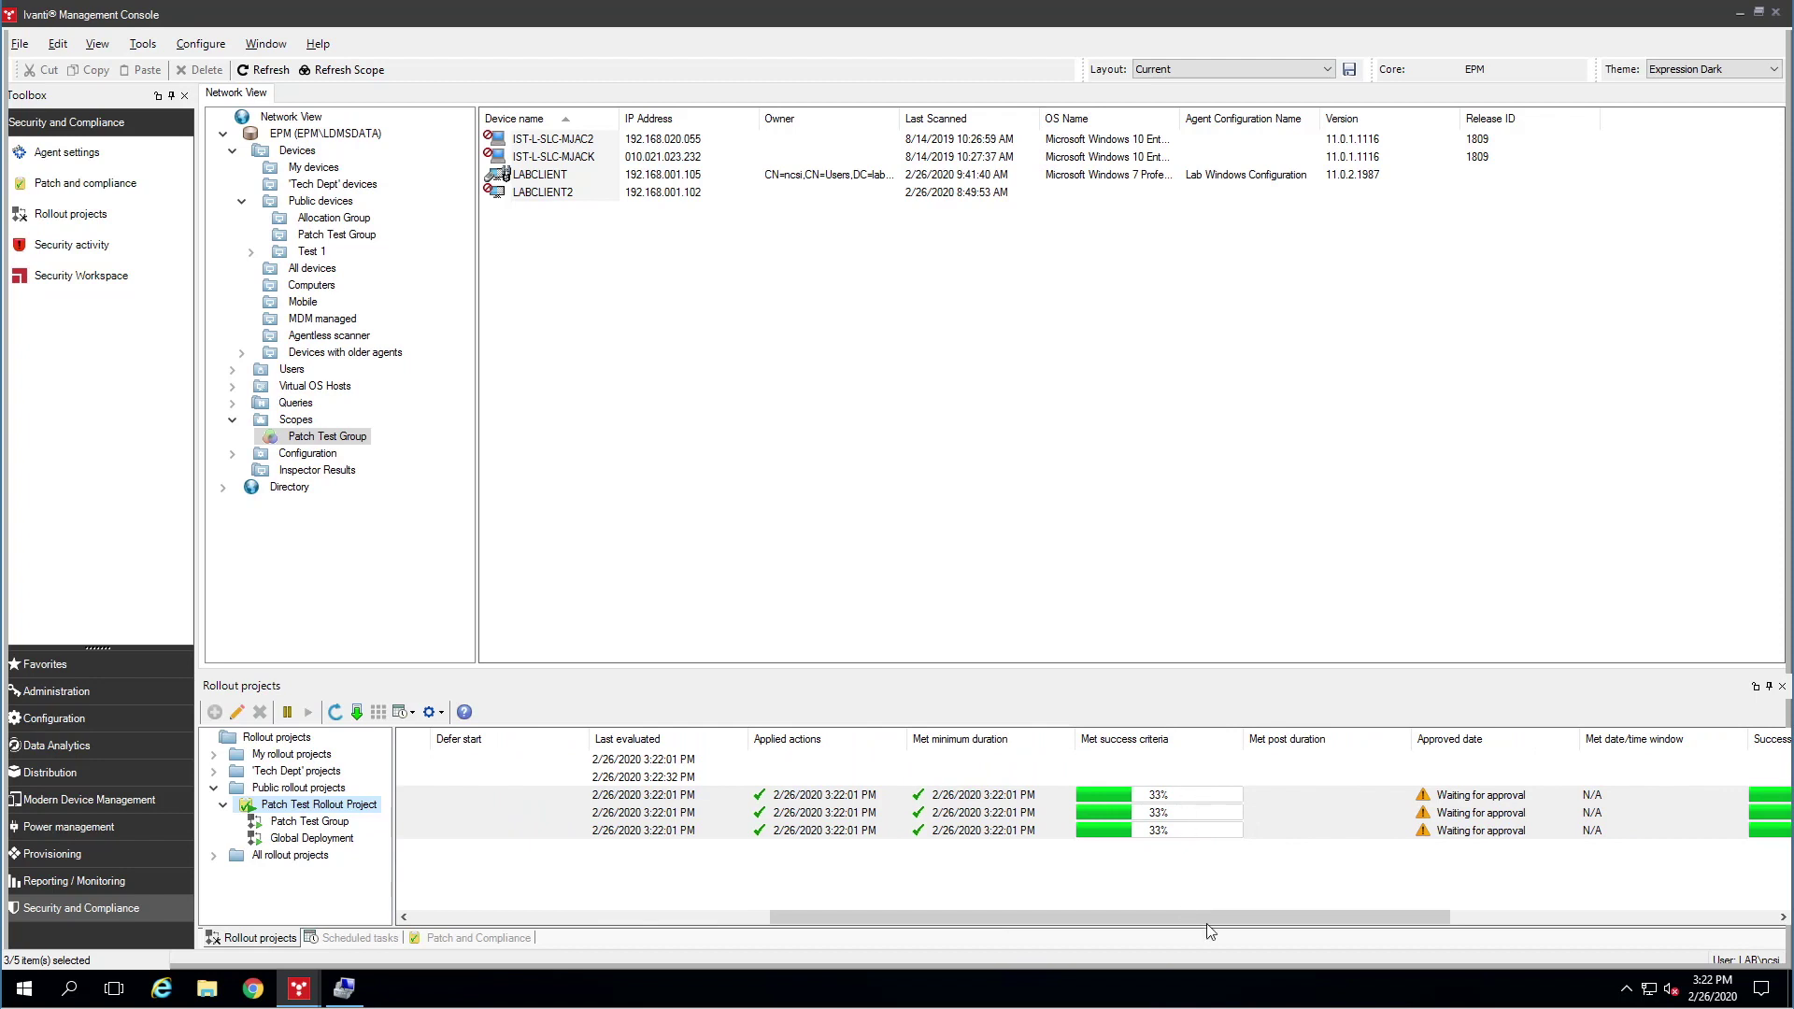
pyautogui.moveTo(1215, 927); pyautogui.dragTo(1426, 898)
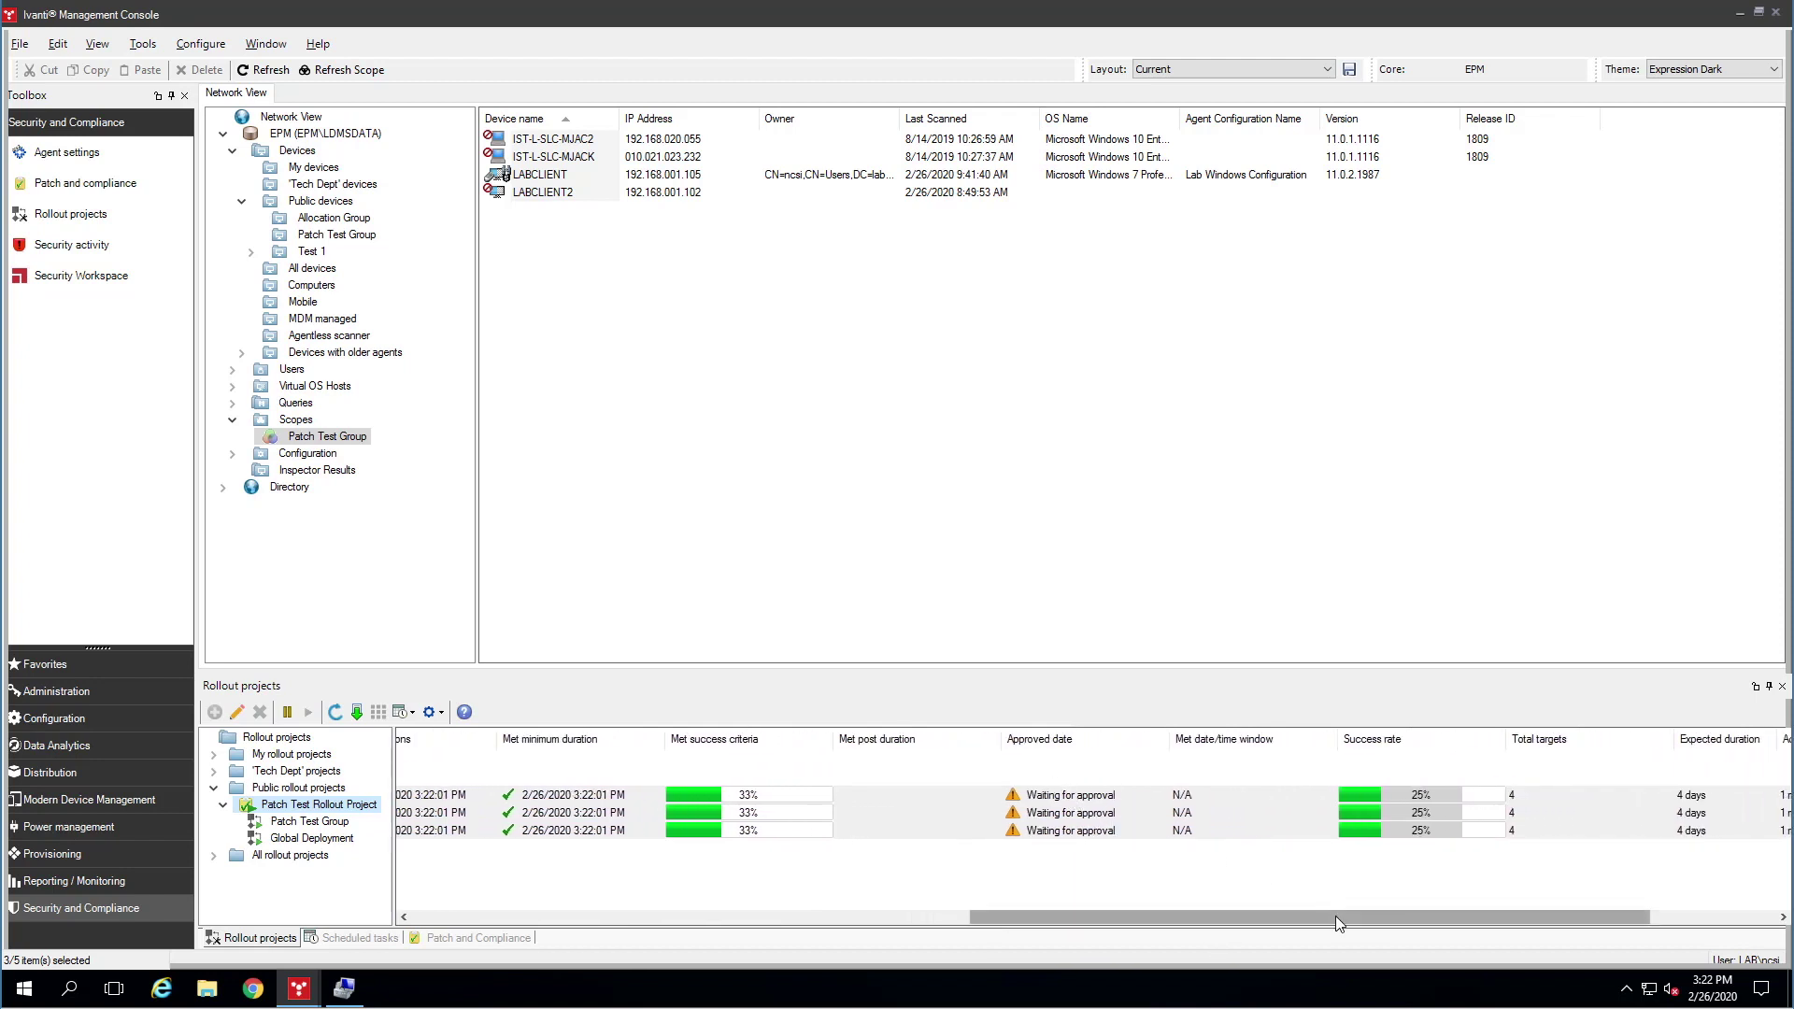
pyautogui.moveTo(1338, 923); pyautogui.dragTo(1457, 922)
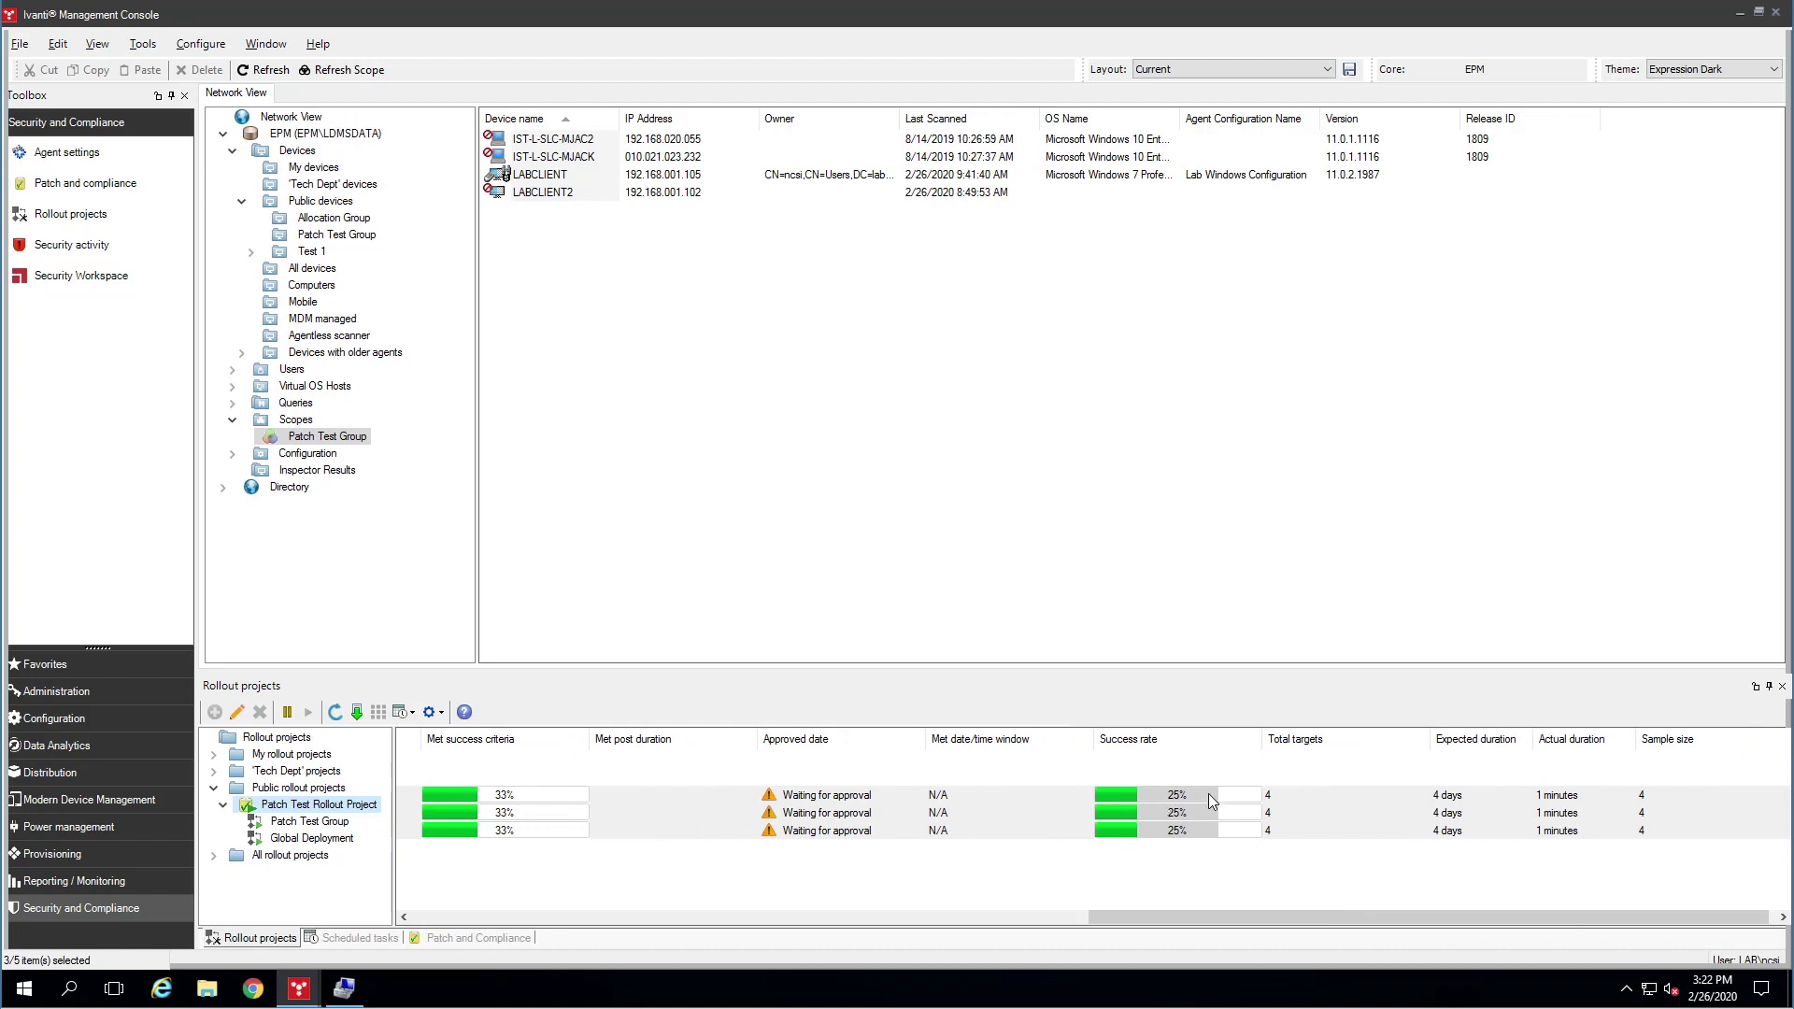
pyautogui.moveTo(1260, 920); pyautogui.dragTo(1357, 927)
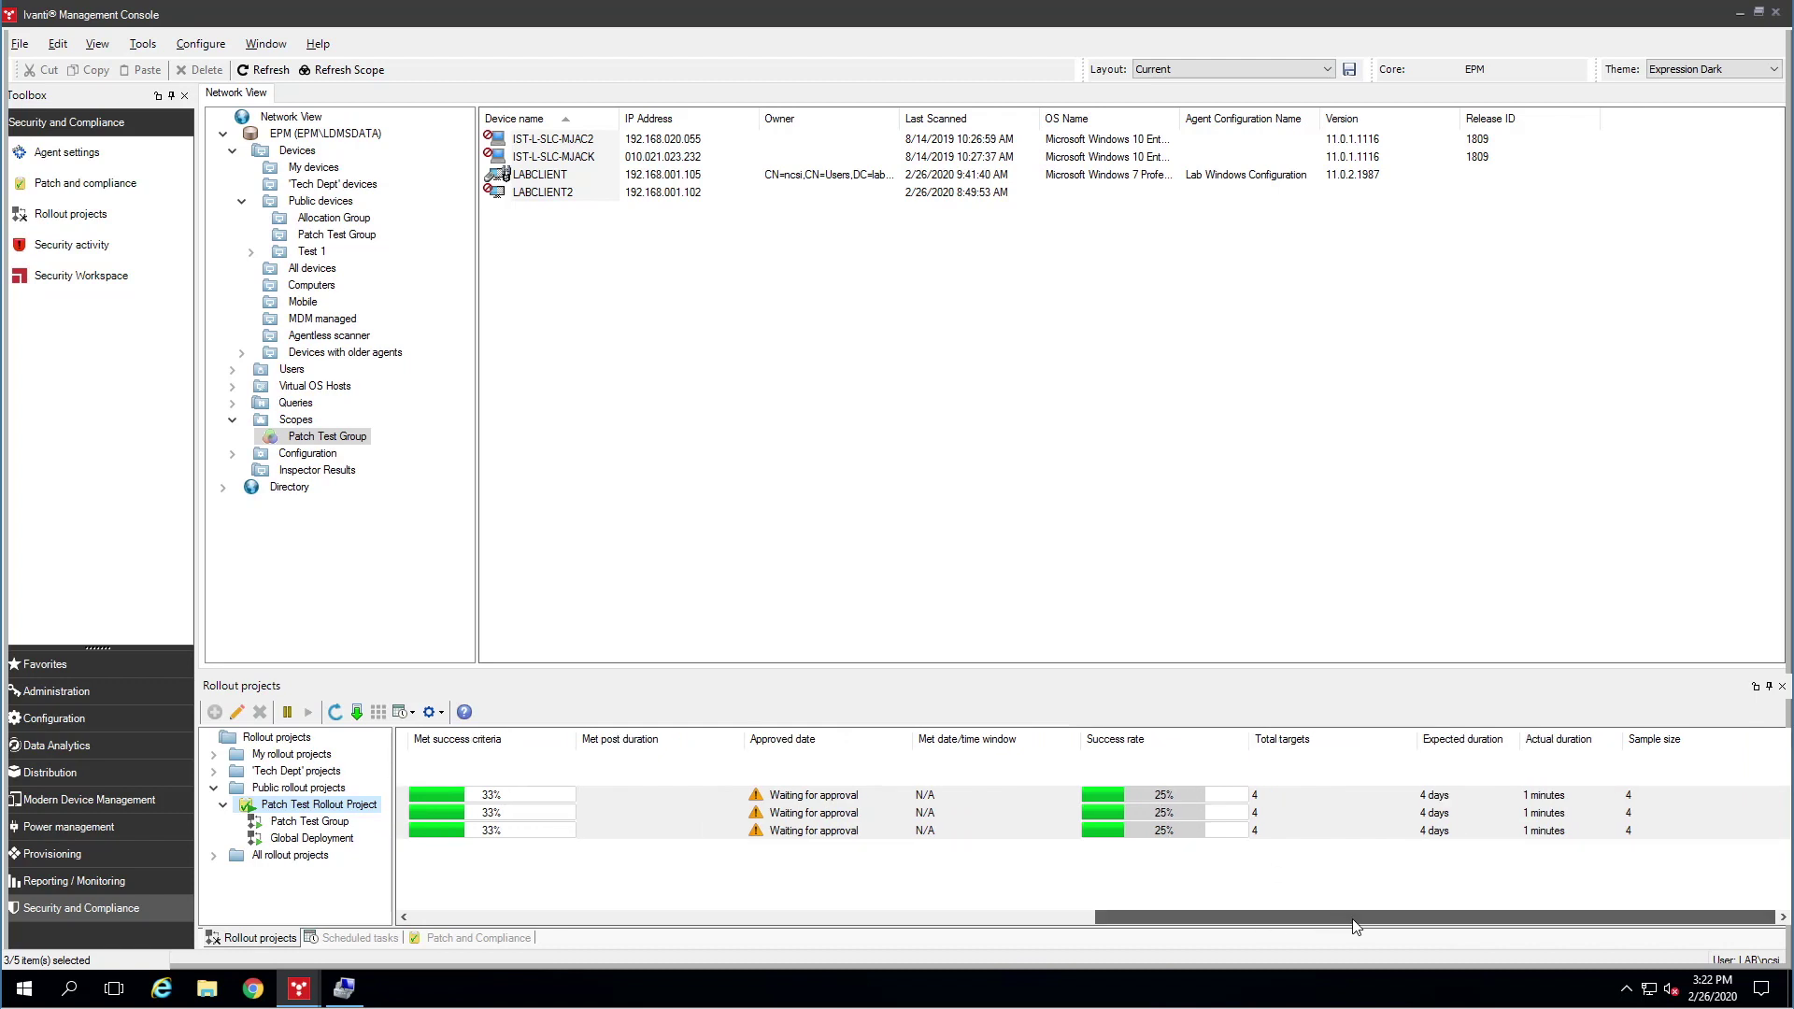
# - Select only the CHROME-200224_INTL patch row and bring up its actions
pyautogui.rightClick(1174, 798)
pyautogui.click(1145, 802)
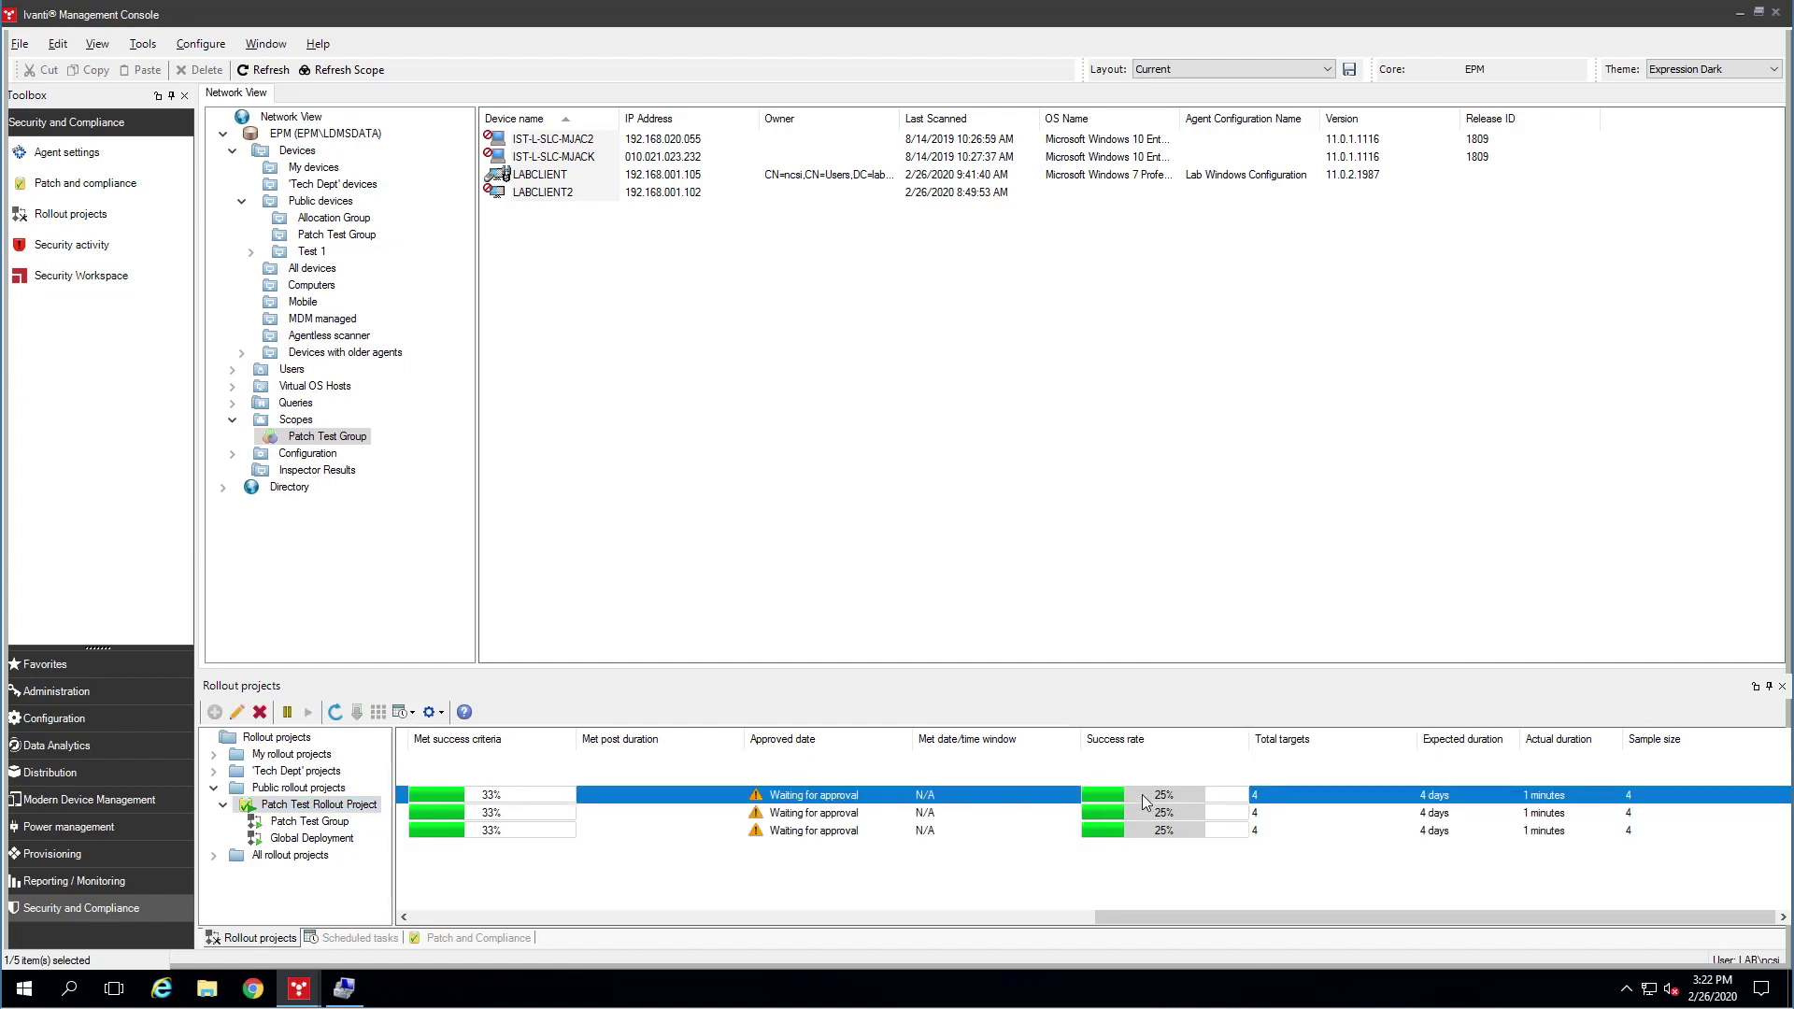
pyautogui.rightClick(1146, 802)
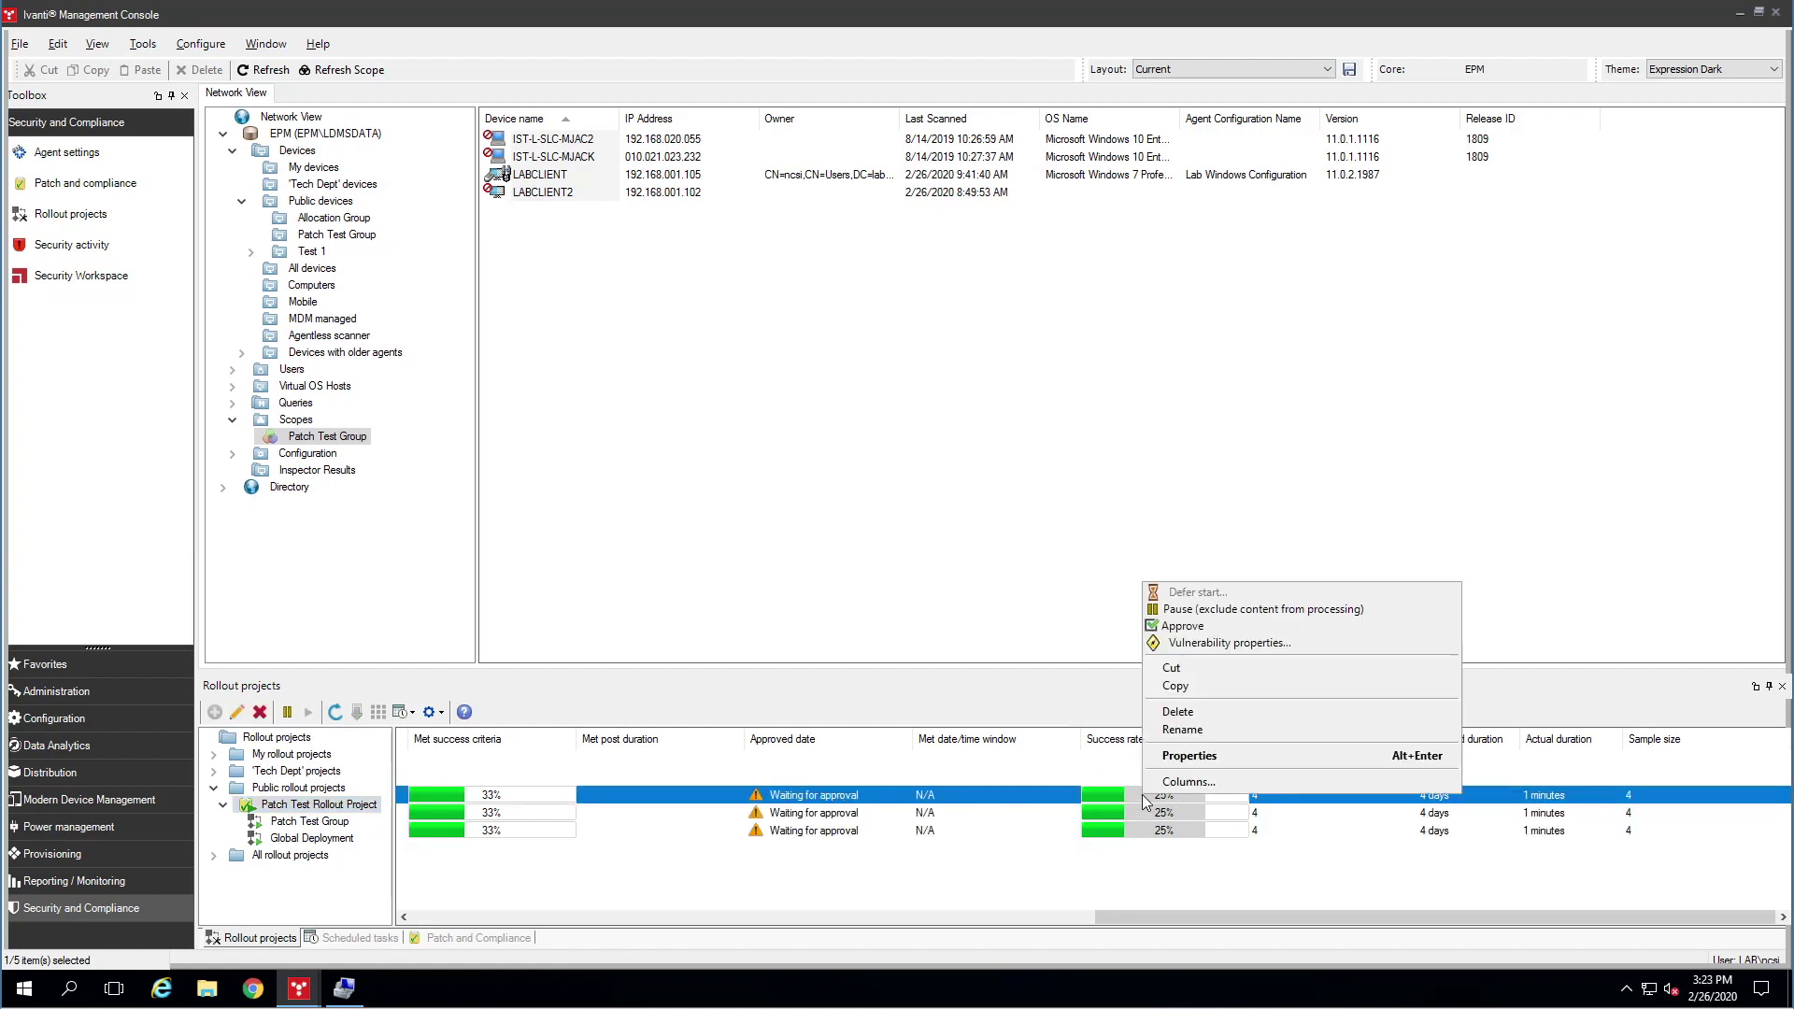
pyautogui.click(1201, 757)
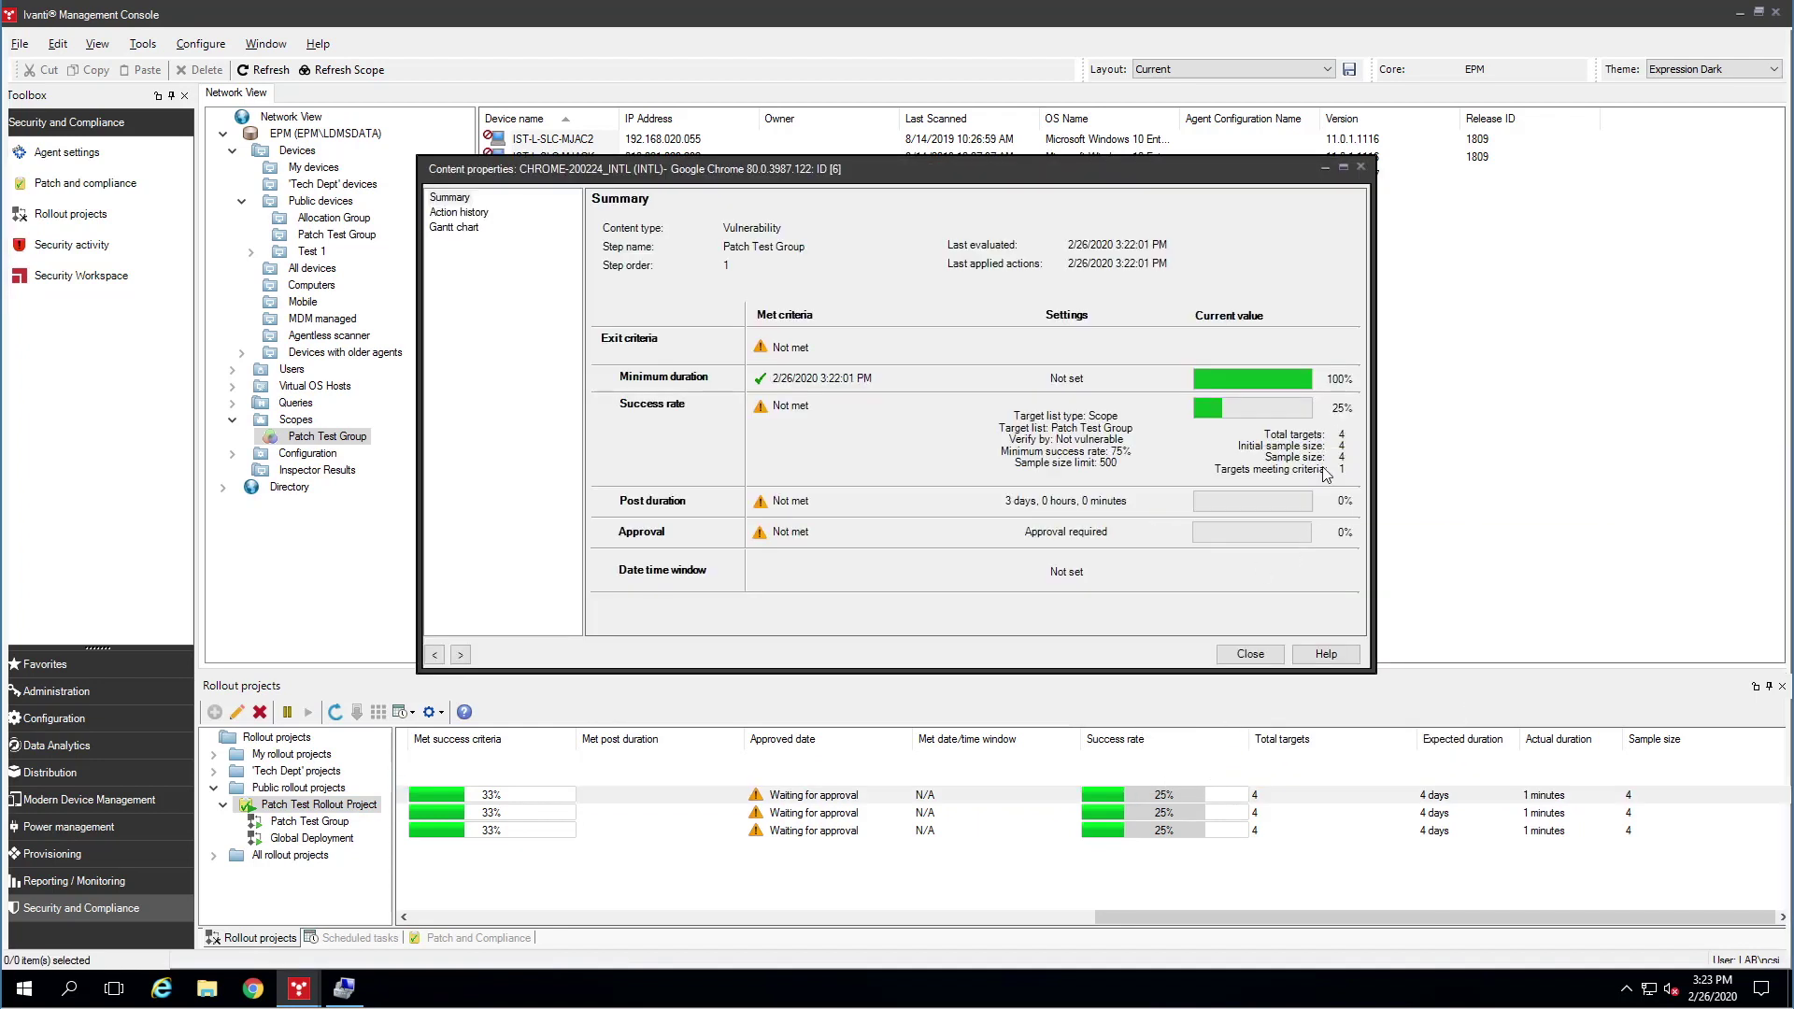
pyautogui.moveTo(1340, 464)
pyautogui.click(1250, 655)
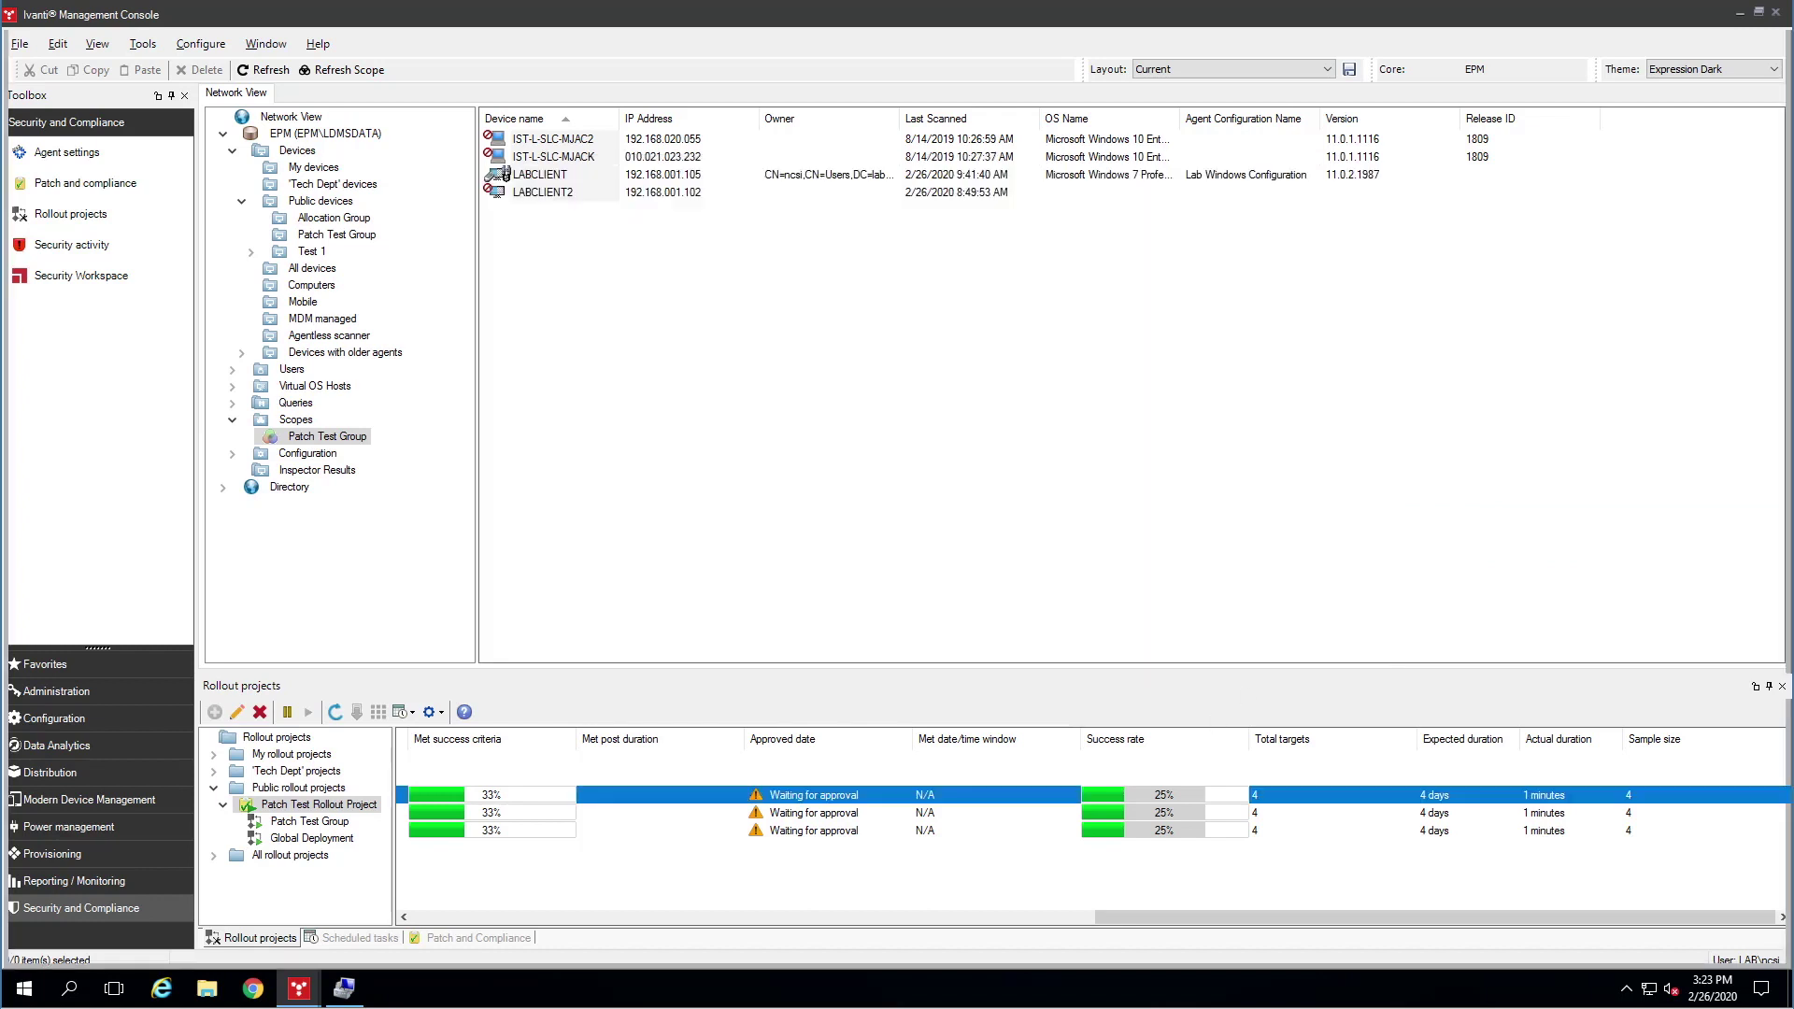
# - Approve CHROME-200224_INTL, MSRT20-02_INTL and APSB20-06_INTL together, dated 2/26/2020 3:23:19 PM
pyautogui.keyDown('shift'); pyautogui.click(851, 831); pyautogui.keyUp('shift')
pyautogui.rightClick(852, 834)
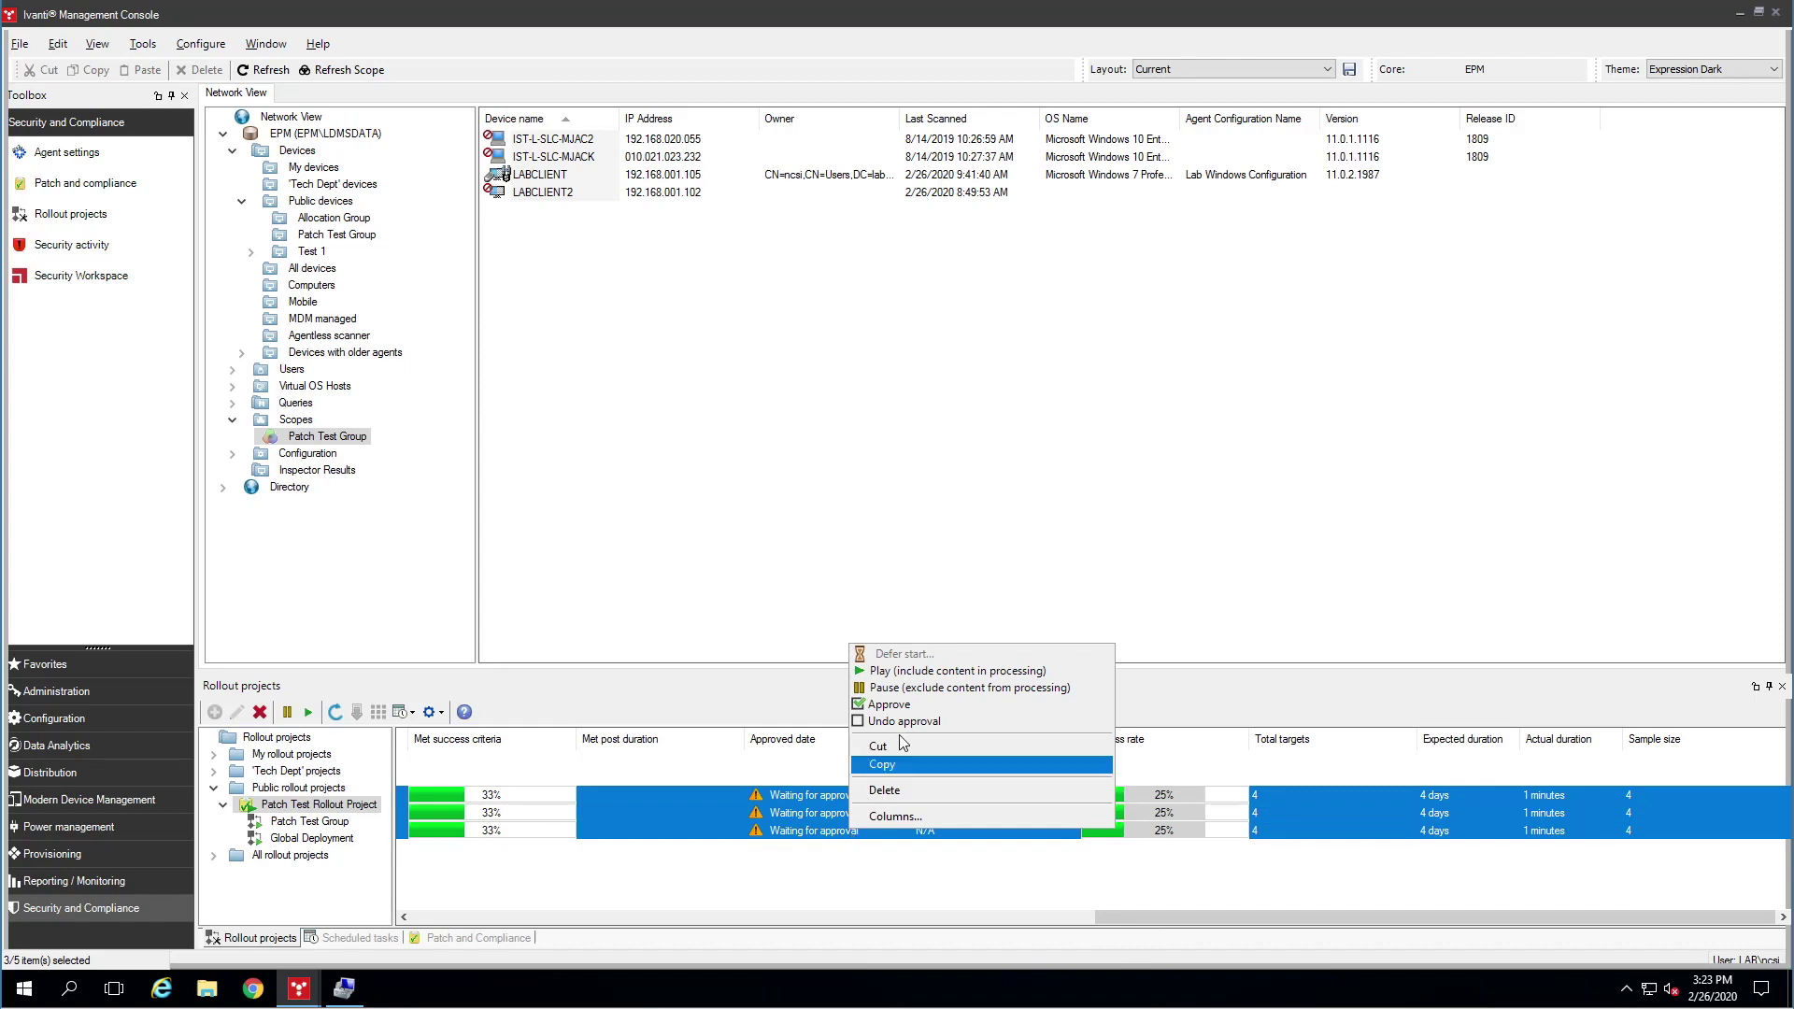
pyautogui.click(914, 713)
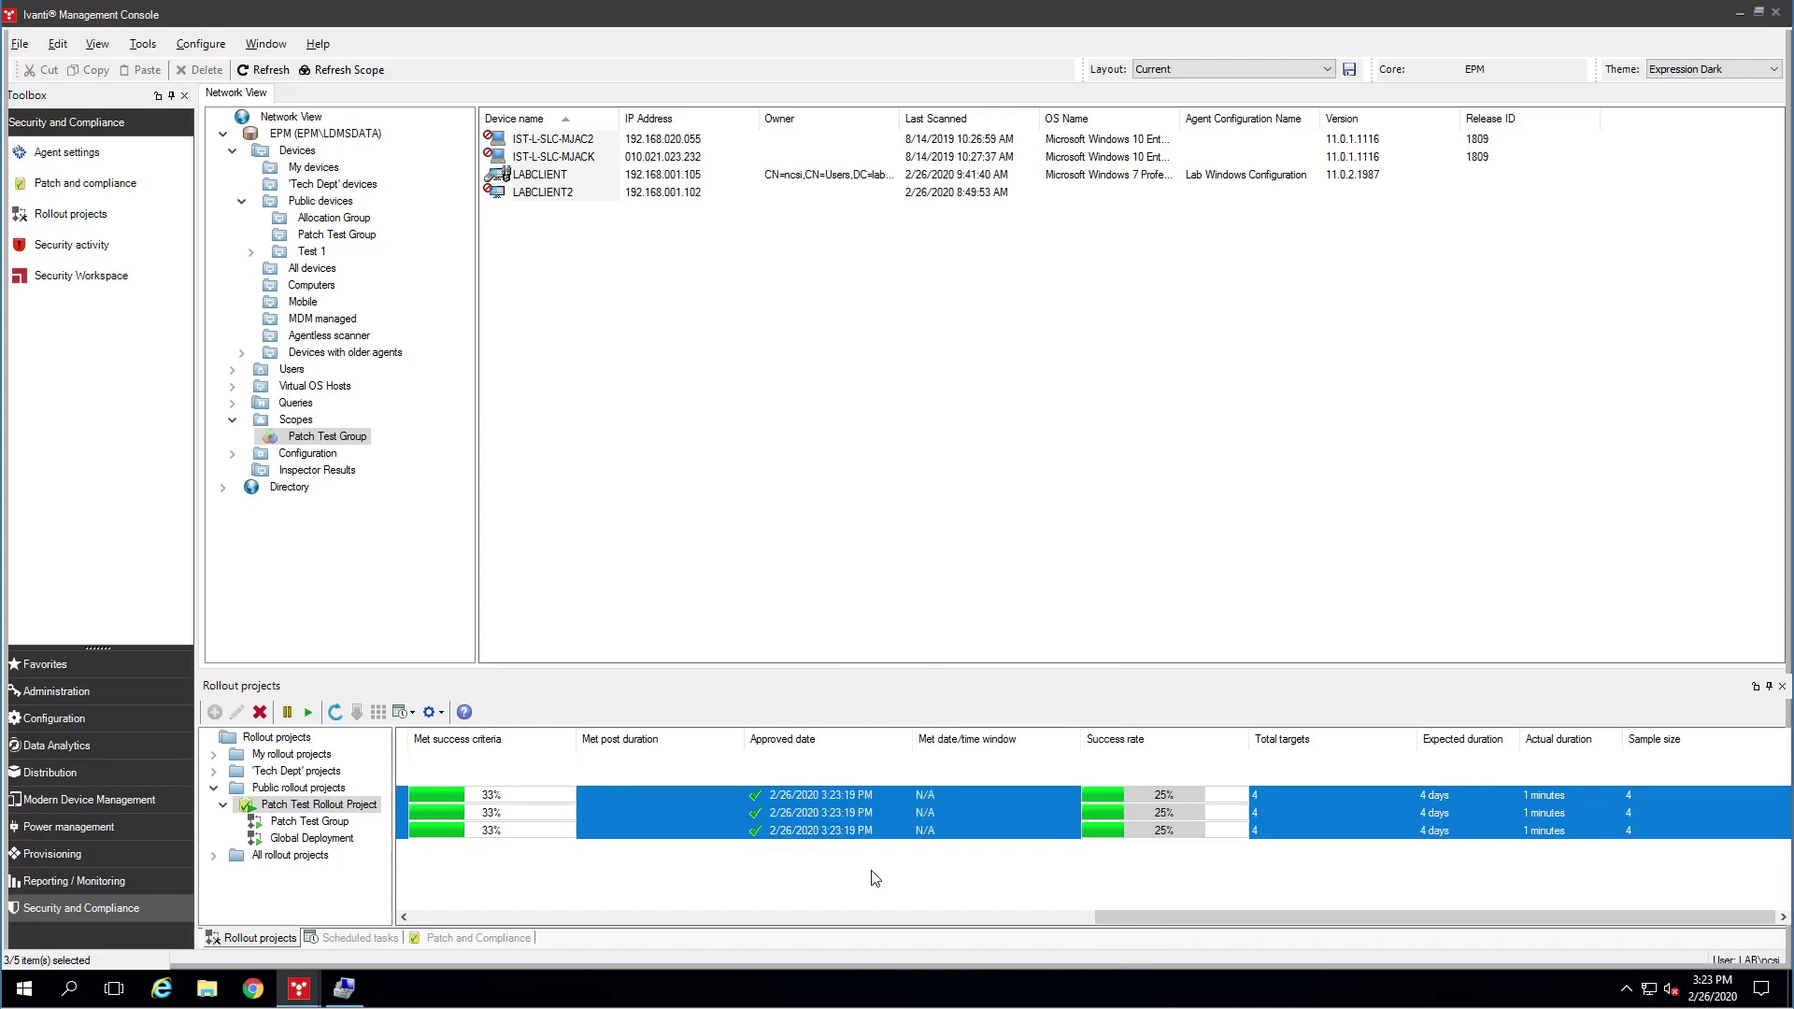